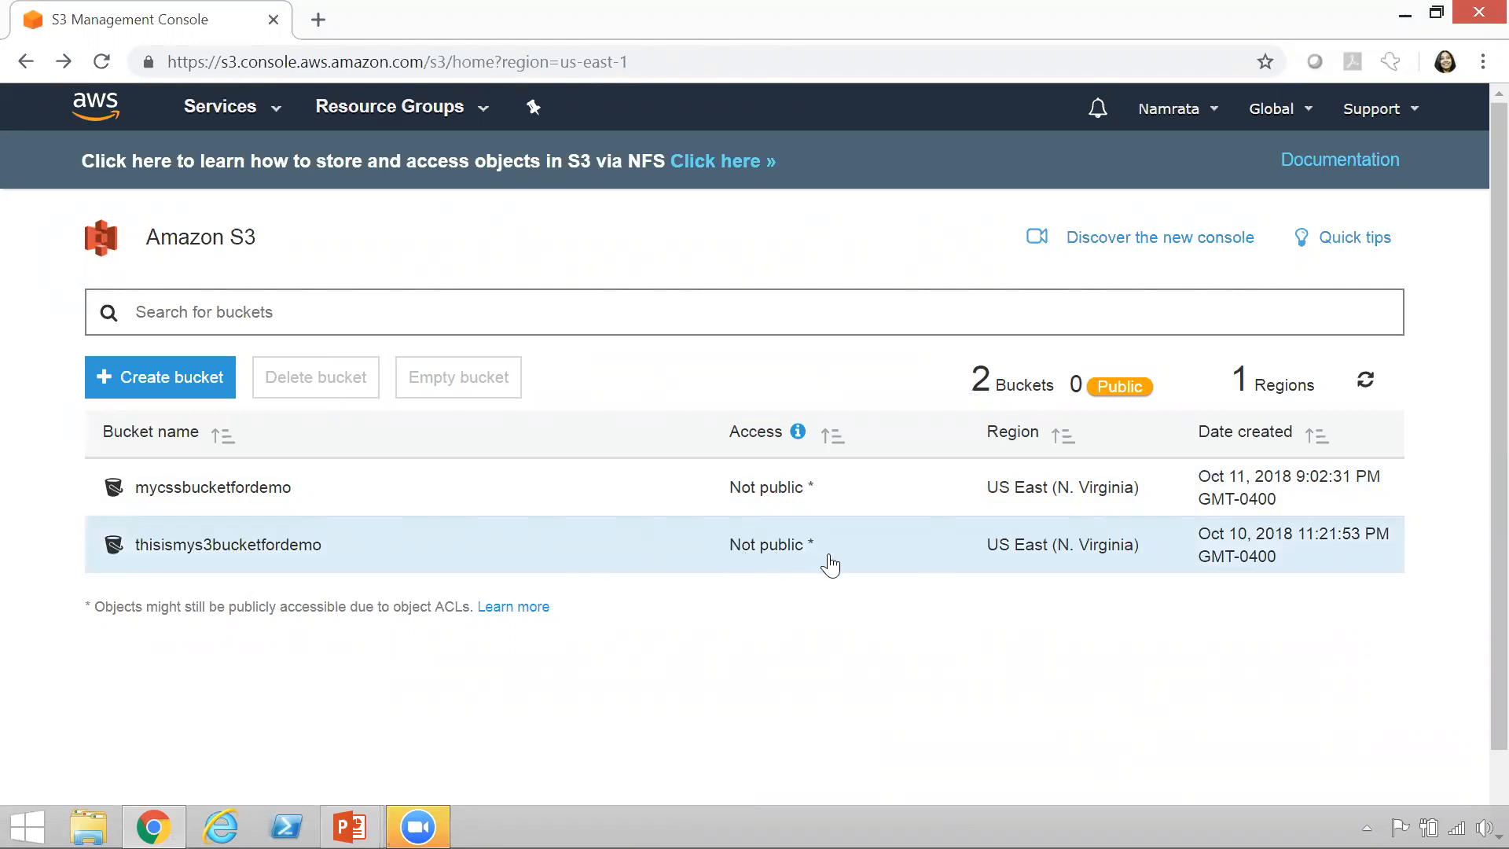
# Open the thisismys3bucketfordemo bucket and check the version lists of error.html, index.html and nam.html.
pyautogui.click(279, 547)
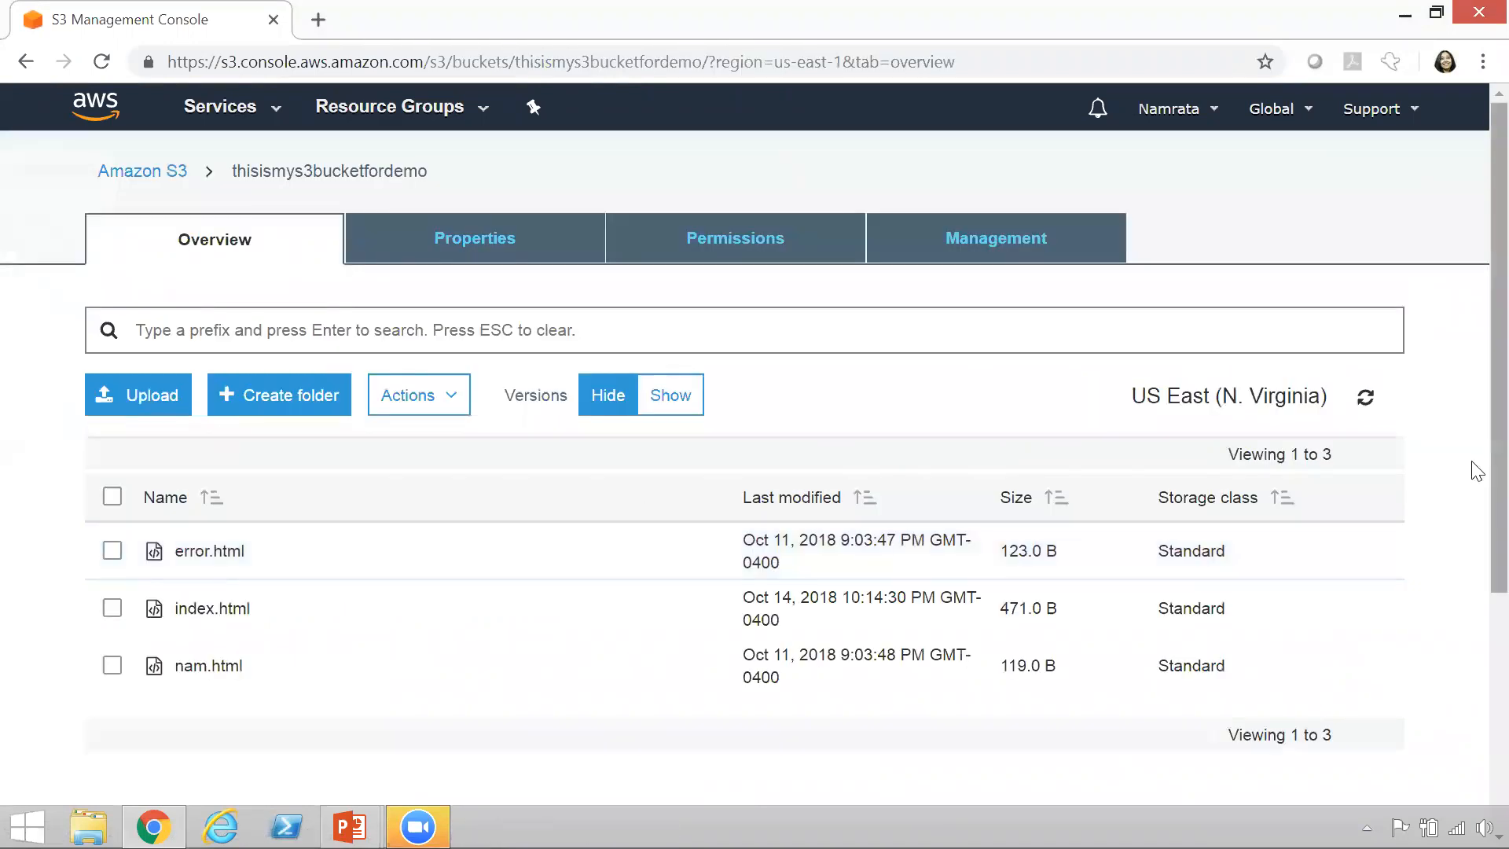
pyautogui.scroll(-2, 1473, 567)
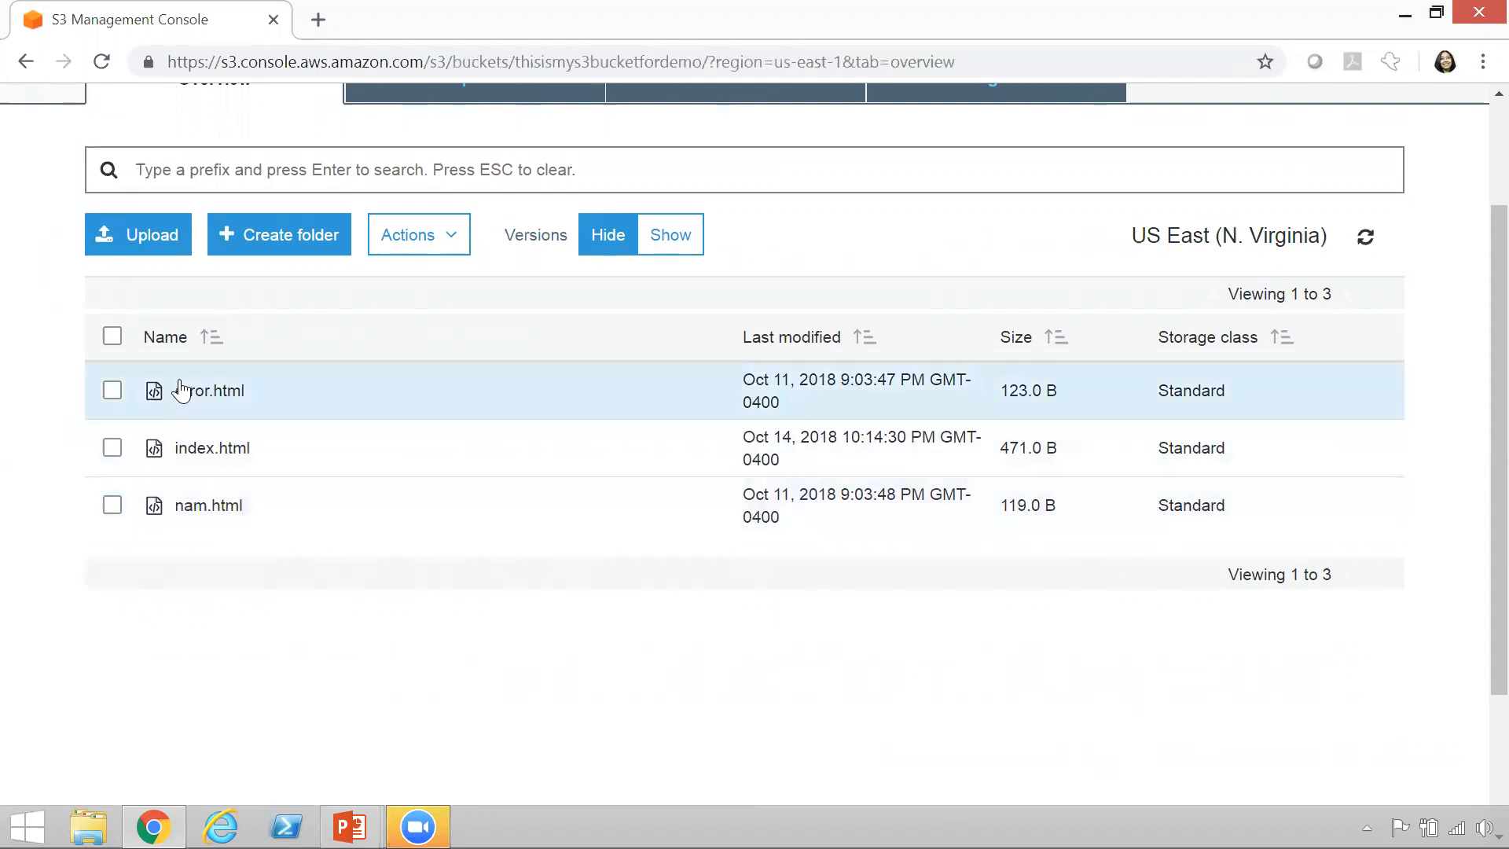
pyautogui.click(470, 391)
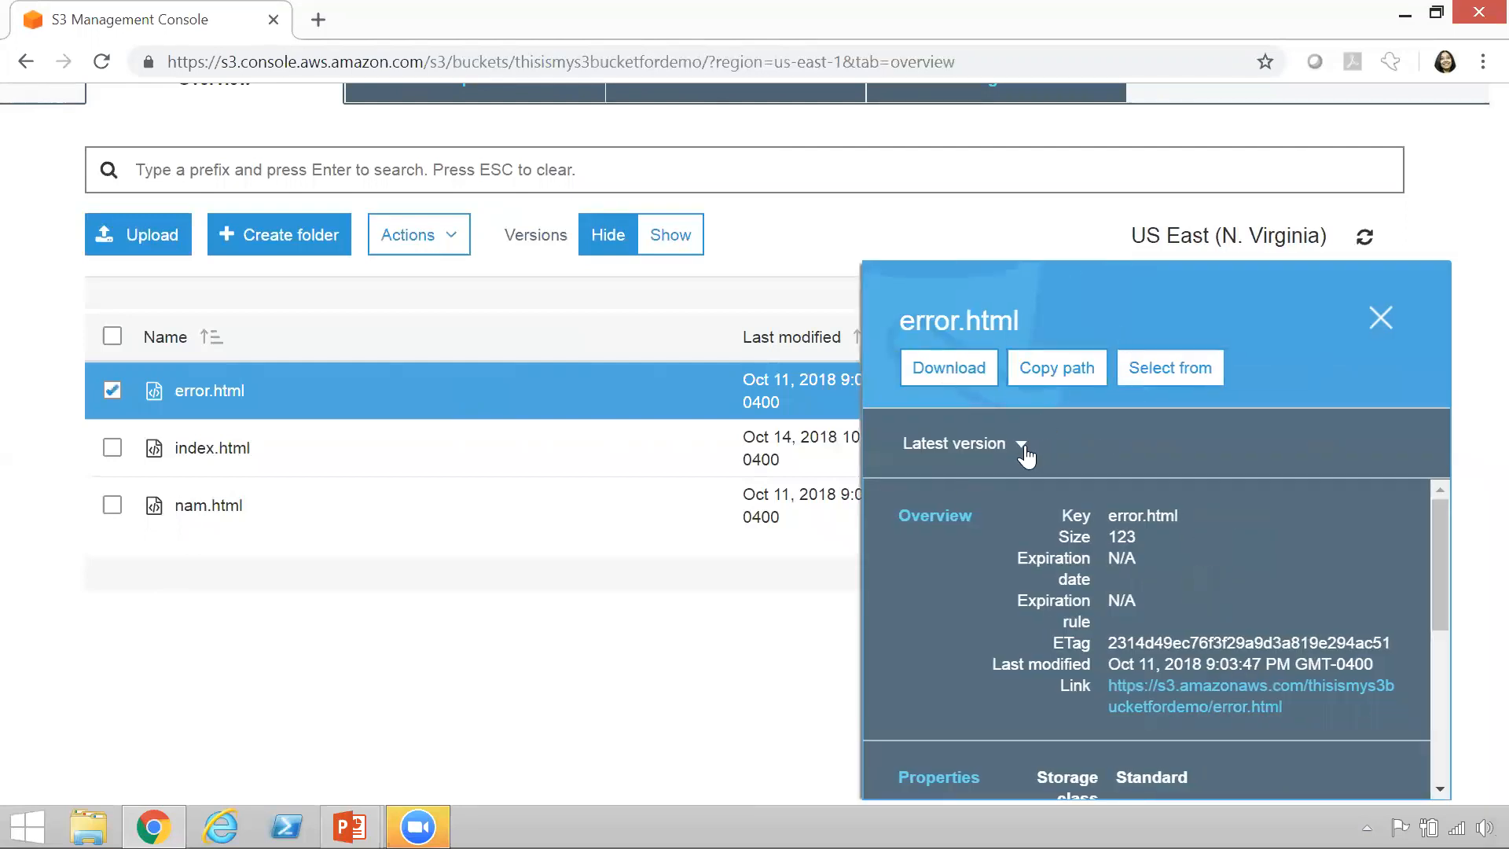
pyautogui.click(1023, 446)
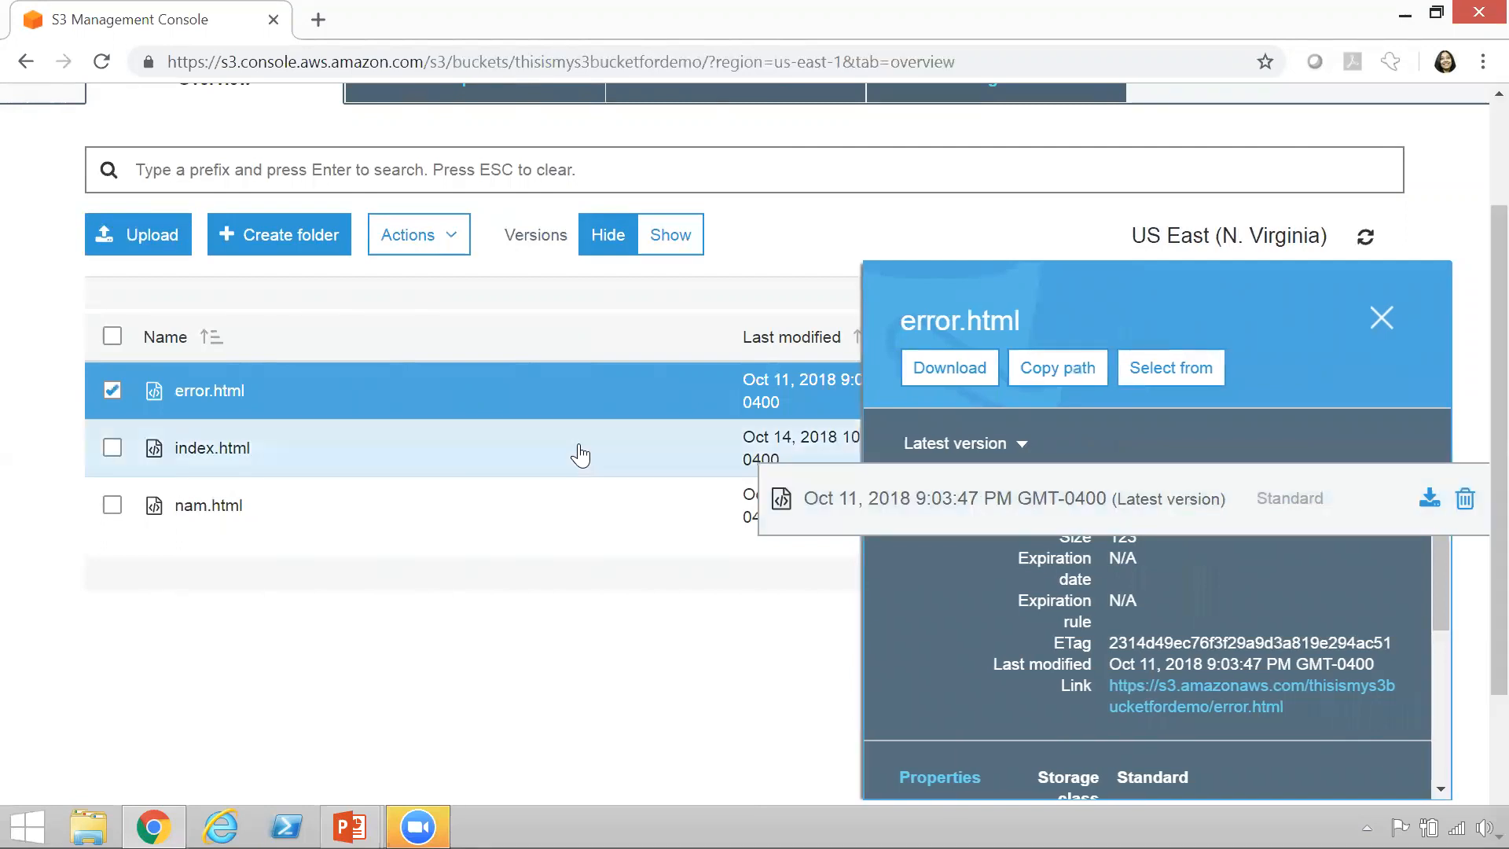
pyautogui.click(340, 472)
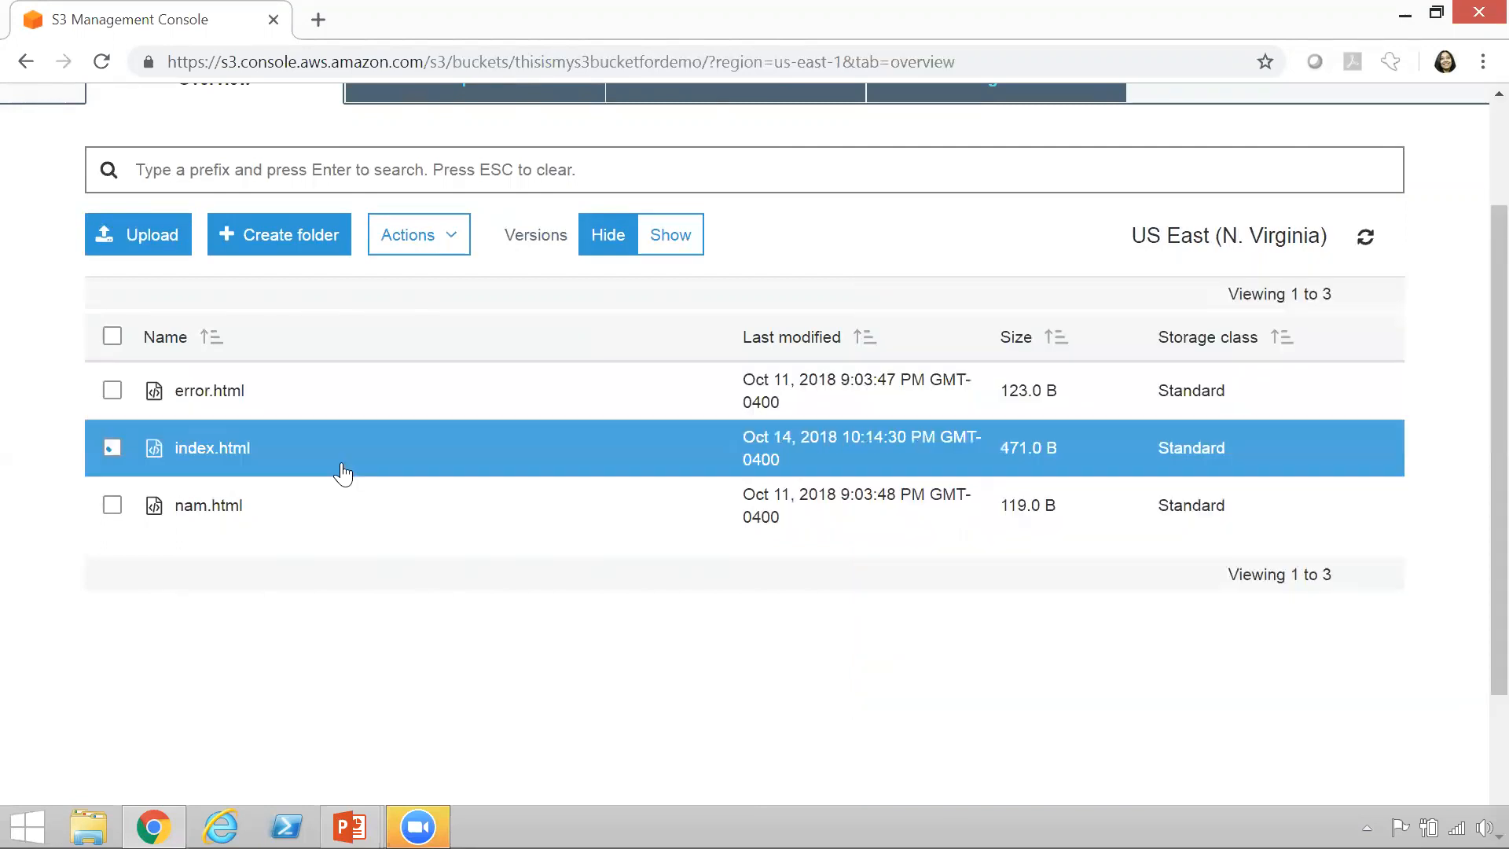
pyautogui.click(1144, 425)
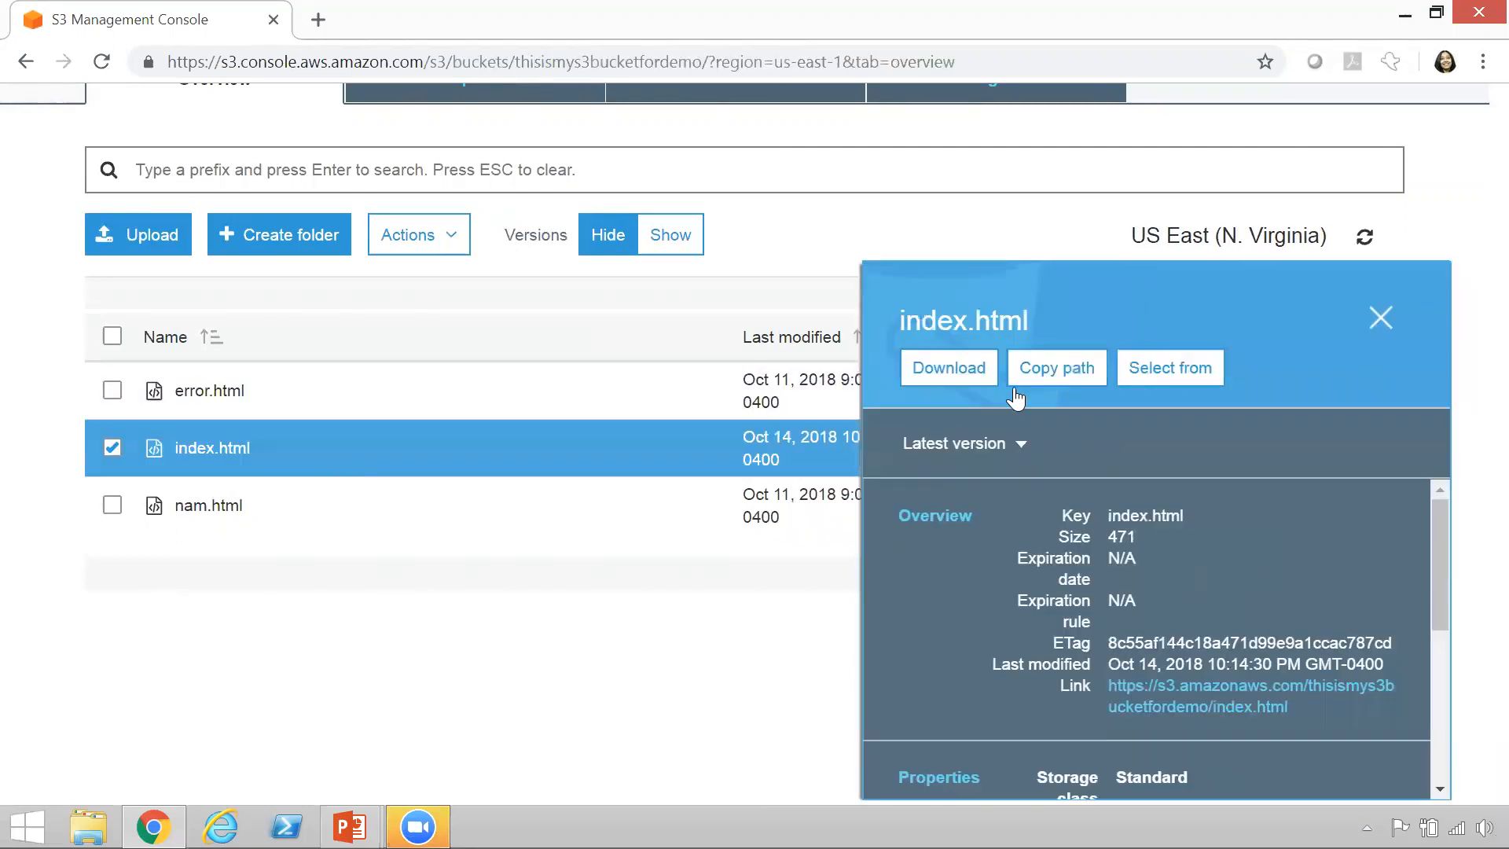
pyautogui.click(1022, 446)
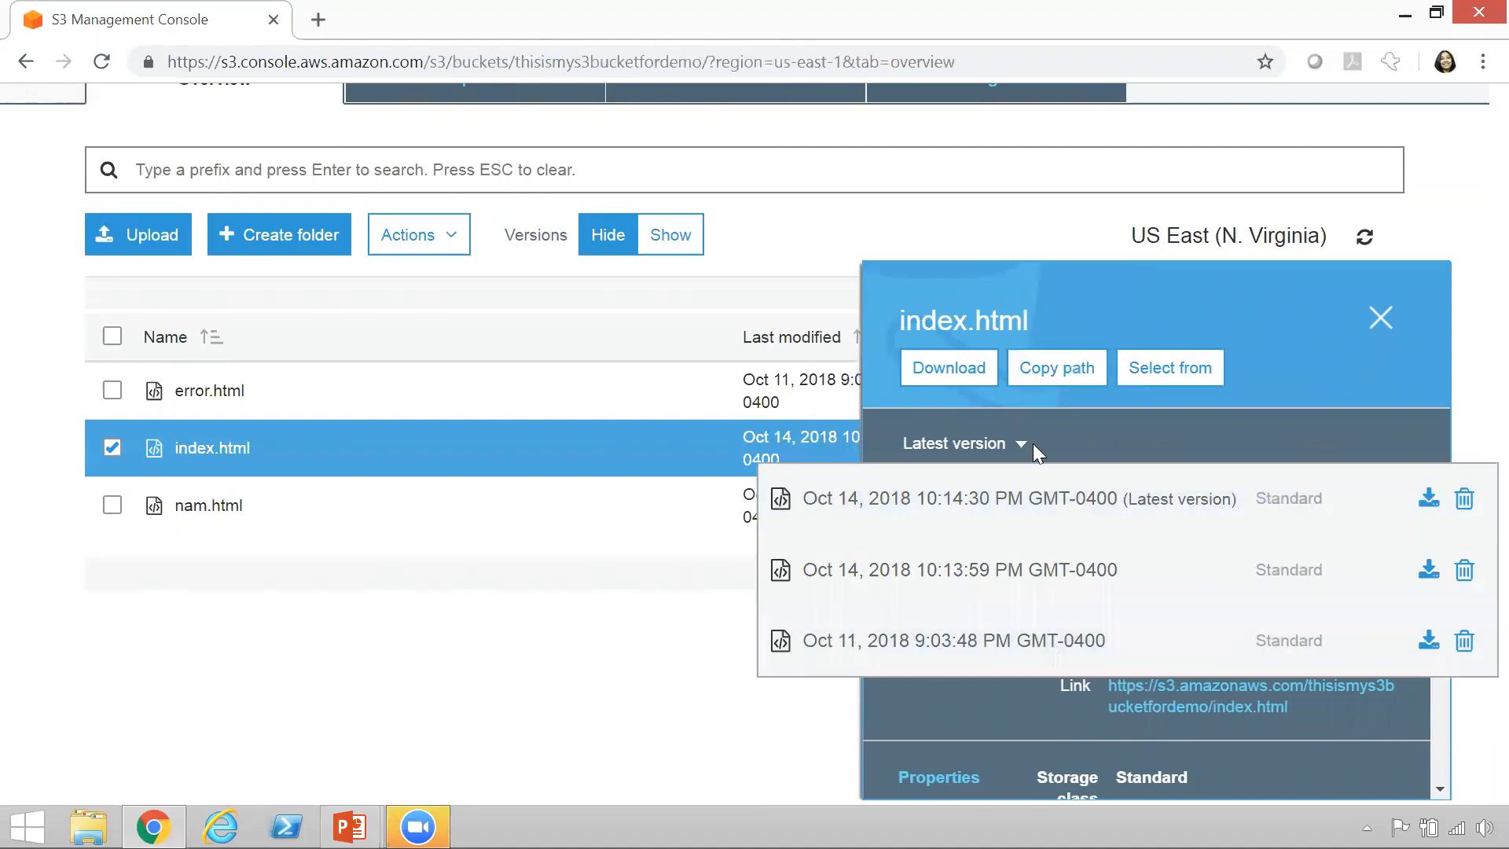
pyautogui.click(330, 510)
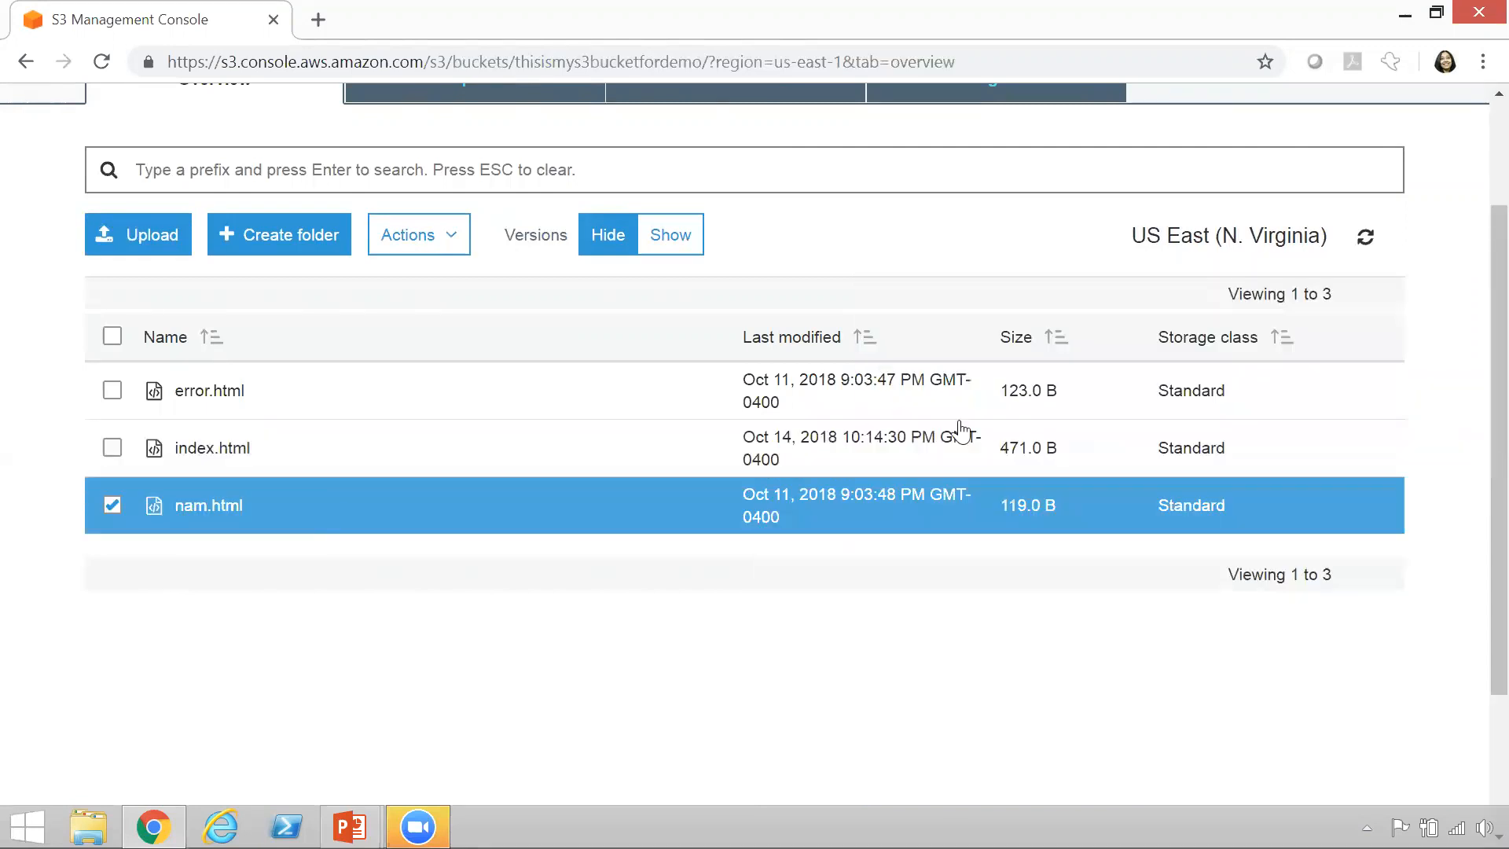
pyautogui.click(1016, 445)
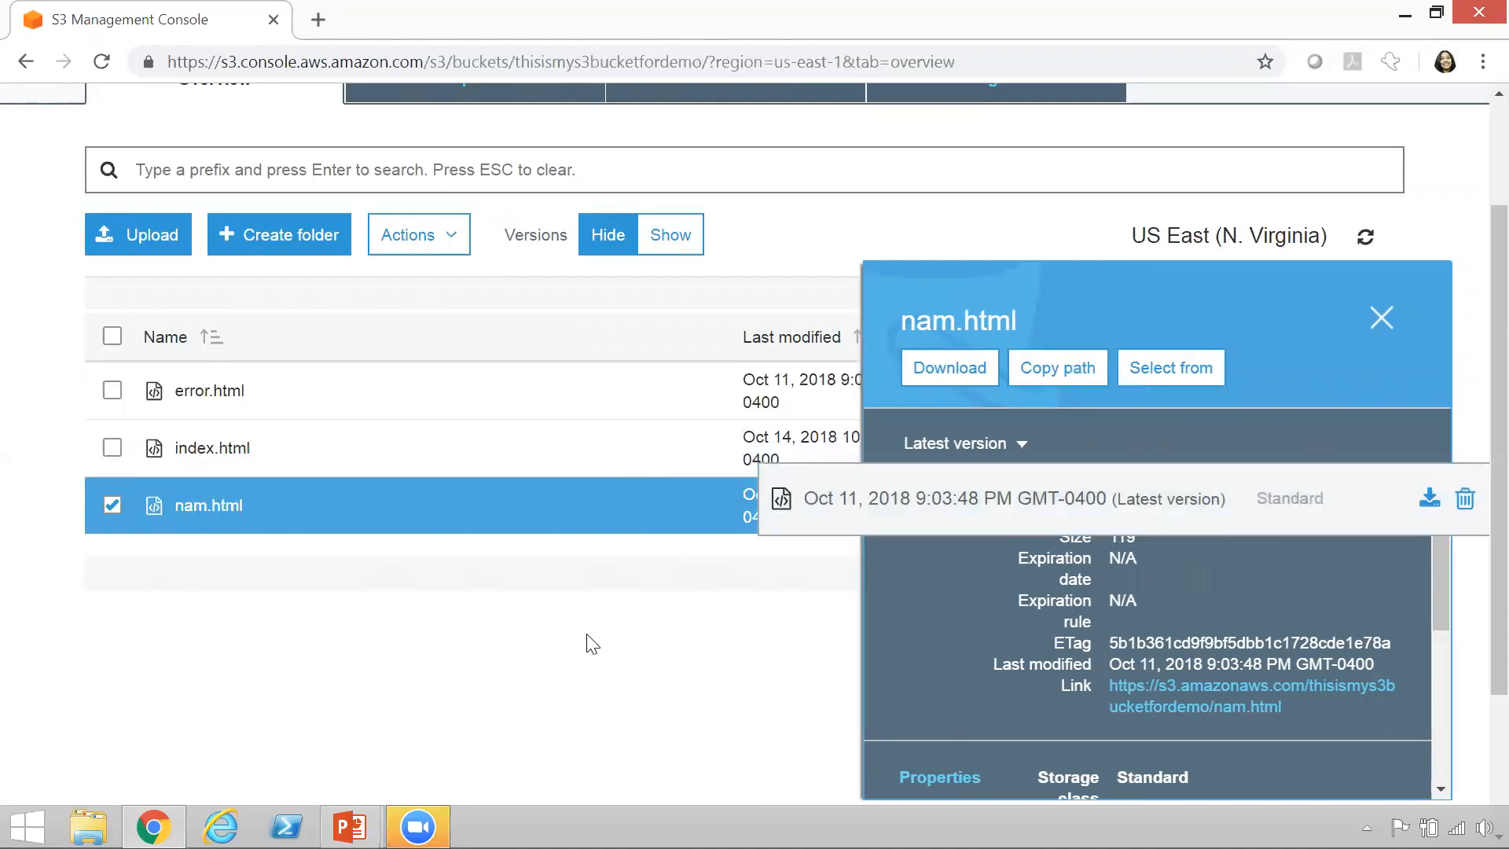
pyautogui.click(592, 643)
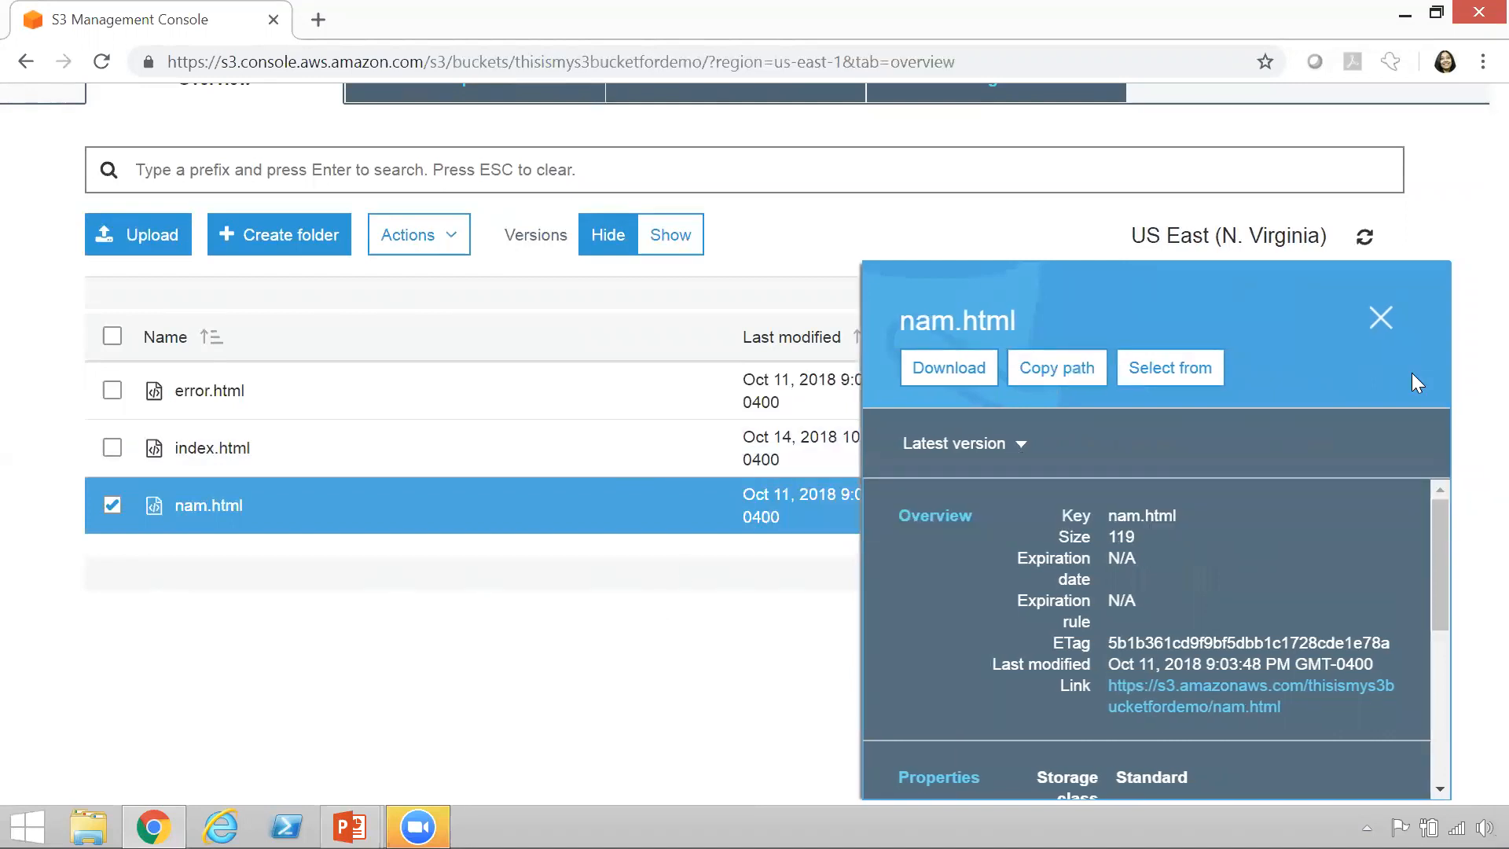
pyautogui.click(1379, 319)
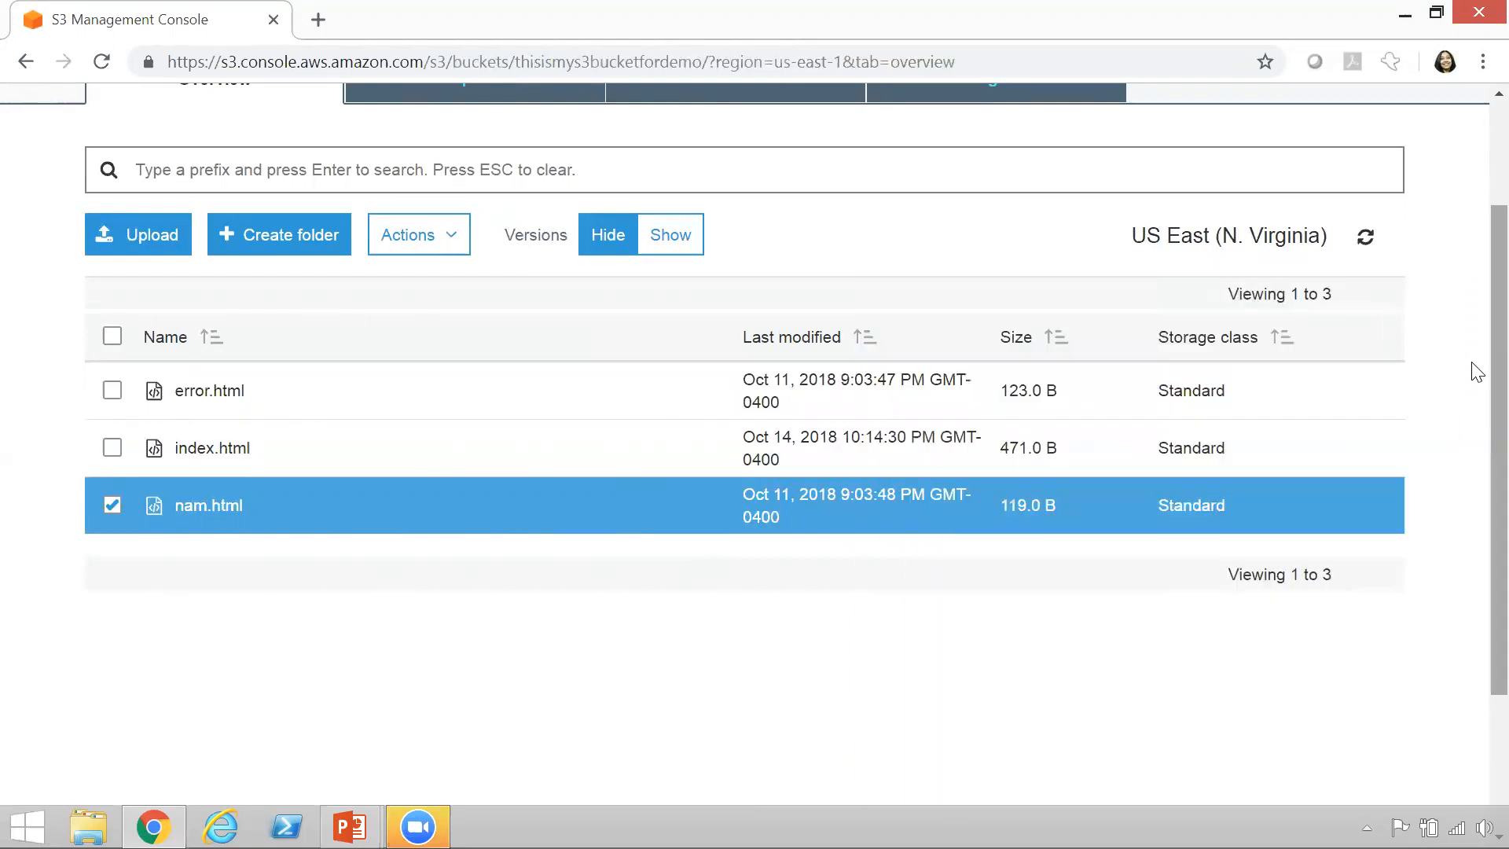
# Review the bucket's properties and advanced settings, opening its tags and saving them as they are.
pyautogui.scroll(2, 1476, 312)
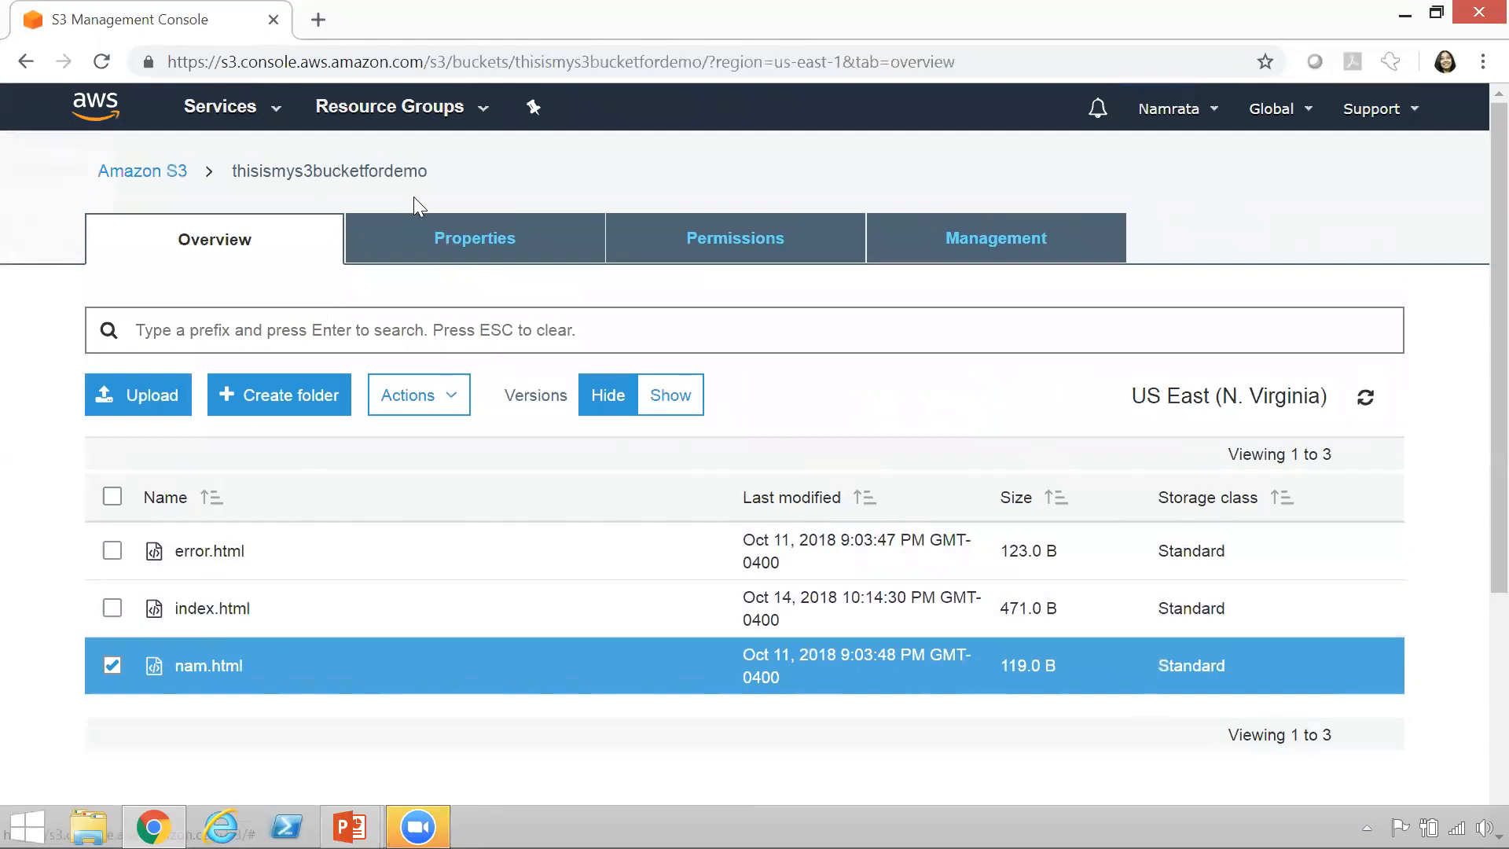
pyautogui.click(460, 247)
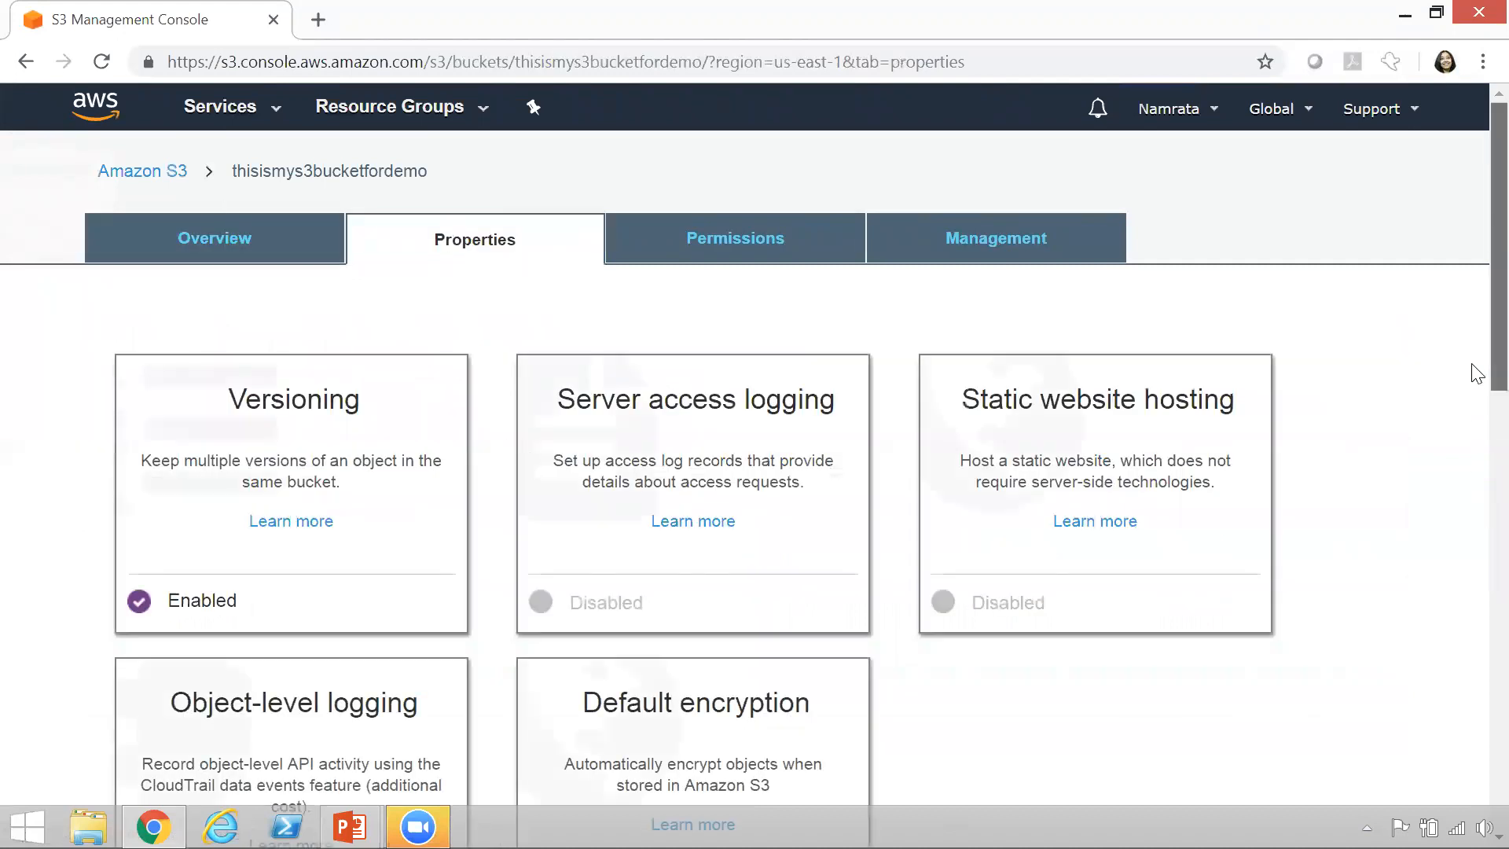
pyautogui.scroll(-2, 1475, 393)
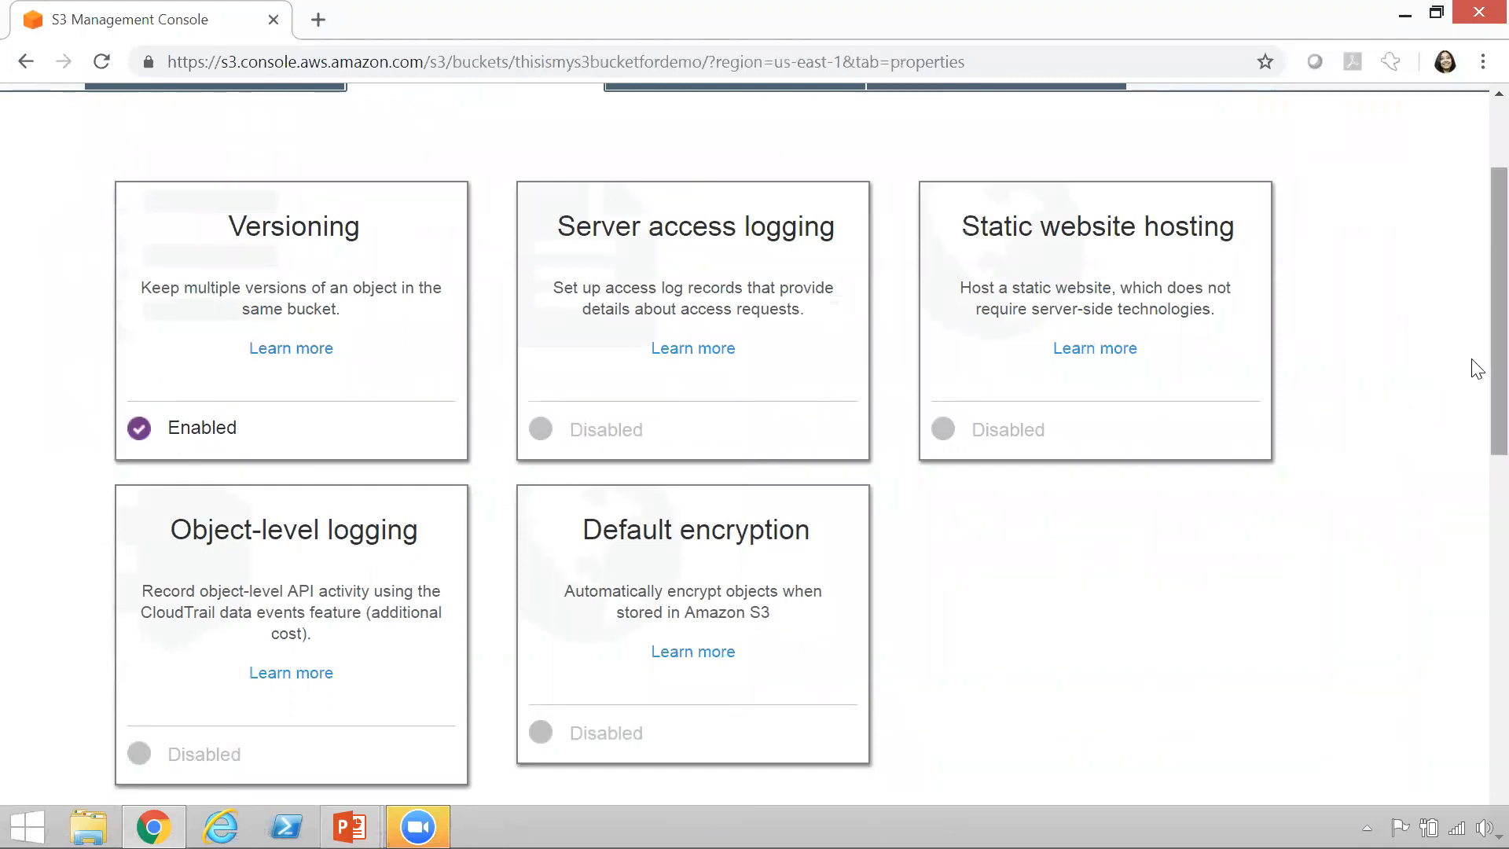
pyautogui.moveTo(1477, 367); pyautogui.dragTo(1476, 672)
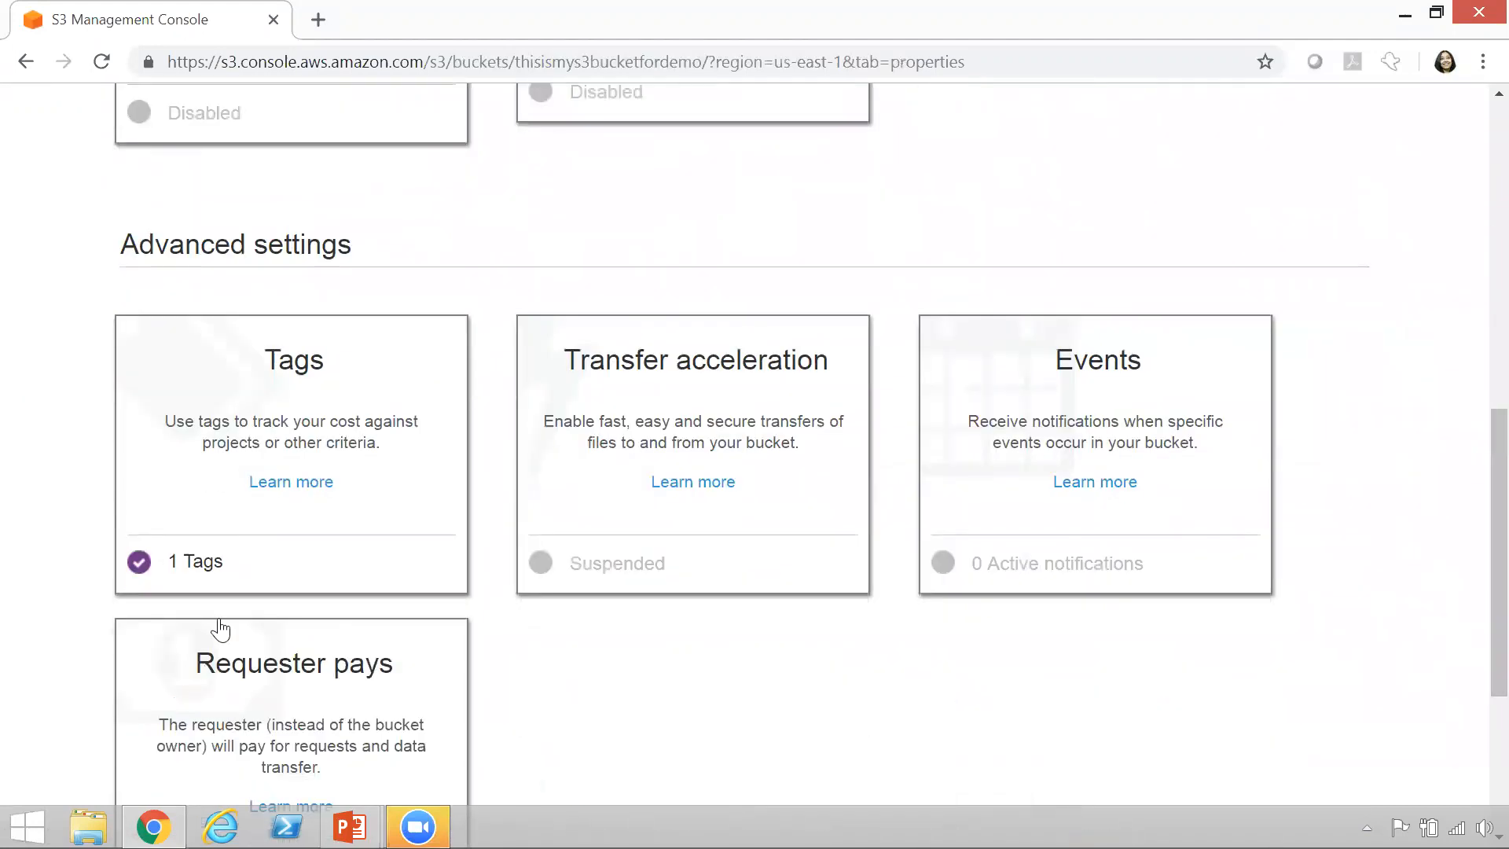
pyautogui.click(222, 563)
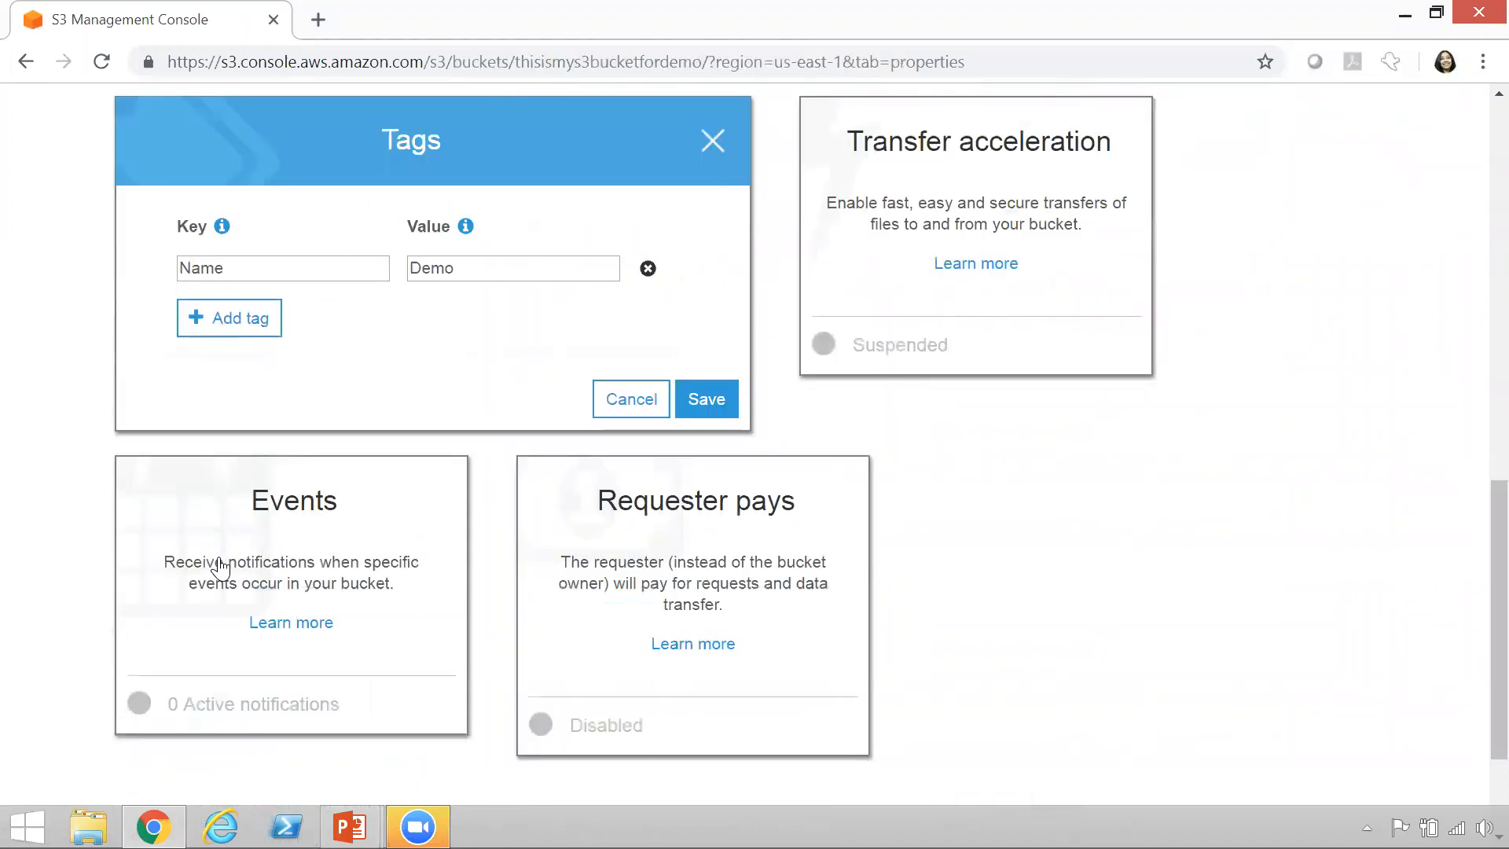
pyautogui.click(244, 276)
pyautogui.click(561, 270)
pyautogui.click(694, 407)
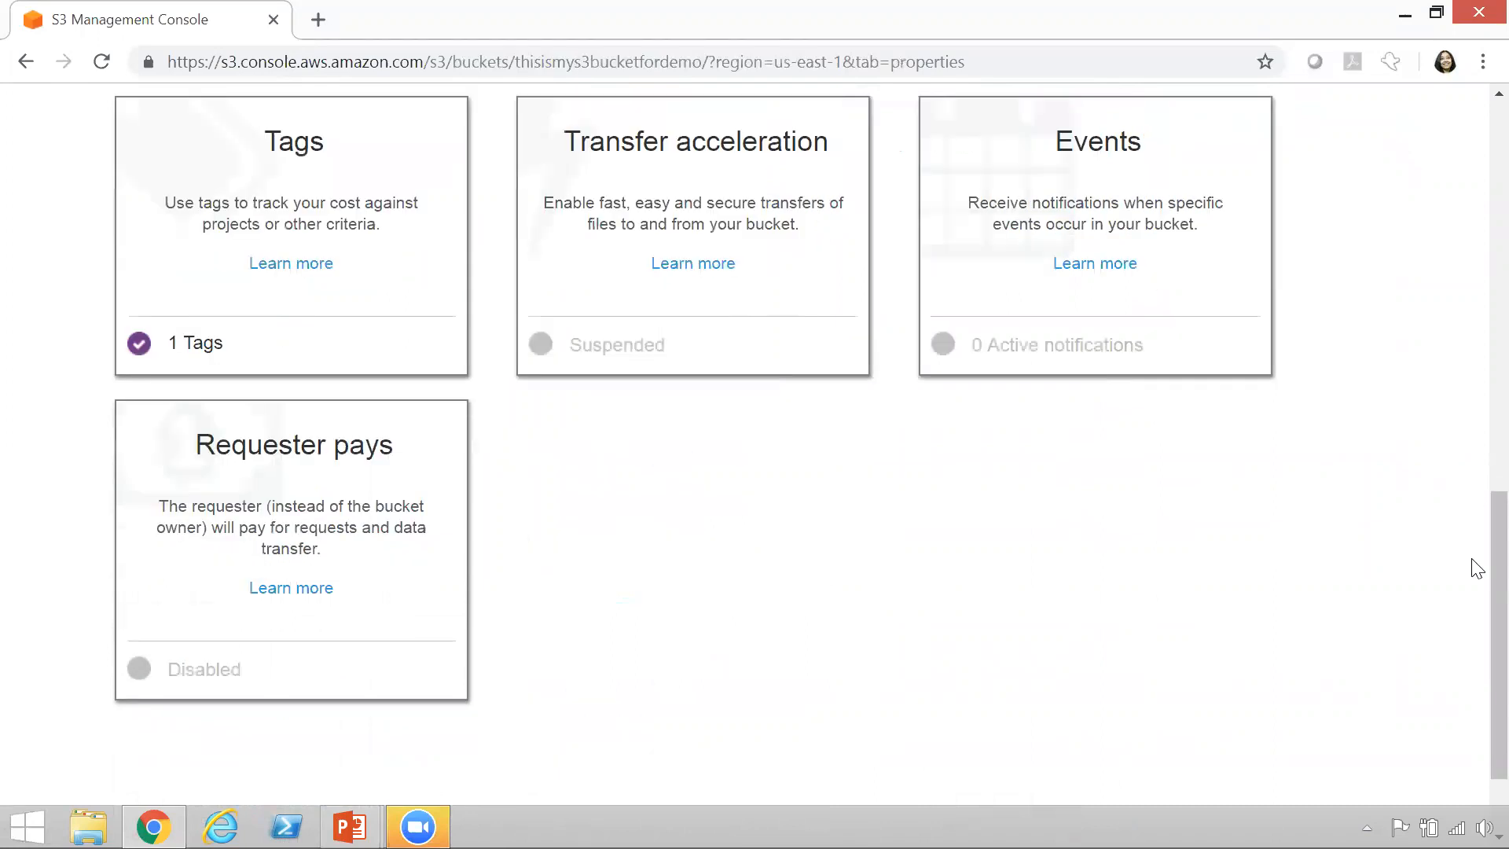
pyautogui.scroll(-2, 1475, 581)
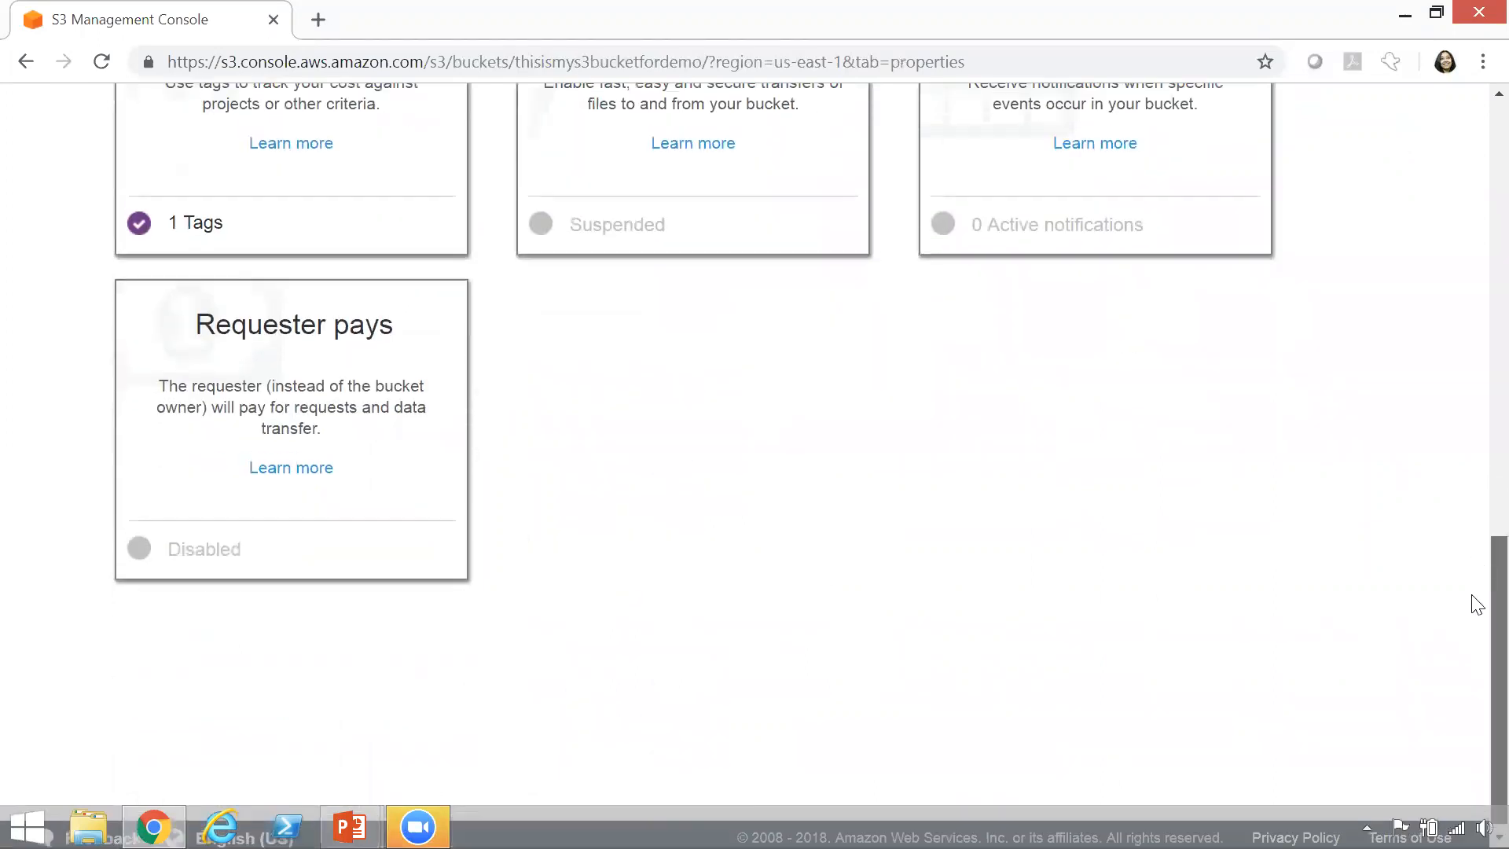
pyautogui.scroll(10, 1478, 605)
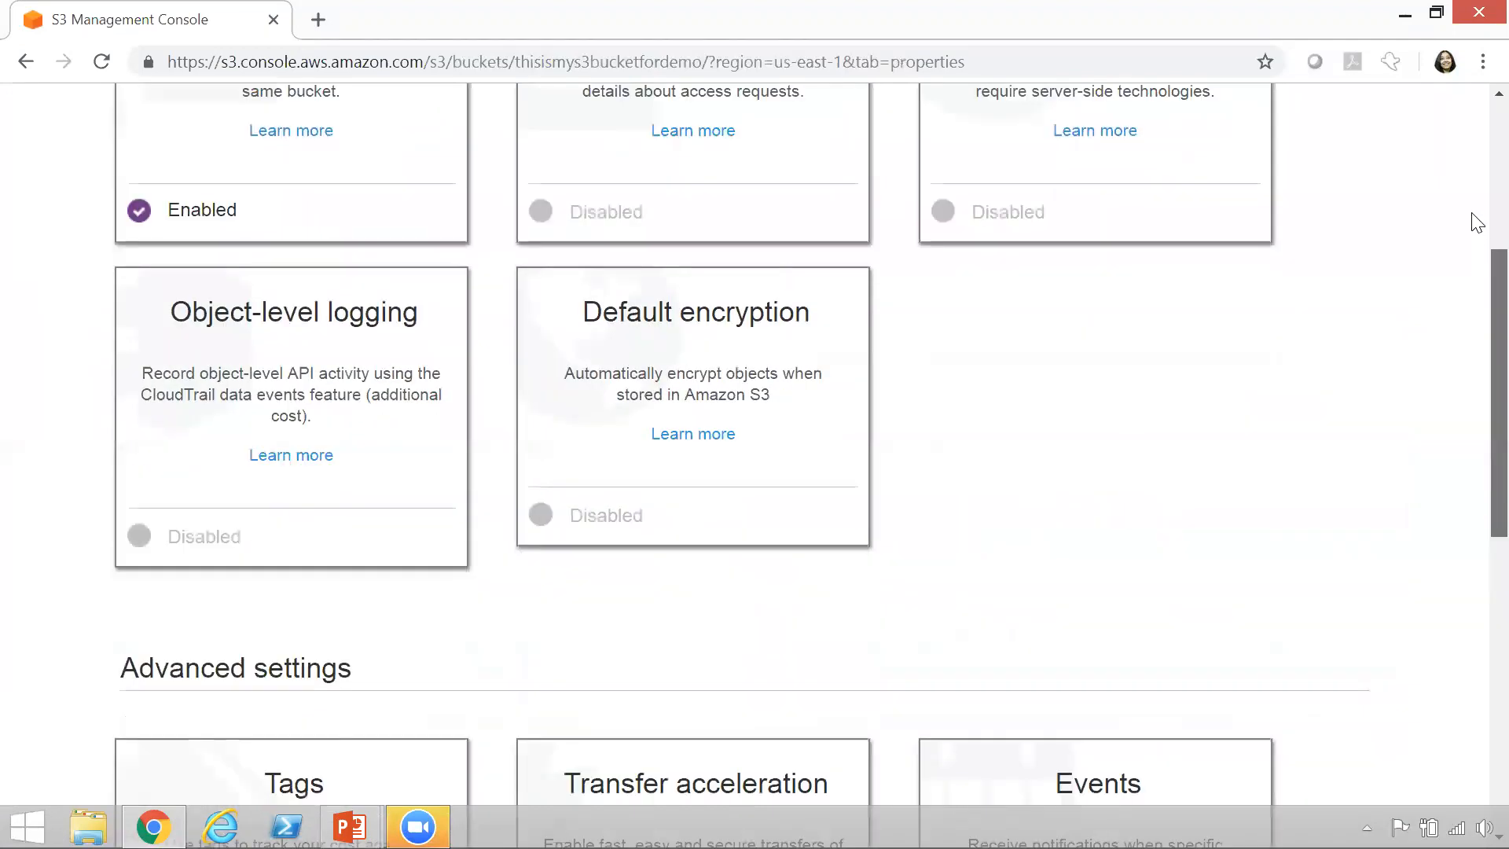
pyautogui.scroll(5, 1477, 222)
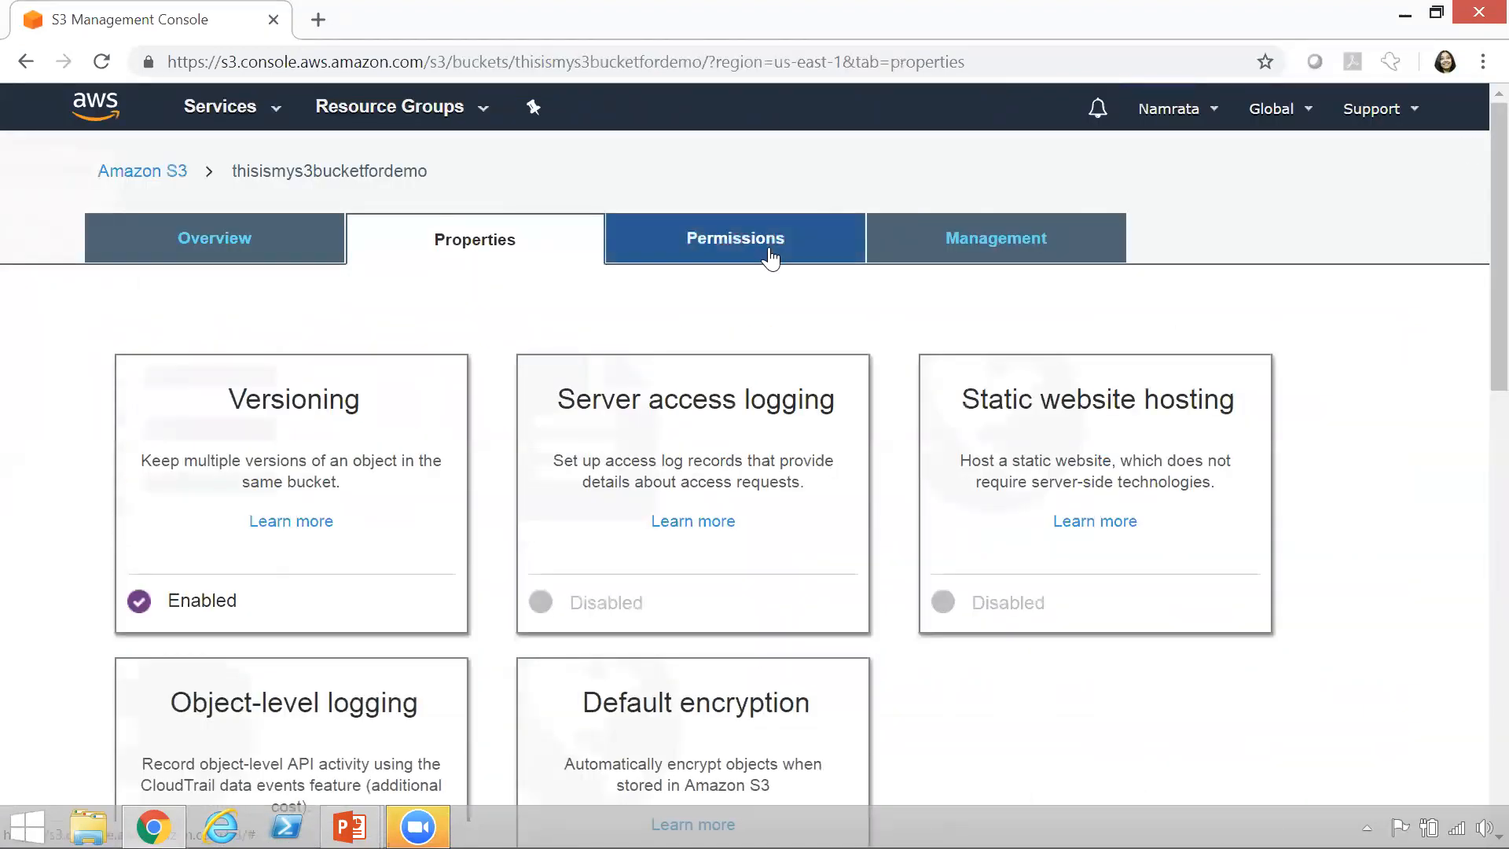
# Examine the bucket's permissions, covering the access control list, bucket policy and CORS configuration.
pyautogui.click(769, 257)
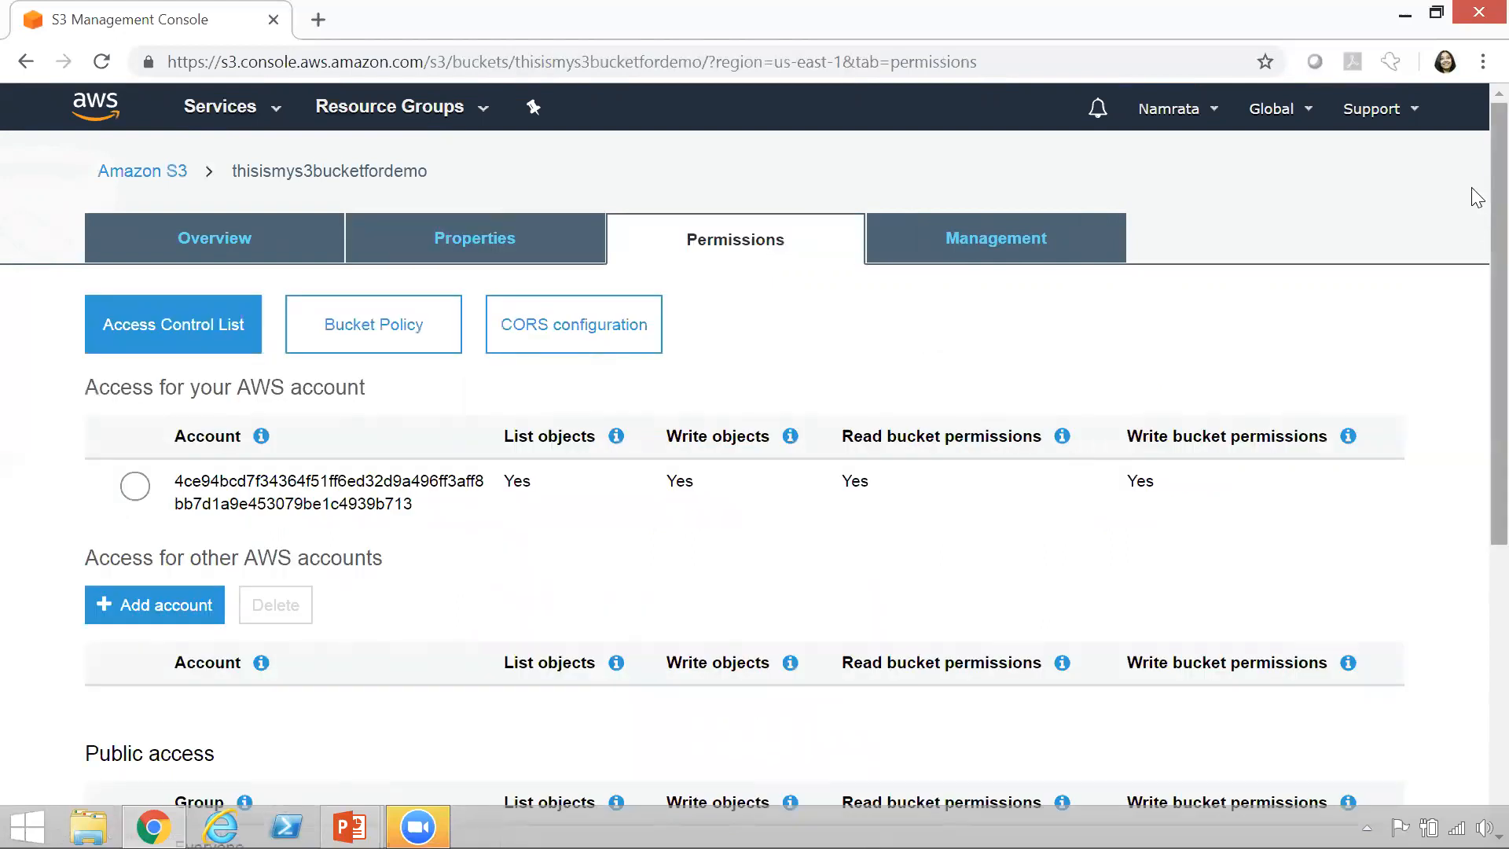
pyautogui.scroll(-2, 1477, 236)
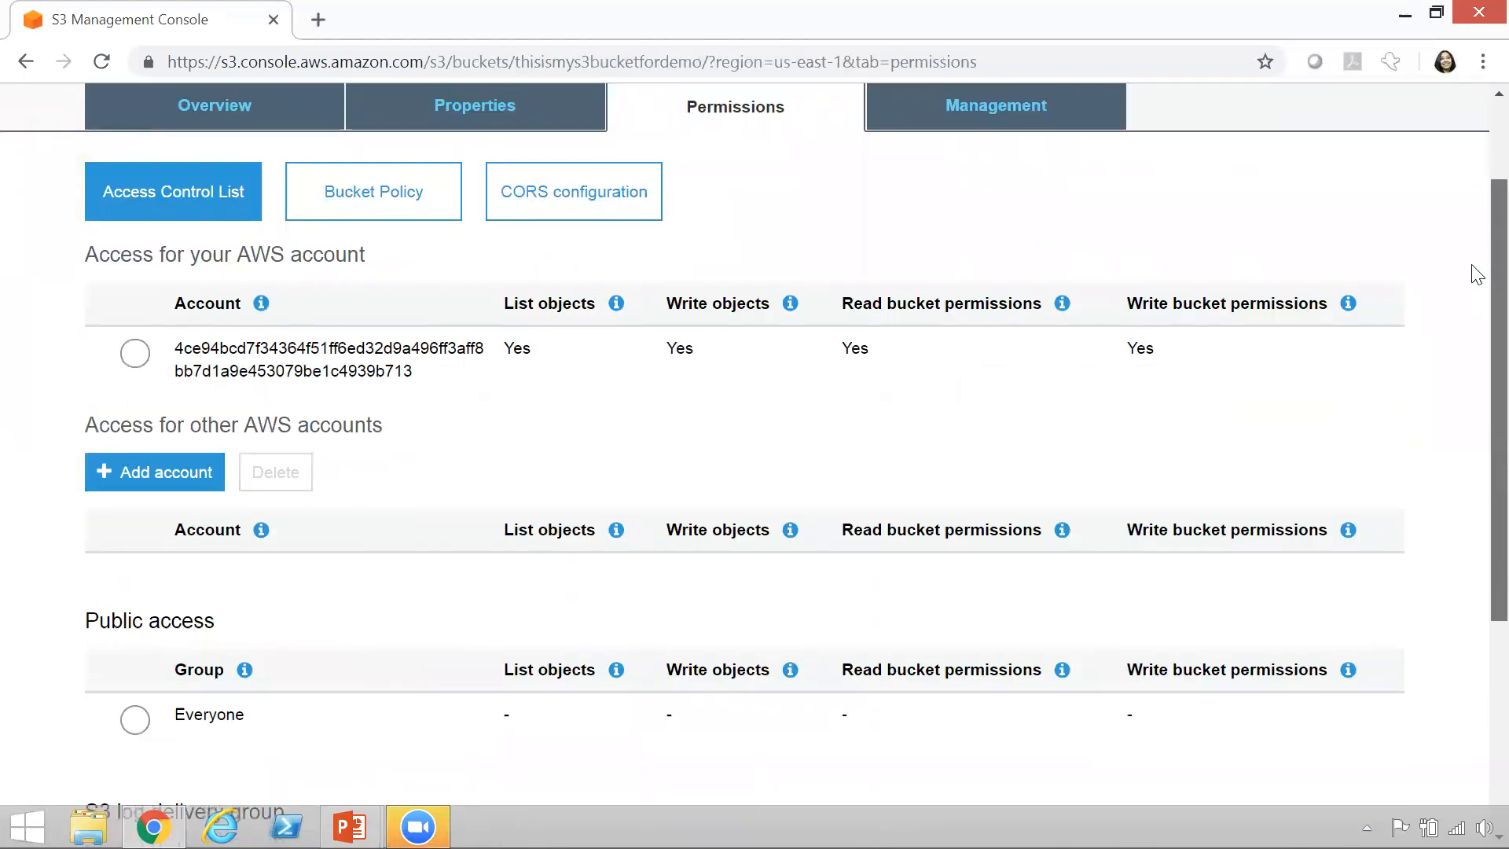
pyautogui.scroll(-4, 1477, 281)
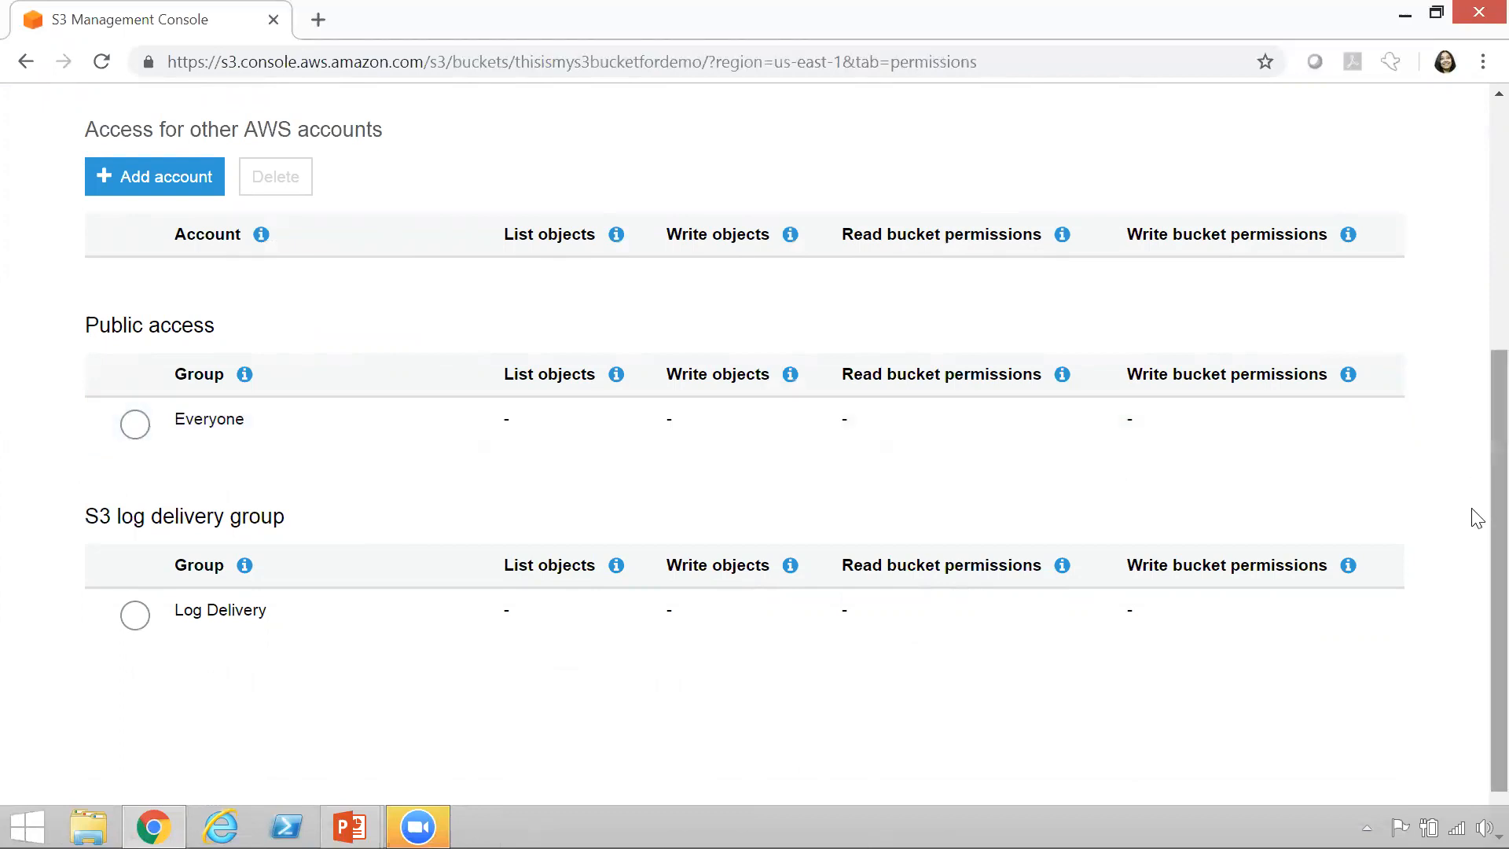
pyautogui.moveTo(1473, 509); pyautogui.dragTo(1472, 198)
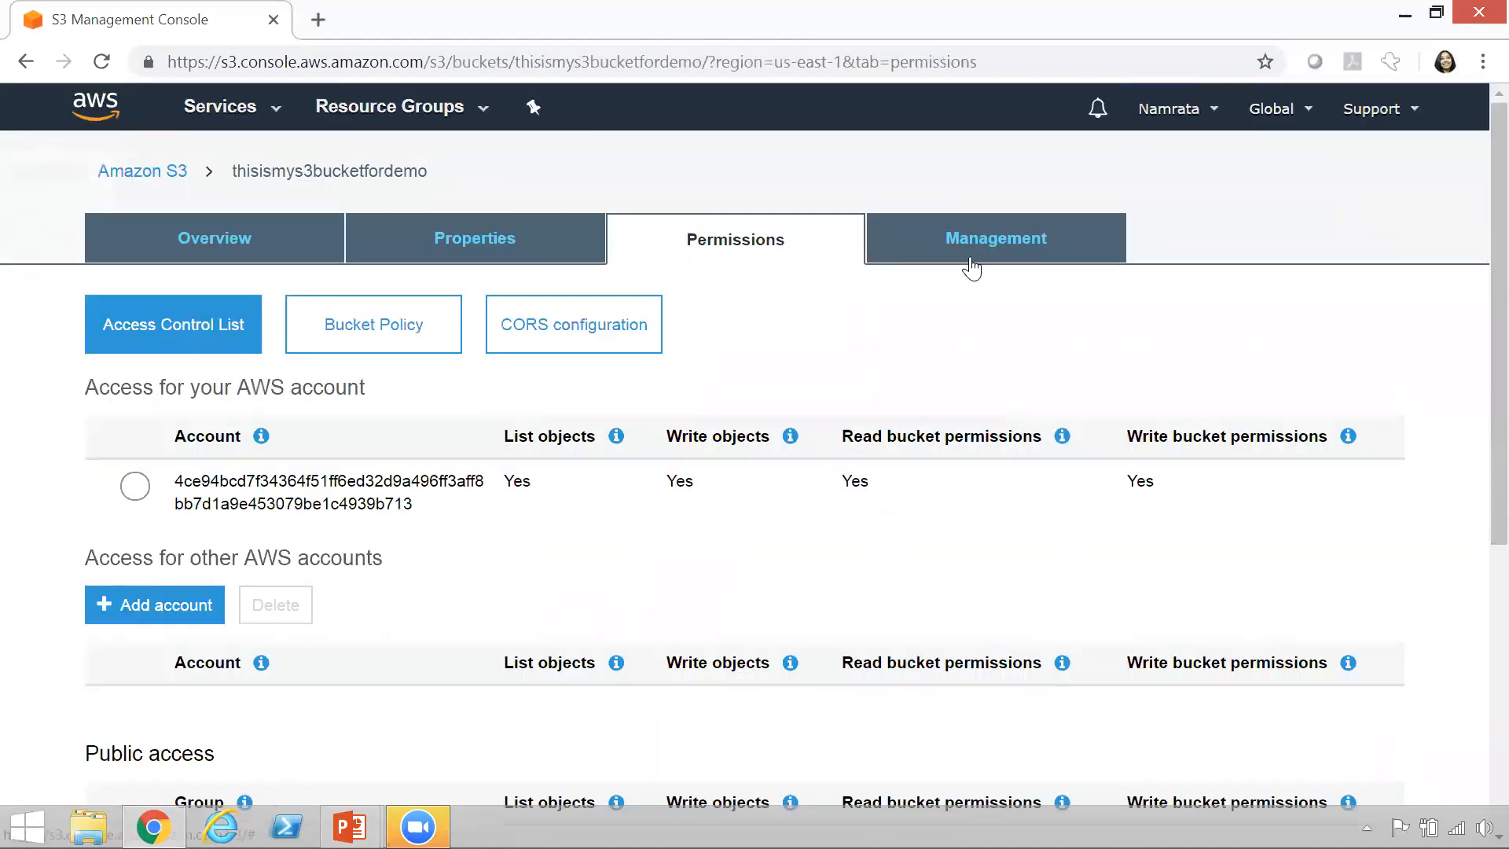
pyautogui.click(388, 336)
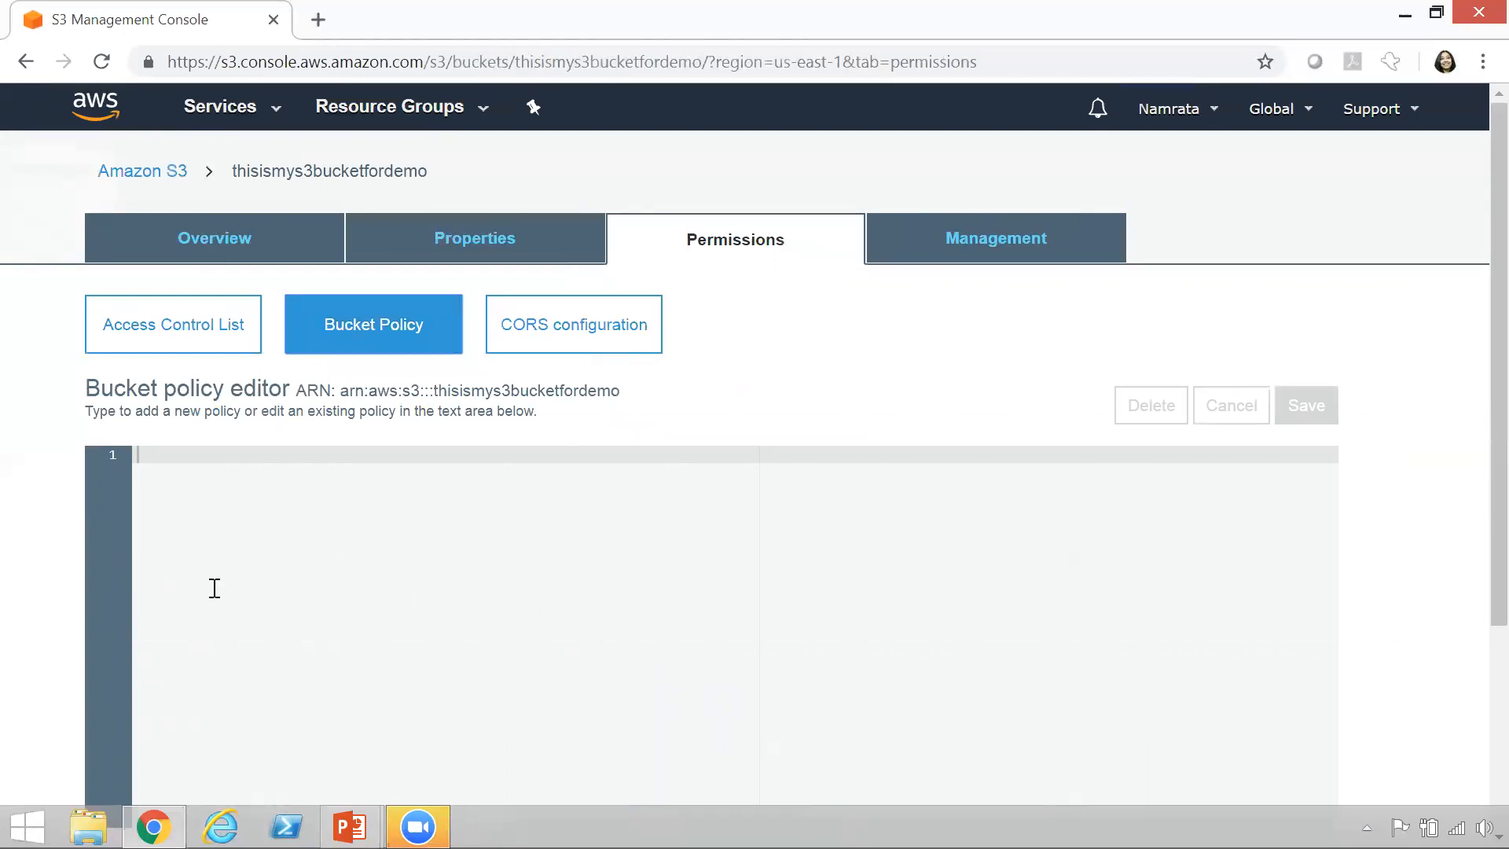
pyautogui.click(573, 336)
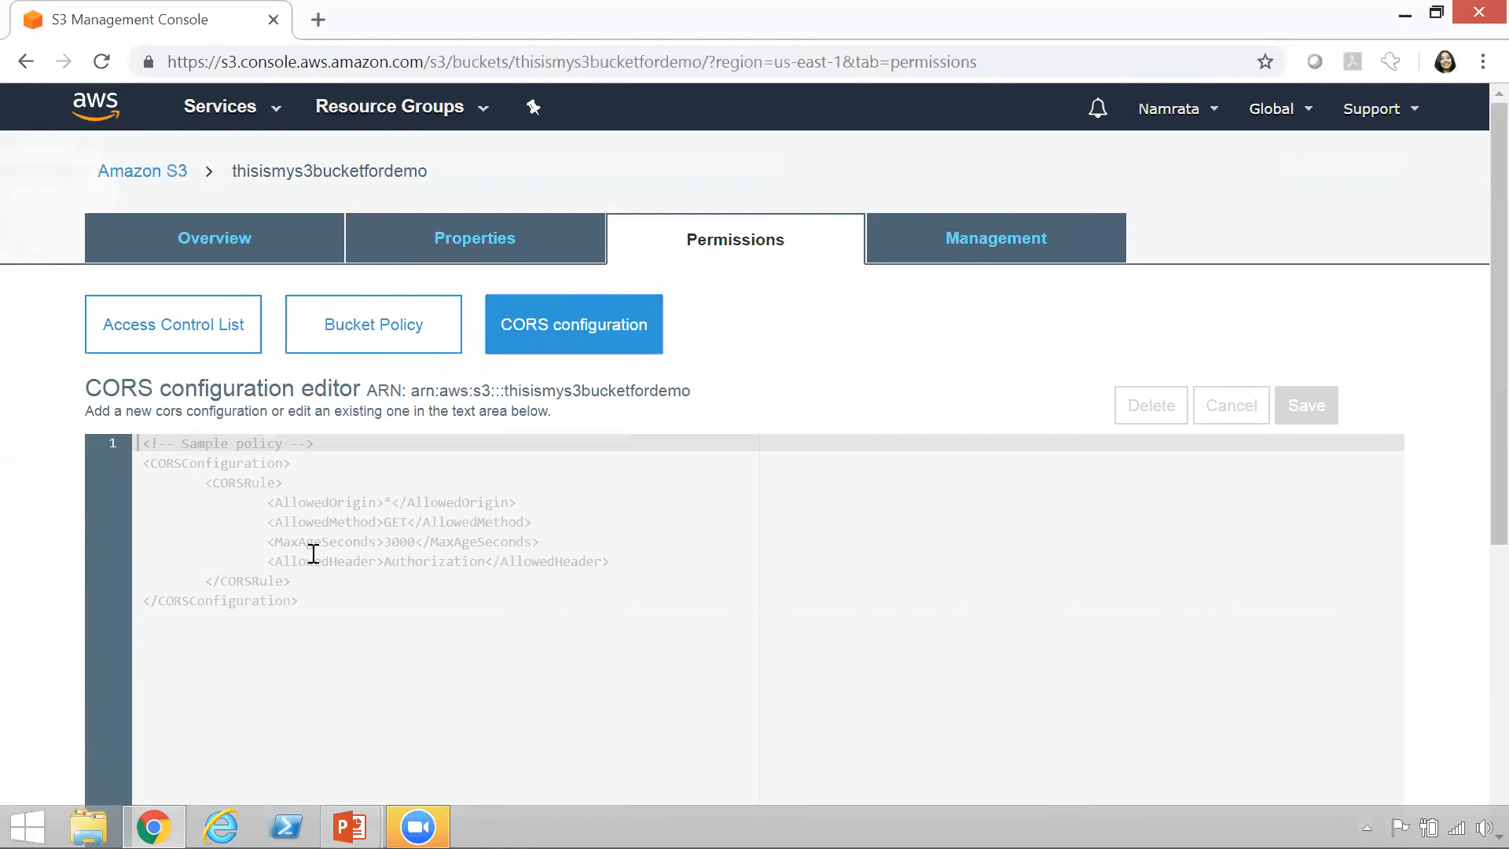
# Look through the bucket's lifecycle management page, and return to the overview of its files.
pyautogui.click(942, 259)
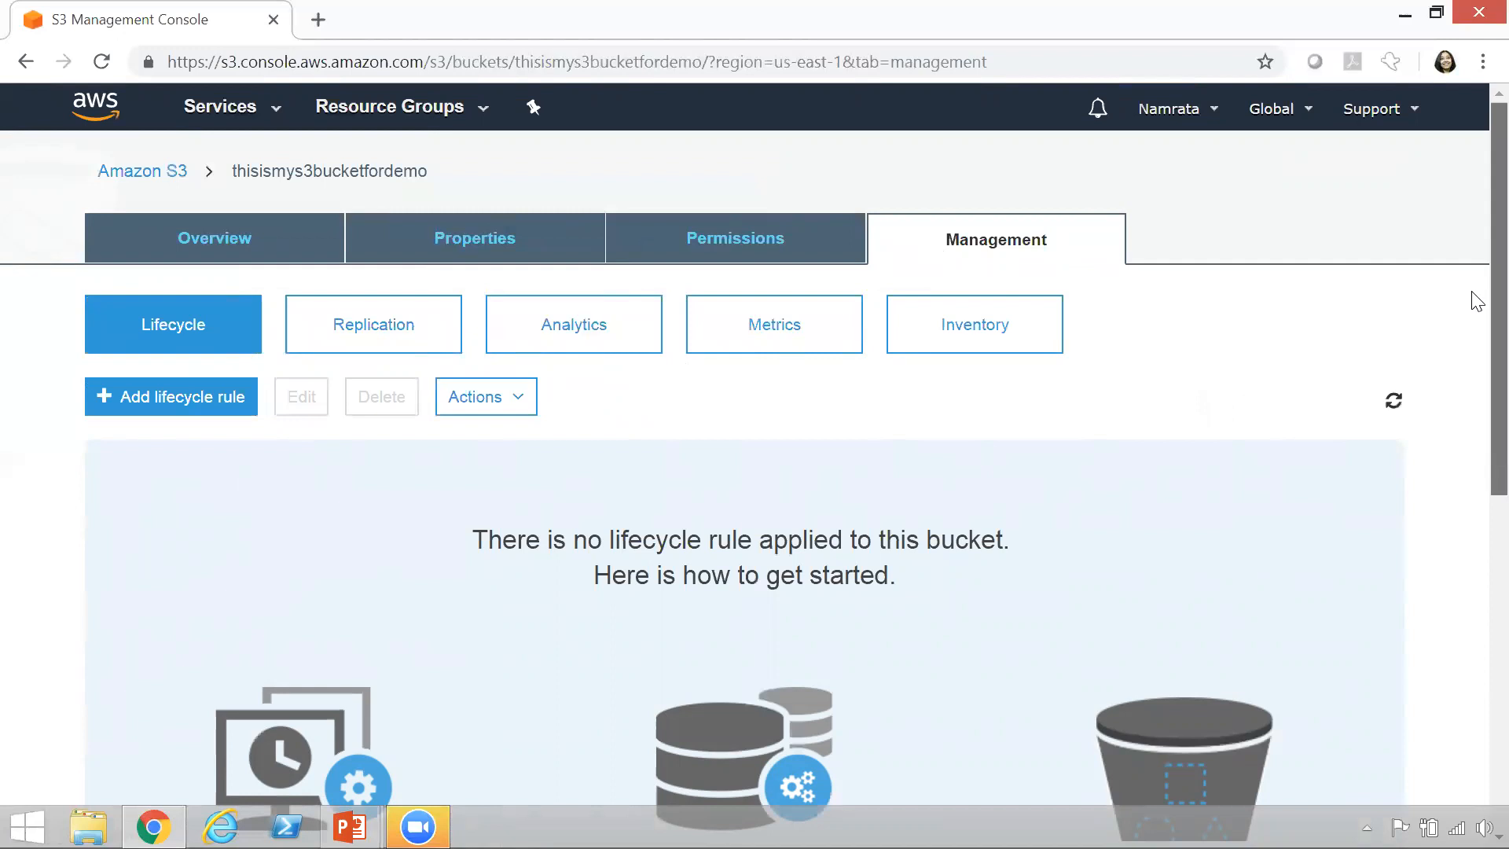
pyautogui.scroll(-7, 1475, 582)
pyautogui.scroll(6, 1476, 385)
pyautogui.scroll(2, 1476, 267)
pyautogui.click(192, 256)
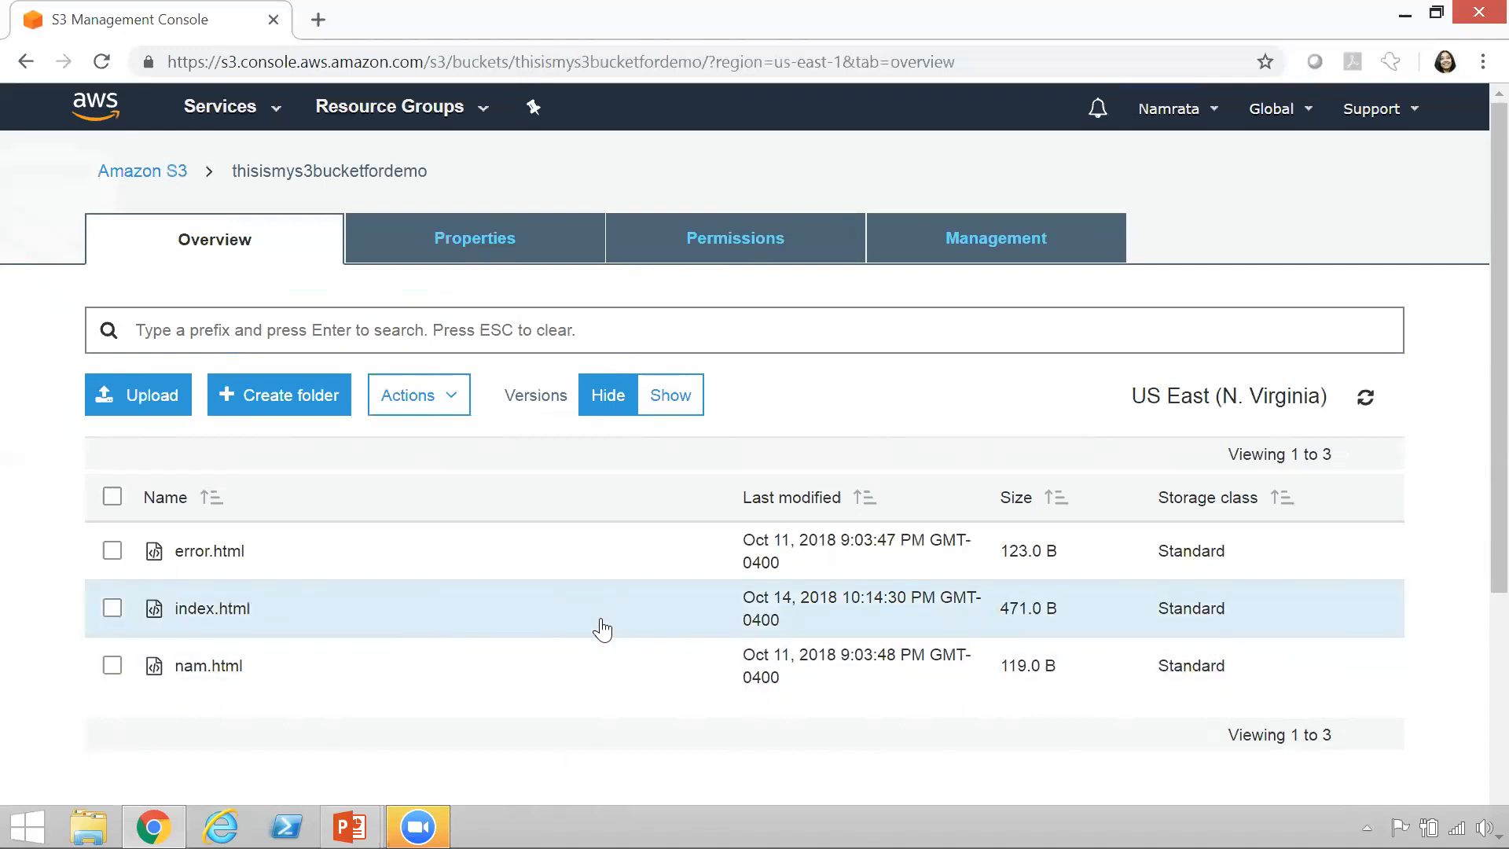
# Switch to the CloudFront service and start creating a new distribution.
pyautogui.click(274, 118)
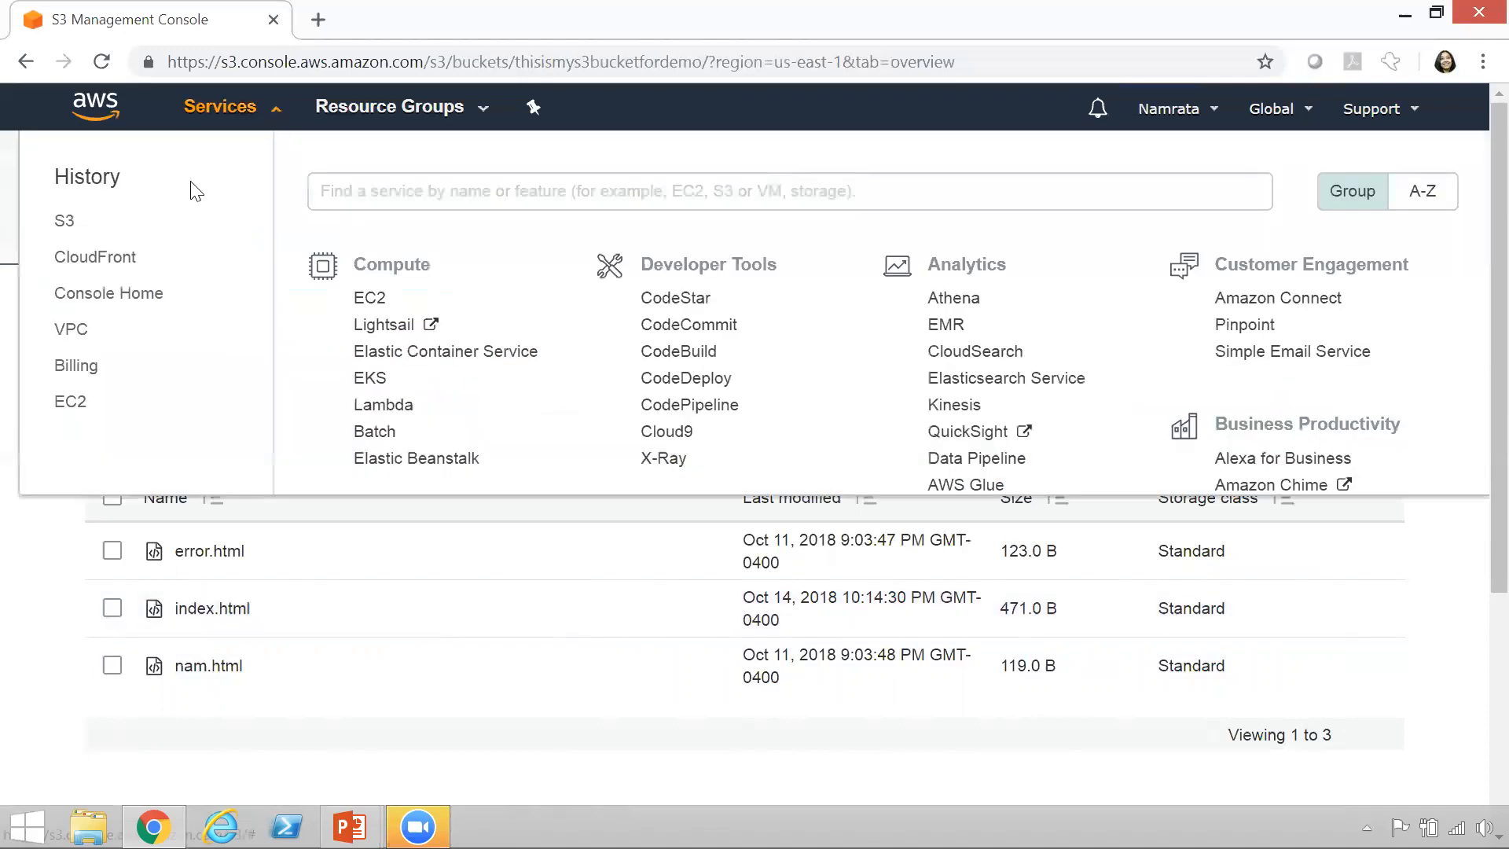
pyautogui.click(95, 260)
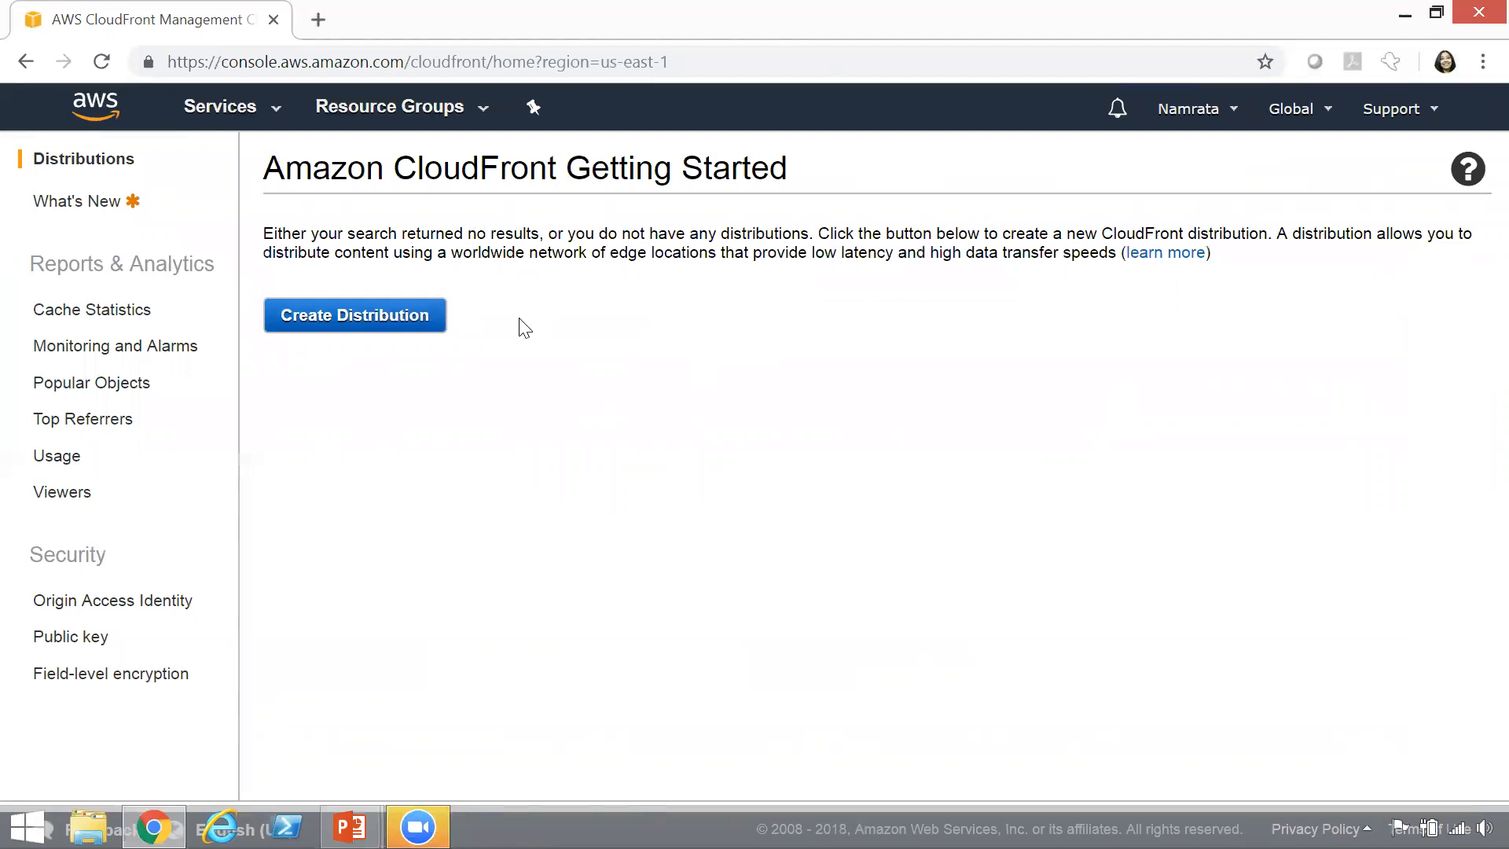
pyautogui.click(425, 313)
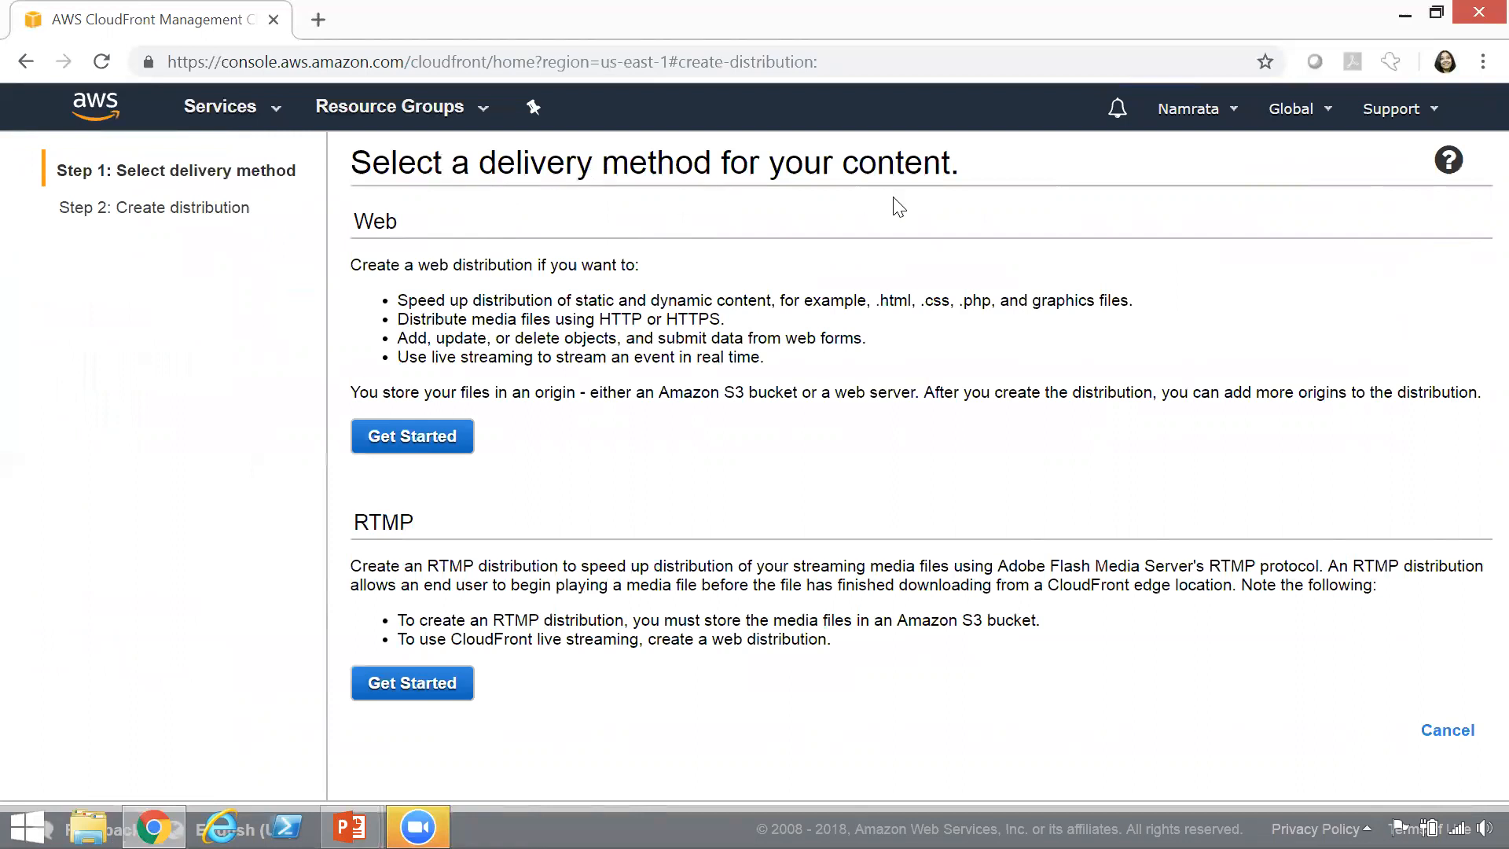
# Compare the descriptions of the Web and RTMP delivery methods, noting which content types each one suits.
pyautogui.doubleClick(359, 226)
pyautogui.doubleClick(384, 524)
pyautogui.click(494, 520)
pyautogui.moveTo(794, 567); pyautogui.dragTo(918, 558)
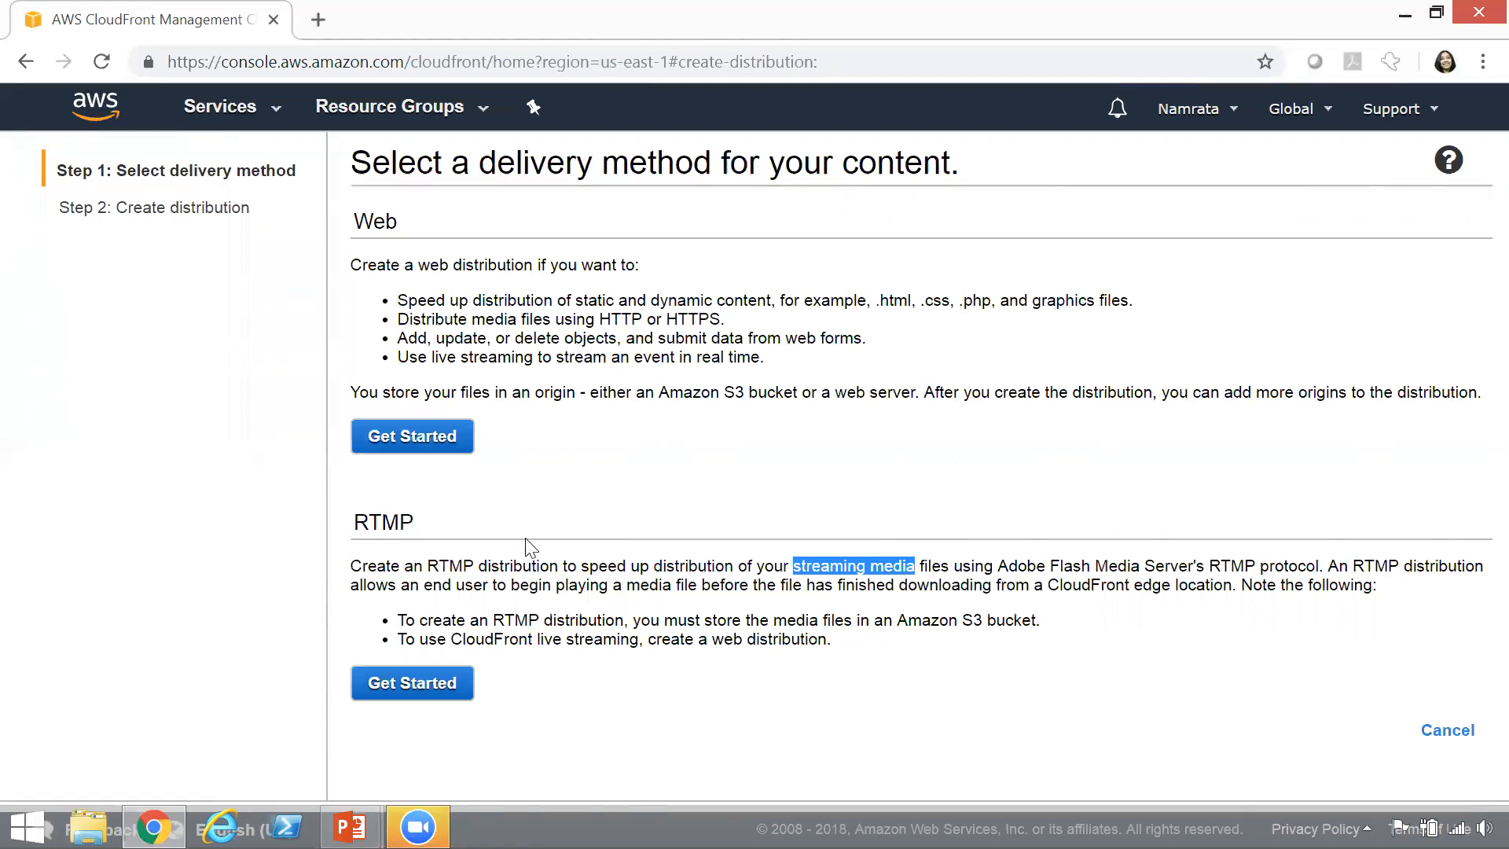
pyautogui.click(378, 524)
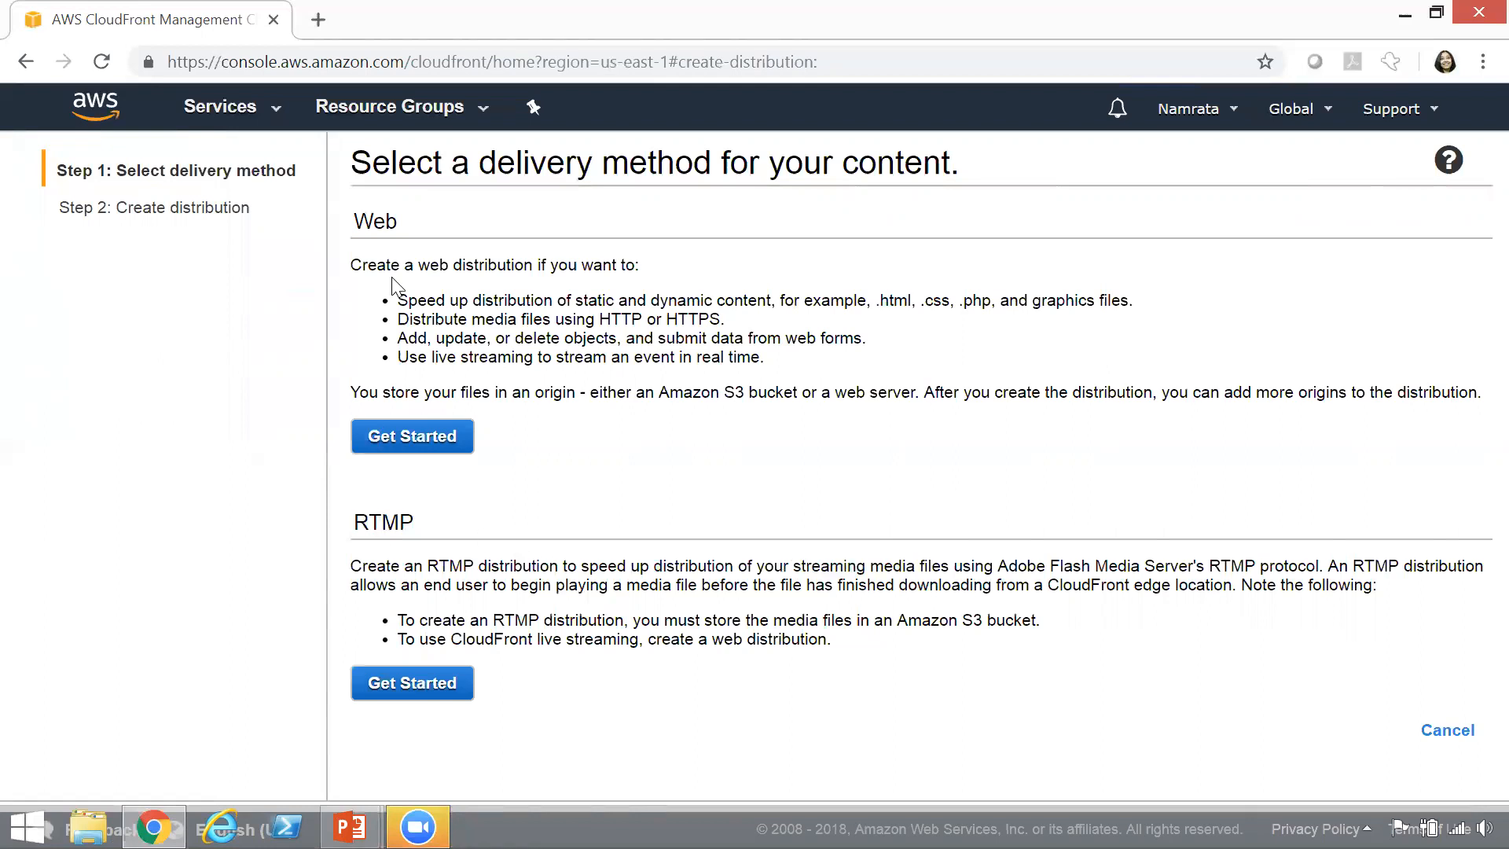
pyautogui.doubleClick(375, 221)
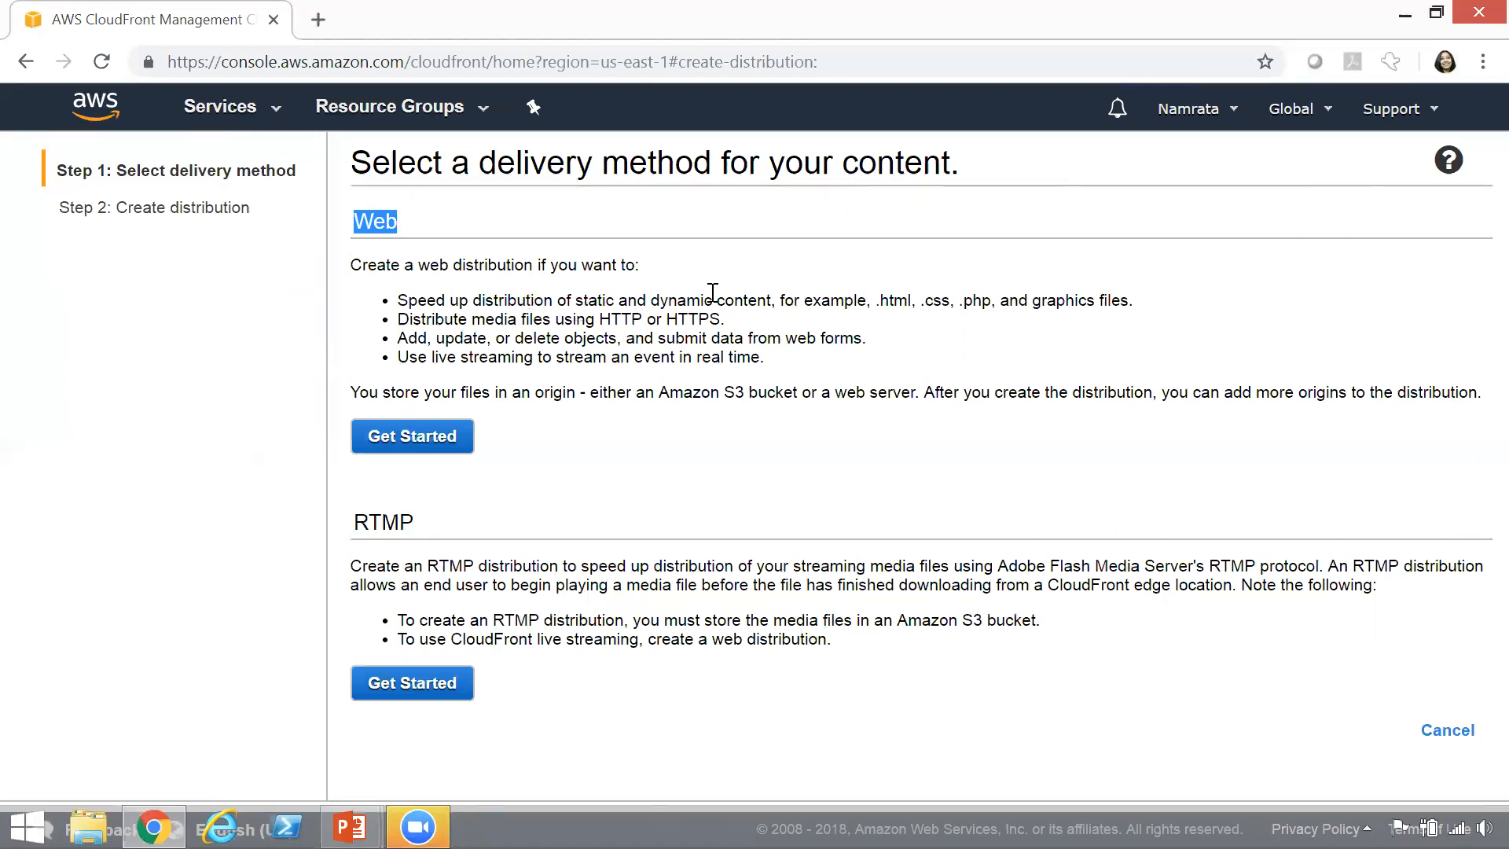
pyautogui.moveTo(411, 300); pyautogui.dragTo(1114, 291)
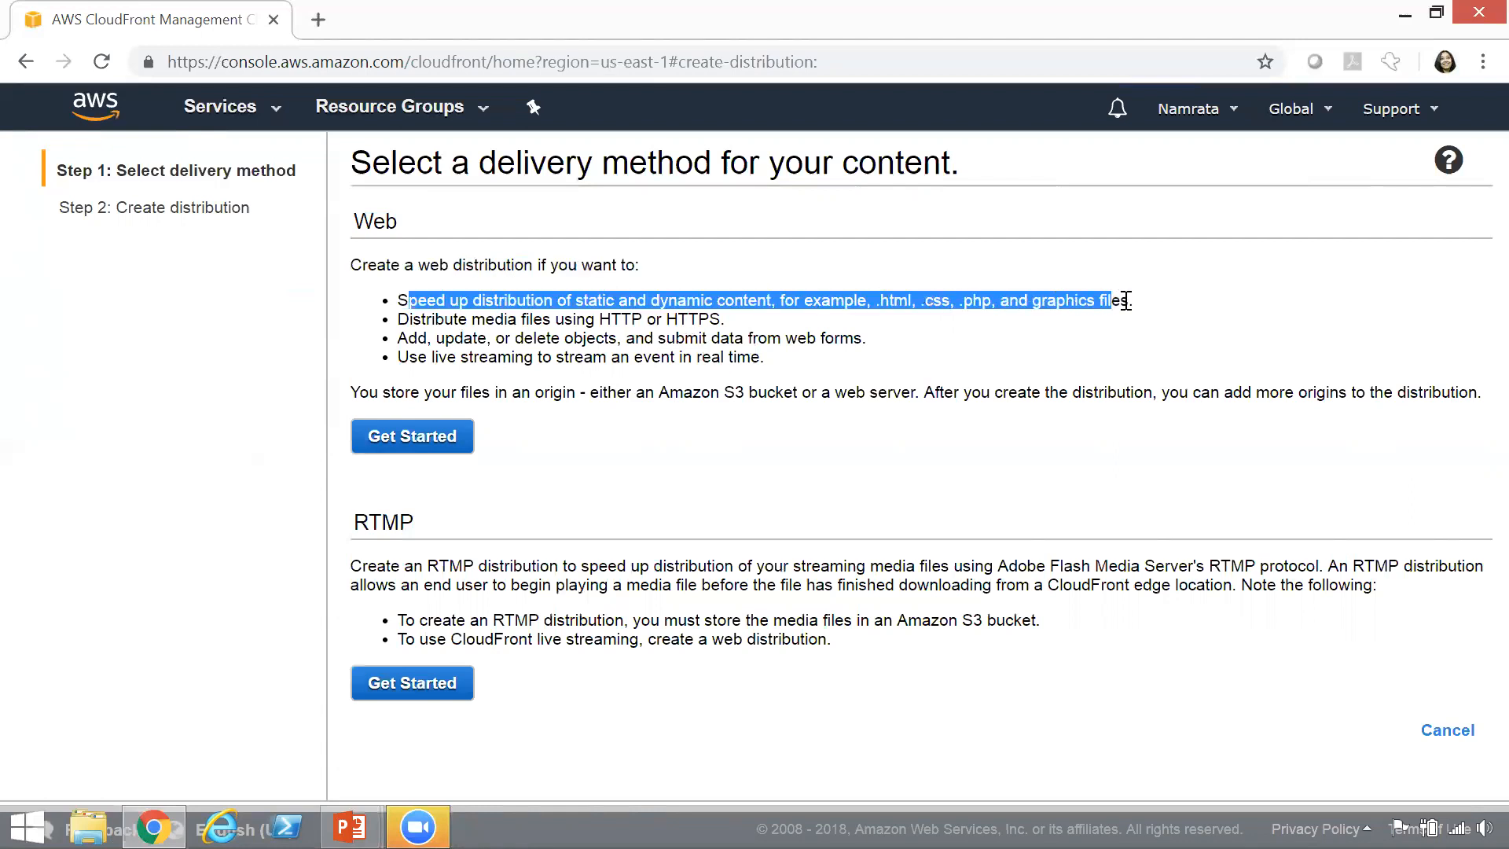
# Read the protocols supported by web distributions and choose the Web delivery method for the new distribution.
pyautogui.click(871, 318)
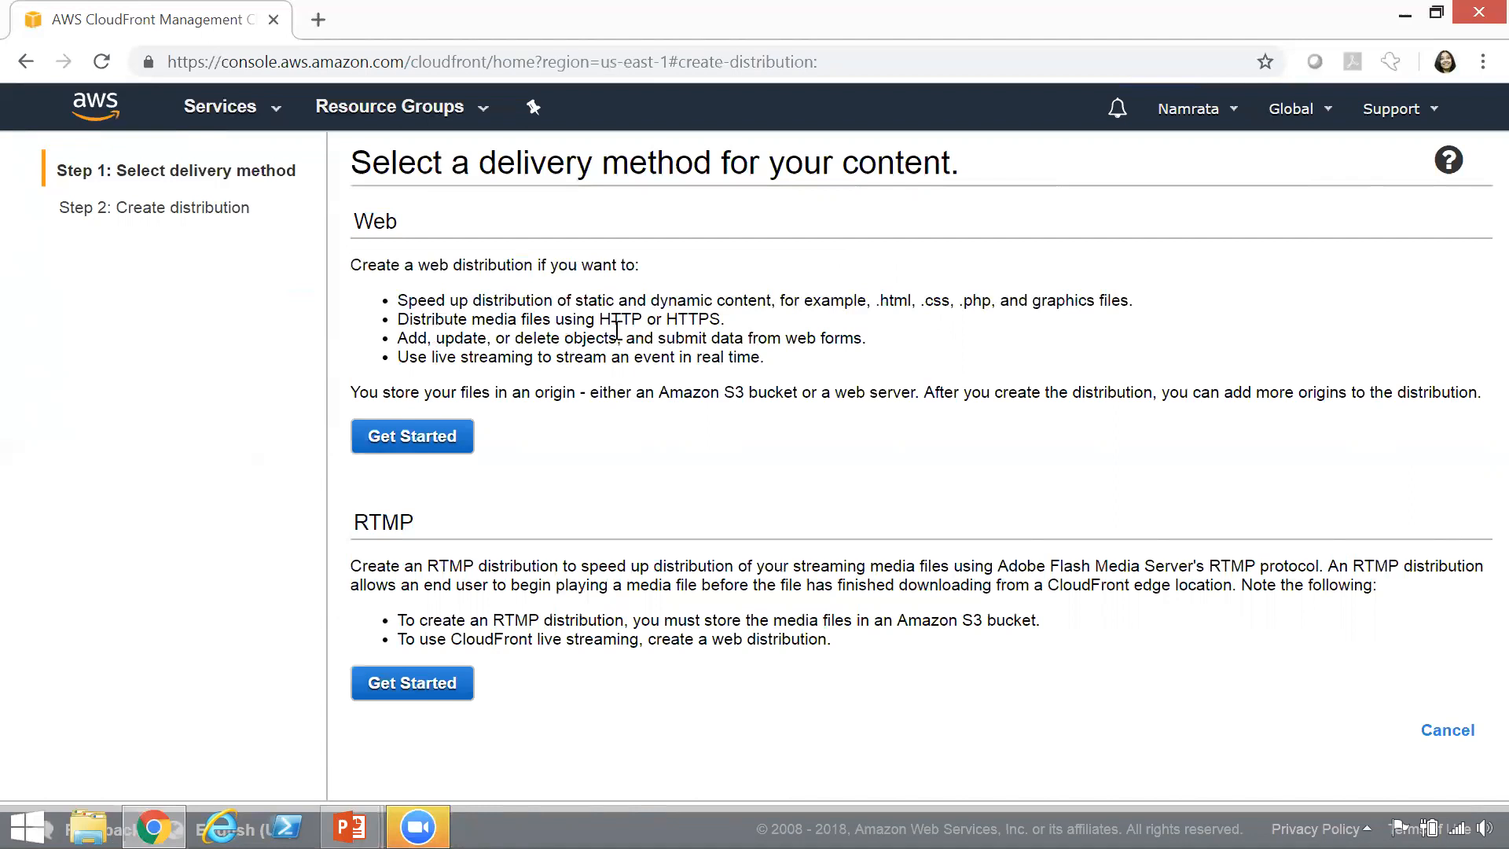
pyautogui.doubleClick(693, 322)
pyautogui.doubleClick(604, 322)
pyautogui.click(406, 445)
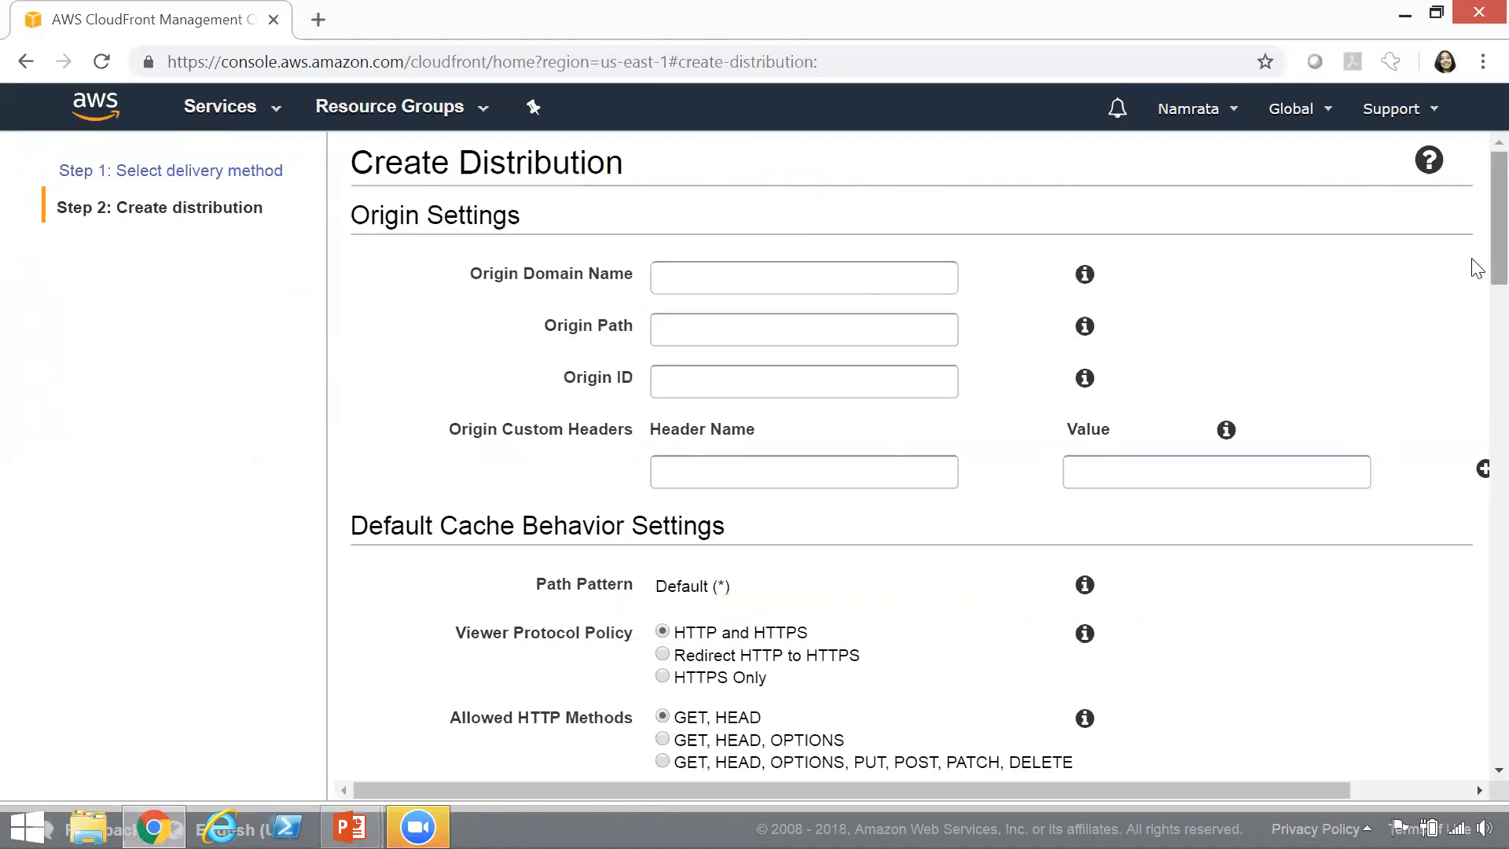
# Set the origin domain name to the S3 bucket thisismys3bucketfordemo.s3.amazonaws.com, and check its origin path and origin ID.
pyautogui.scroll(-1, 1475, 264)
pyautogui.scroll(1, 1475, 228)
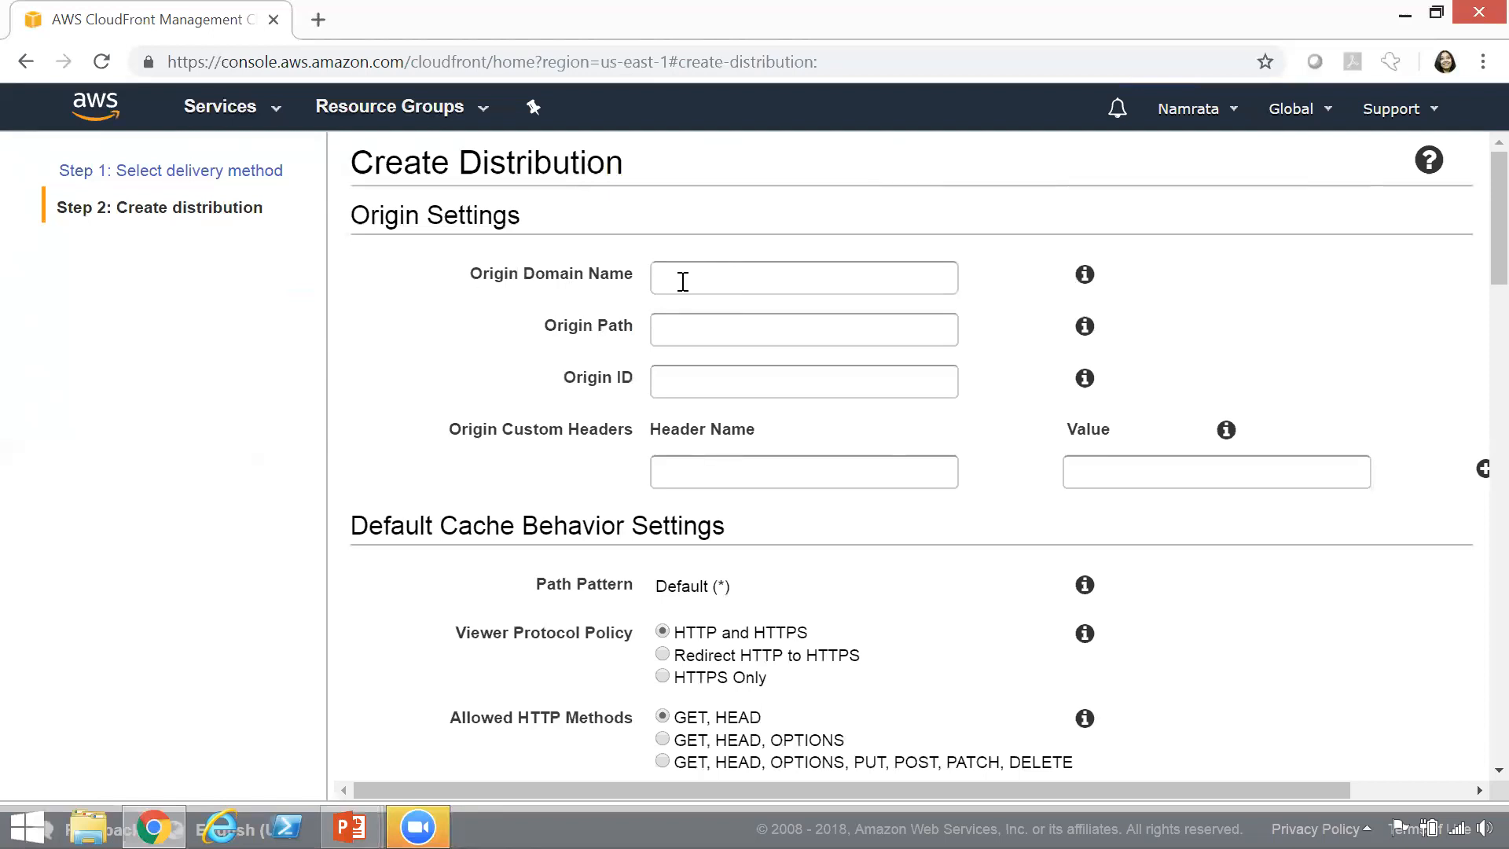
pyautogui.click(721, 278)
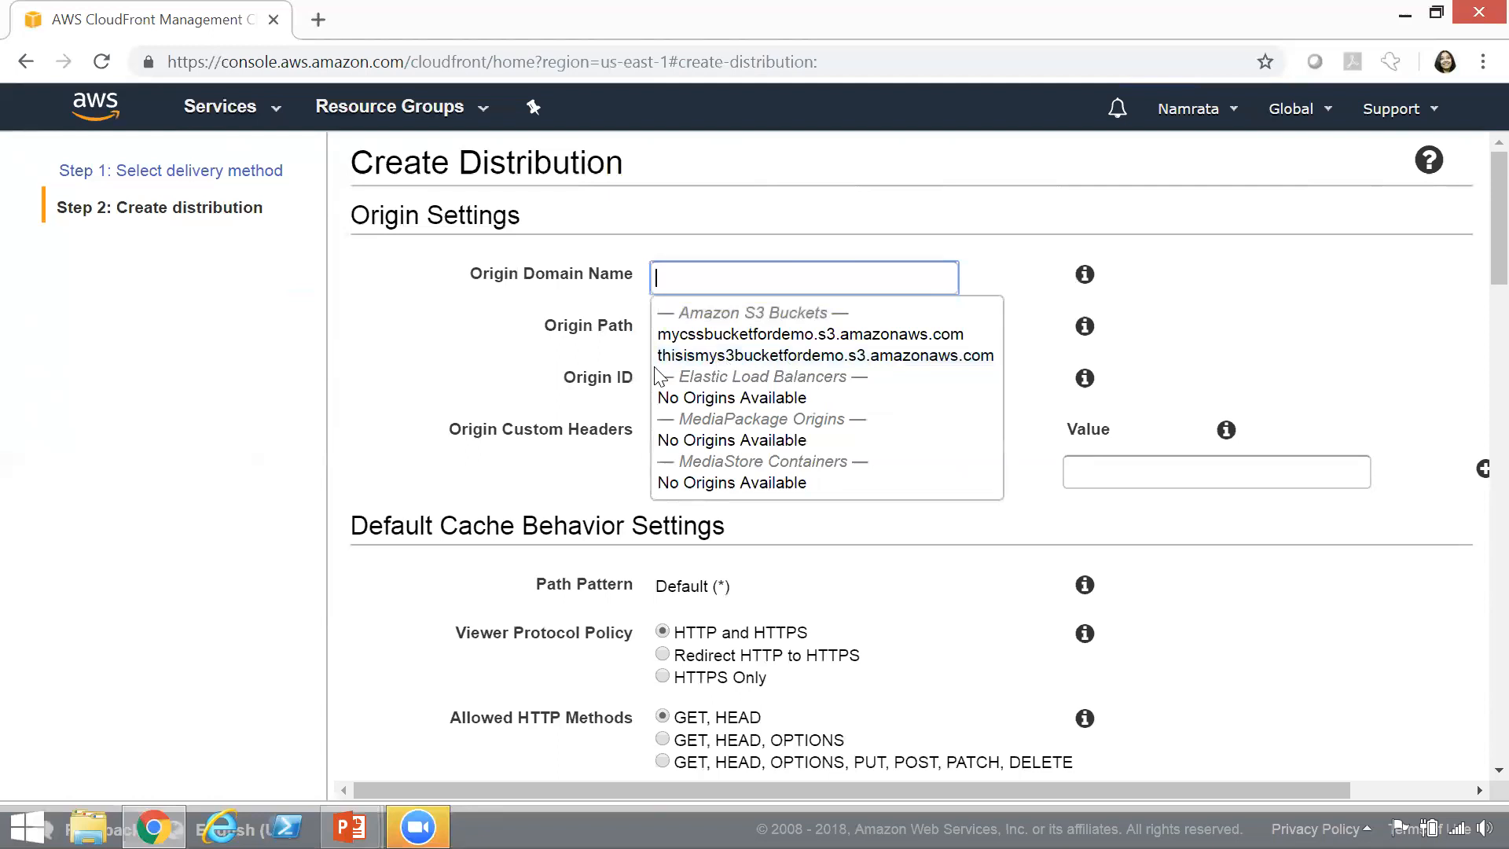
pyautogui.click(818, 356)
pyautogui.click(790, 327)
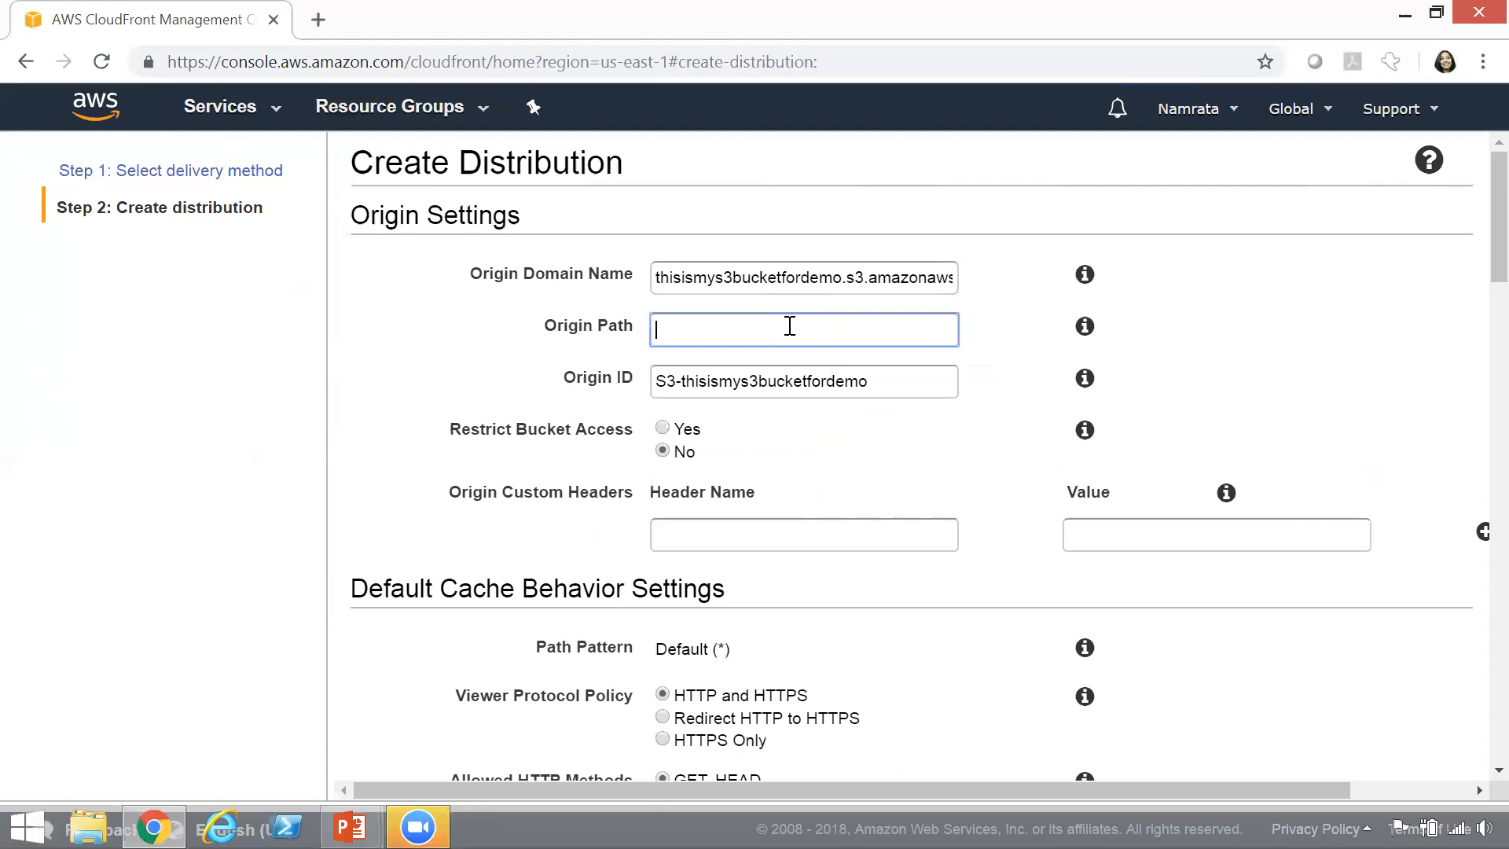
pyautogui.click(920, 384)
pyautogui.moveTo(921, 384); pyautogui.dragTo(606, 384)
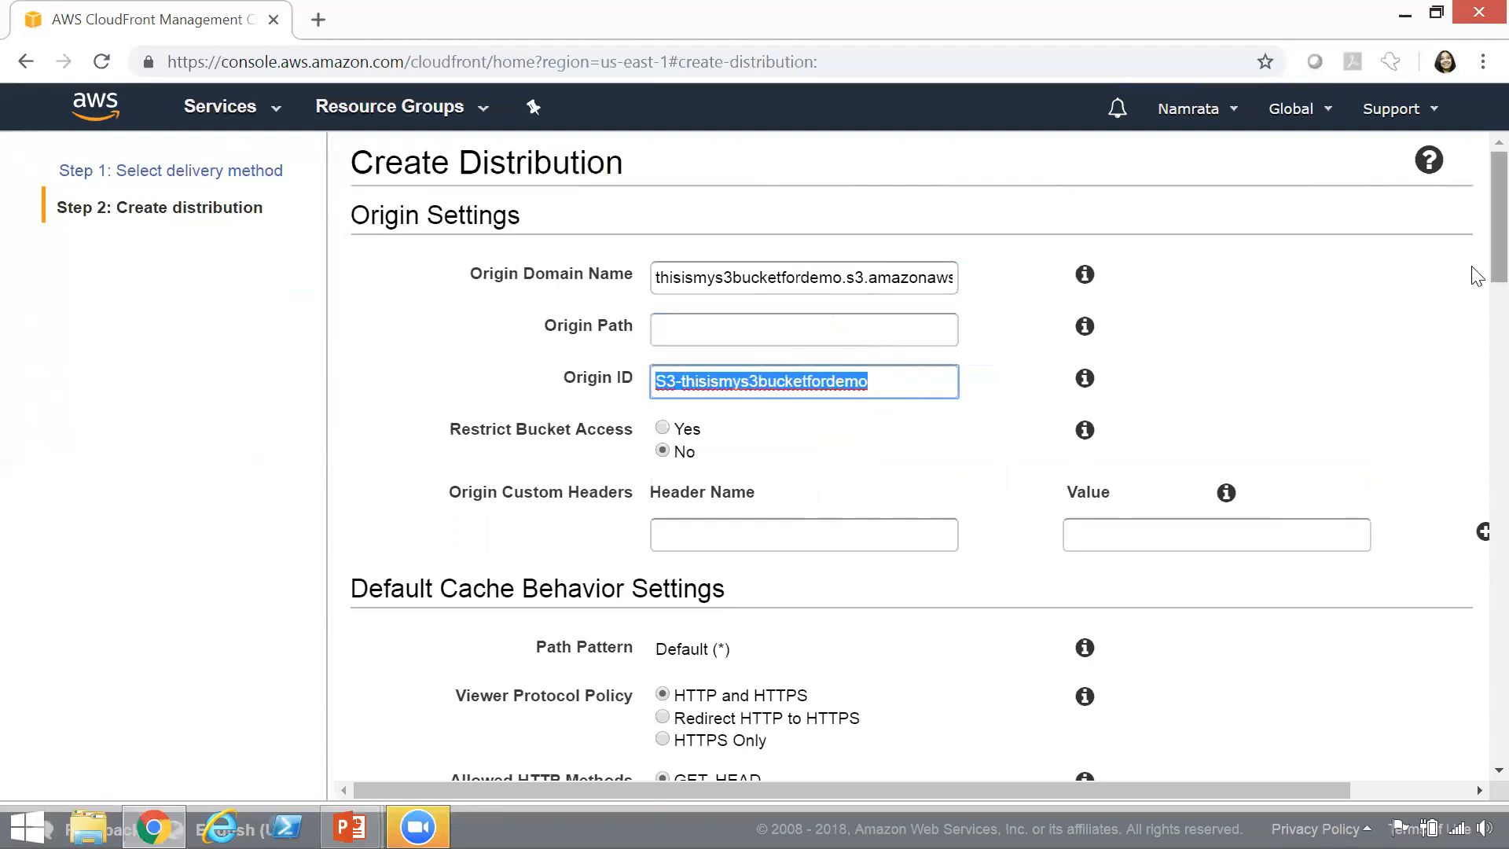
# Restrict direct access to the bucket and choose to create a new origin access identity.
pyautogui.scroll(-1, 1478, 291)
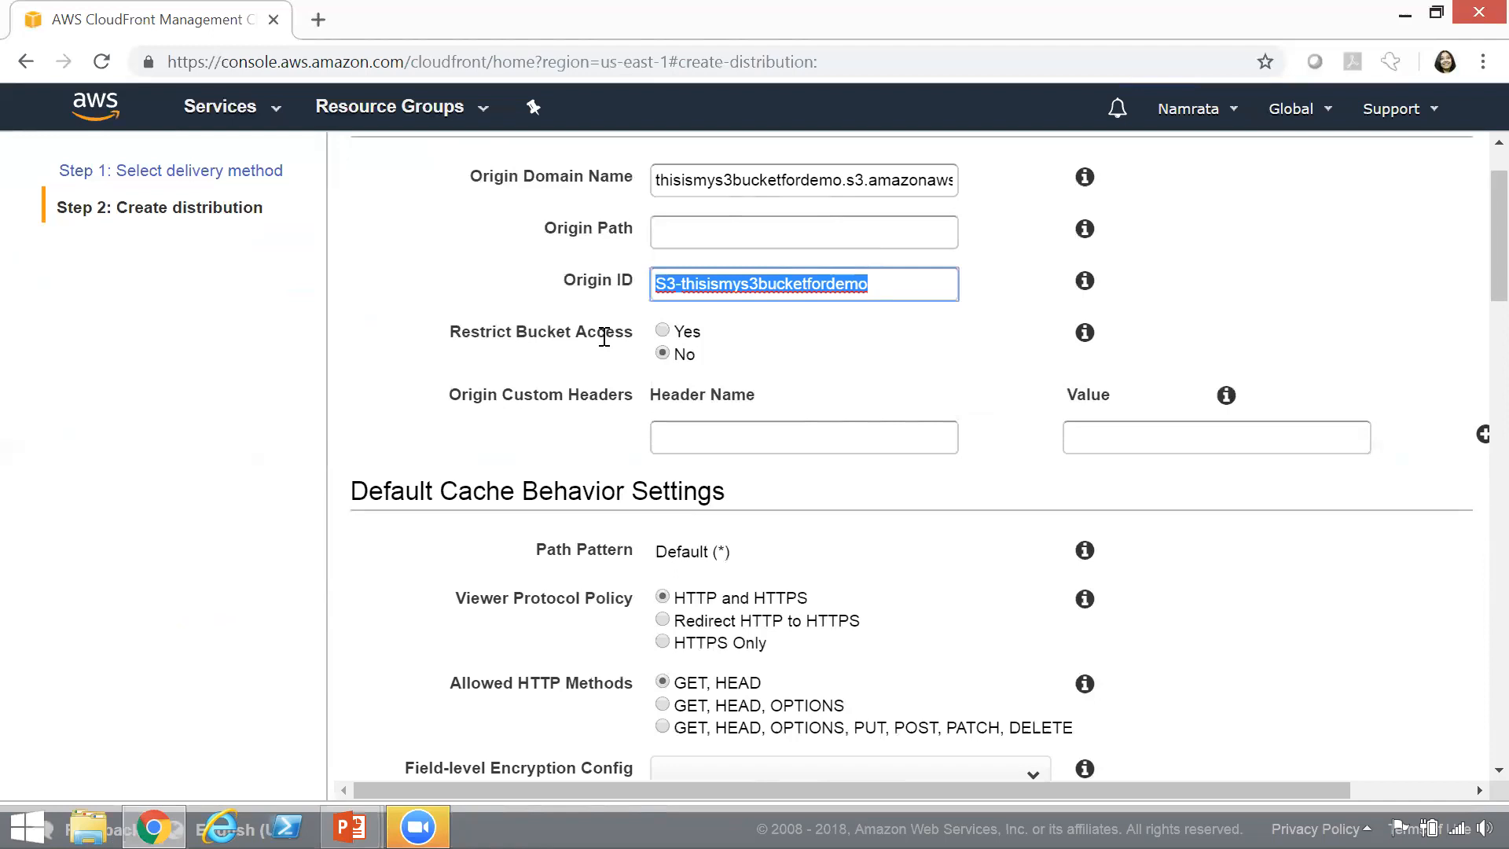
pyautogui.click(665, 332)
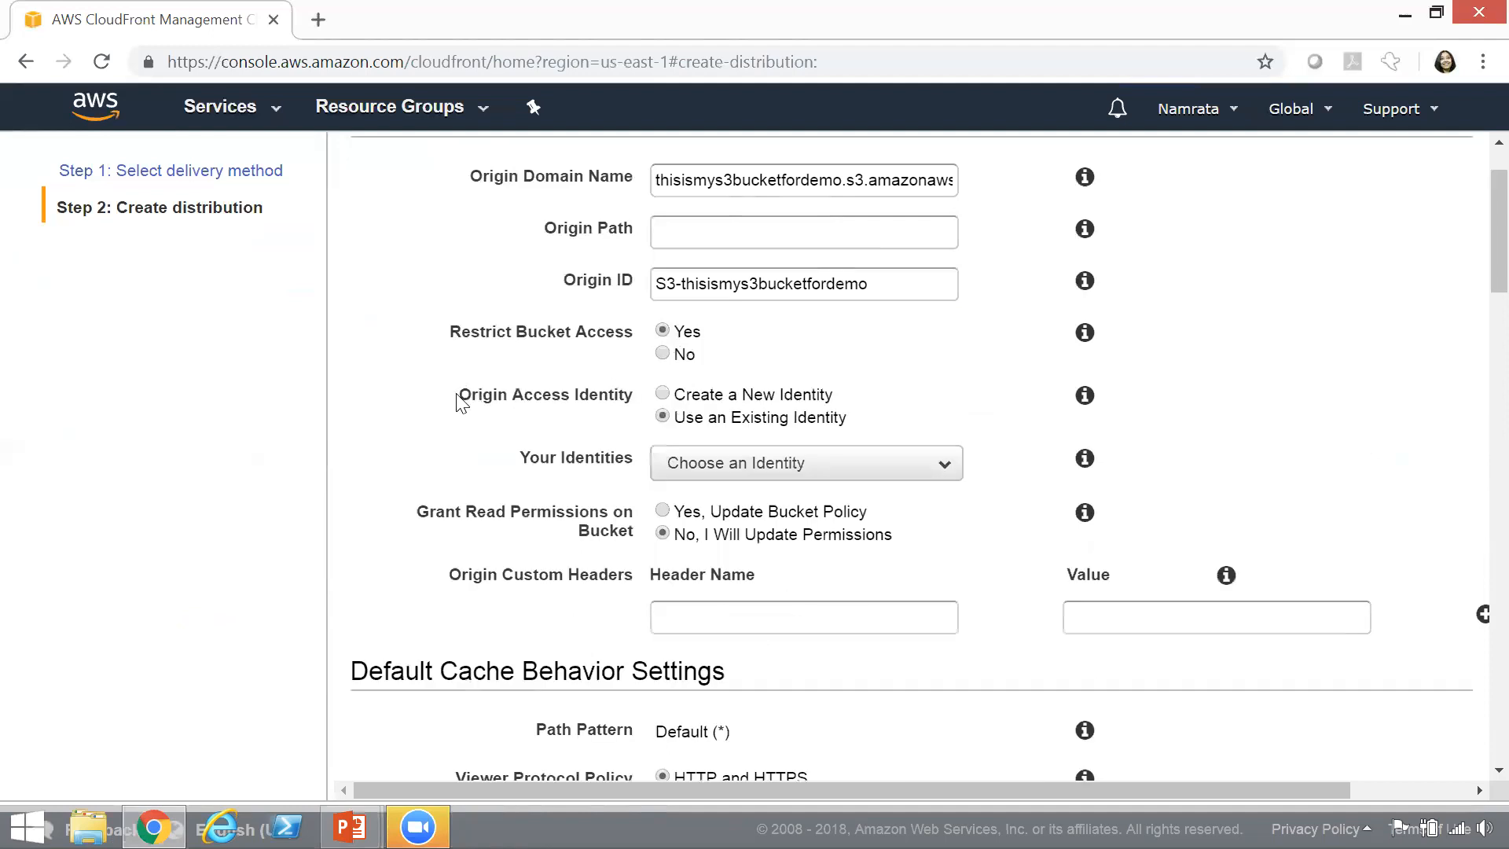
pyautogui.moveTo(460, 401); pyautogui.dragTo(660, 409)
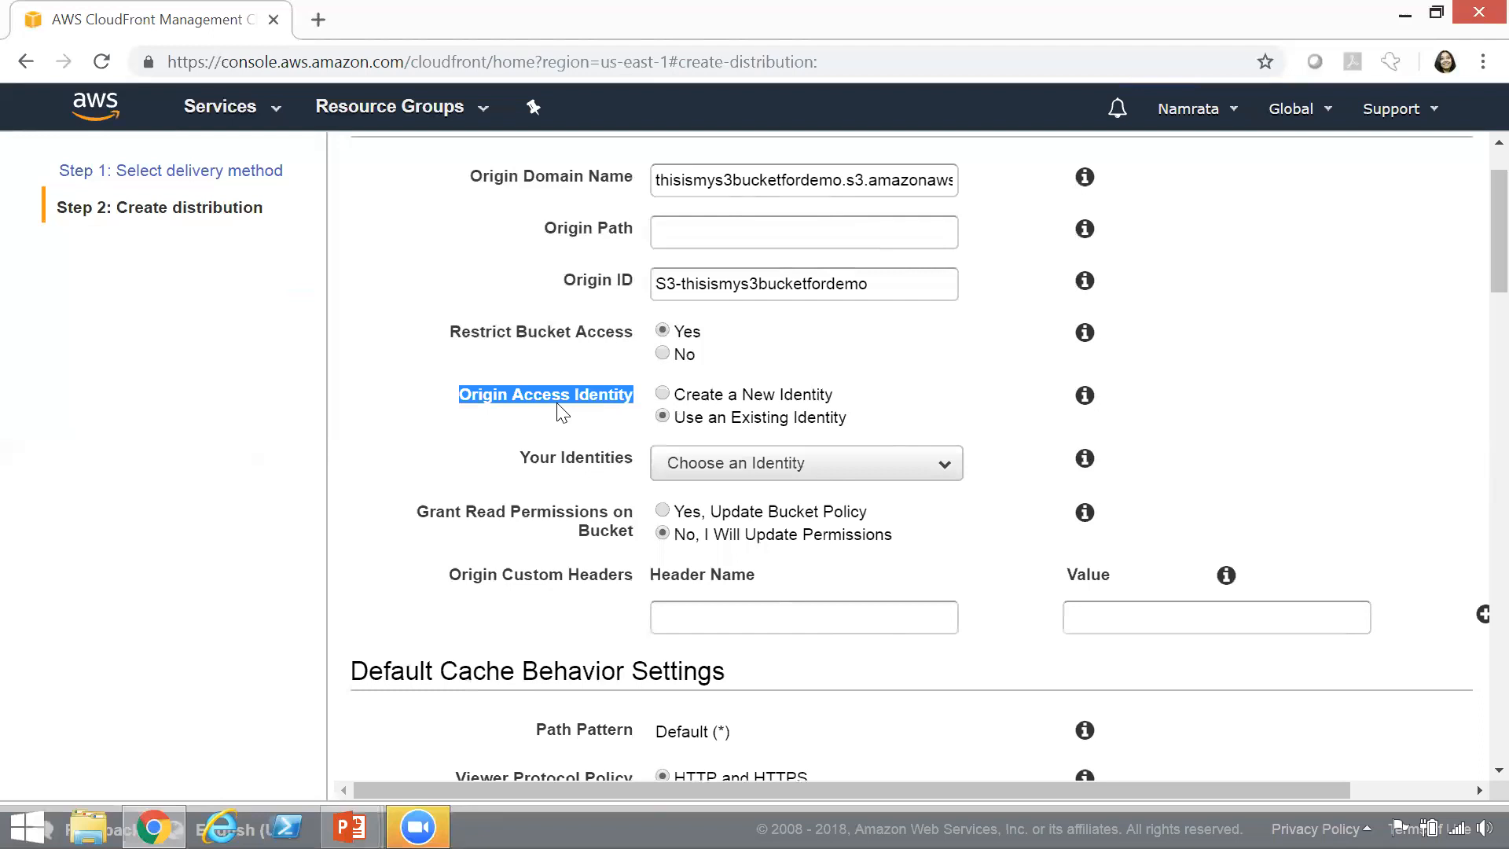
pyautogui.click(735, 400)
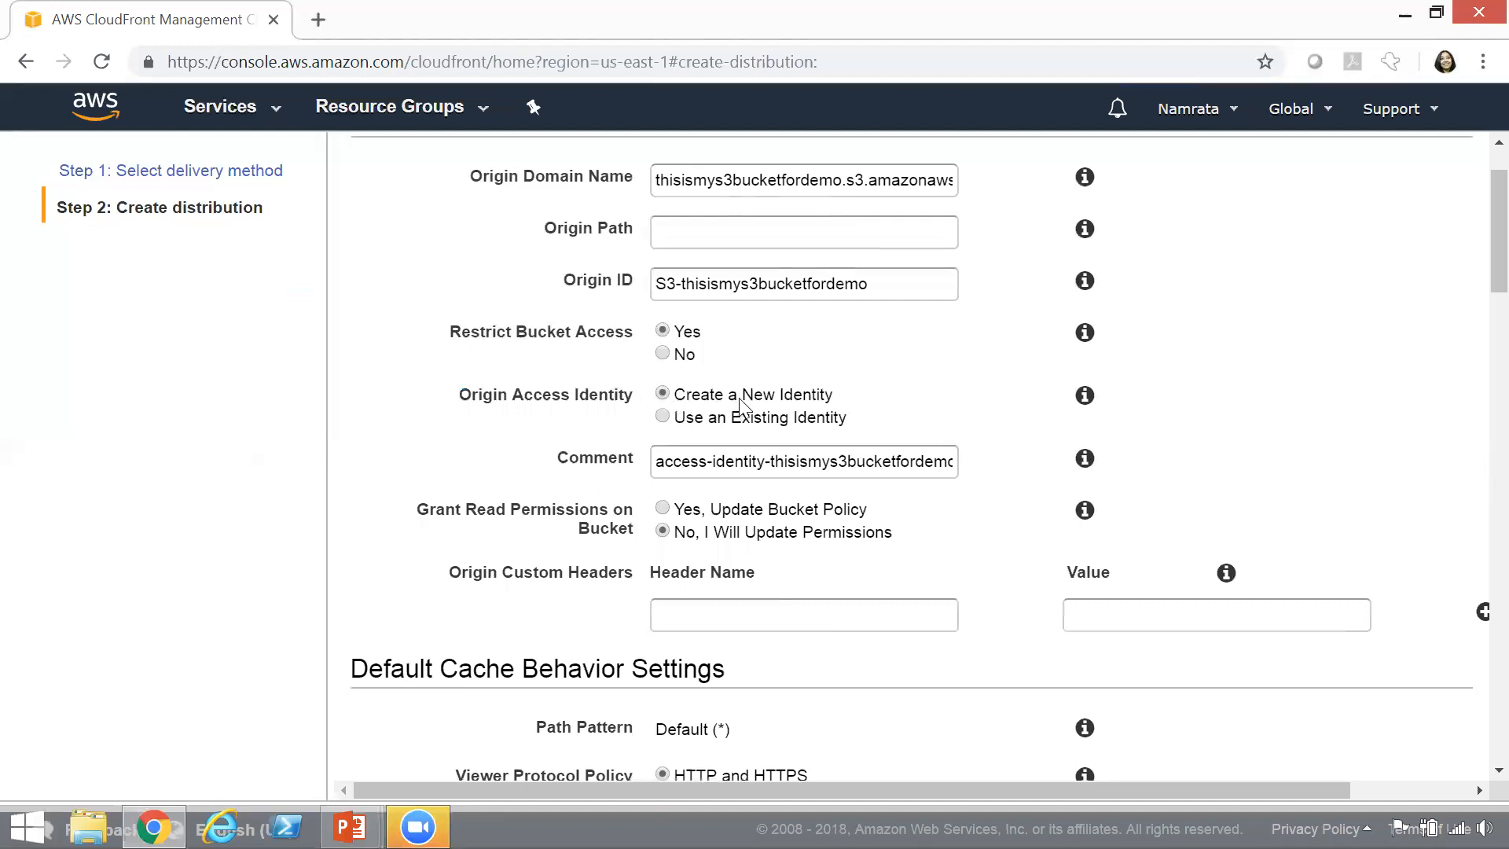
# Read the full comment text of the new origin access identity from end to end.
pyautogui.click(692, 466)
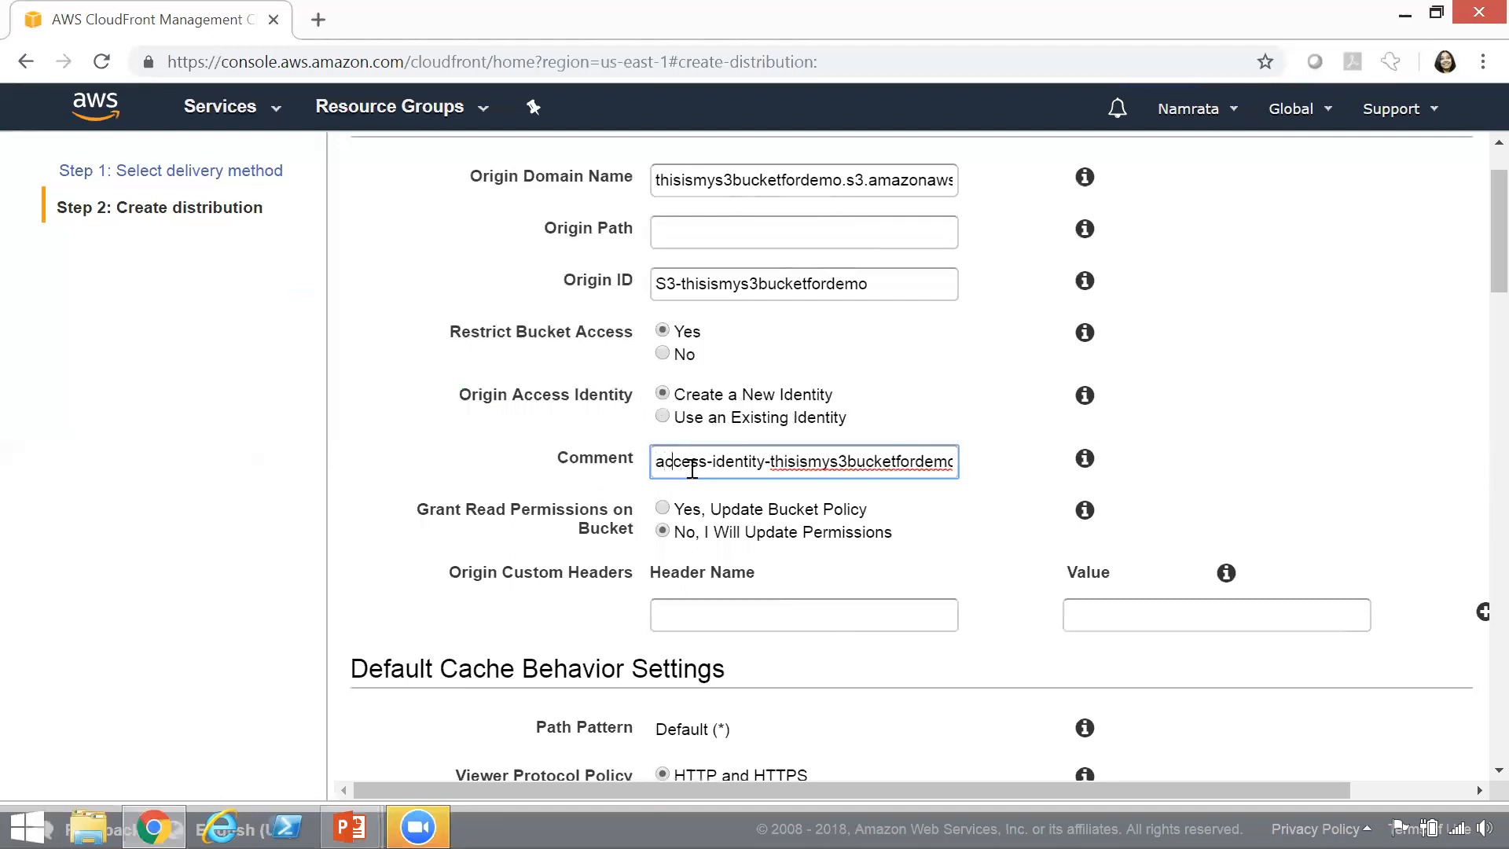
pyautogui.press('Right')
pyautogui.press('Right')
pyautogui.press('Right')
pyautogui.press('Right')
pyautogui.press('Right')
pyautogui.press('Right')
pyautogui.press('Right')
pyautogui.press('Right')
pyautogui.press('Right')
pyautogui.press('Right')
pyautogui.press('Right')
pyautogui.press('Right')
pyautogui.press('Right')
pyautogui.press('Right')
pyautogui.press('Right')
pyautogui.press('Right')
pyautogui.press('Right')
pyautogui.press('Right')
pyautogui.press('Right')
pyautogui.press('Right')
pyautogui.press('Right')
pyautogui.press('Right')
pyautogui.press('Right')
pyautogui.press('Right')
pyautogui.press('Right')
pyautogui.press('Right')
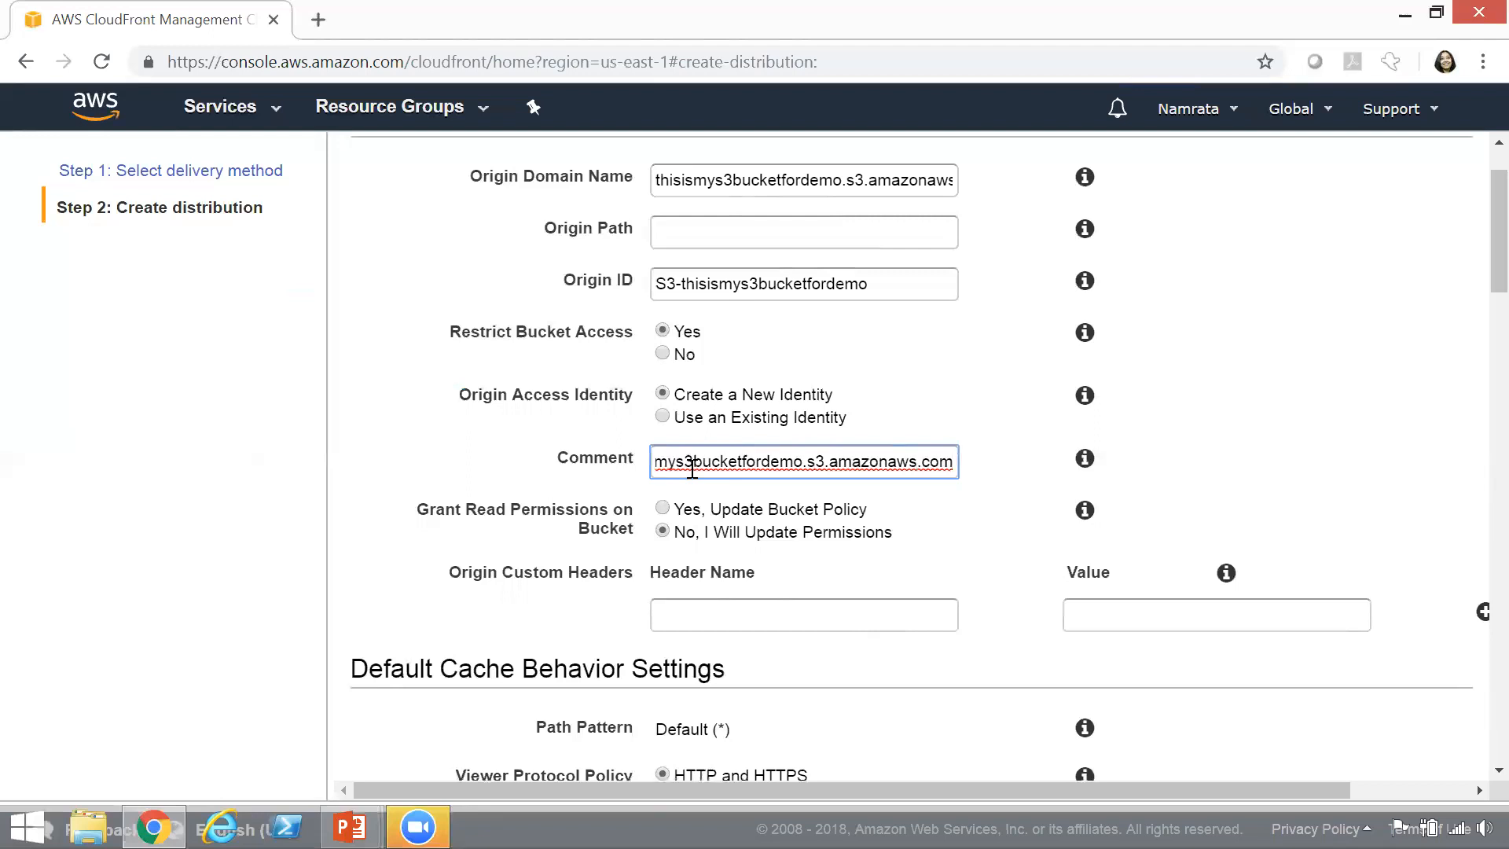
pyautogui.press('Left')
pyautogui.press('Left')
pyautogui.press('Left')
pyautogui.press('Left')
pyautogui.press('Left')
pyautogui.press('Left')
pyautogui.press('Left')
pyautogui.press('Left')
pyautogui.press('Left')
pyautogui.press('Left')
pyautogui.press('Left')
pyautogui.press('Left')
pyautogui.press('Left')
pyautogui.press('Left')
pyautogui.press('Left')
pyautogui.press('Left')
pyautogui.press('Left')
pyautogui.press('Left')
pyautogui.press('Left')
pyautogui.press('Left')
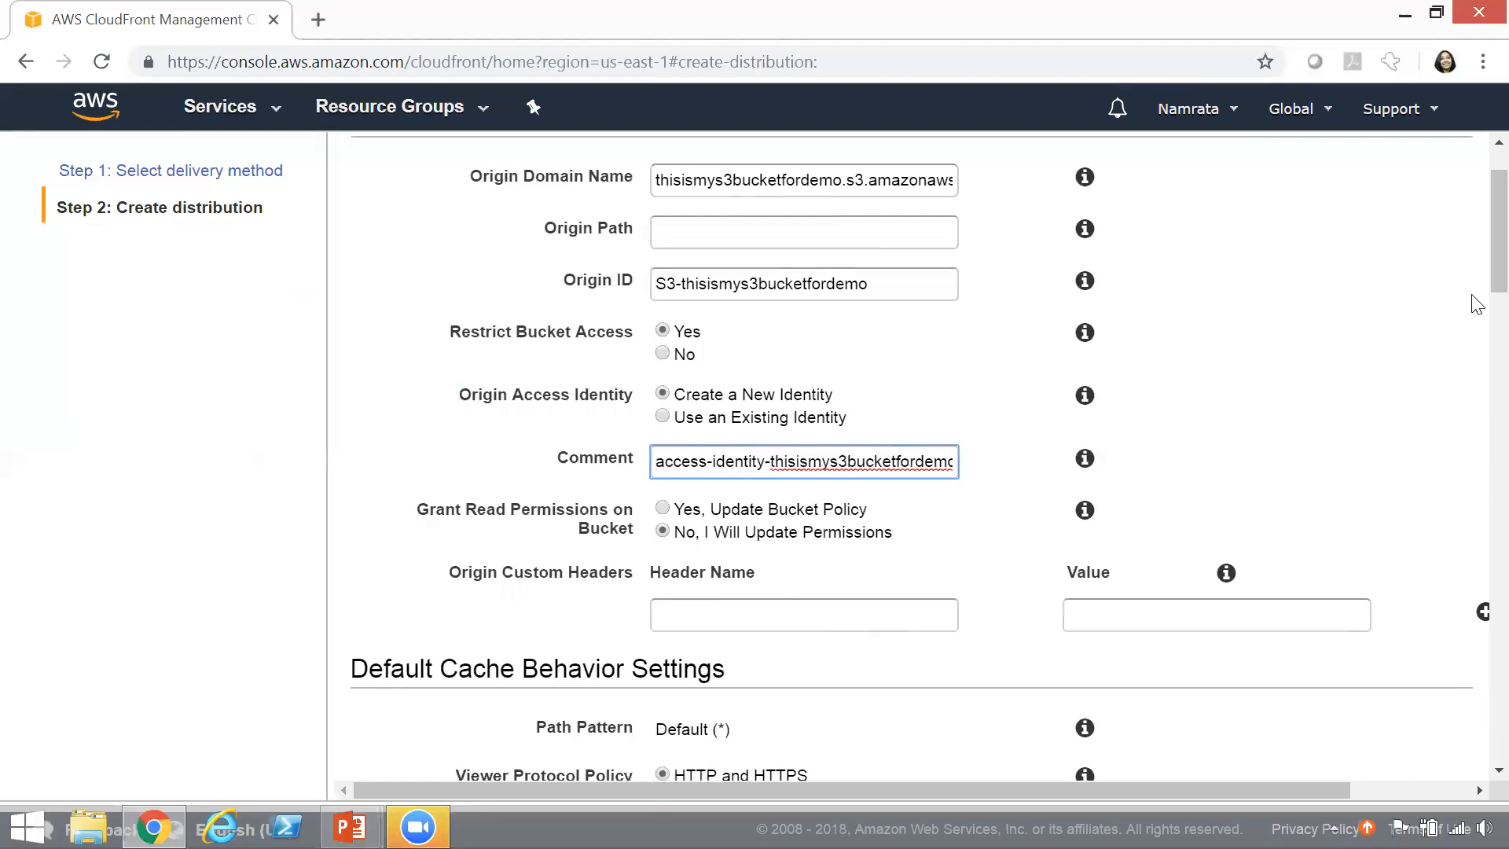
# Grant the identity read permissions on the bucket by having the bucket policy updated automatically.
pyautogui.scroll(-3, 1477, 267)
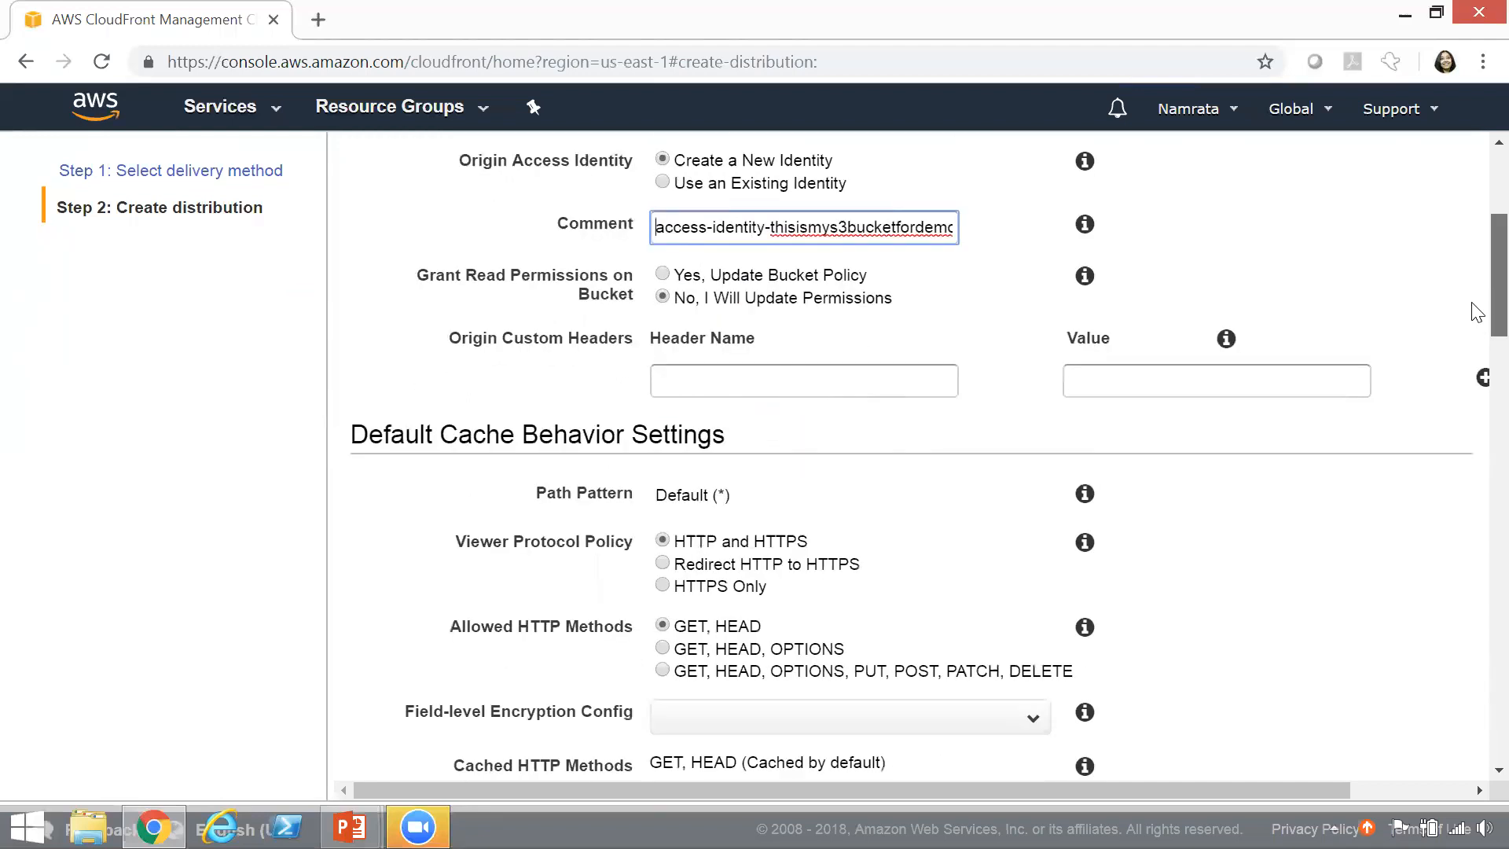
pyautogui.scroll(1, 1473, 293)
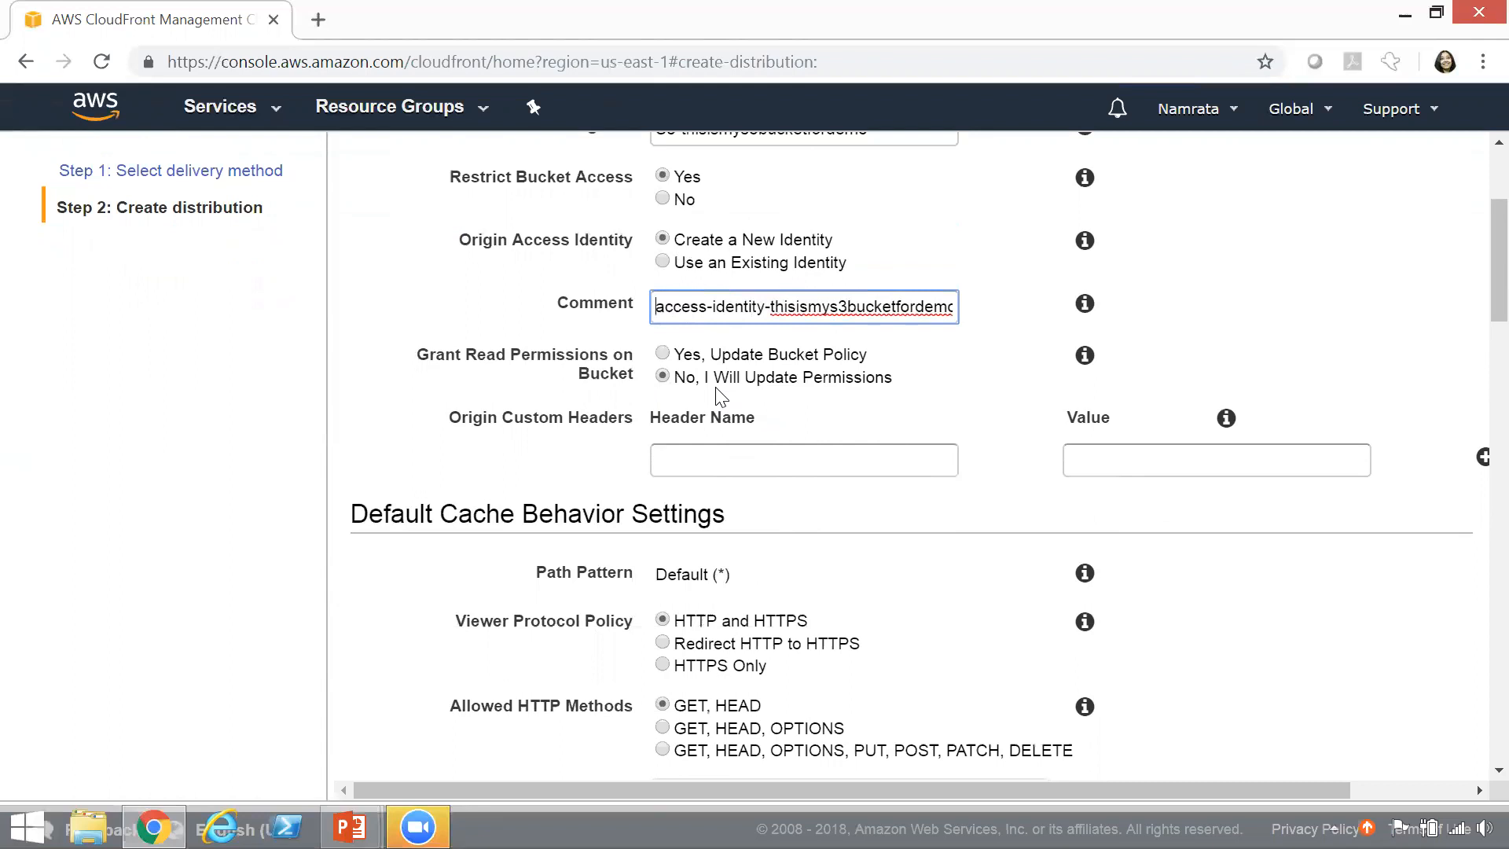
pyautogui.click(687, 364)
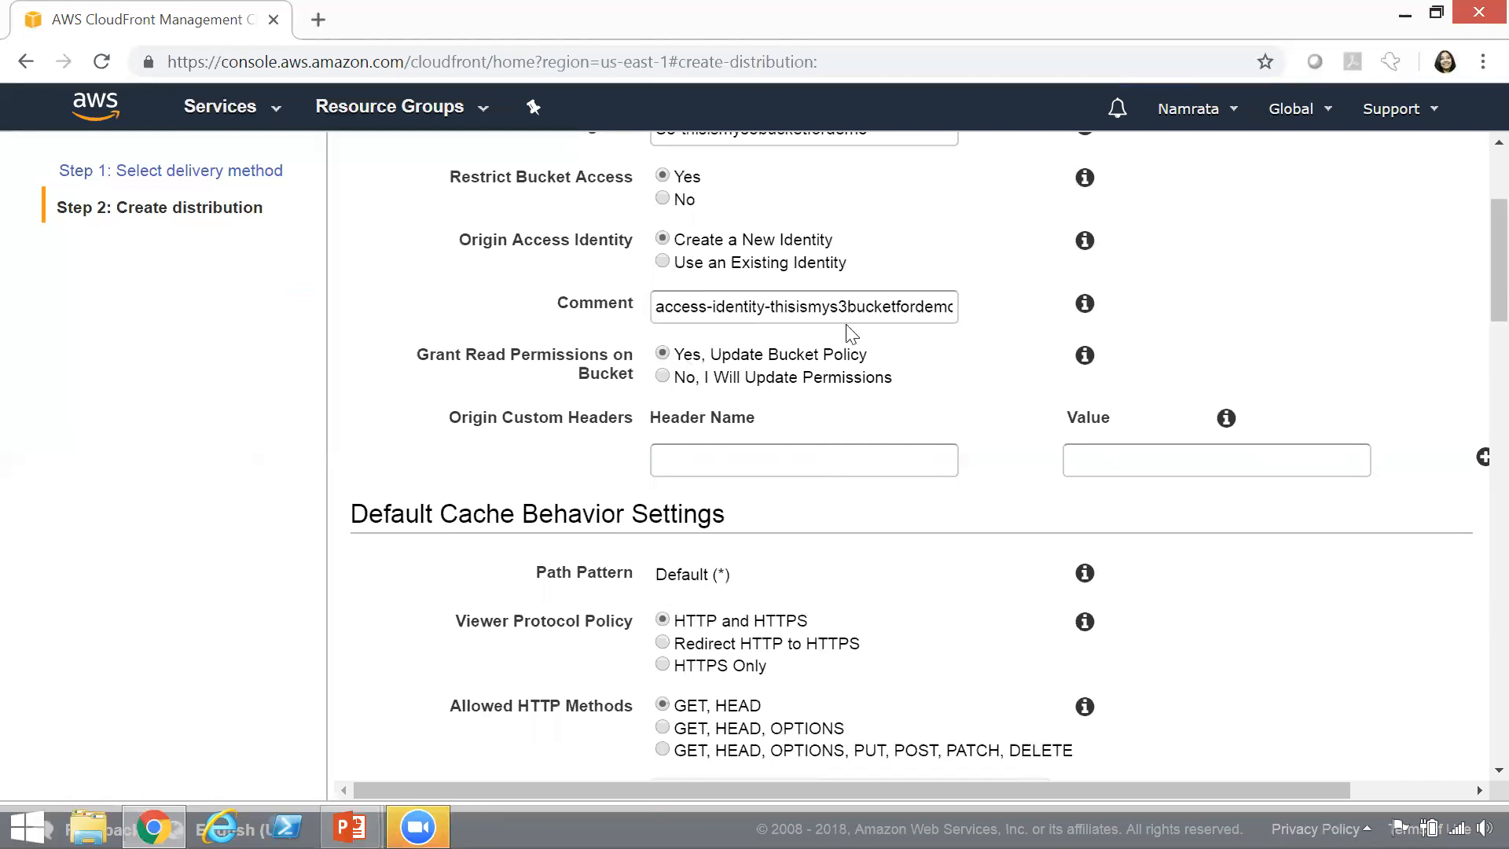
# Review the default cache behavior settings, try allowing GET, HEAD, OPTIONS with OPTIONS cached, and return the allowed methods to GET, HEAD.
pyautogui.scroll(-2, 1476, 305)
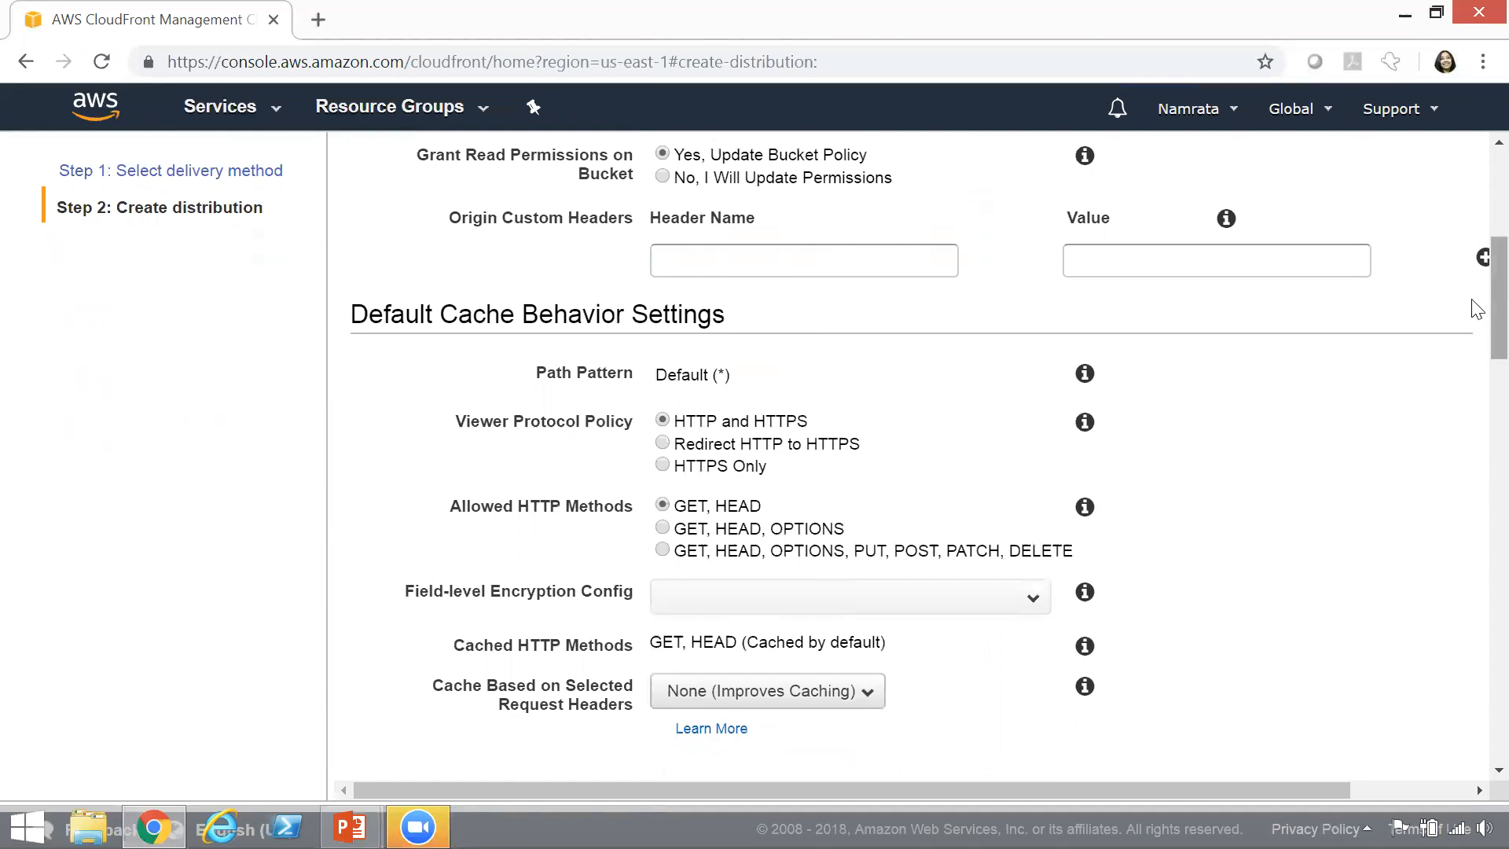
pyautogui.scroll(-1, 1478, 314)
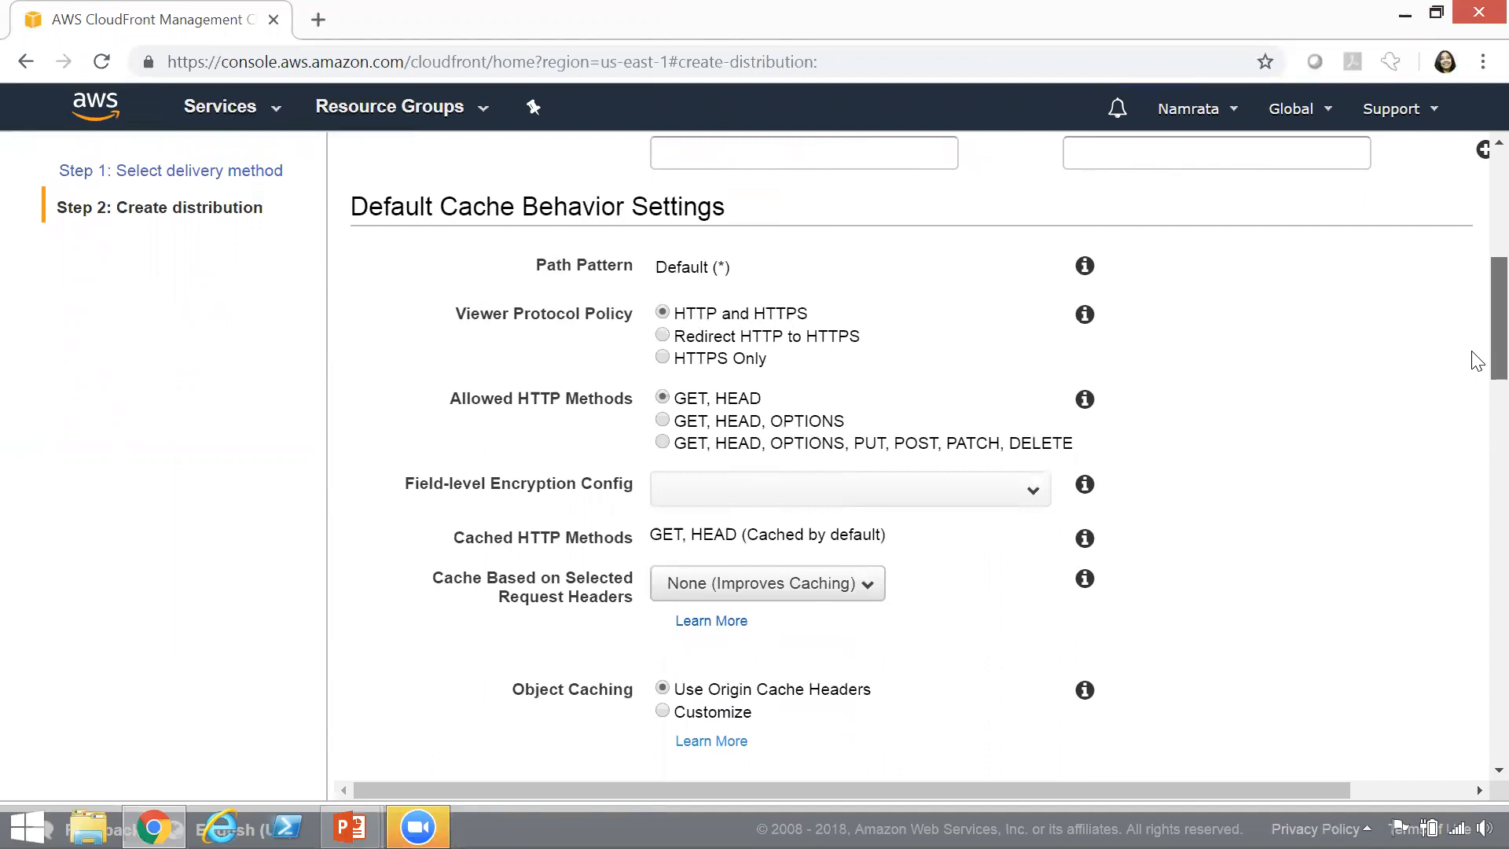
pyautogui.scroll(-1, 1476, 378)
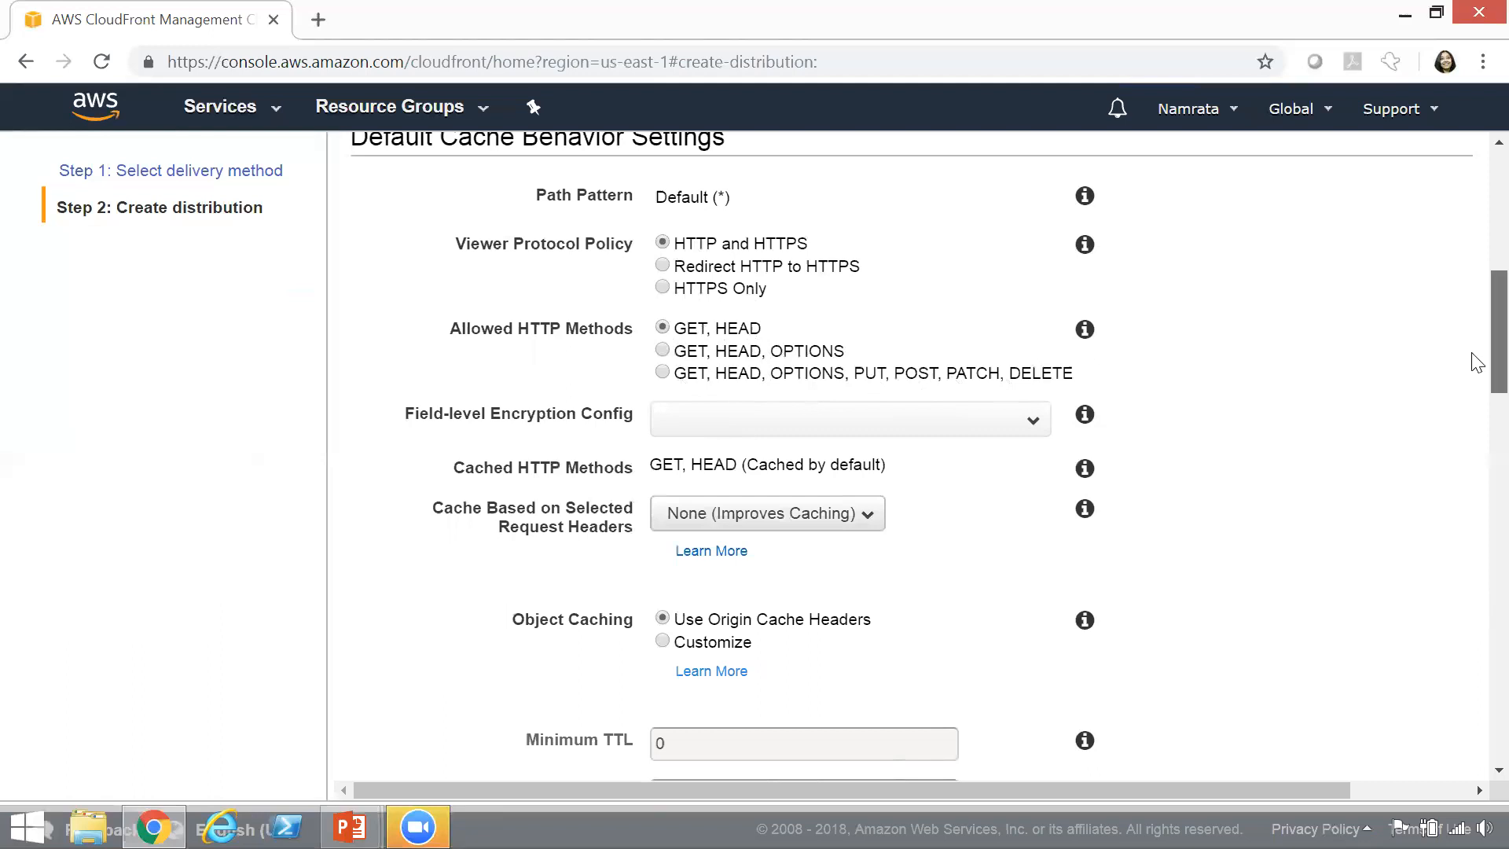
pyautogui.scroll(-2, 1478, 363)
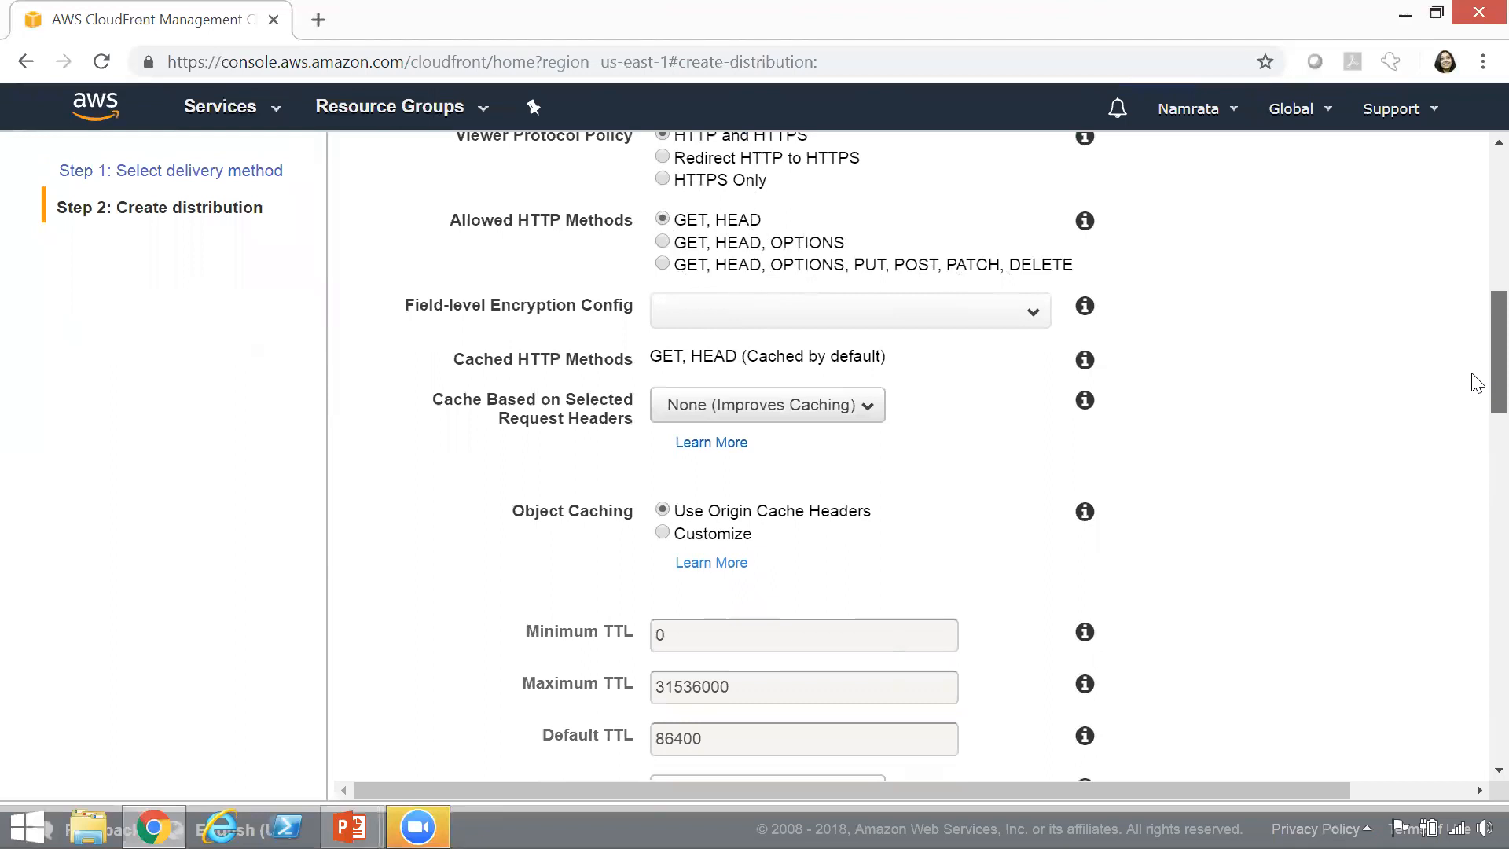
pyautogui.scroll(1, 1478, 383)
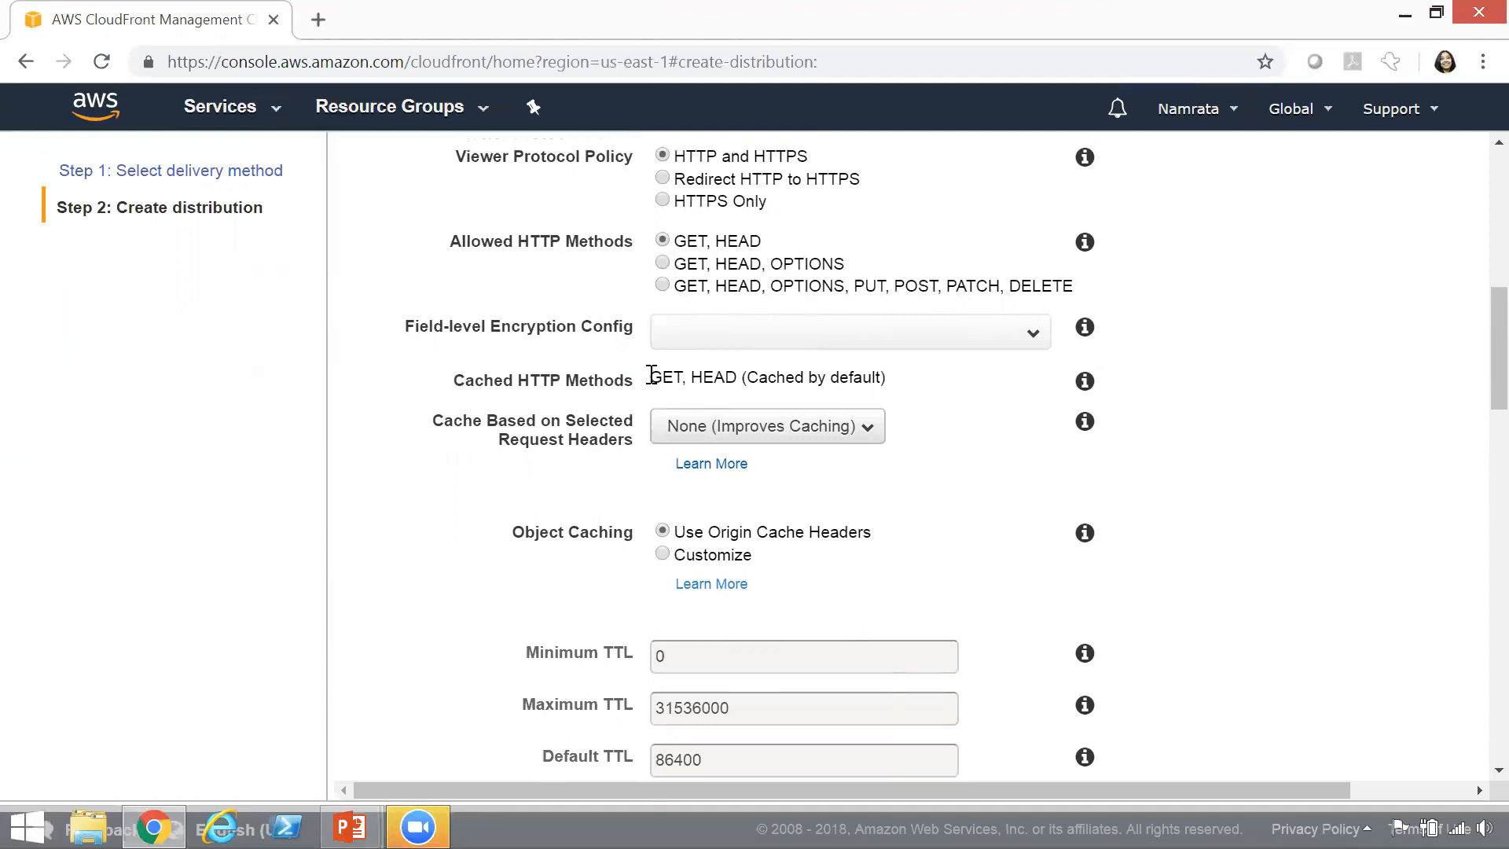
pyautogui.moveTo(652, 376); pyautogui.dragTo(921, 394)
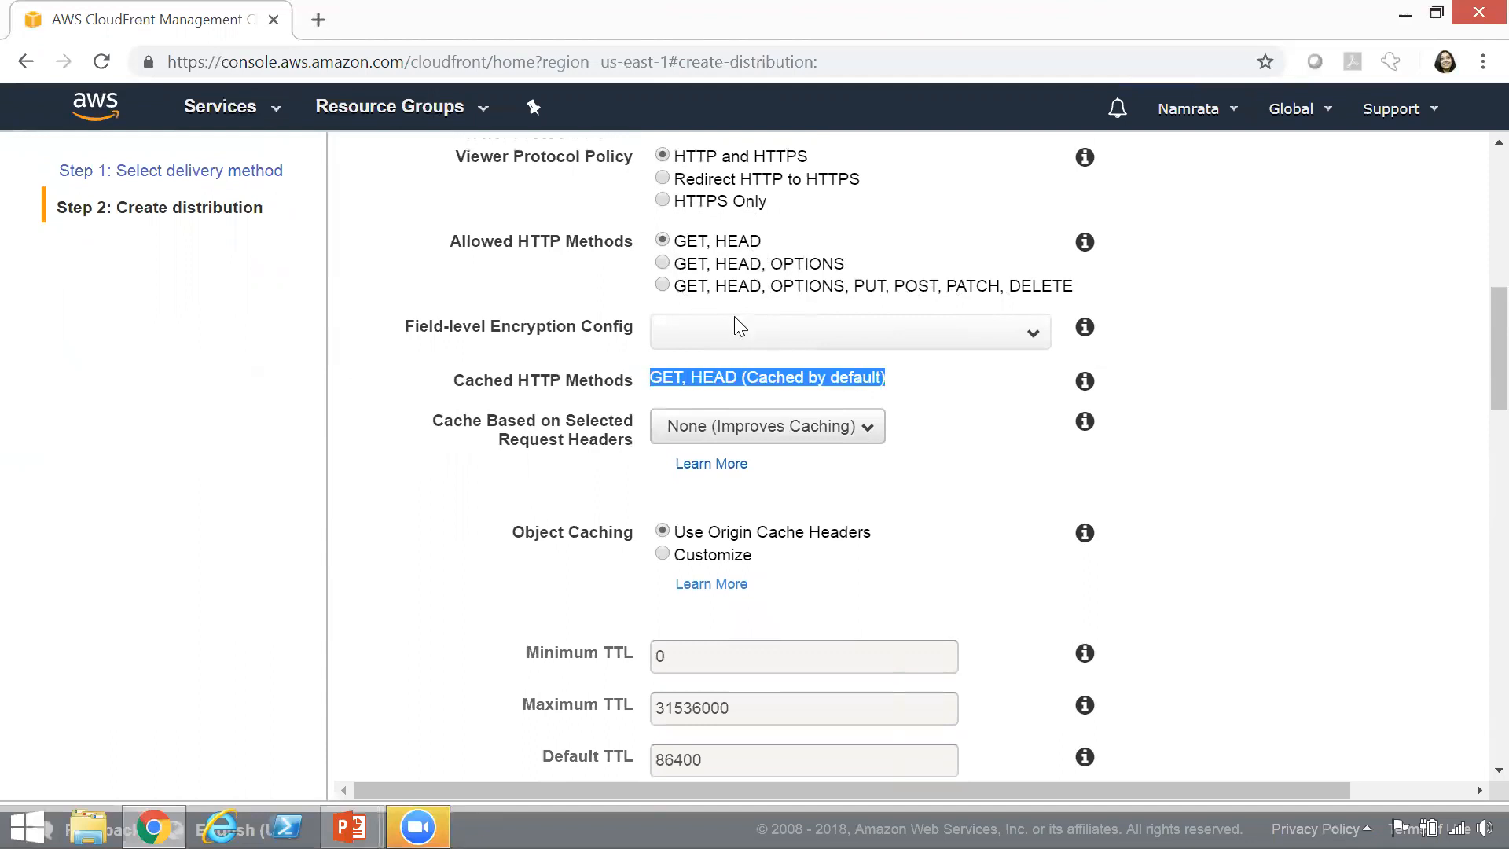
pyautogui.click(663, 263)
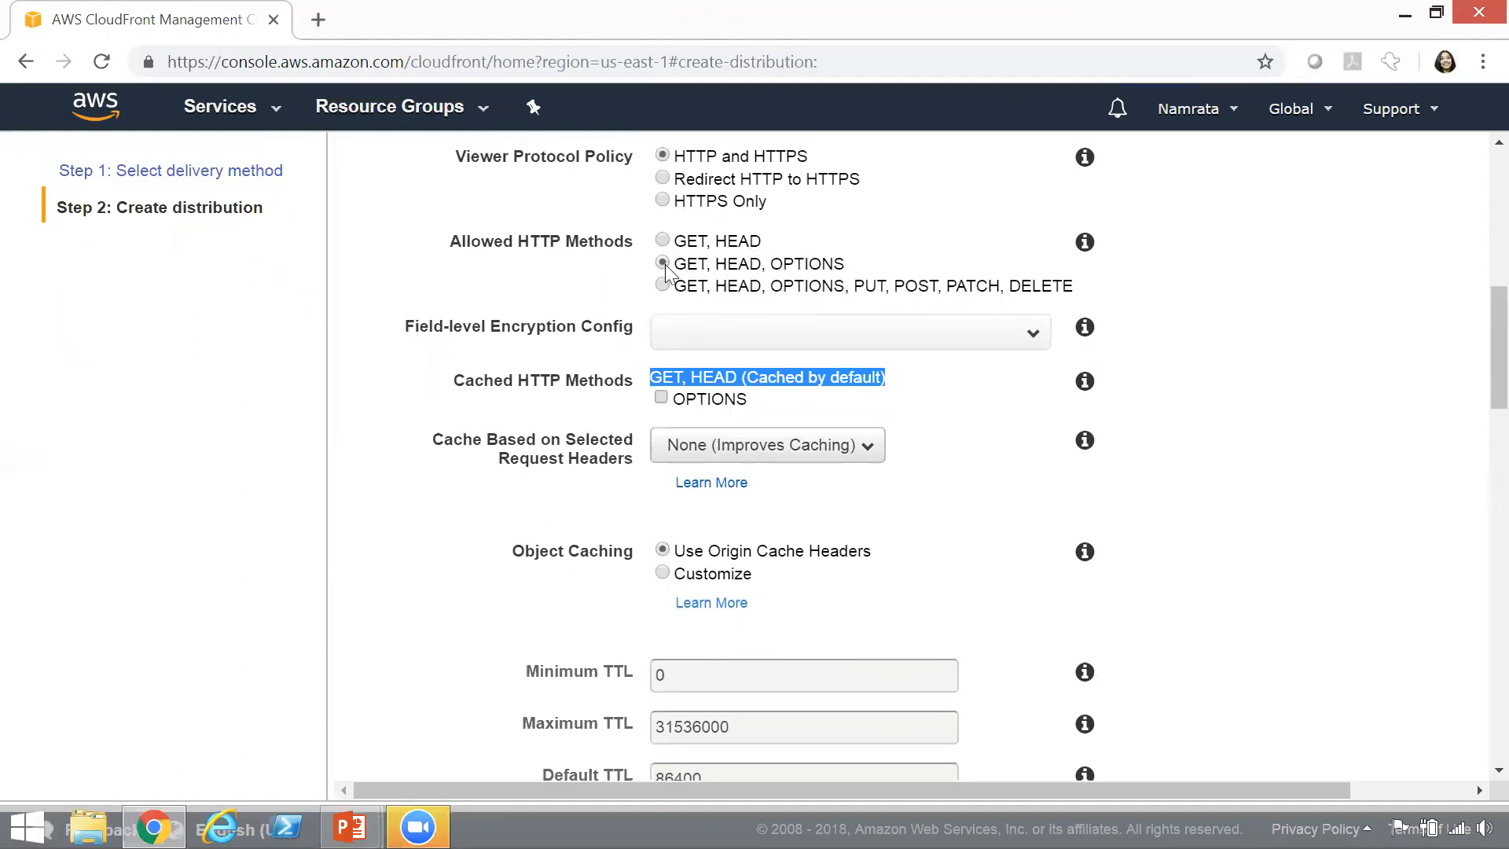
pyautogui.click(699, 401)
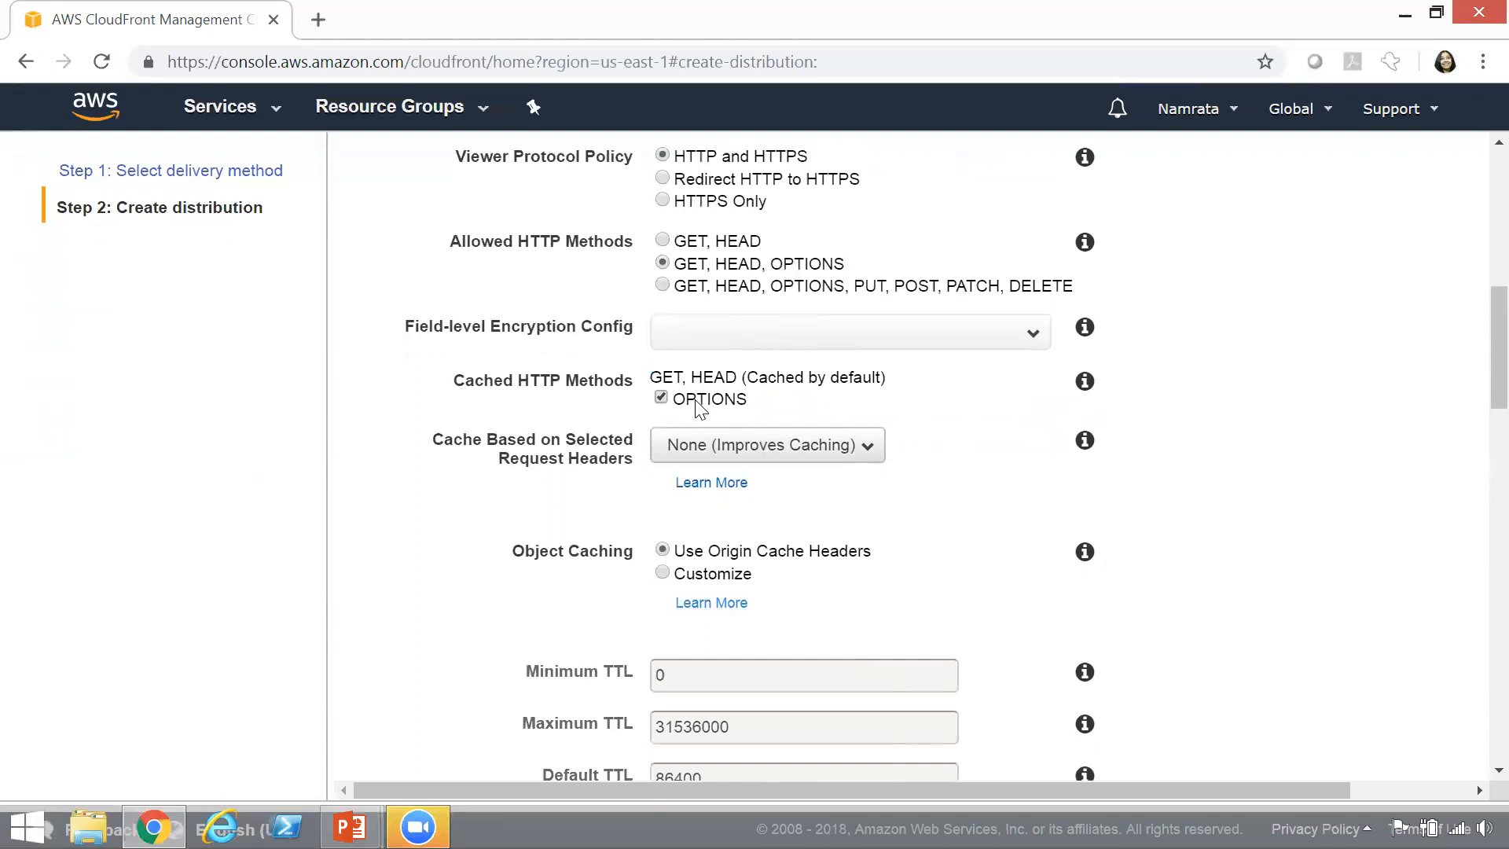
pyautogui.click(698, 401)
pyautogui.click(691, 246)
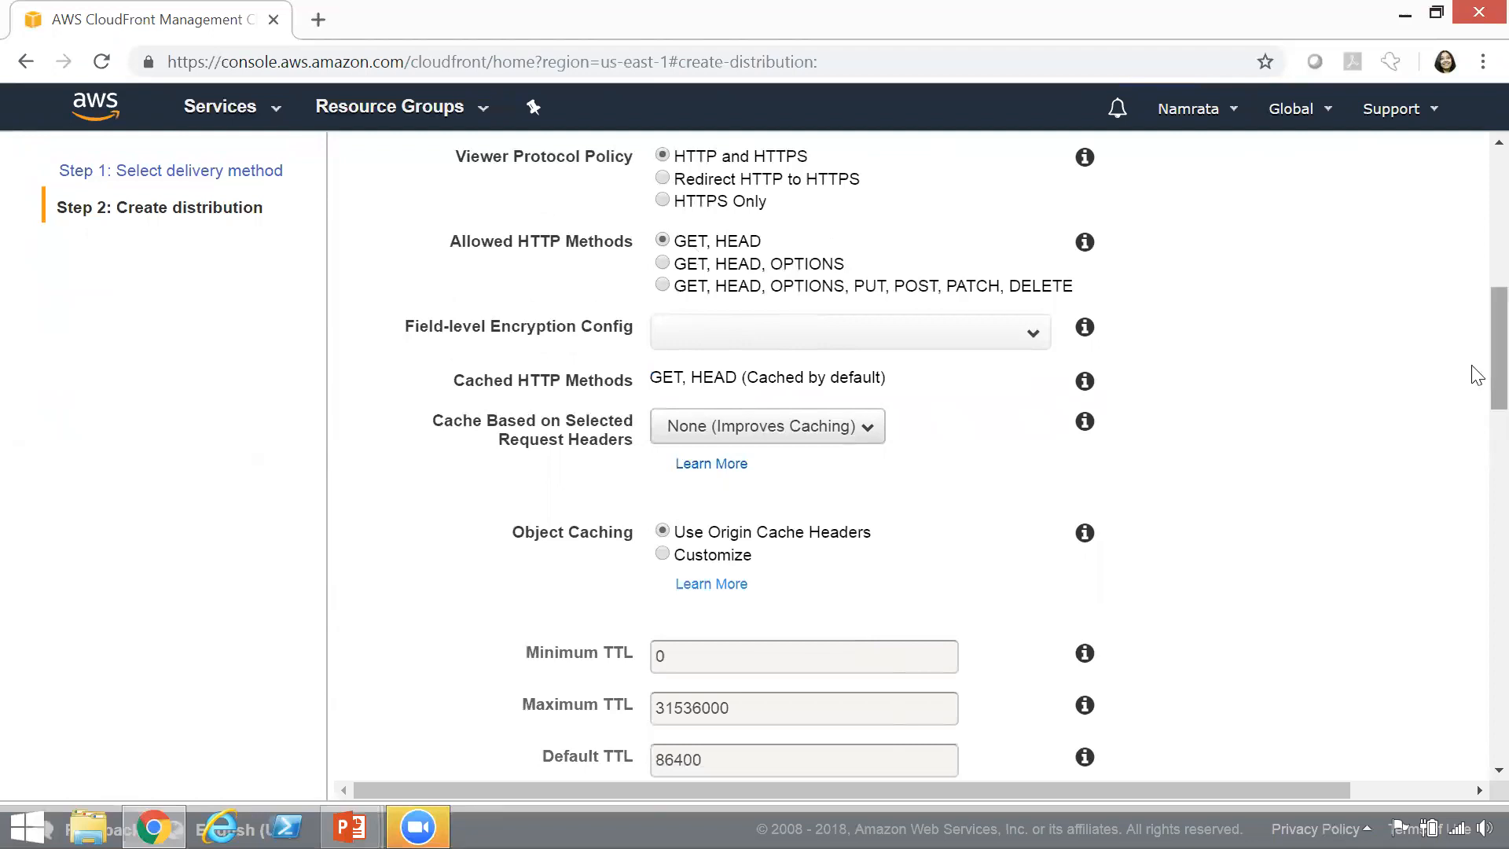
# Try basing the cache on All request headers, and switch that setting to Whitelist.
pyautogui.scroll(-2, 1476, 393)
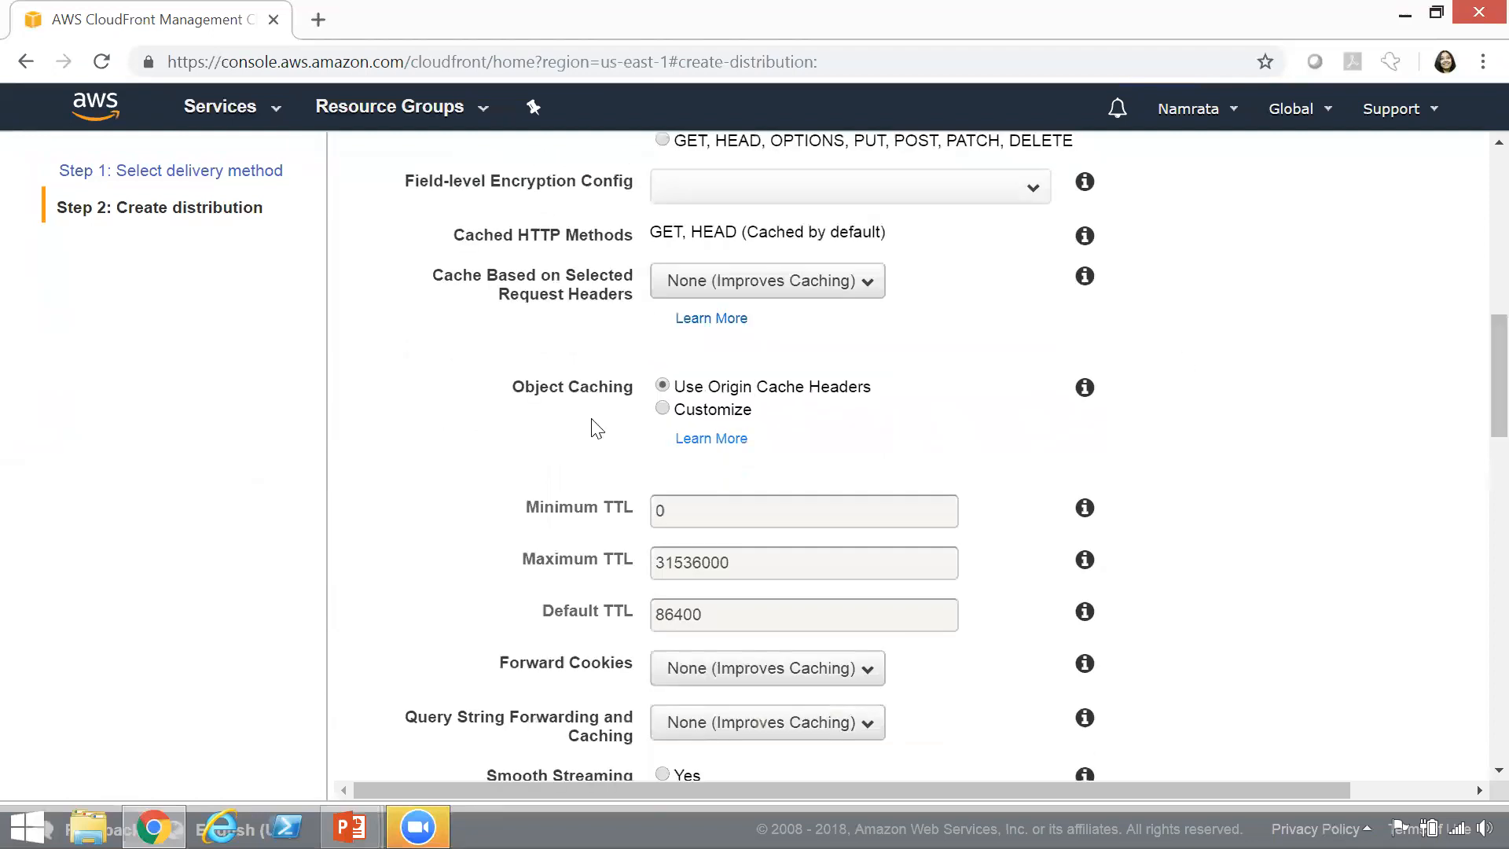
pyautogui.click(759, 293)
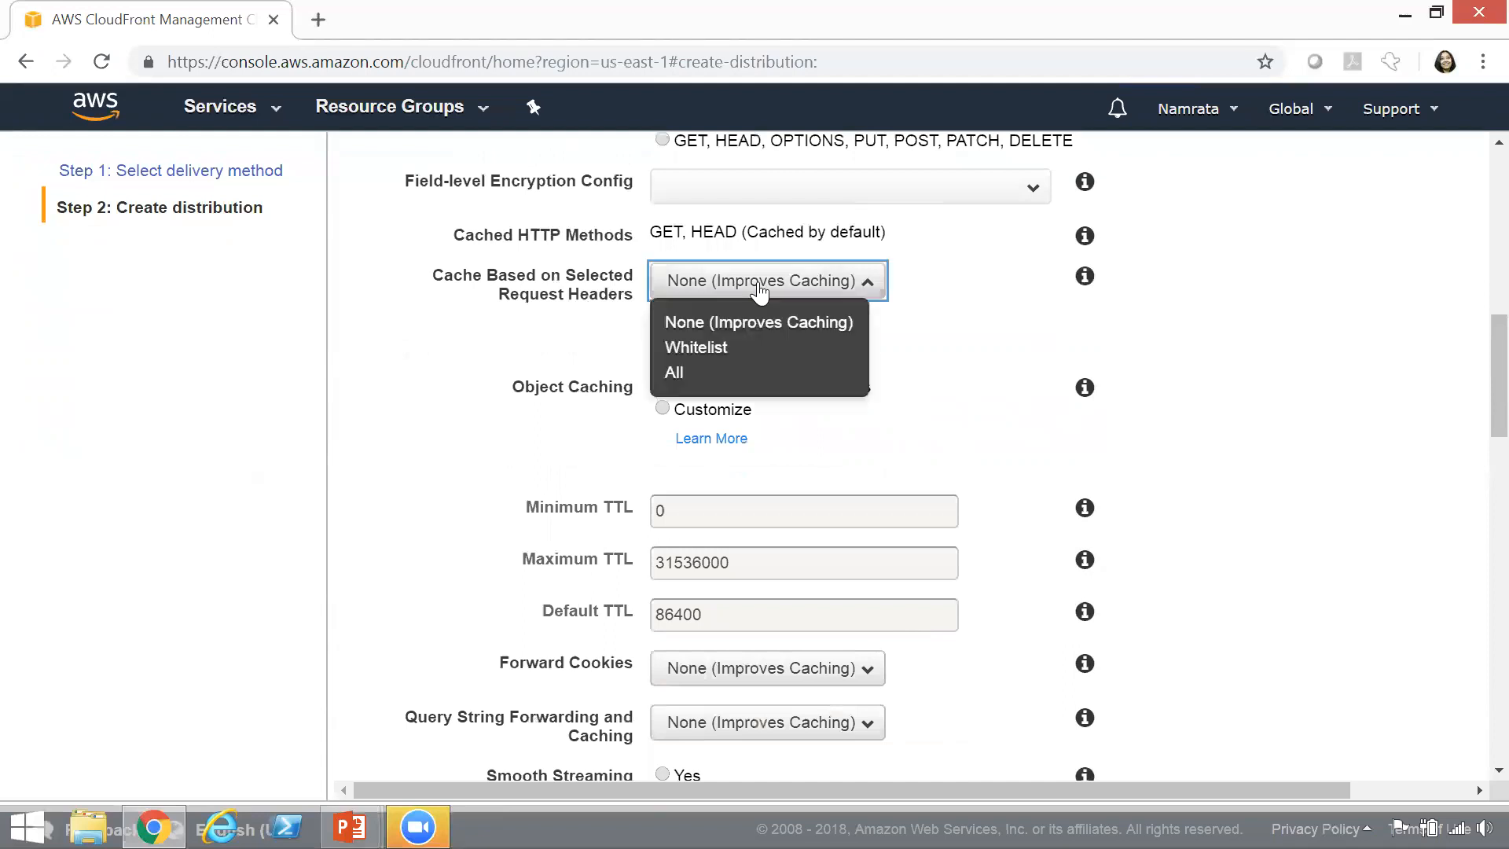
pyautogui.click(733, 370)
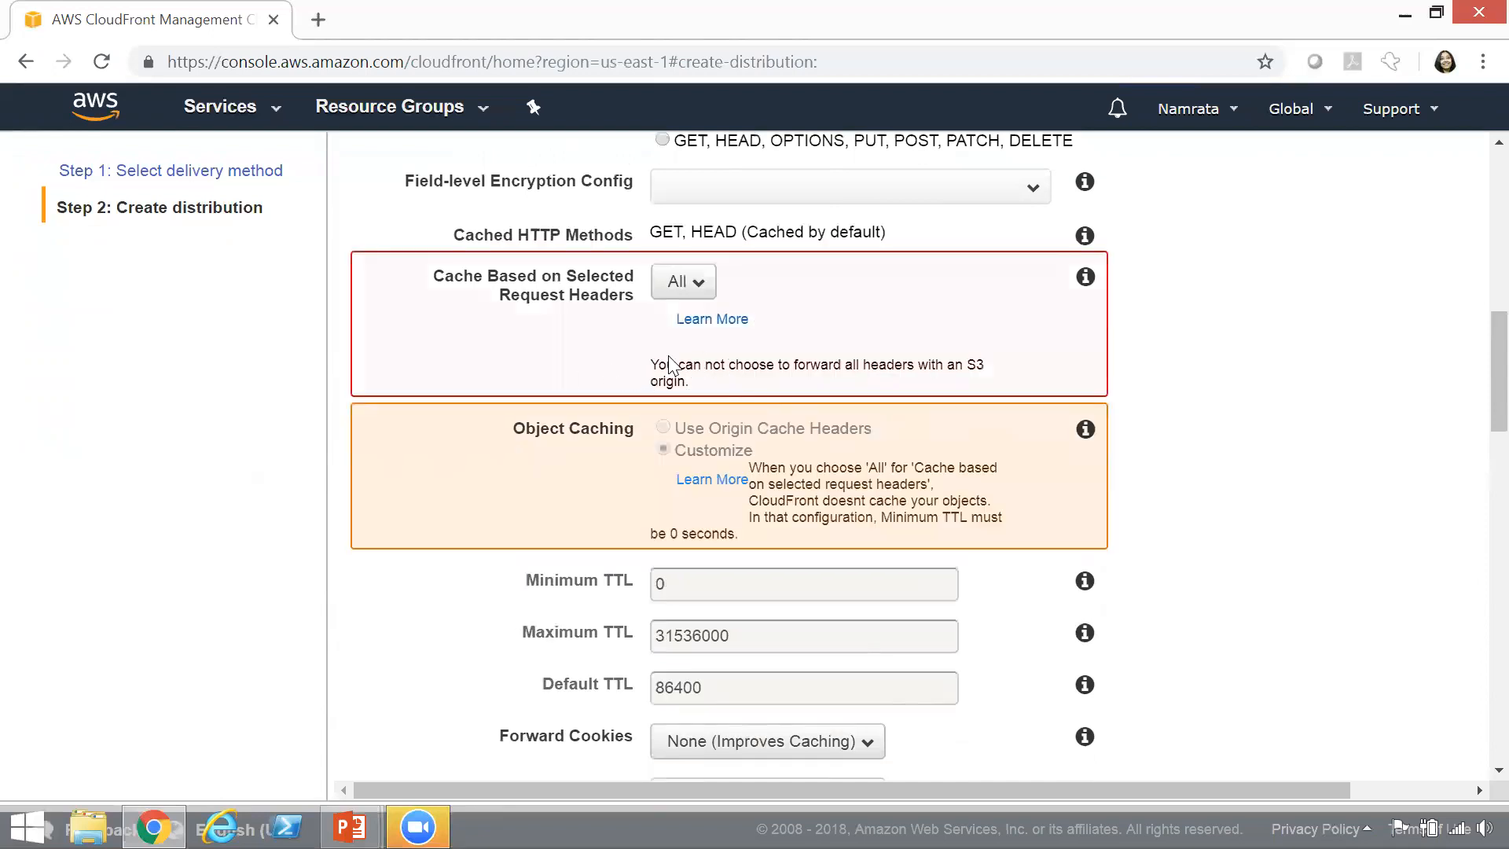
pyautogui.click(700, 290)
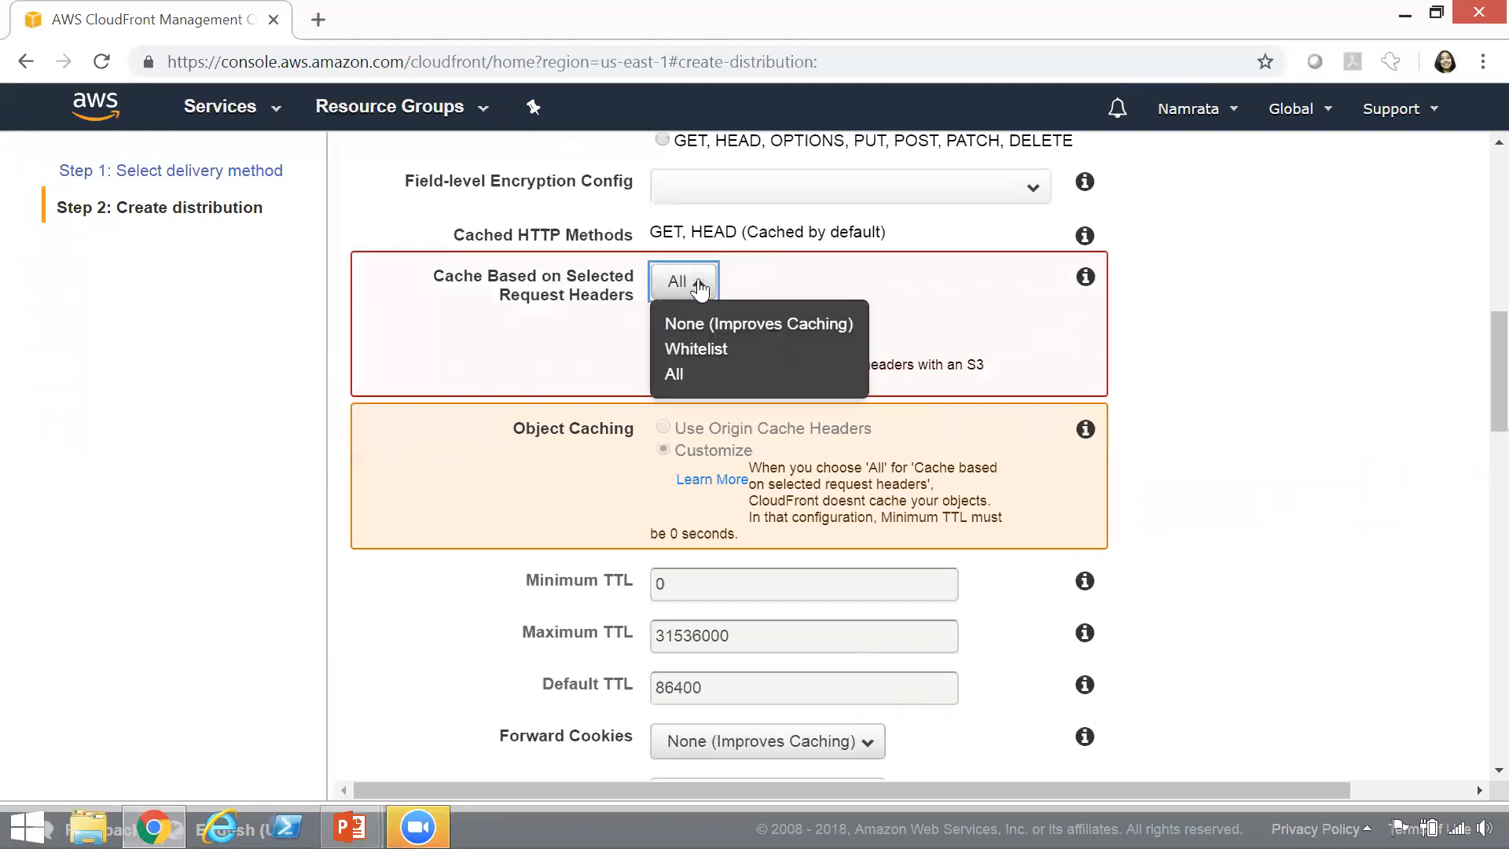
pyautogui.click(742, 363)
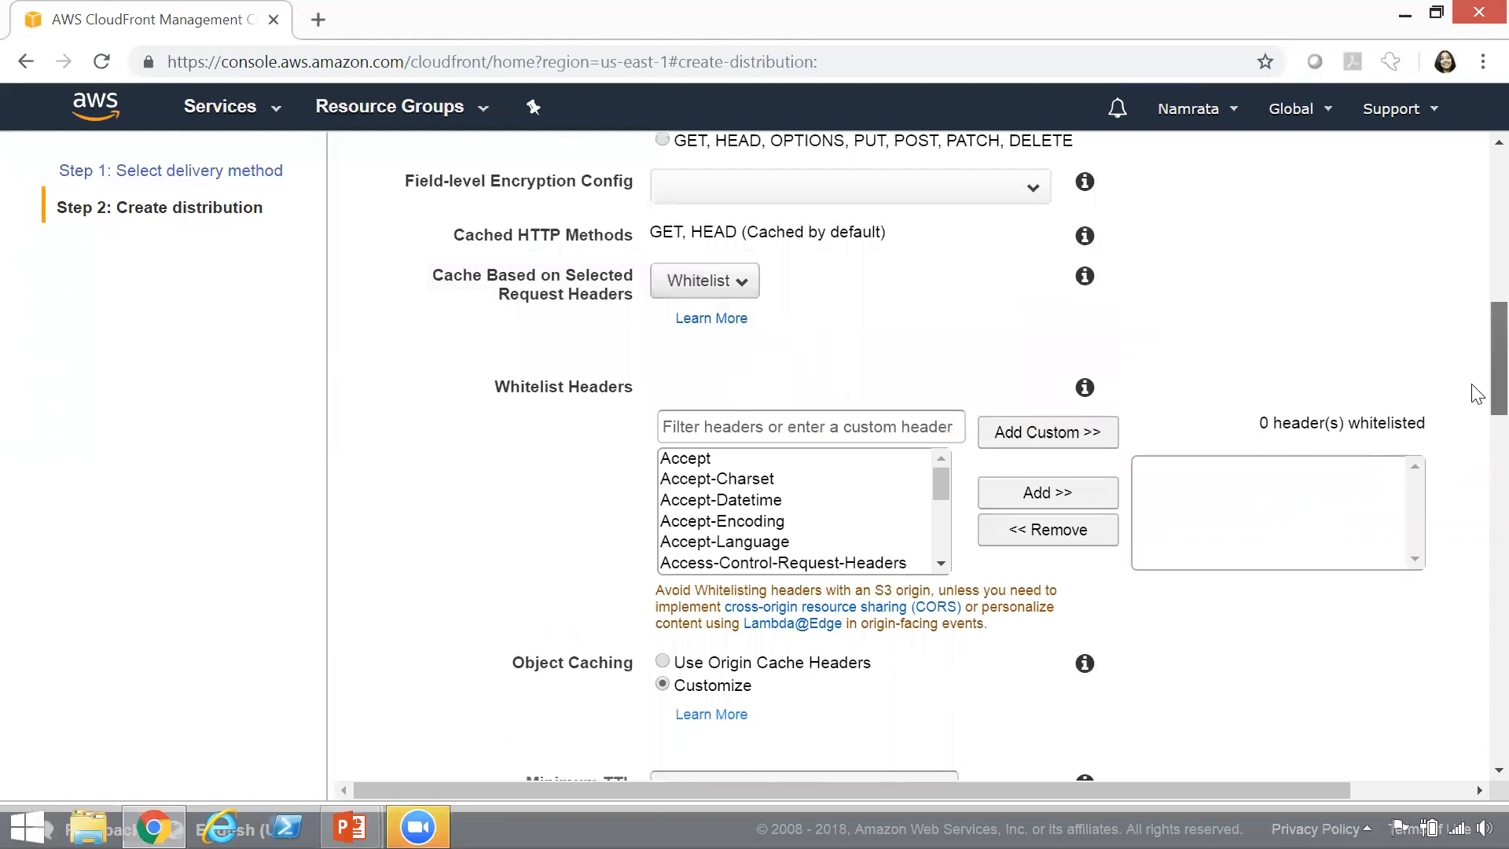
# Add the Authorization header to the whitelisted headers.
pyautogui.scroll(-2, 1477, 393)
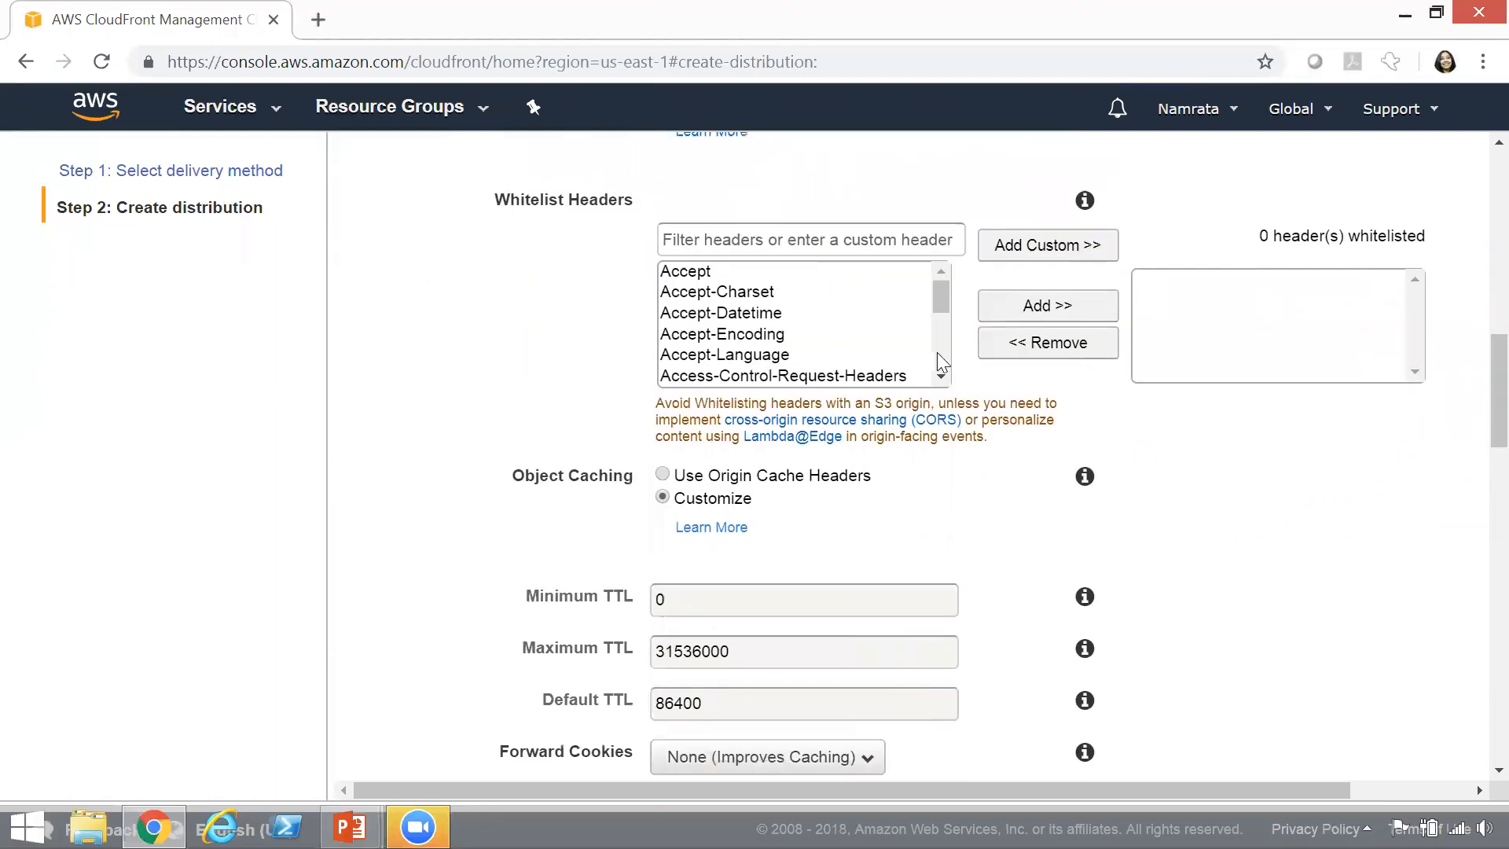
pyautogui.click(943, 377)
pyautogui.click(943, 377)
pyautogui.click(943, 378)
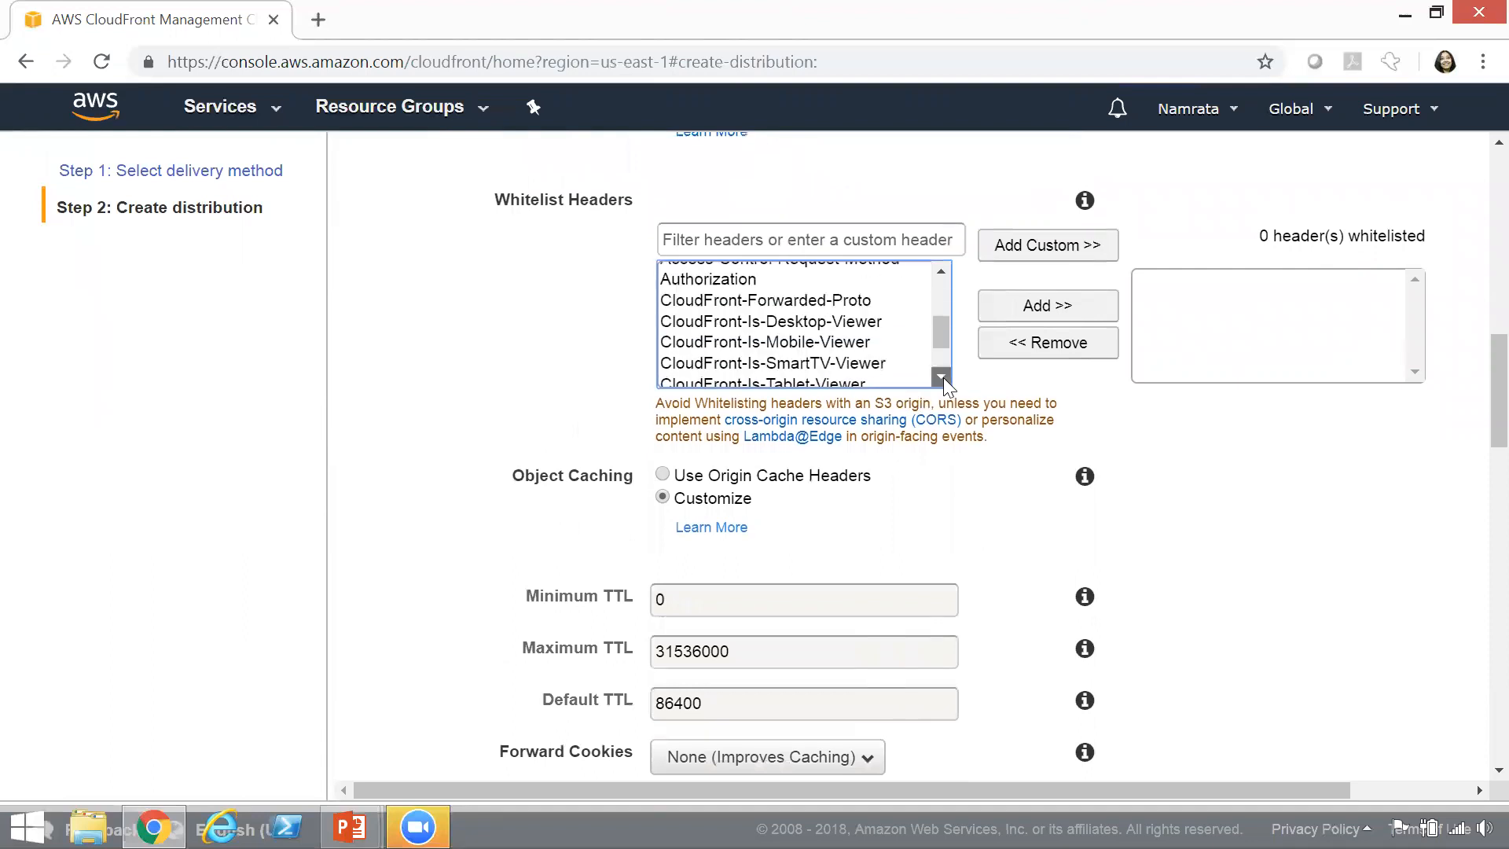
pyautogui.click(731, 276)
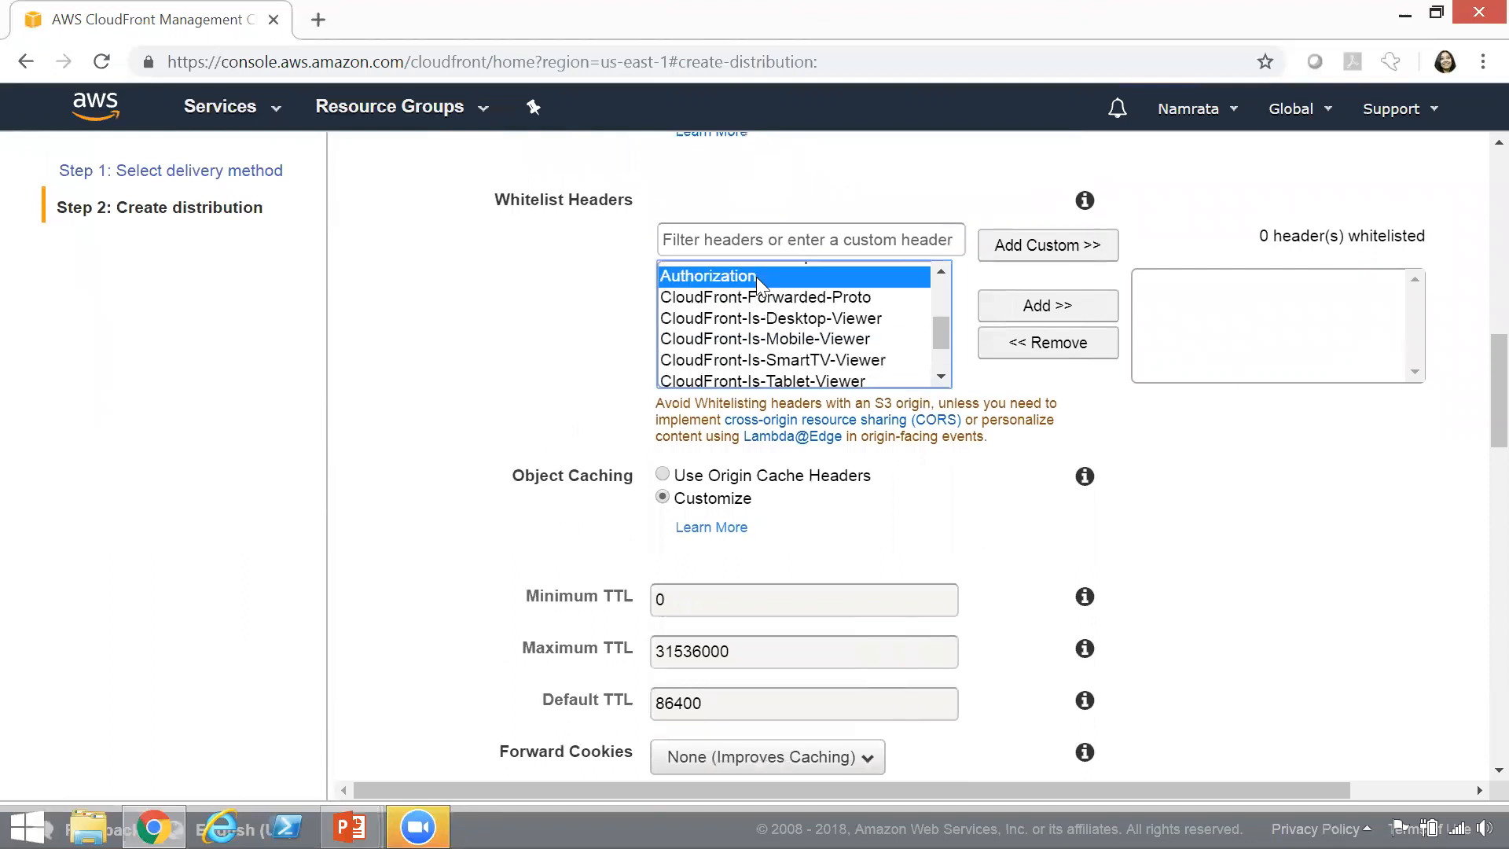
pyautogui.click(1010, 308)
# Add the Origin header to the whitelisted headers and look through the remaining available headers.
pyautogui.click(940, 379)
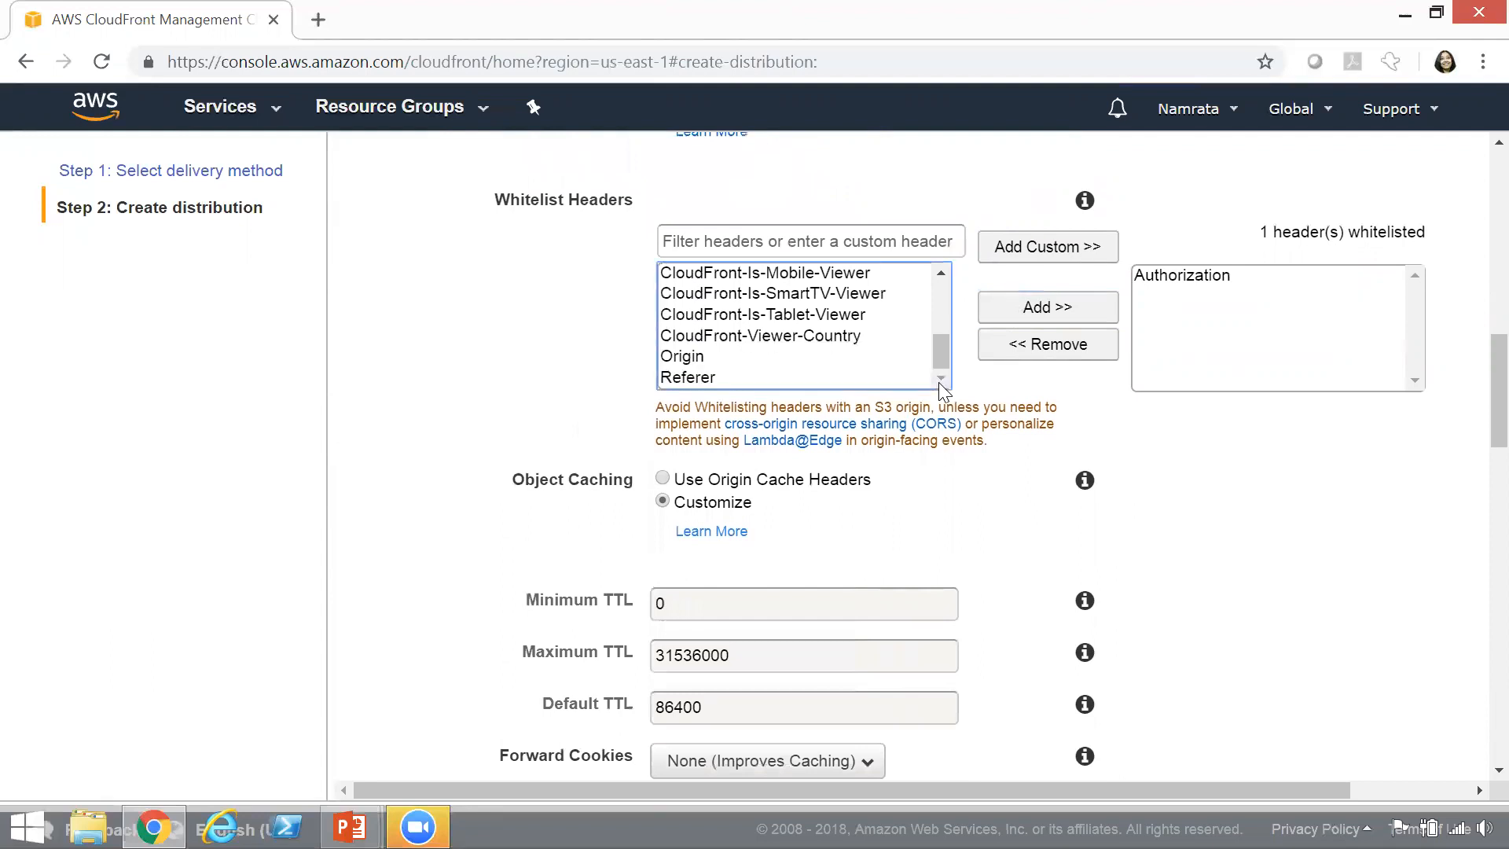
pyautogui.click(819, 356)
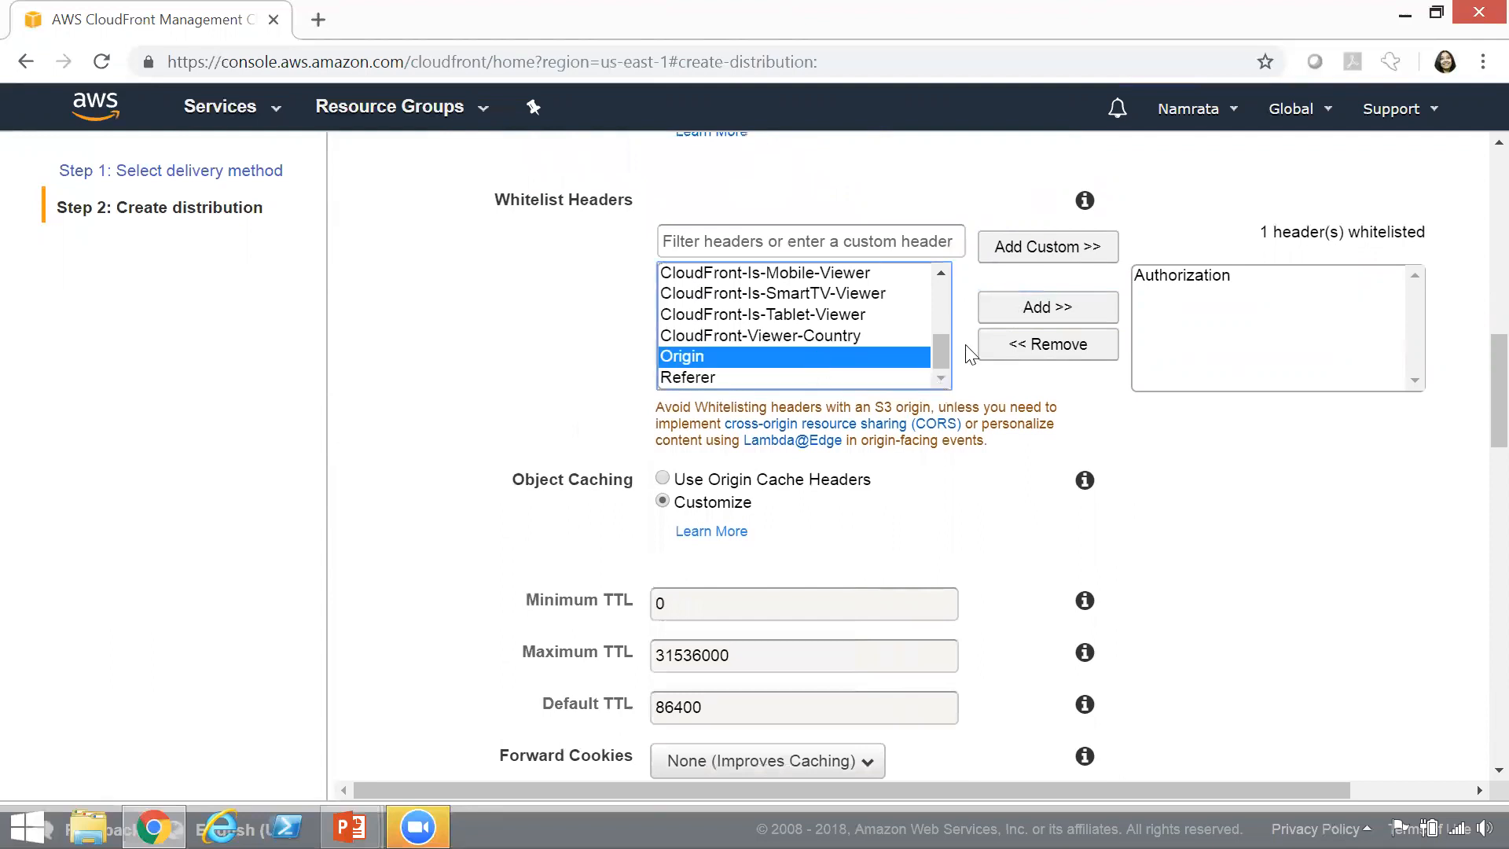
pyautogui.click(1021, 316)
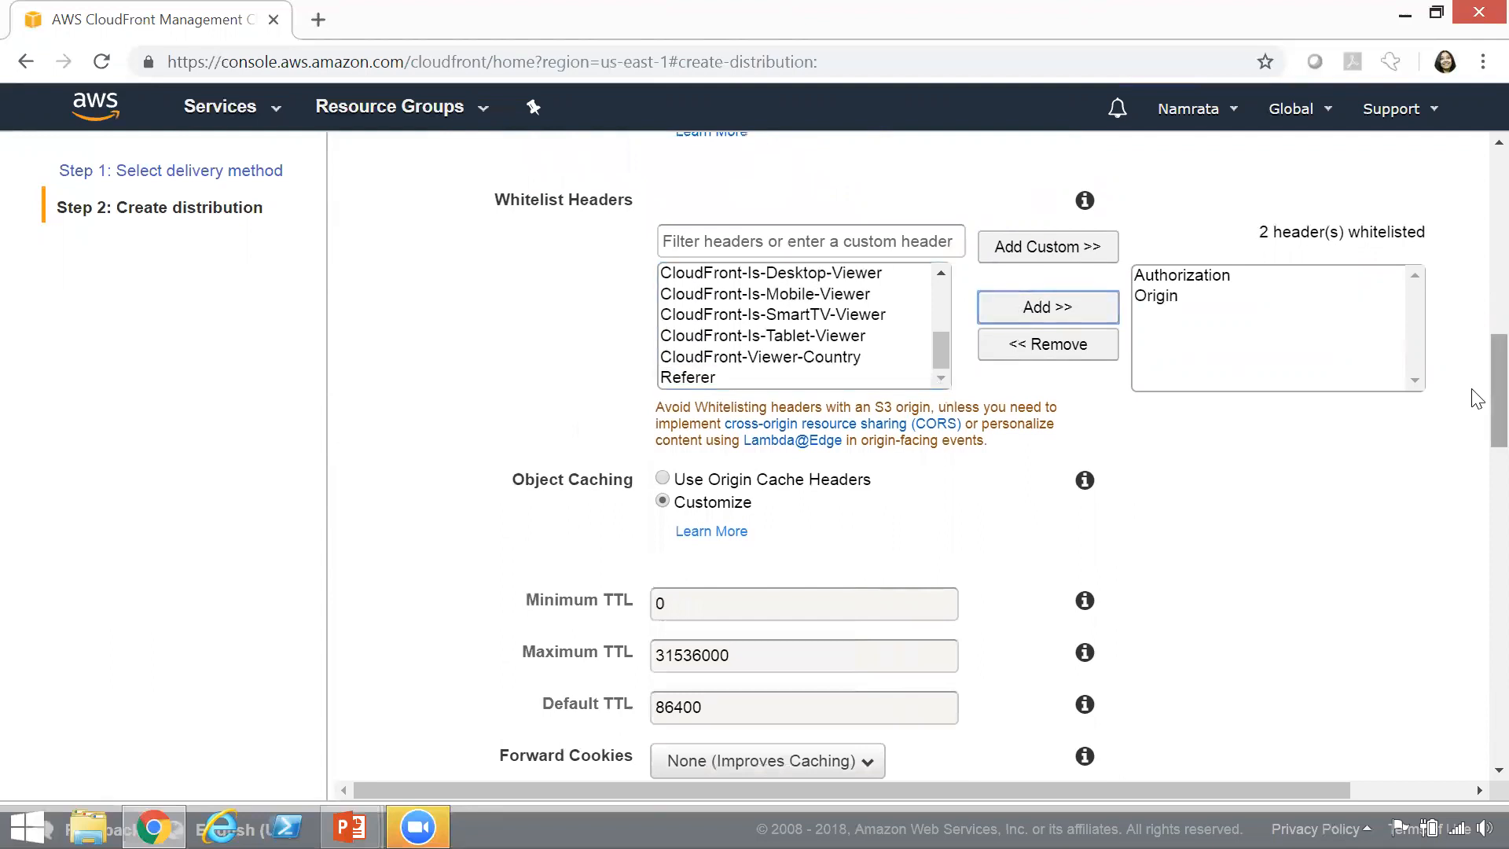
pyautogui.click(946, 346)
pyautogui.moveTo(946, 346); pyautogui.dragTo(1471, 350)
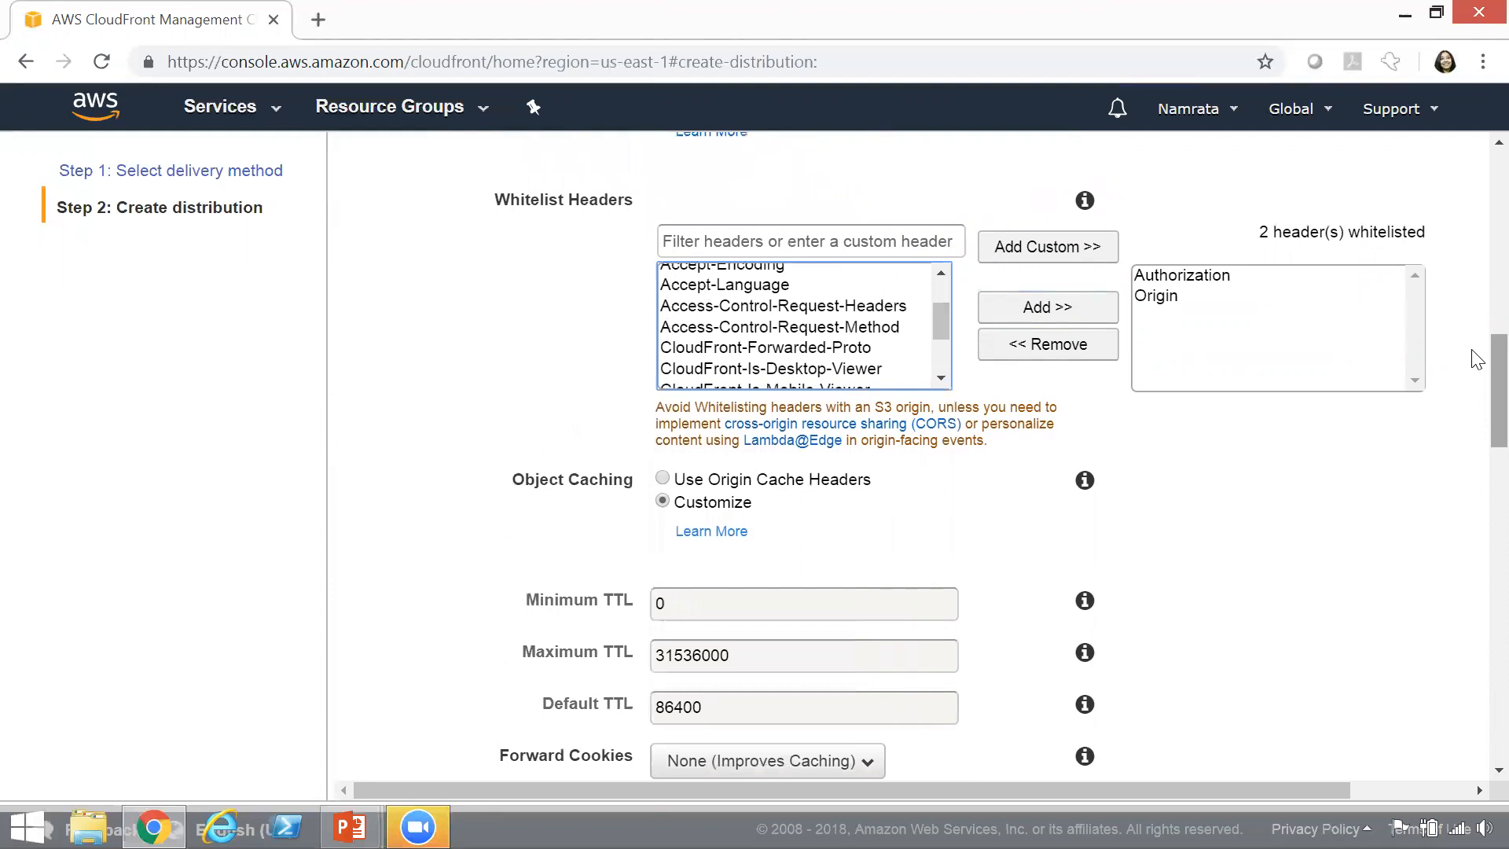
# Set caching based on selected request headers back to None (Improves Caching).
pyautogui.scroll(7, 1478, 243)
pyautogui.scroll(-2, 1482, 293)
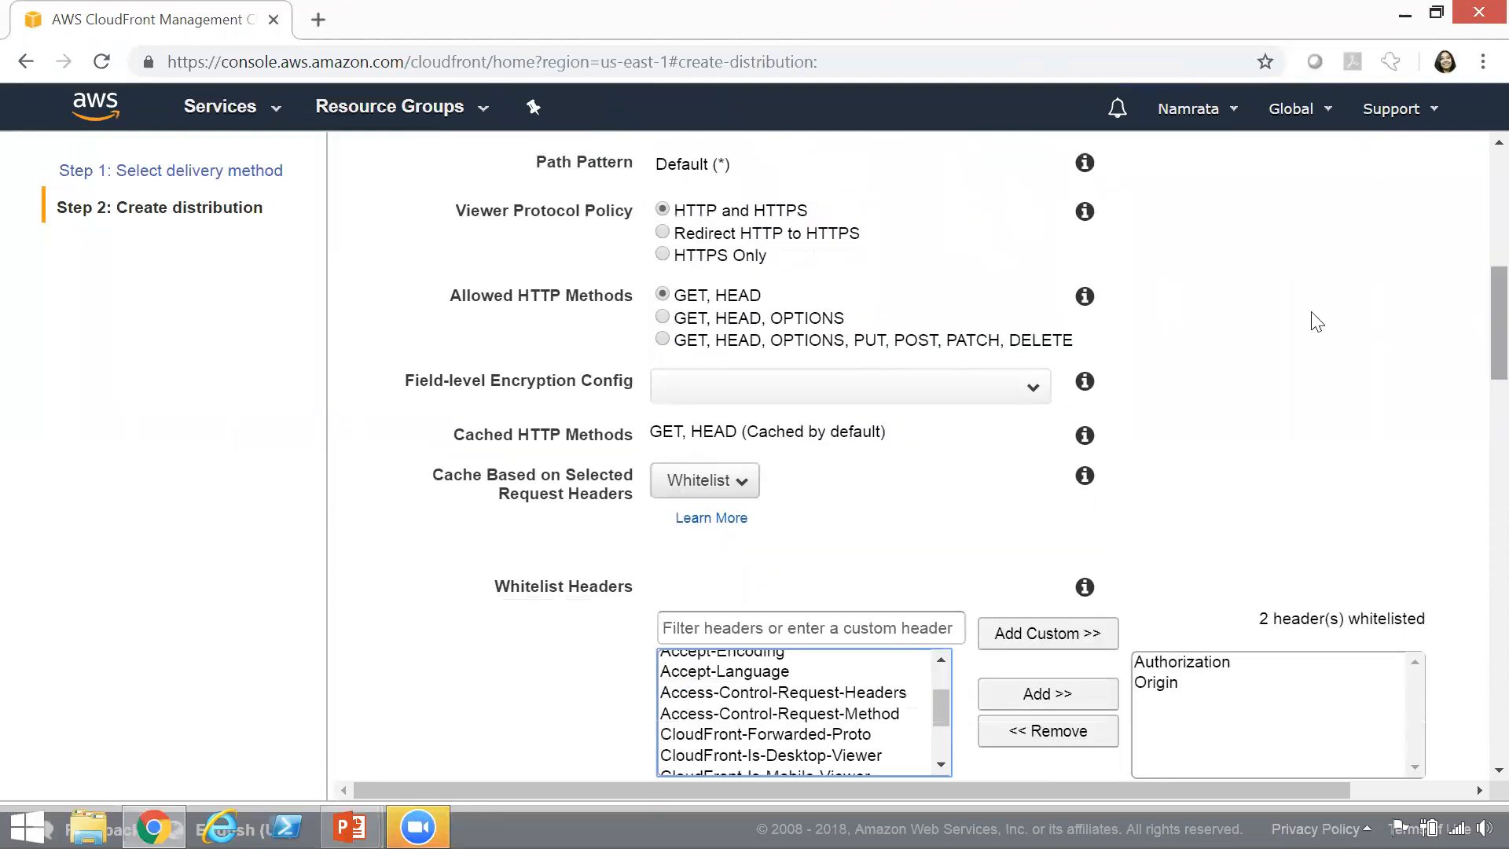
pyautogui.click(727, 489)
pyautogui.click(819, 524)
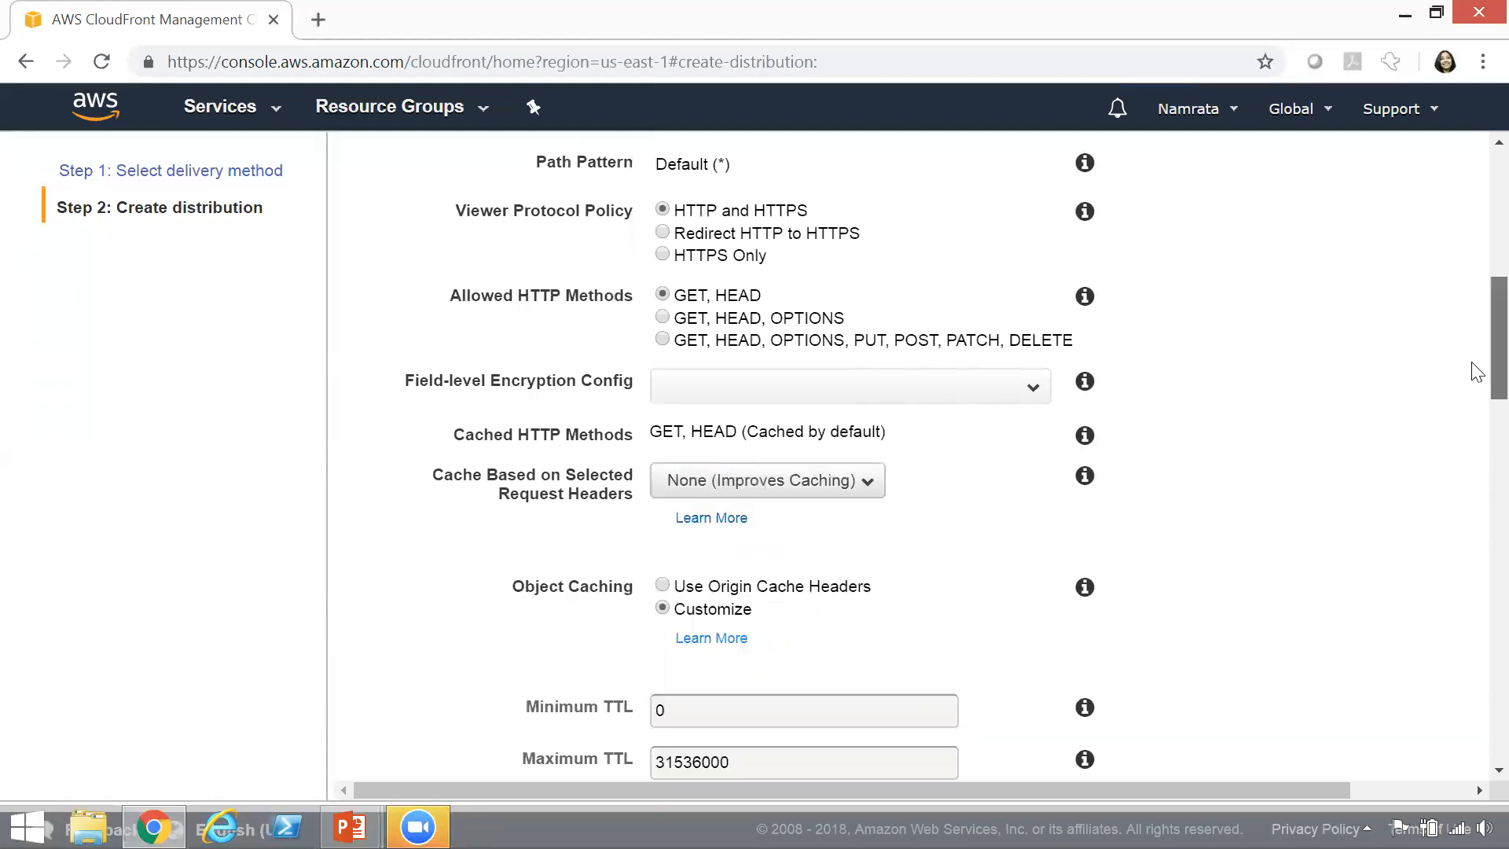
# Try Use Origin Cache Headers for object caching, and switch the setting back to Customize.
pyautogui.scroll(-2, 1476, 389)
pyautogui.scroll(-3, 1476, 389)
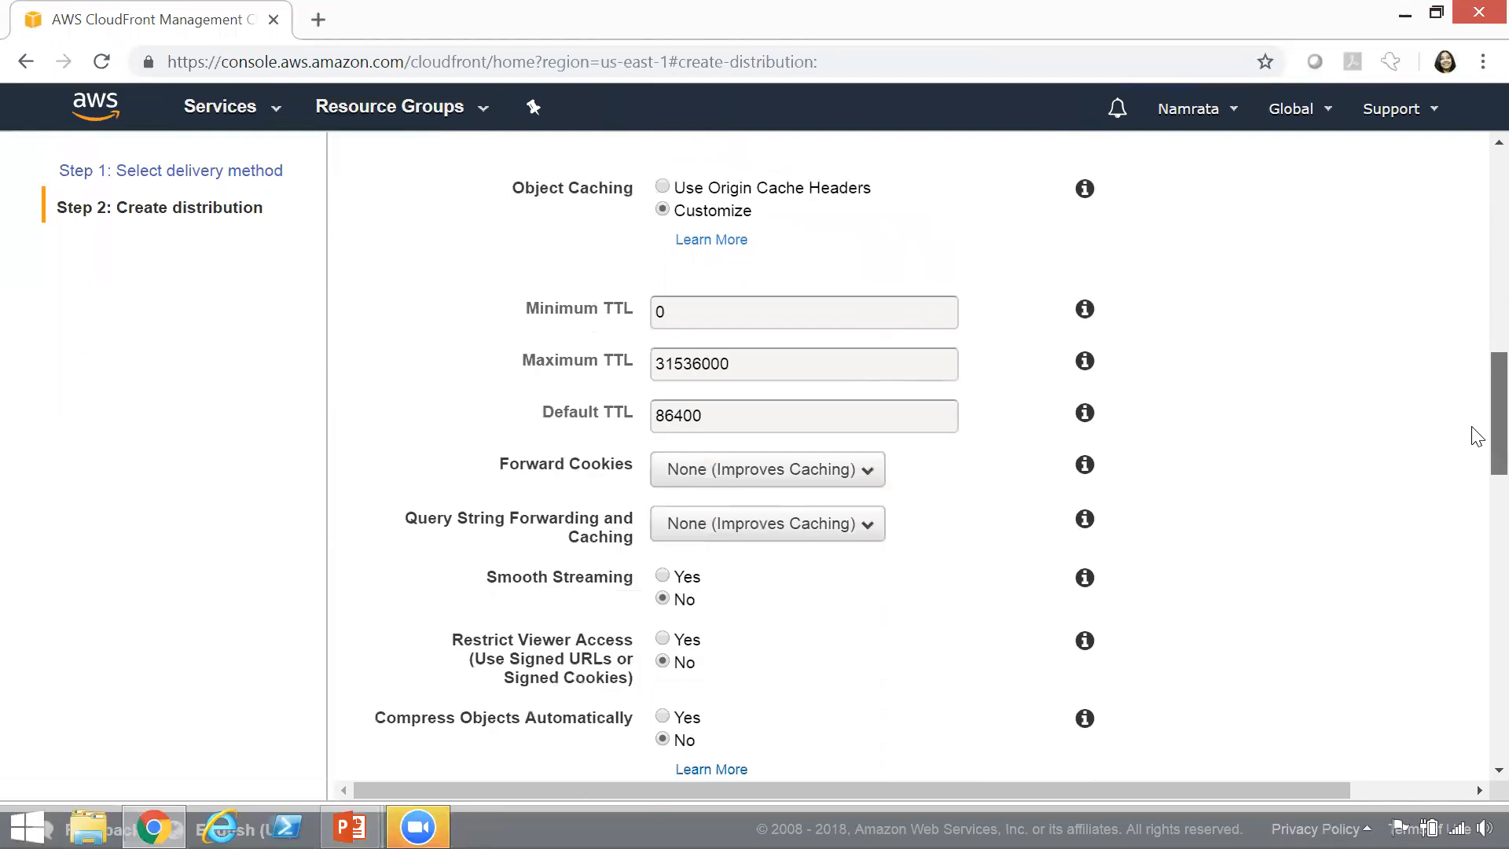
pyautogui.scroll(1, 1477, 425)
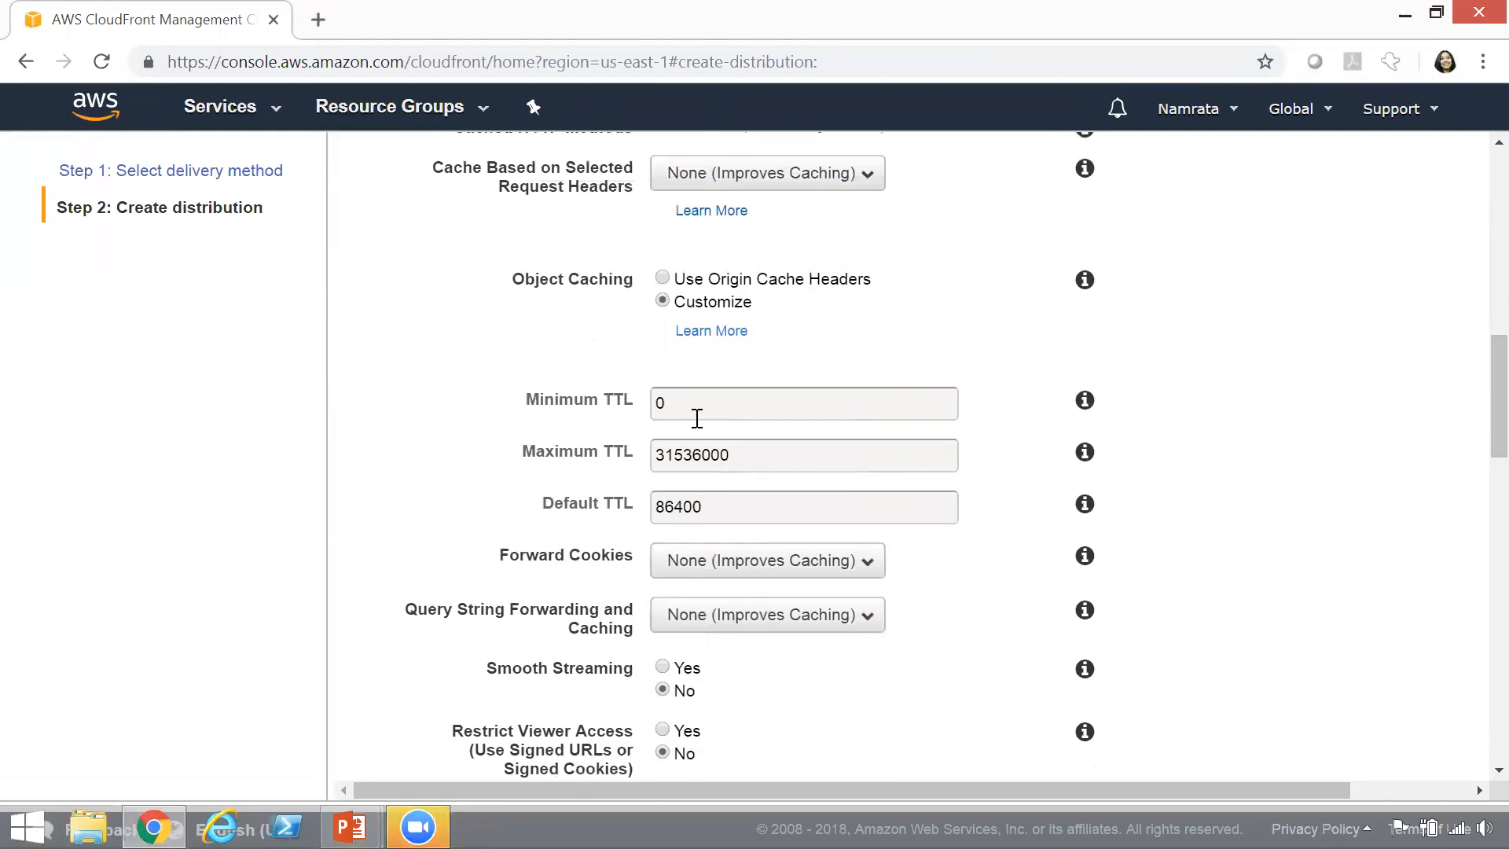
pyautogui.doubleClick(612, 402)
pyautogui.click(694, 283)
pyautogui.doubleClick(661, 455)
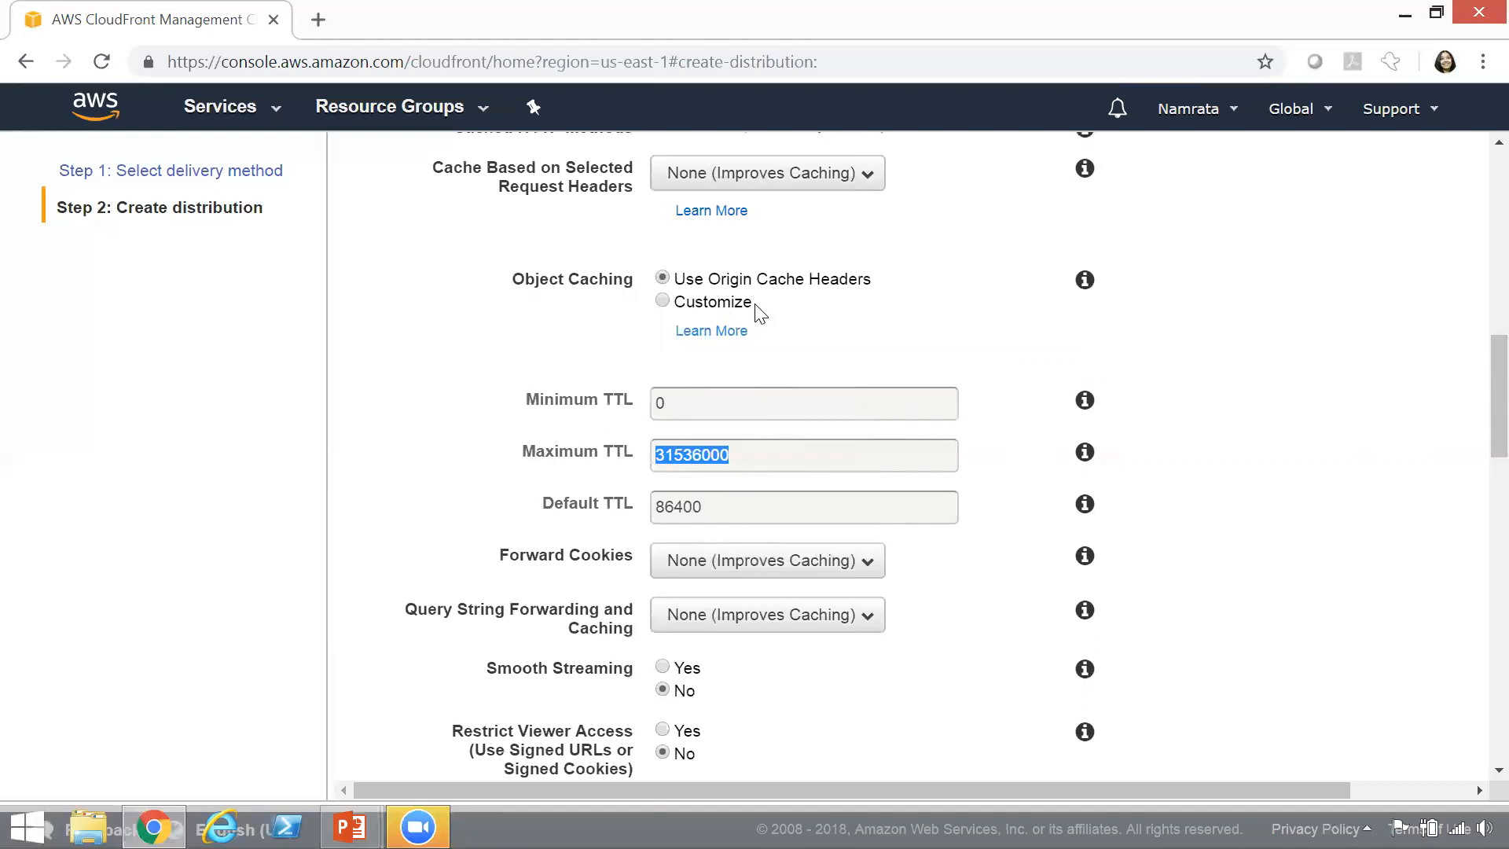
pyautogui.click(712, 305)
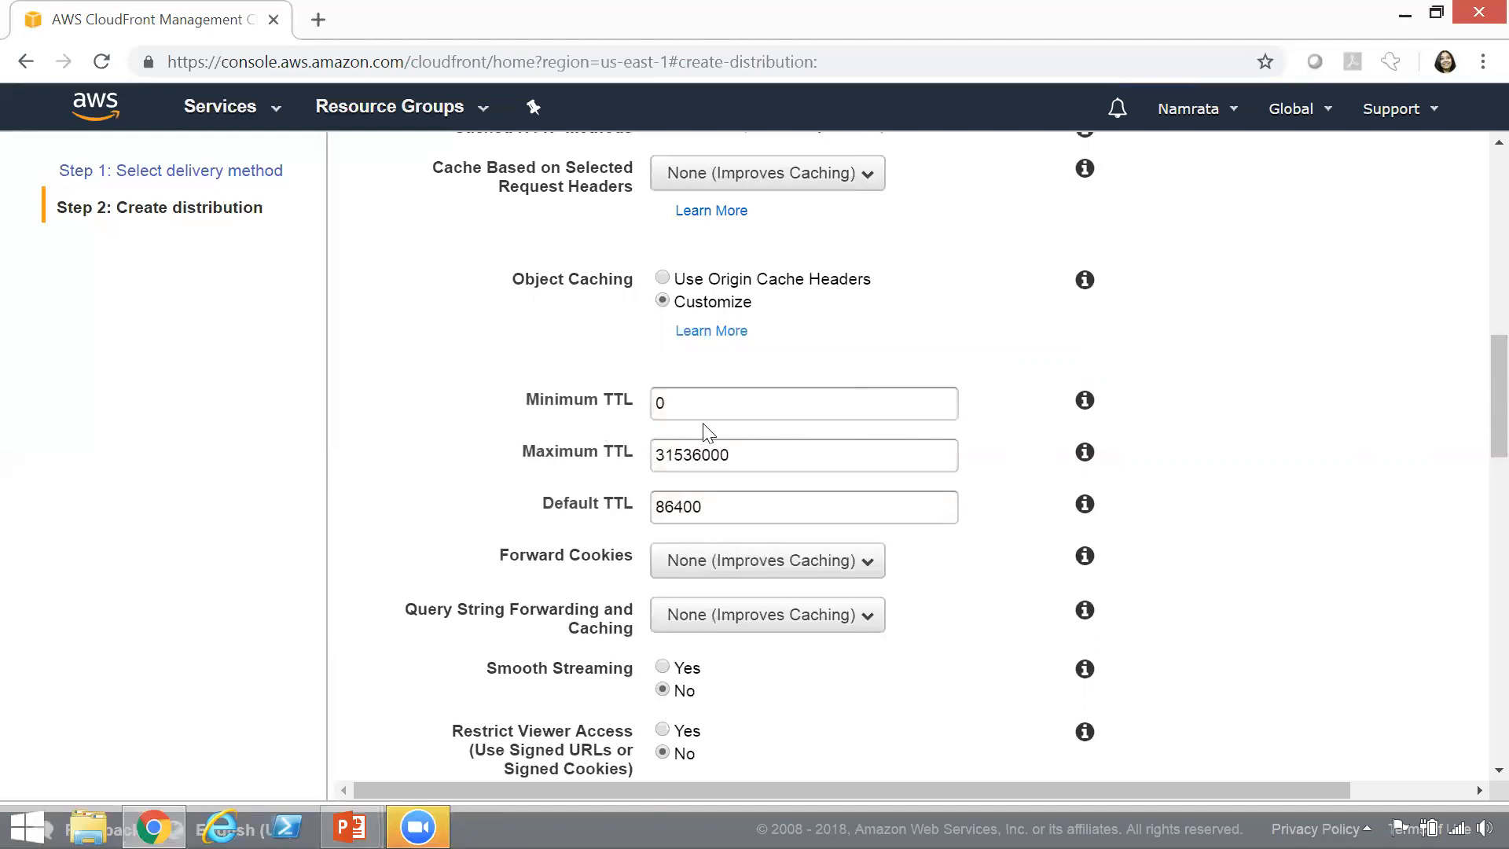
# Set the maximum TTL to 300 and the default TTL to 200.
pyautogui.click(716, 402)
pyautogui.doubleClick(702, 458)
pyautogui.write('3')
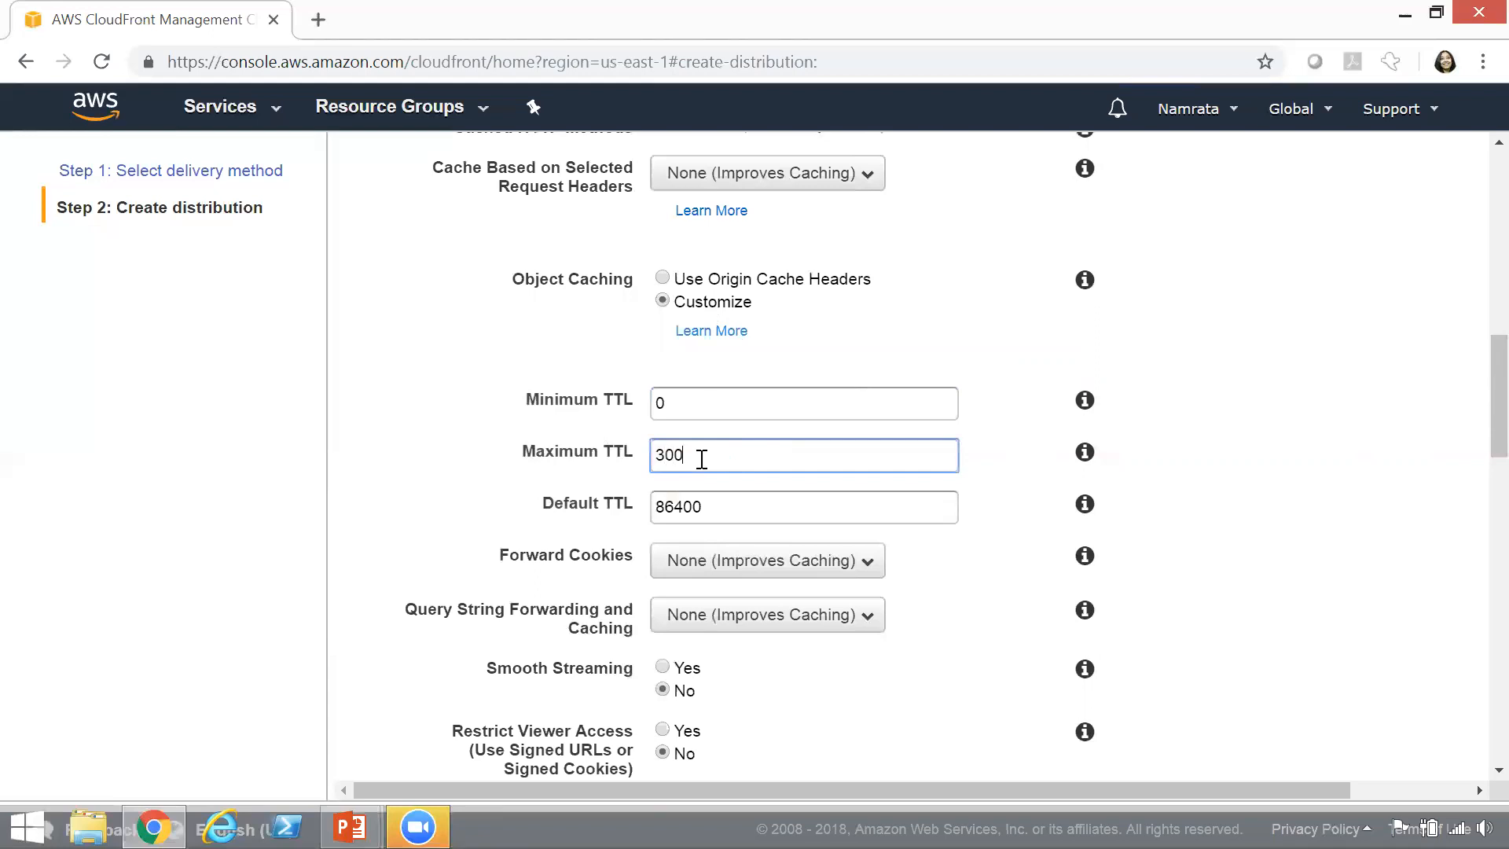
pyautogui.doubleClick(662, 507)
pyautogui.write('200')
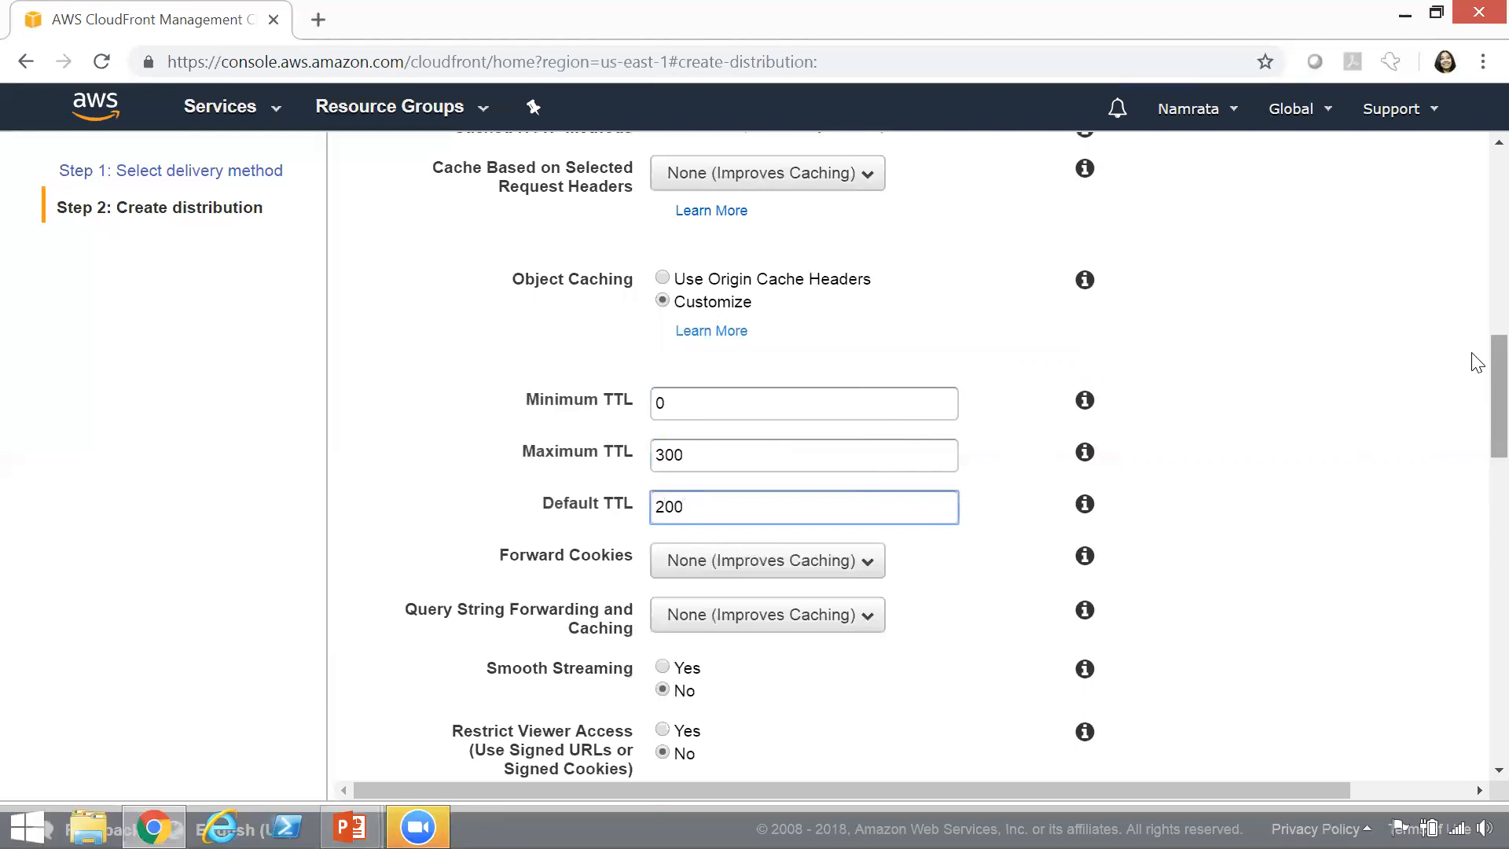
# Set the distribution's price class to Use Only U.S., Canada and Europe.
pyautogui.scroll(-2, 1473, 369)
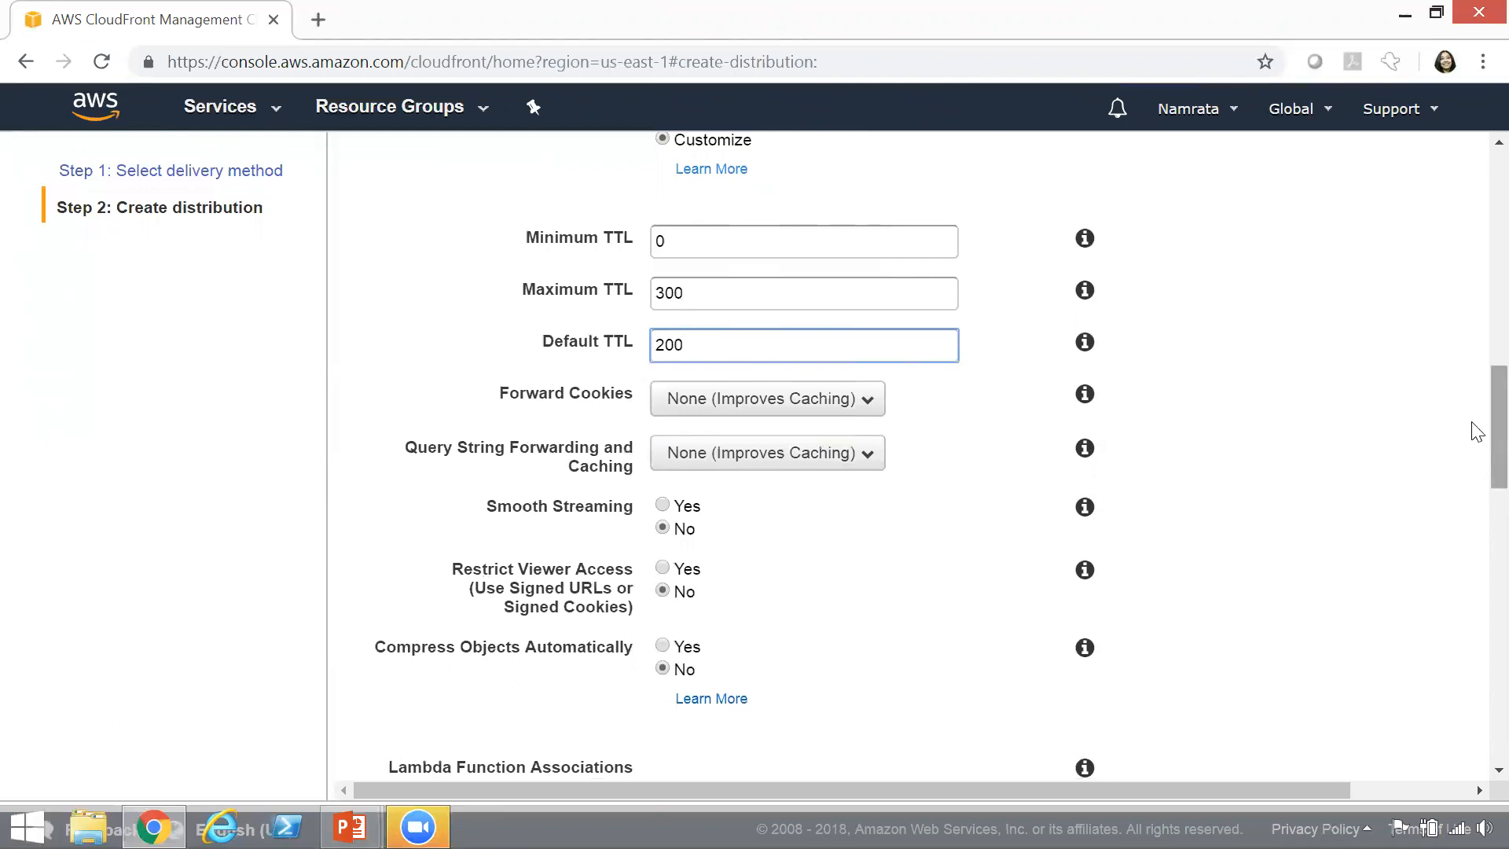
pyautogui.scroll(-2, 1472, 398)
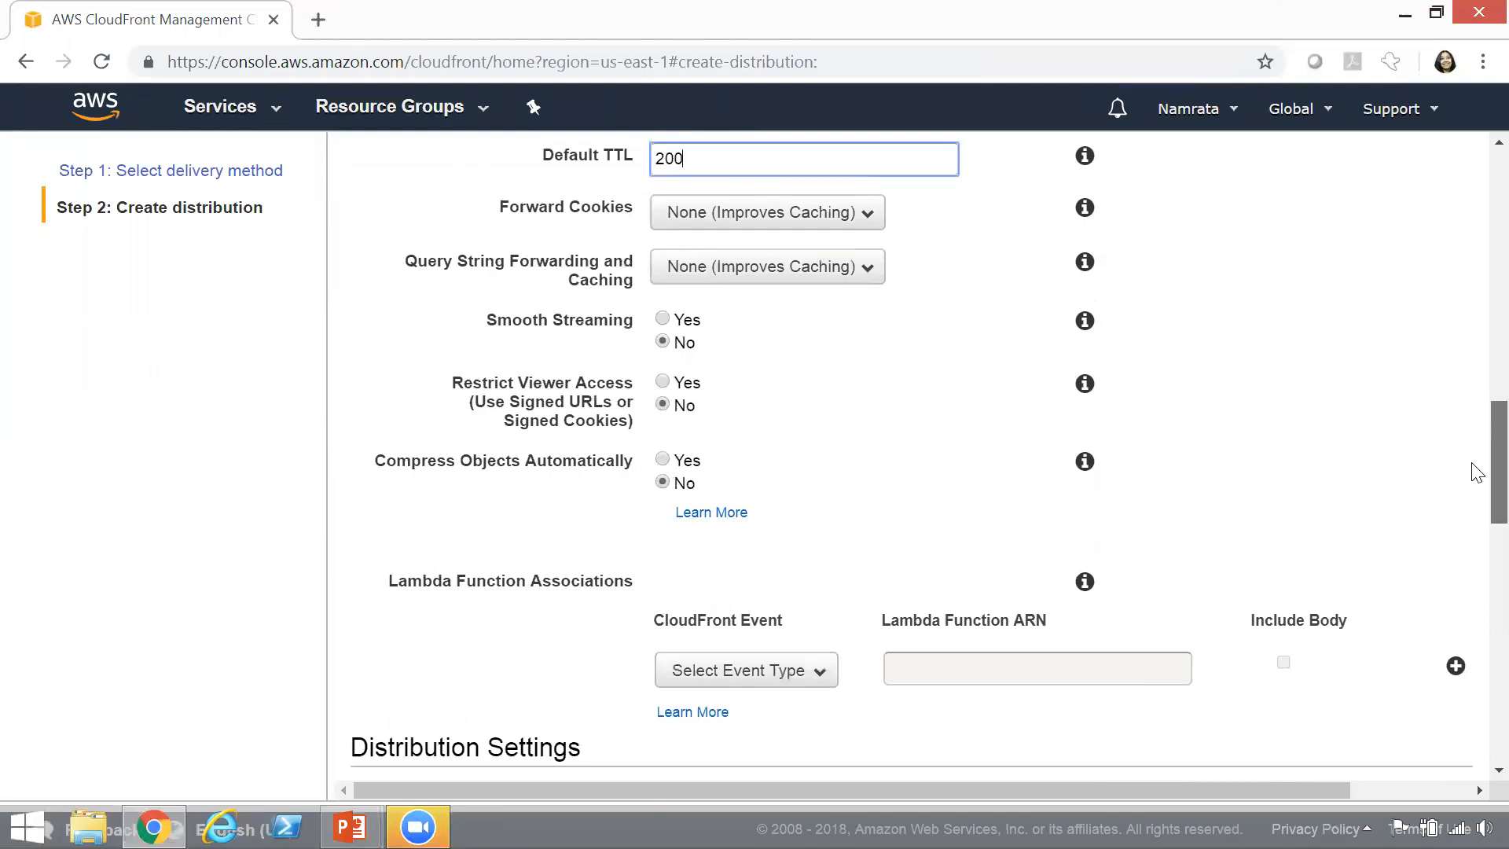
pyautogui.scroll(-3, 1475, 475)
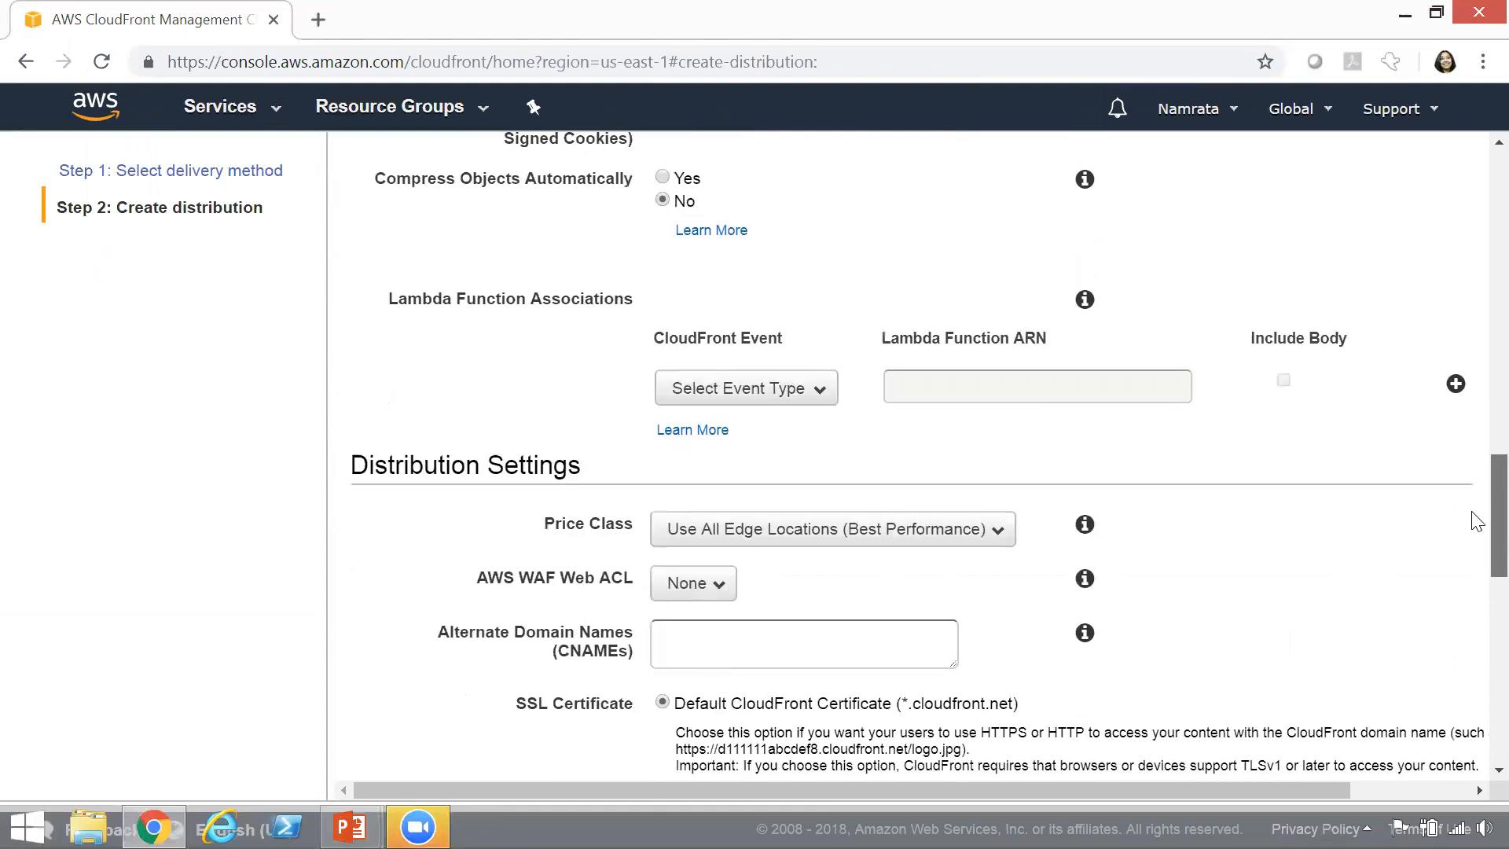
pyautogui.scroll(-3, 1476, 523)
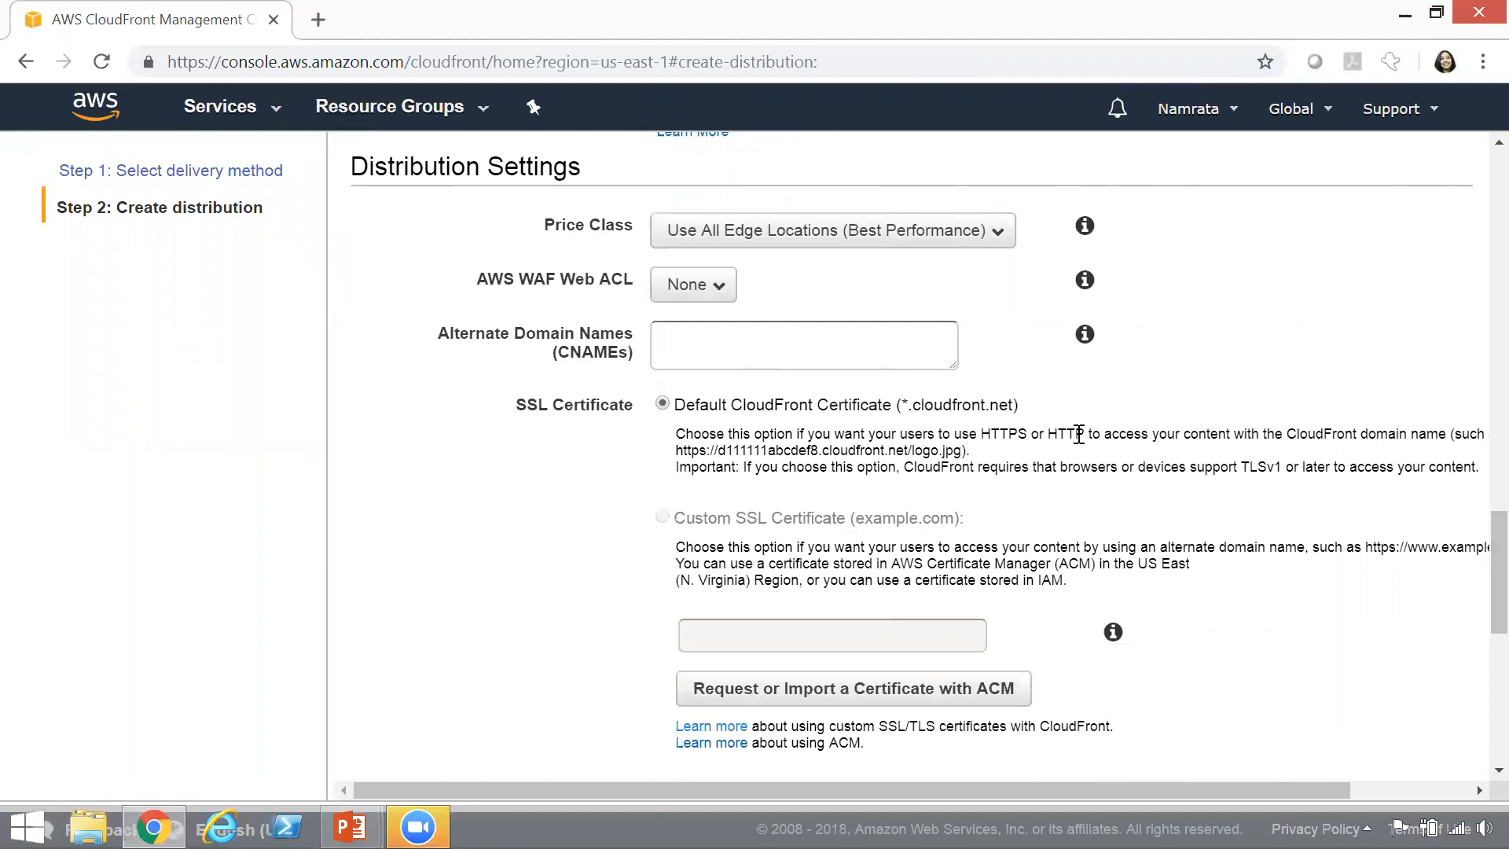
pyautogui.click(912, 244)
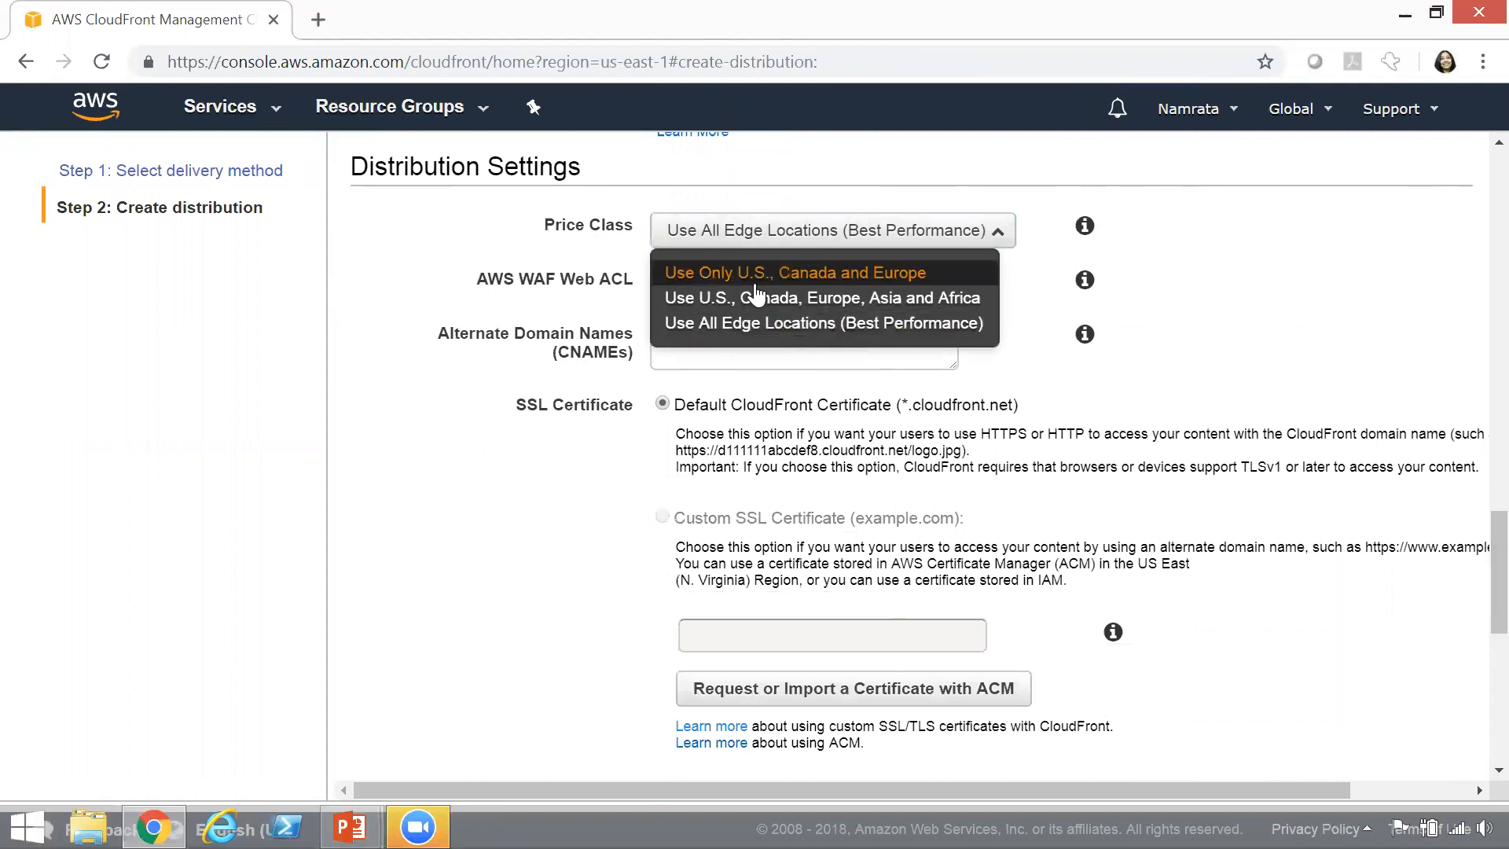
pyautogui.click(881, 274)
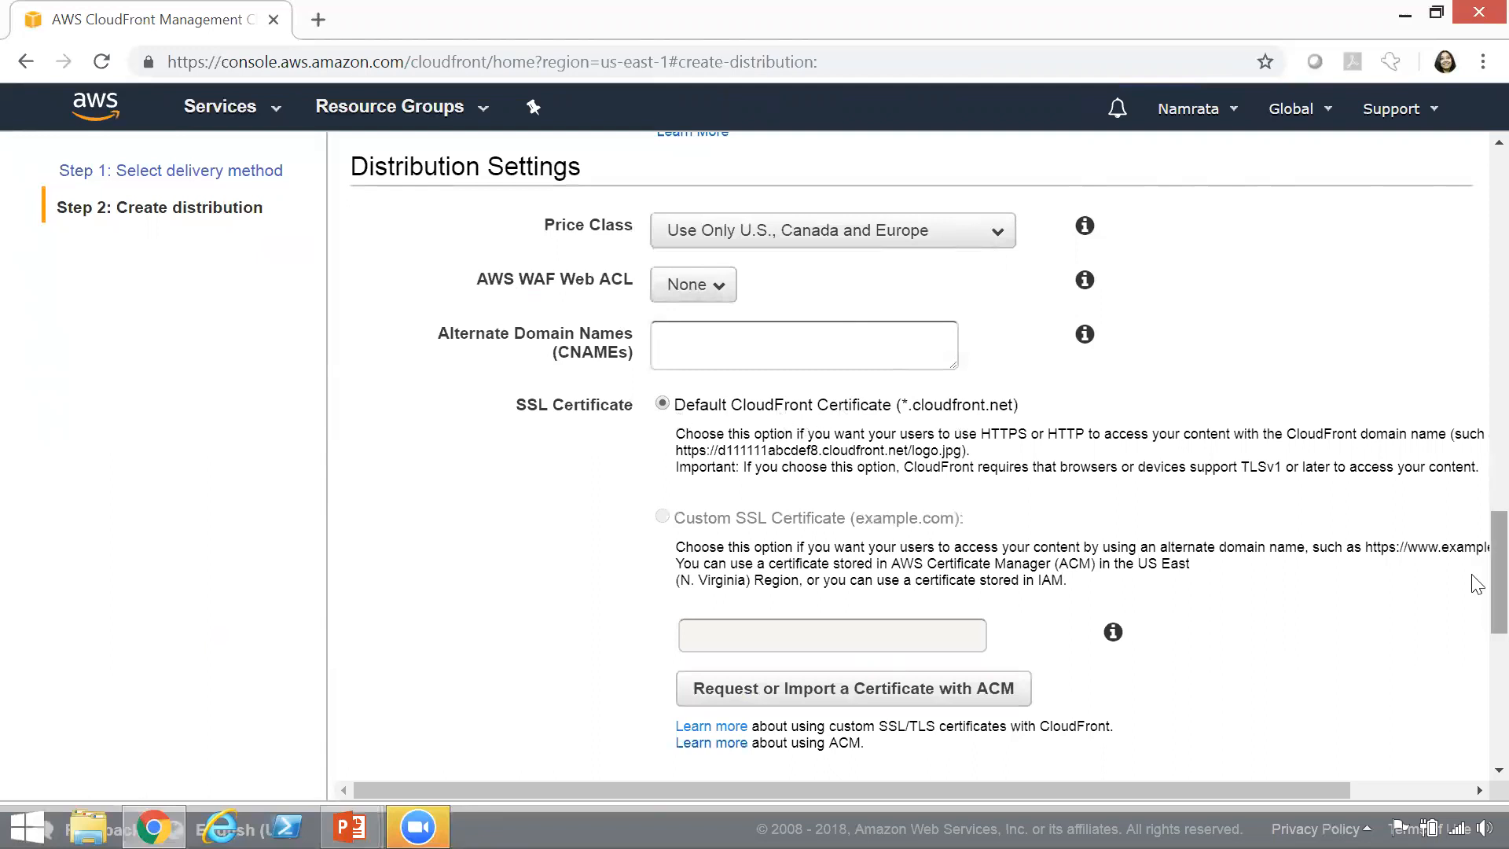
# Review the remaining distribution settings, including SSL certificate, logging and IPv6, and create the distribution with their defaults.
pyautogui.scroll(-2, 1480, 591)
pyautogui.scroll(1, 1481, 598)
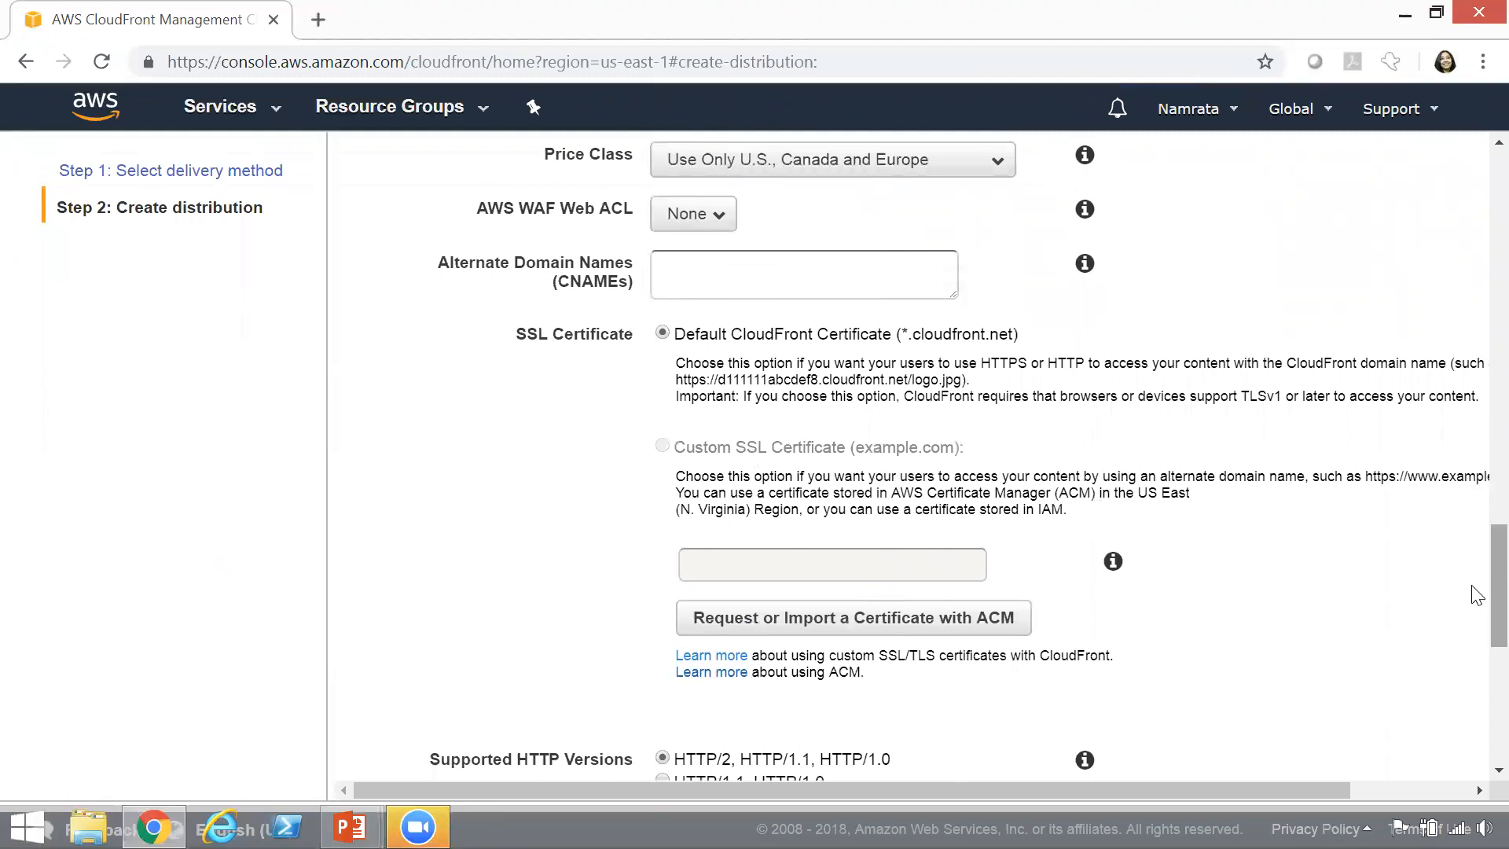
pyautogui.moveTo(1476, 594); pyautogui.dragTo(1477, 674)
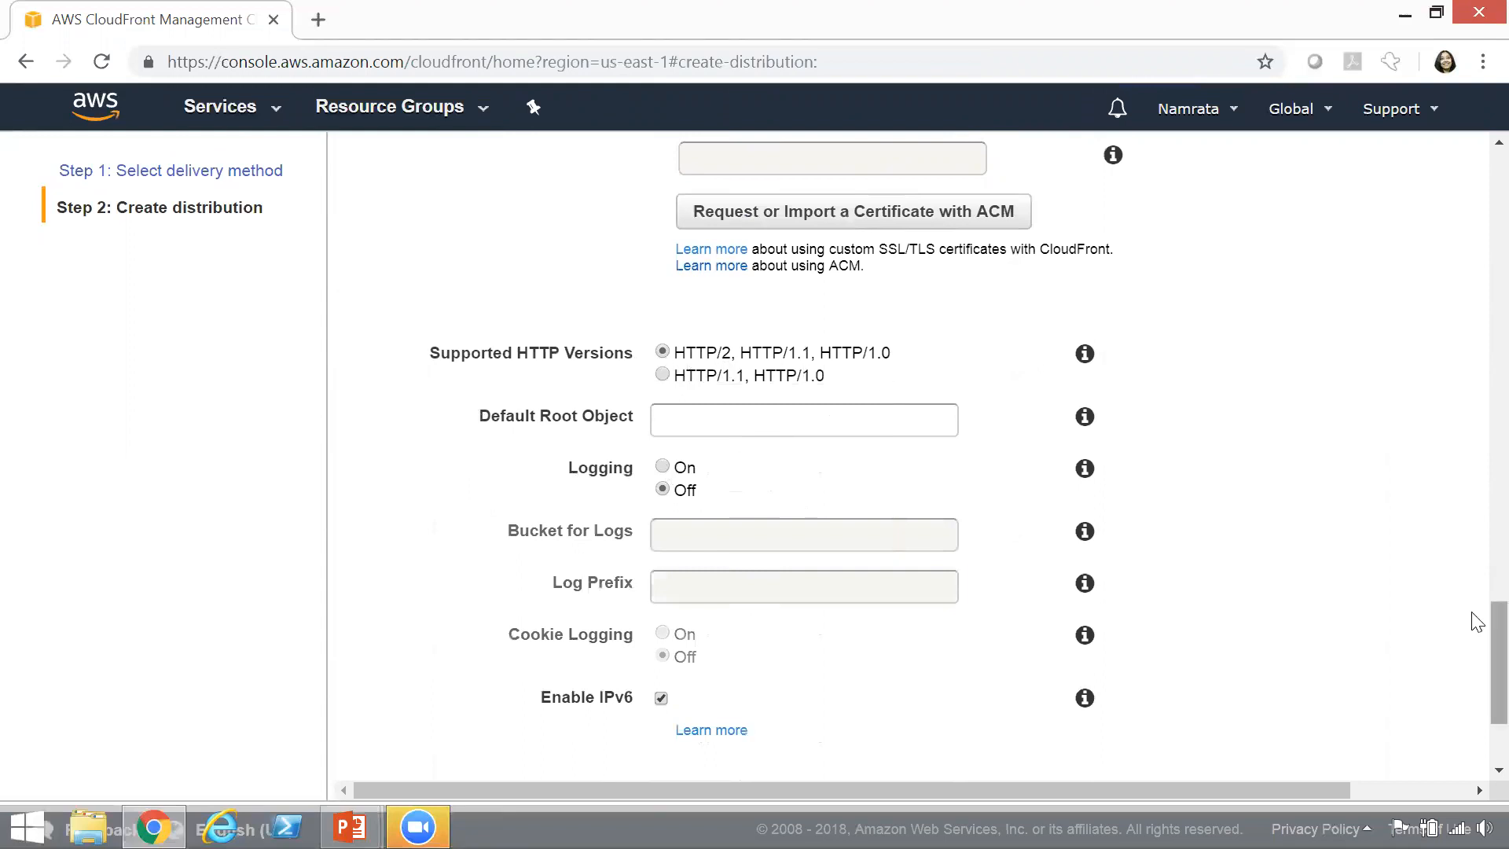
pyautogui.scroll(-3, 1476, 625)
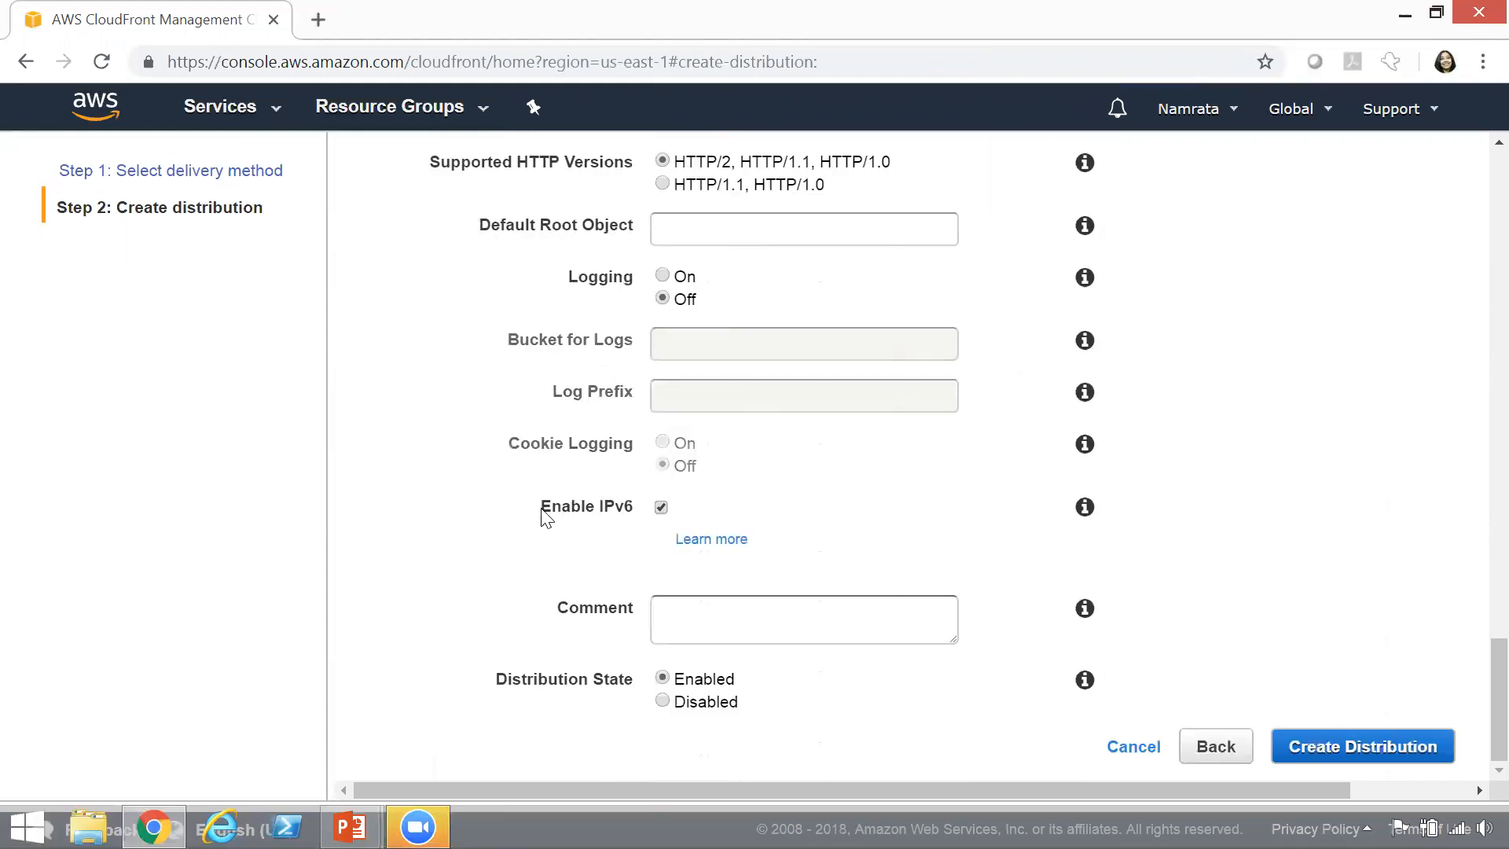
pyautogui.moveTo(534, 507); pyautogui.dragTo(651, 512)
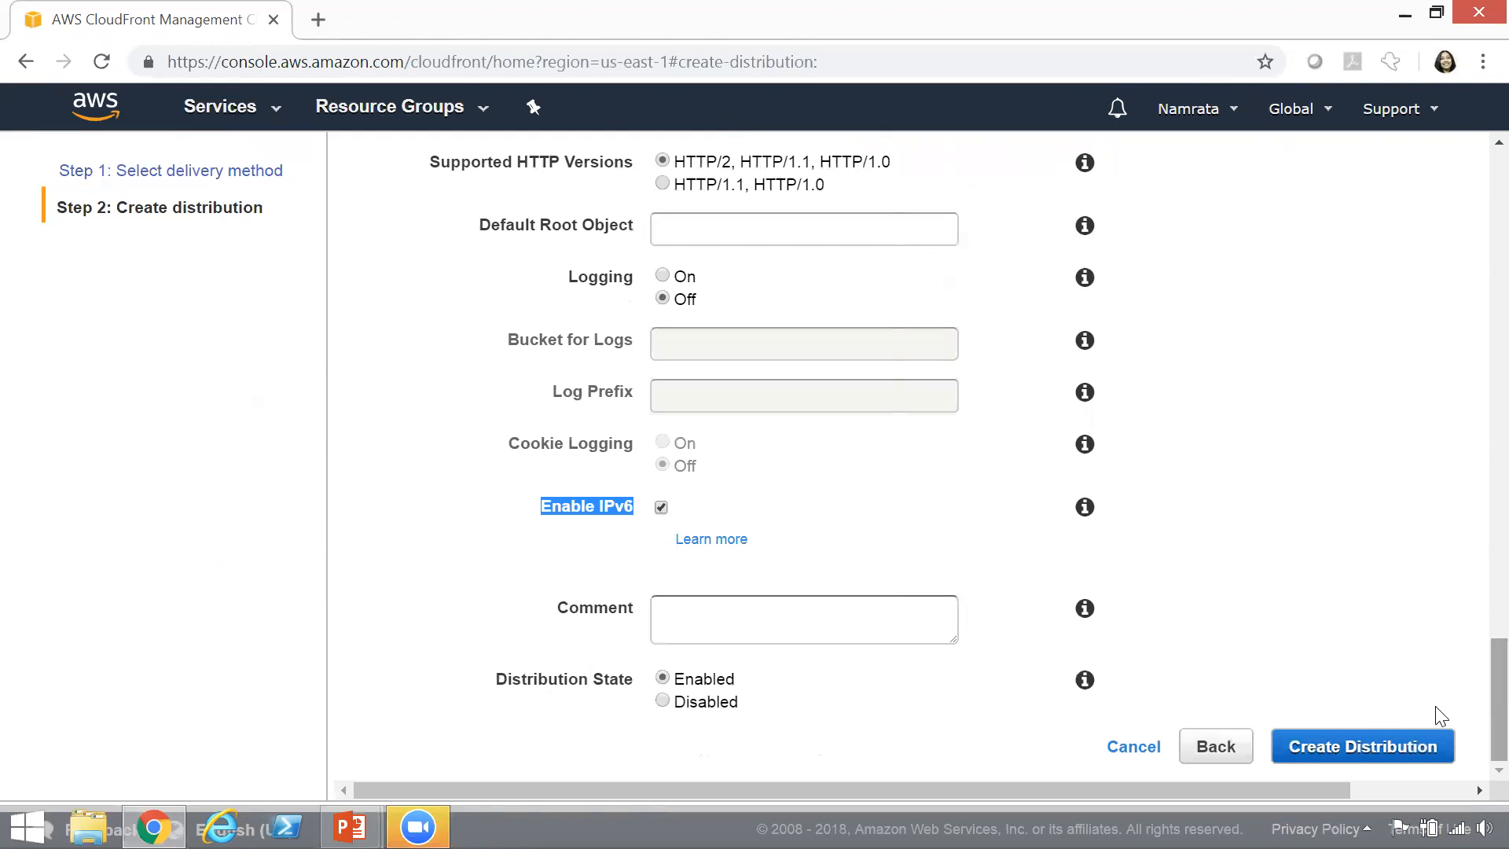
pyautogui.click(1368, 751)
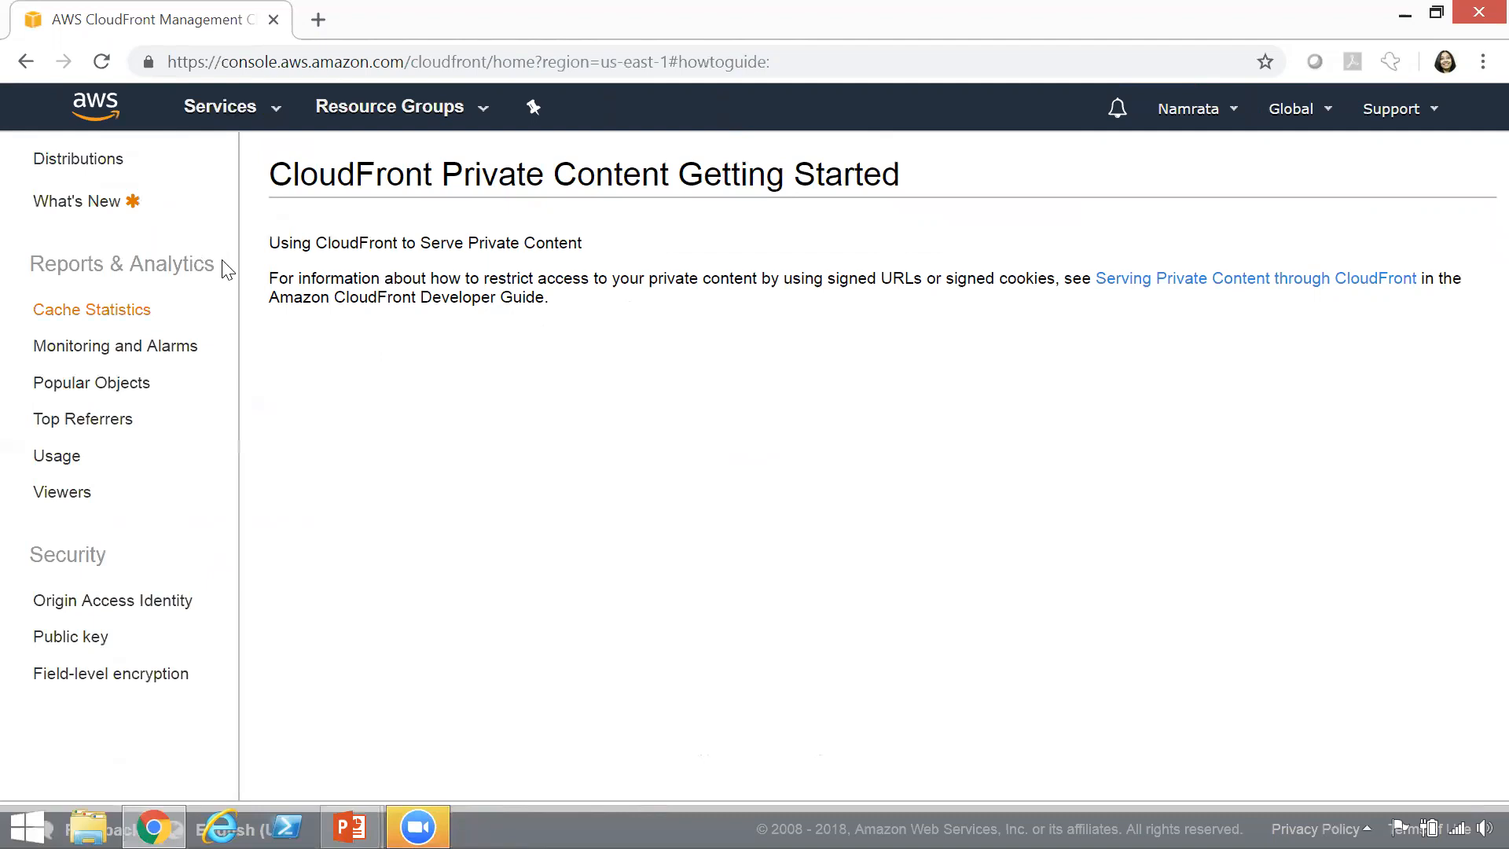
# Open the settings of the newly created web distribution from the list of distributions.
pyautogui.click(93, 160)
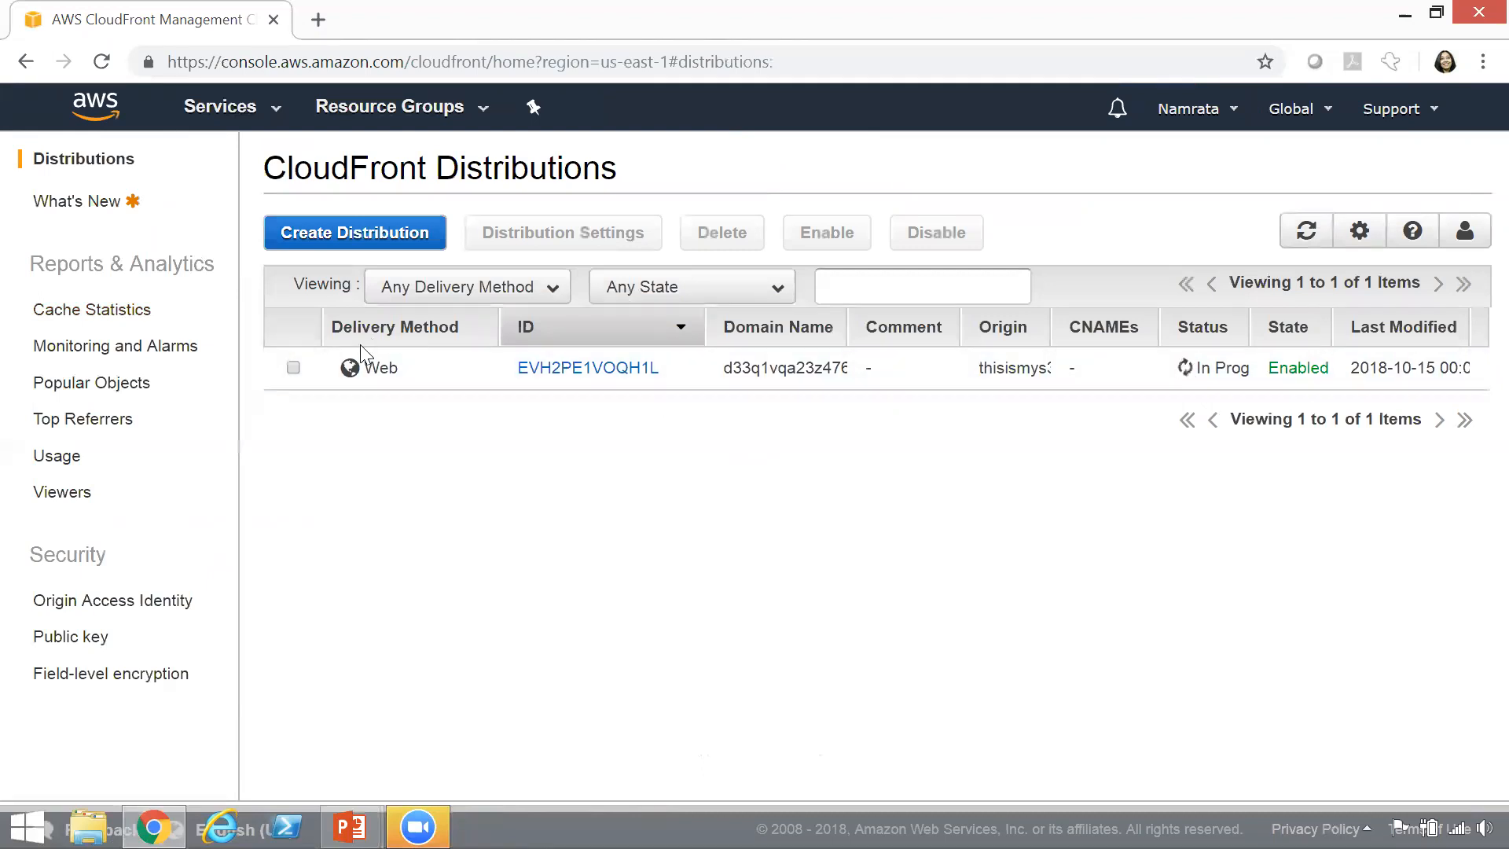
pyautogui.click(294, 371)
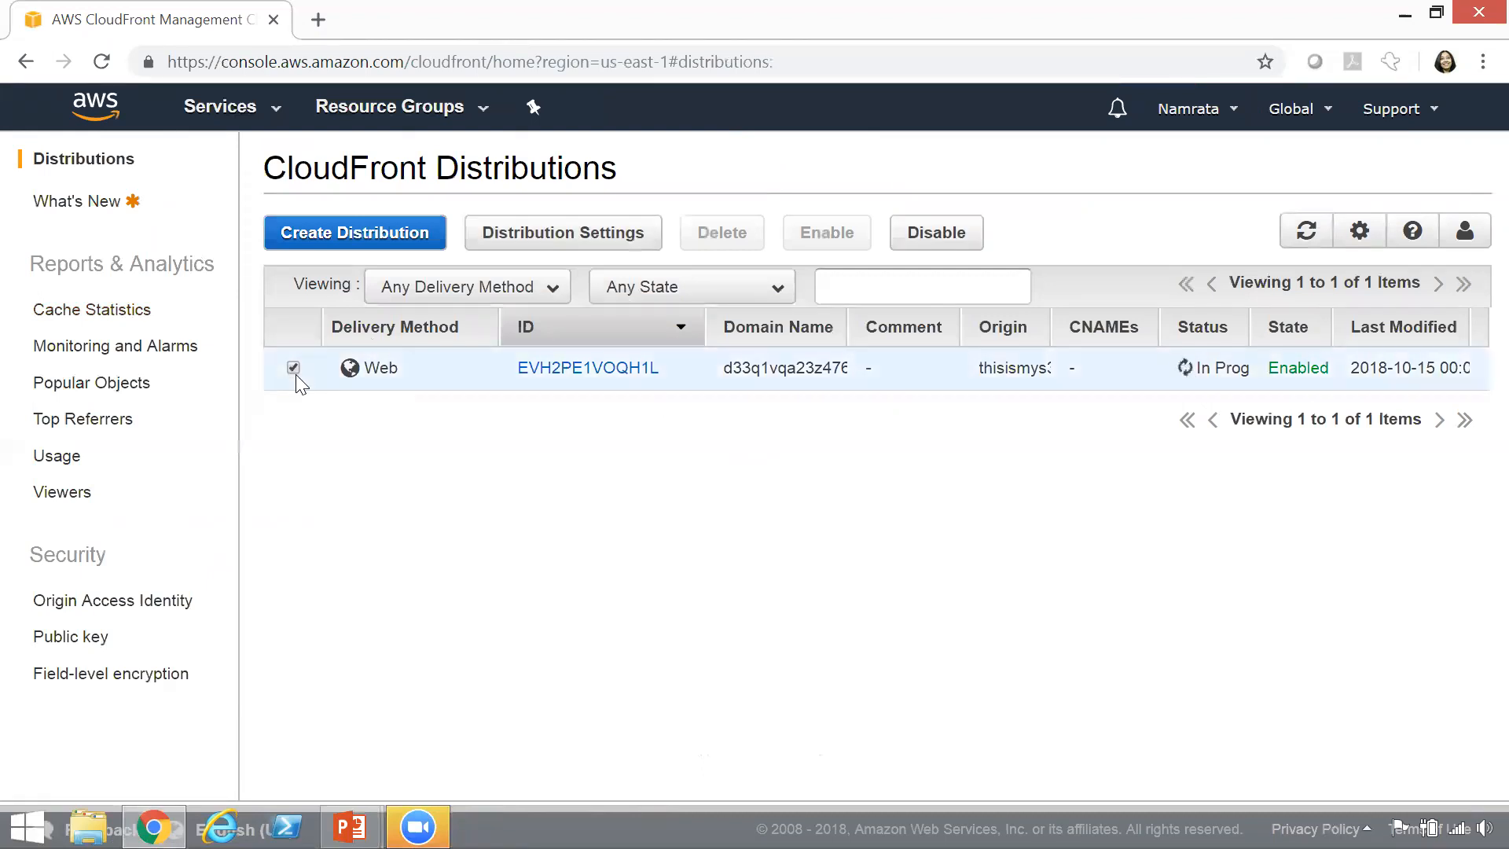
pyautogui.click(581, 369)
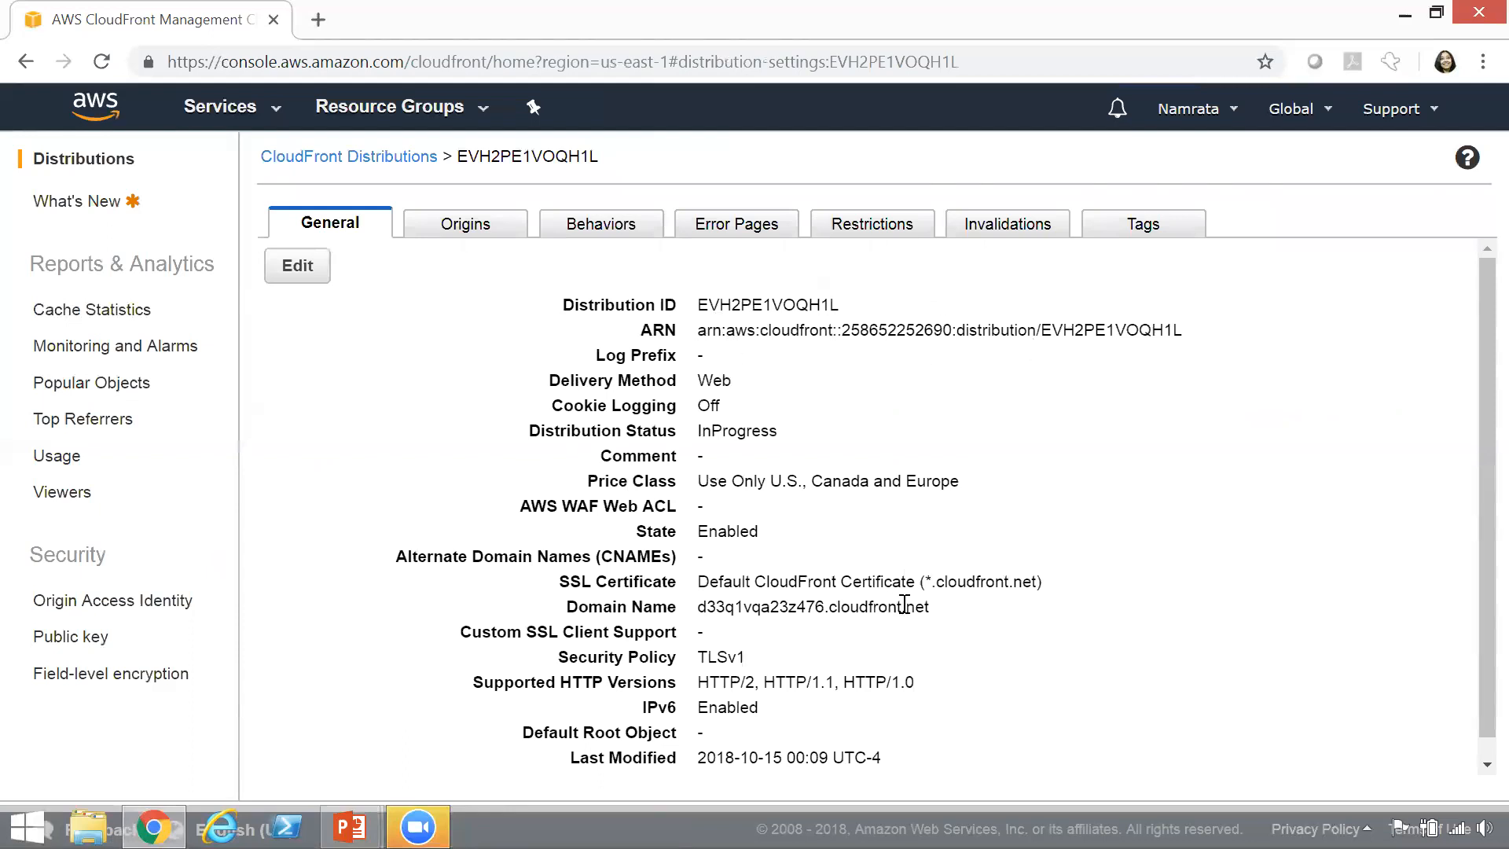
# Copy the distribution's full cloudfront.net domain name from its general details.
pyautogui.moveTo(935, 611)
pyautogui.mouseDown()
pyautogui.moveTo(839, 609)
pyautogui.moveTo(943, 610)
pyautogui.mouseUp()
pyautogui.moveTo(781, 610); pyautogui.dragTo(944, 617)
pyautogui.click(683, 617)
pyautogui.click(944, 618)
pyautogui.doubleClick(932, 610)
pyautogui.hotkey('ctrl', 'c')
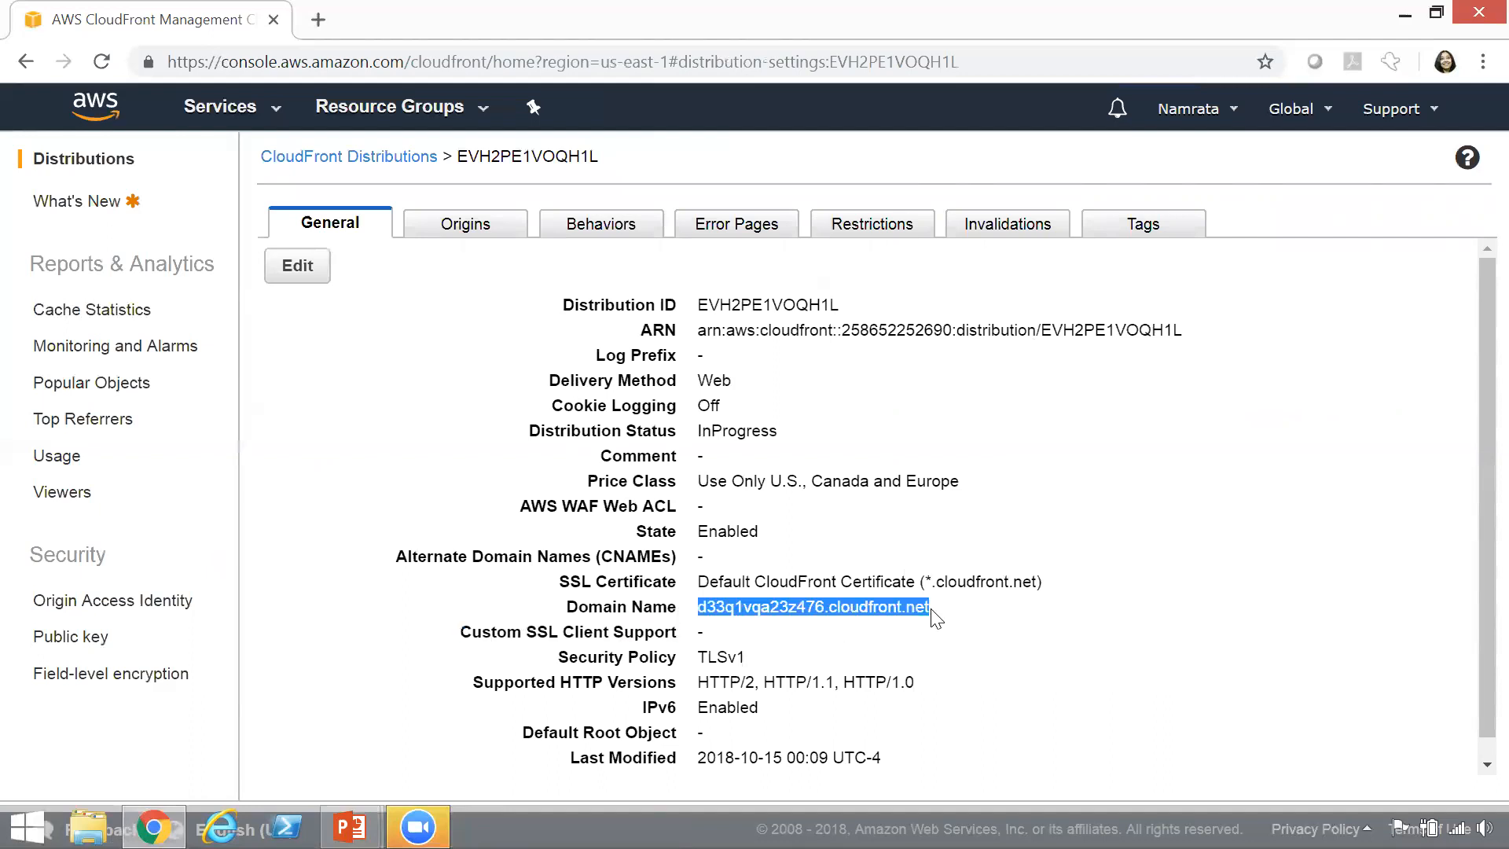
# Open Notepad and paste the copied domain name into it.
pyautogui.press('super+r')
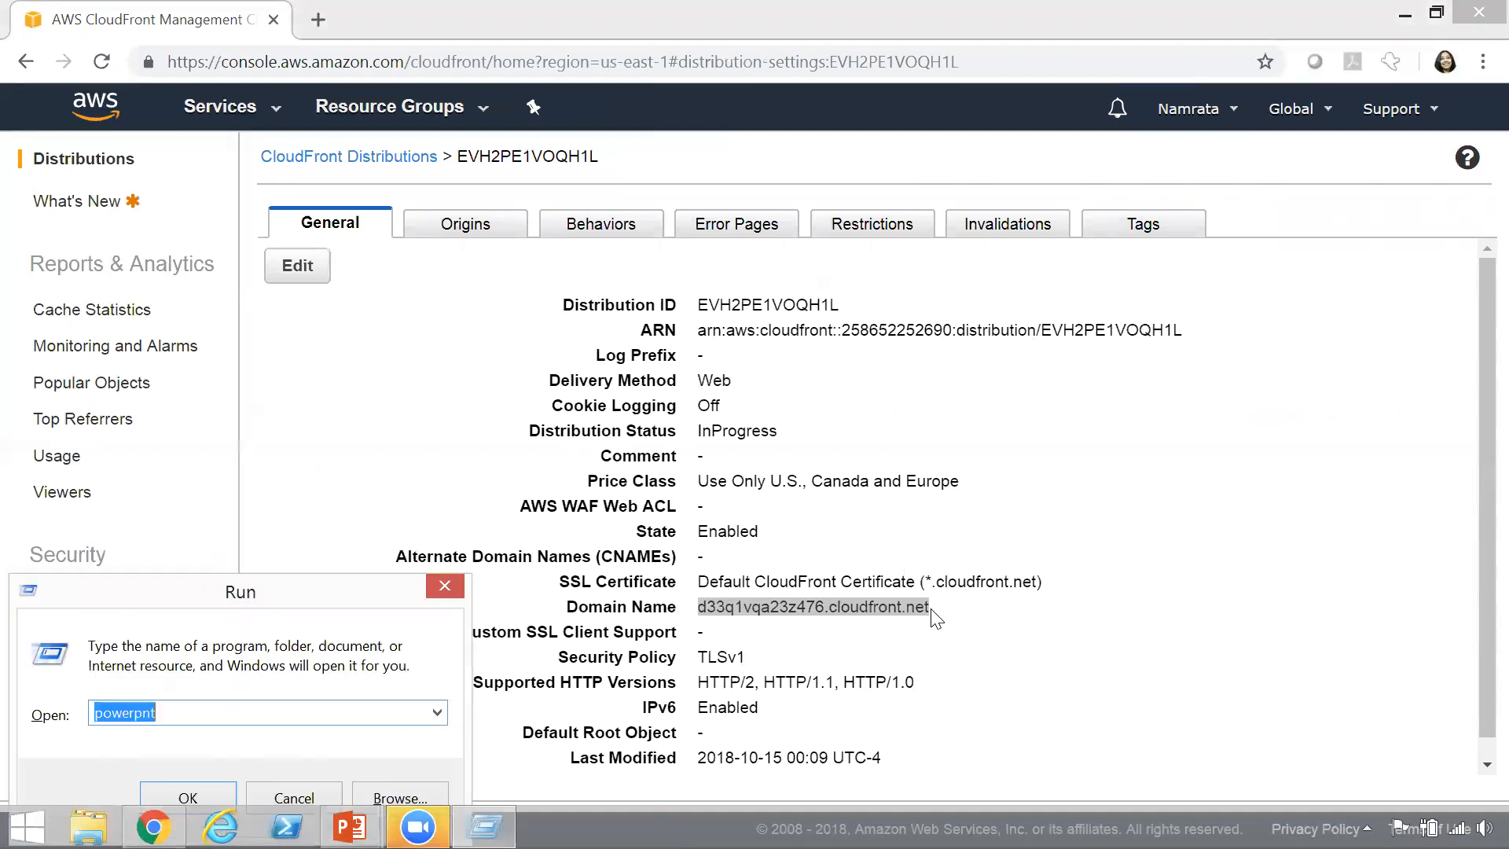
pyautogui.write('notepad')
pyautogui.press('Return')
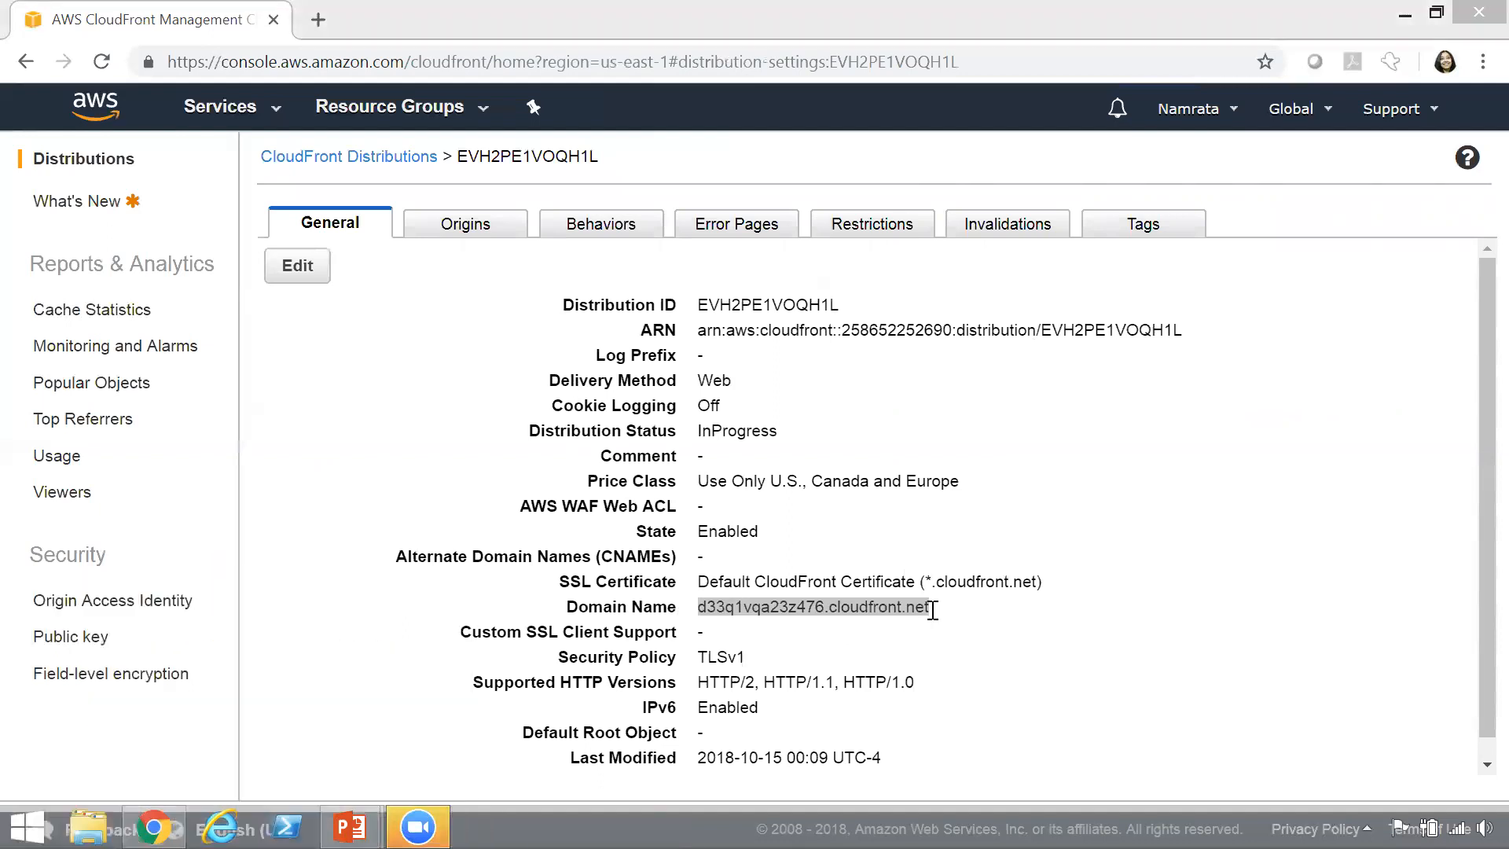
pyautogui.hotkey('ctrl', 'v')
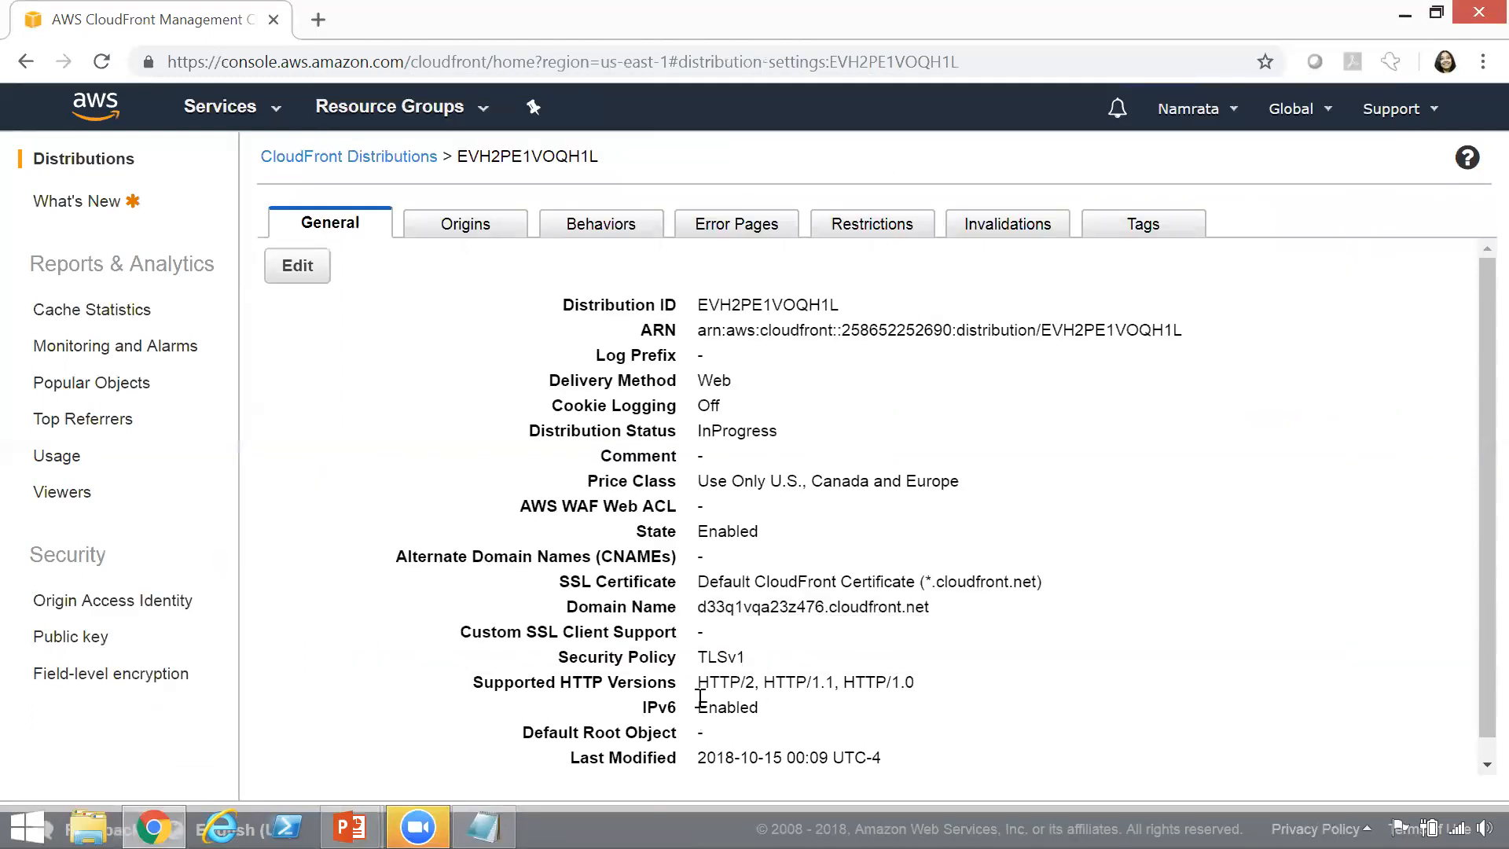
# Review the distribution's origins, the default behavior's viewer protocol policy, and the custom error page settings.
pyautogui.click(484, 224)
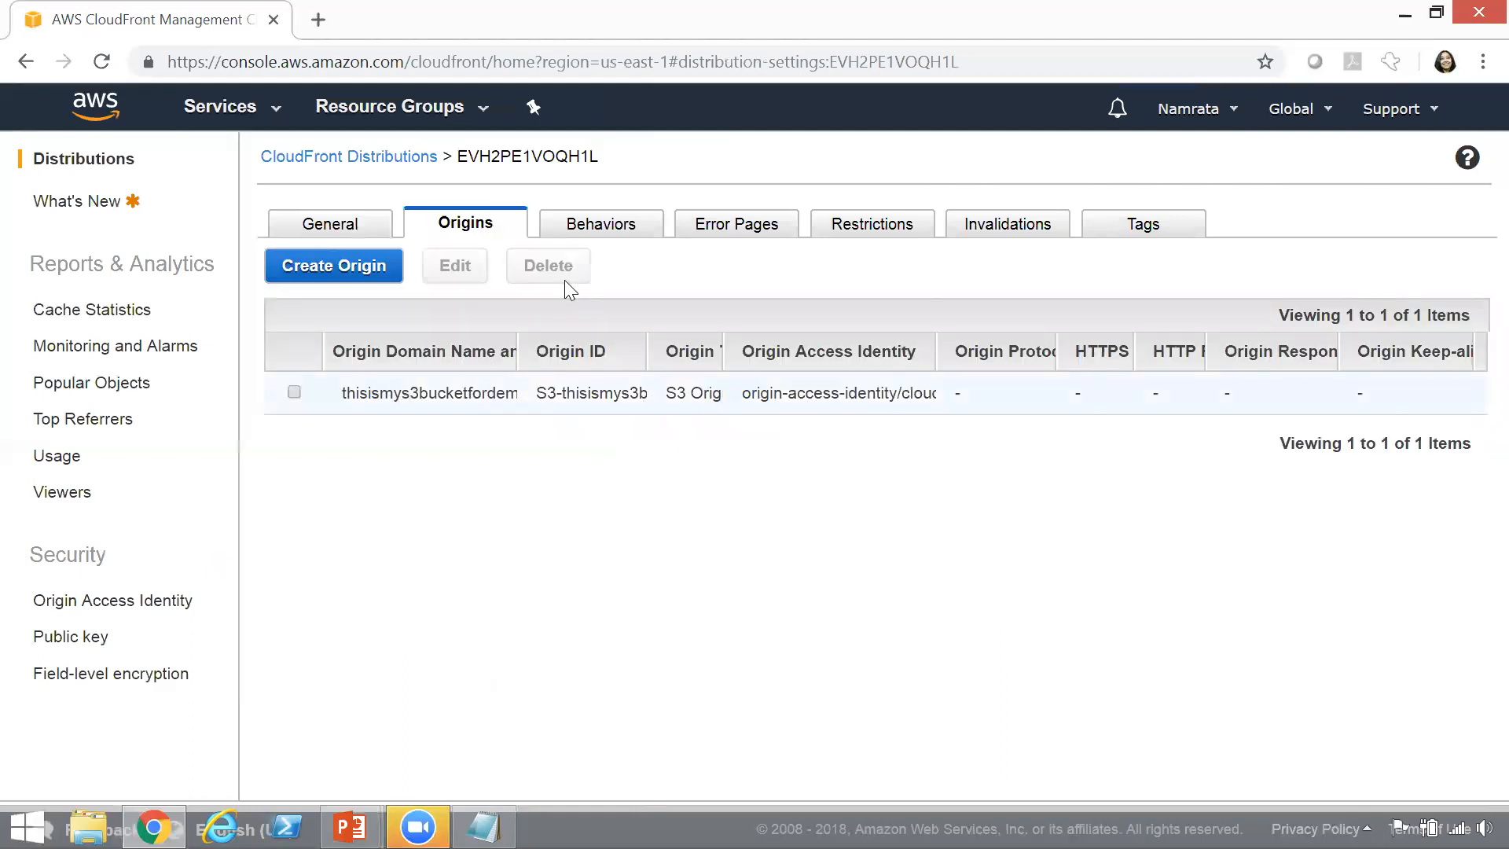
pyautogui.click(626, 227)
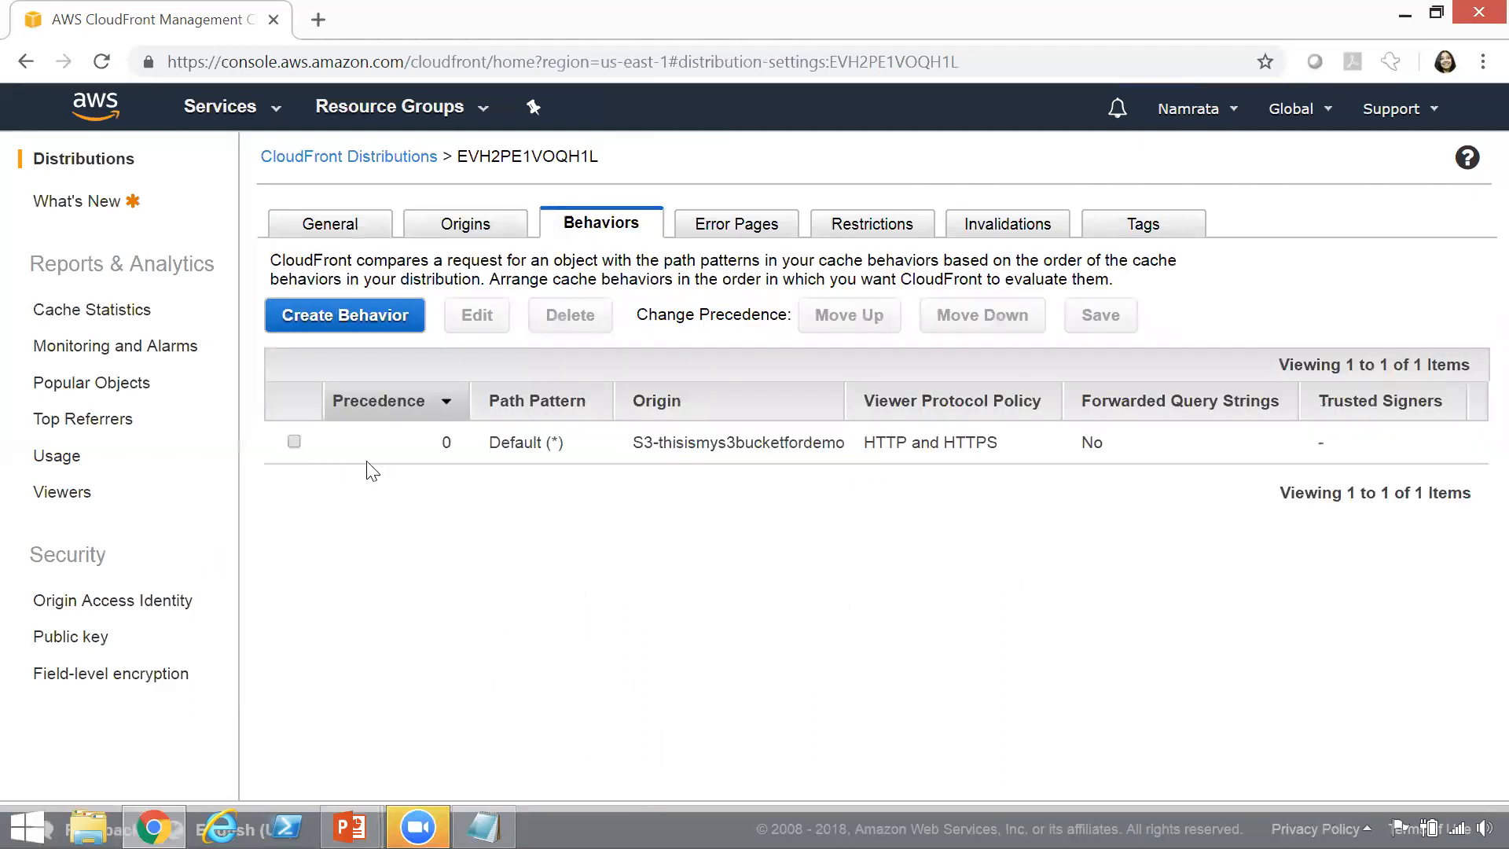
pyautogui.click(294, 442)
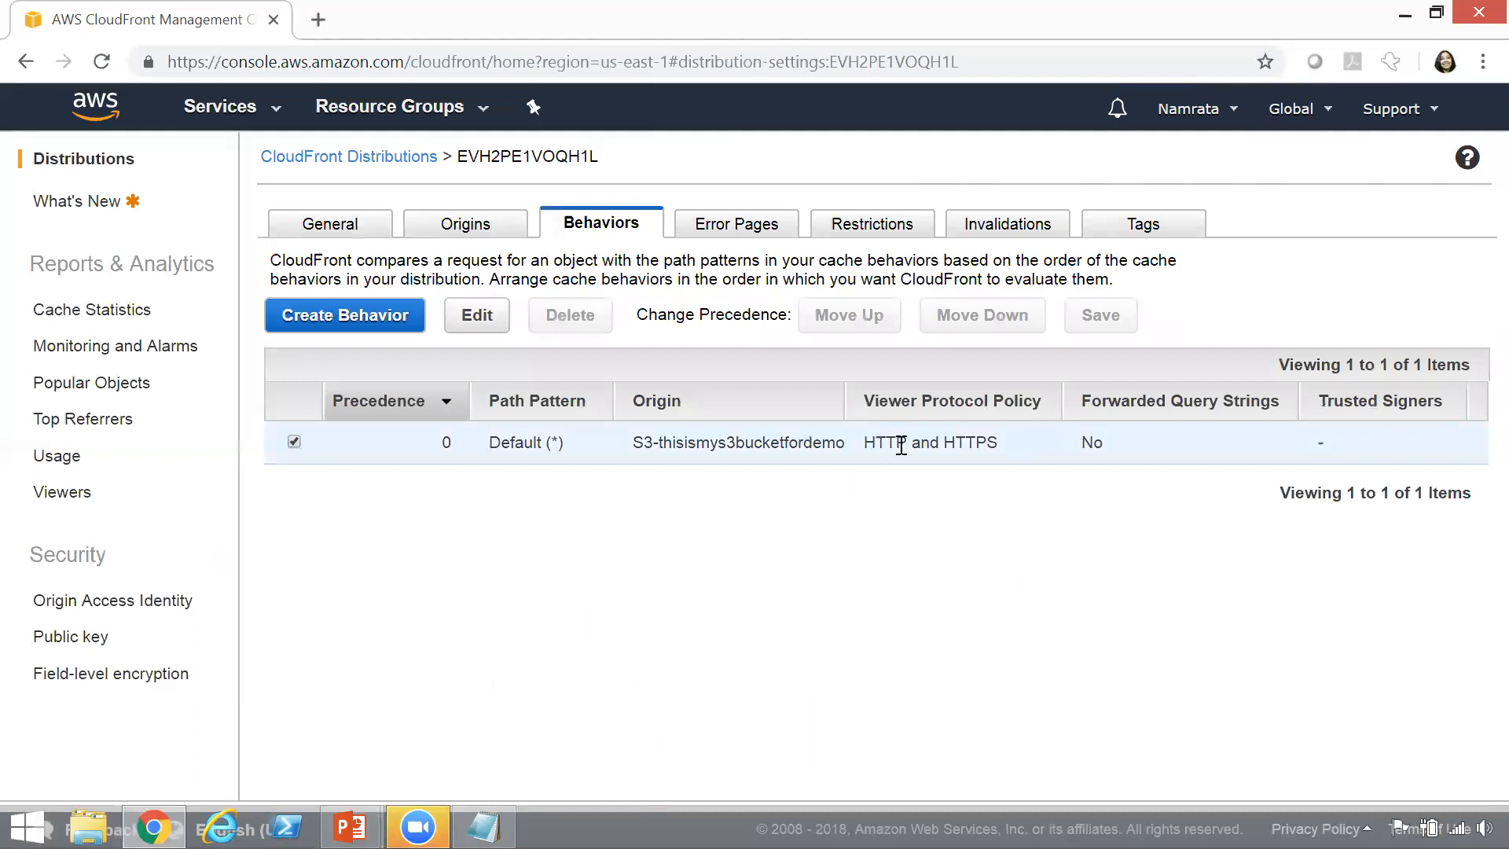
pyautogui.moveTo(1000, 444); pyautogui.dragTo(851, 439)
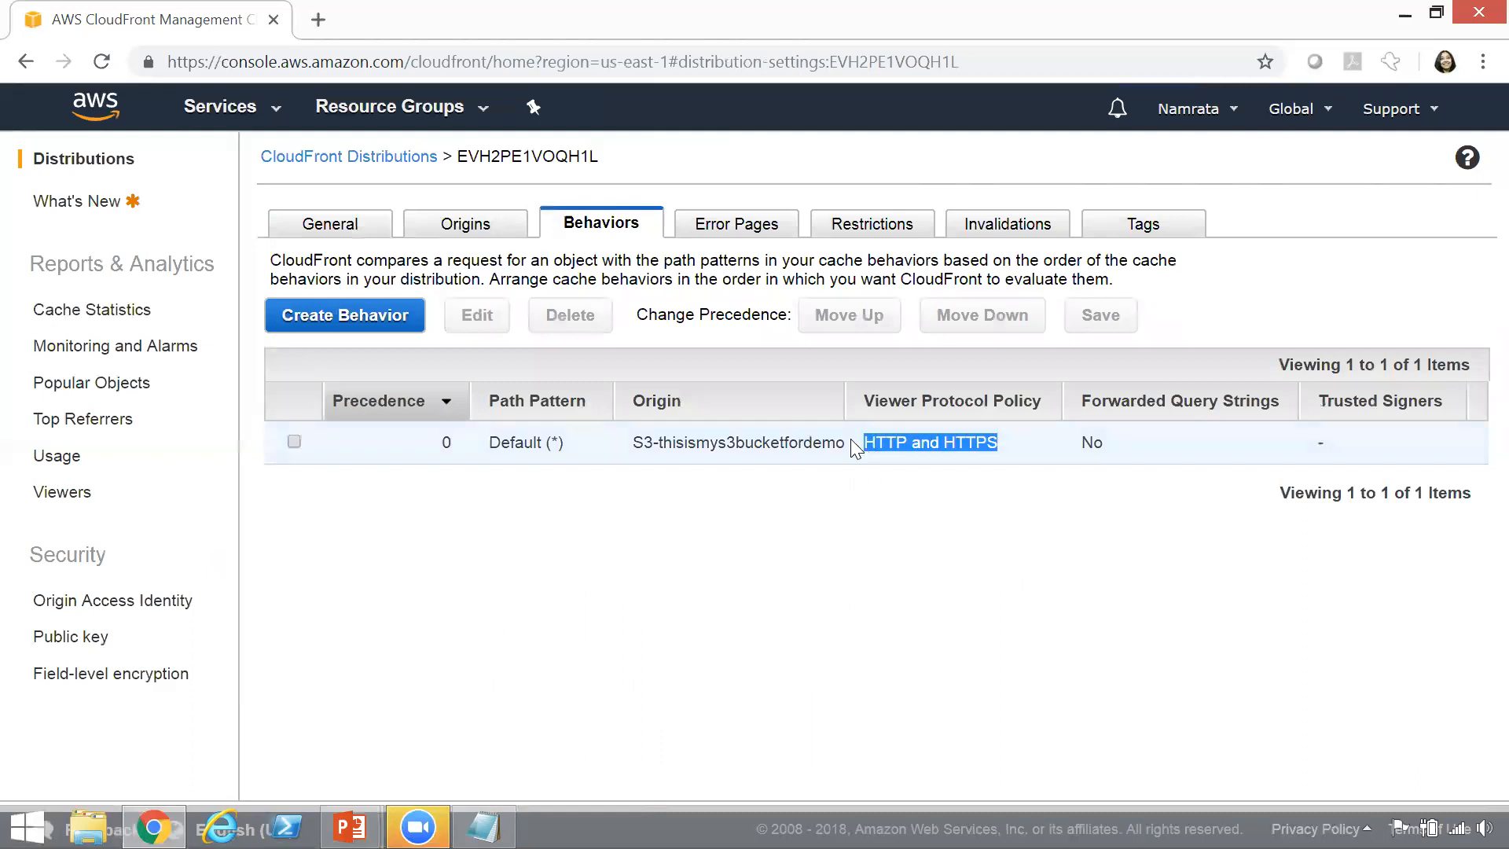
pyautogui.click(723, 226)
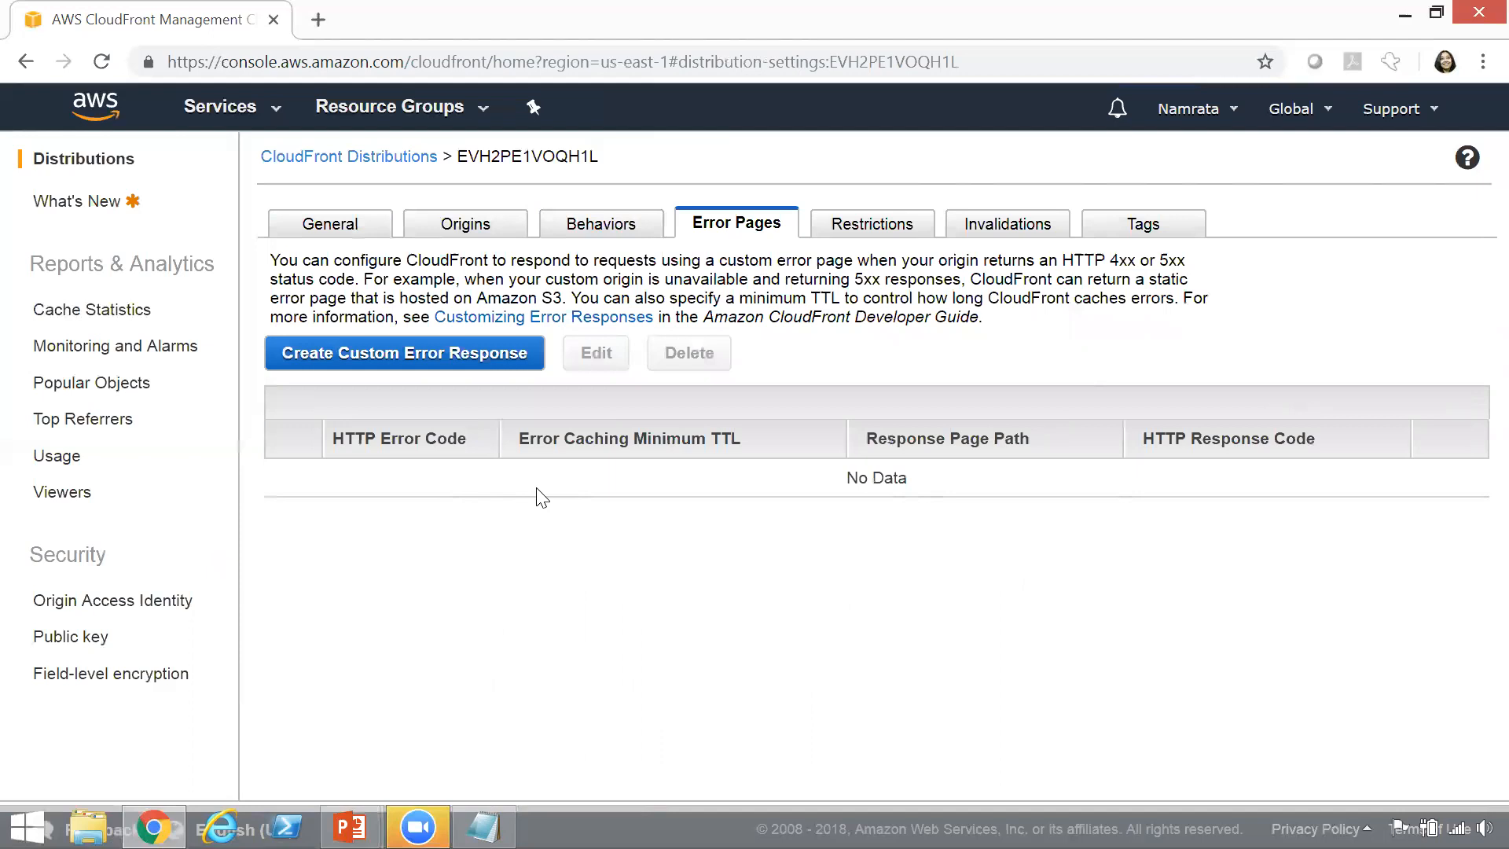
# Start a custom error response for HTTP error code 403: Forbidden and enable the customized error response.
pyautogui.click(484, 356)
pyautogui.click(515, 297)
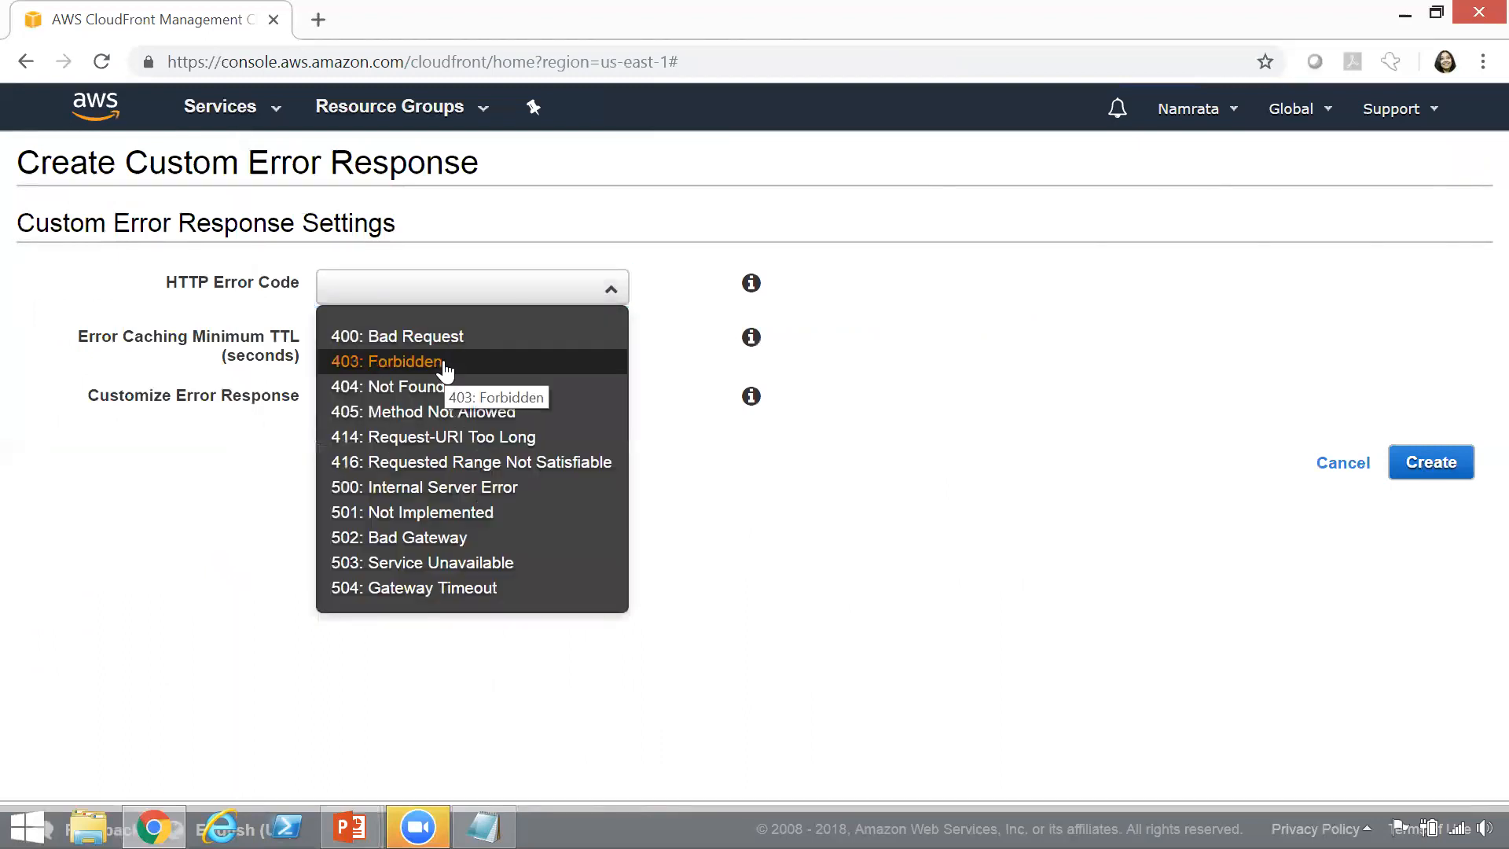
pyautogui.click(445, 363)
pyautogui.click(410, 337)
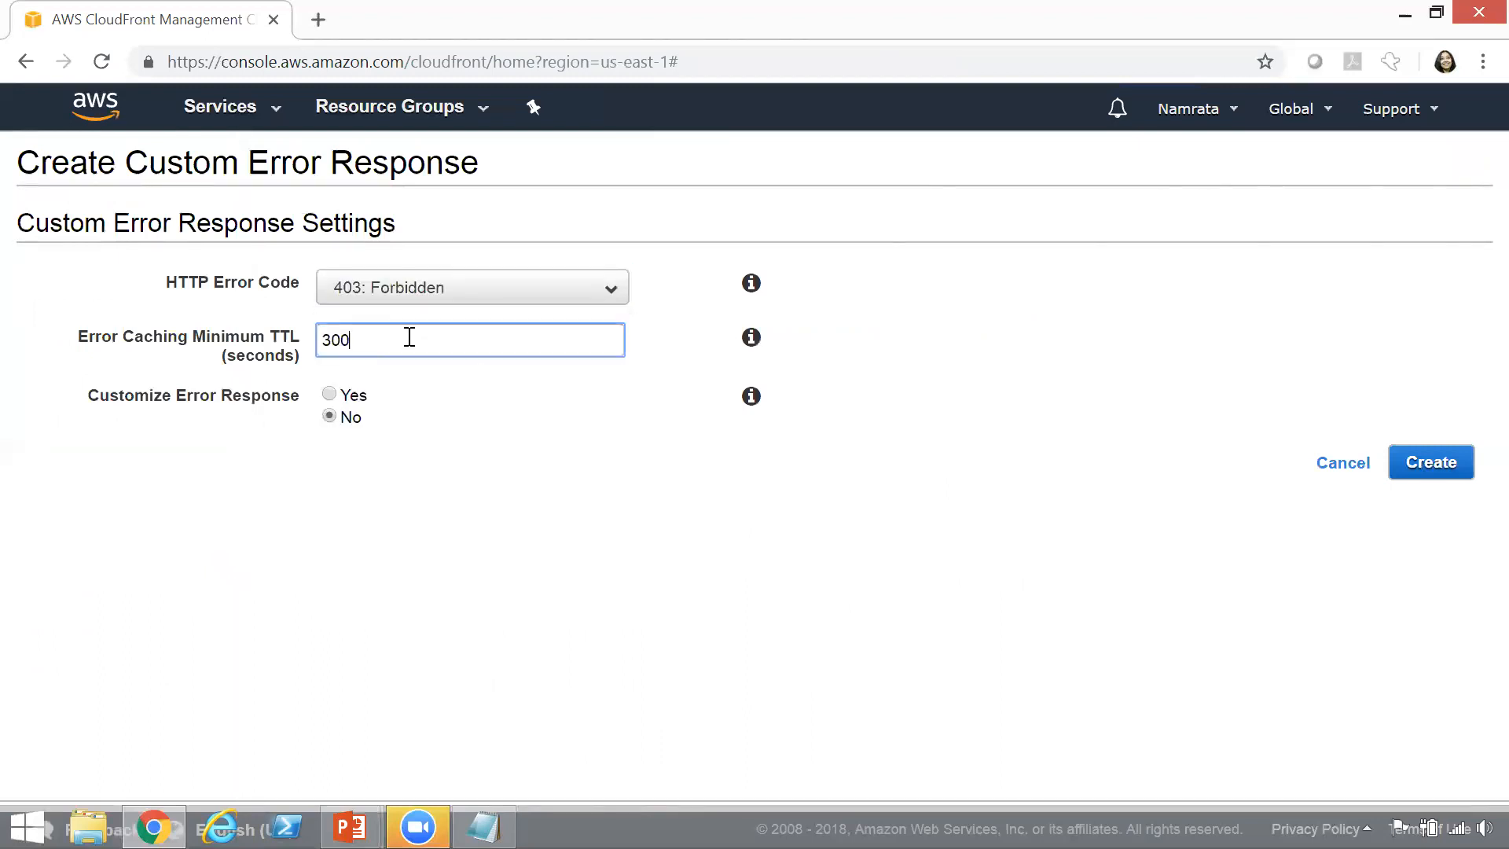
pyautogui.click(344, 396)
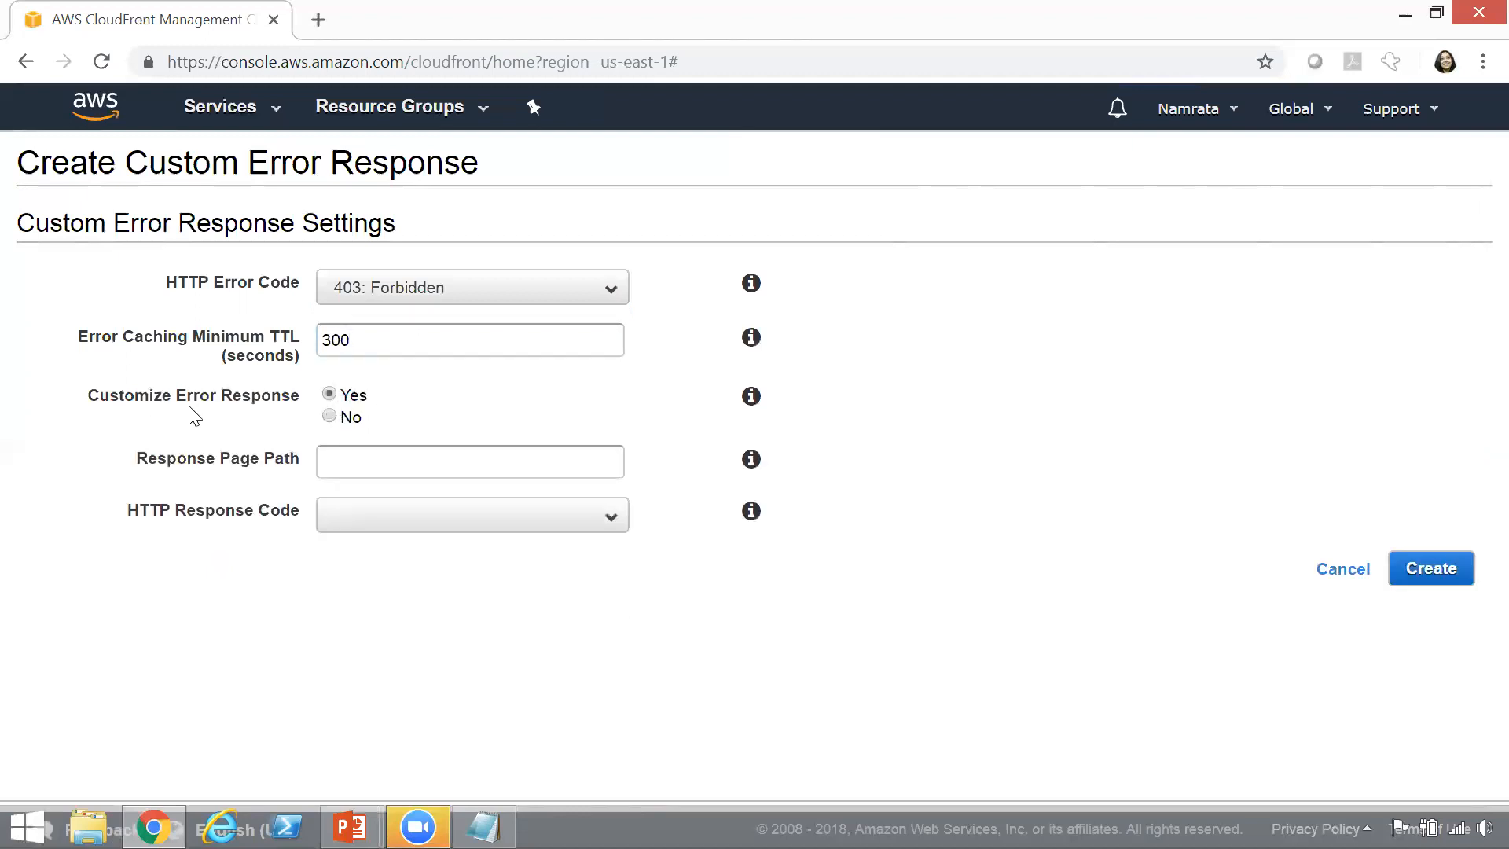
# Set the response page path to /error.html and the HTTP response code to 400: Bad Request, and create the error response.
pyautogui.click(359, 466)
pyautogui.write('/error')
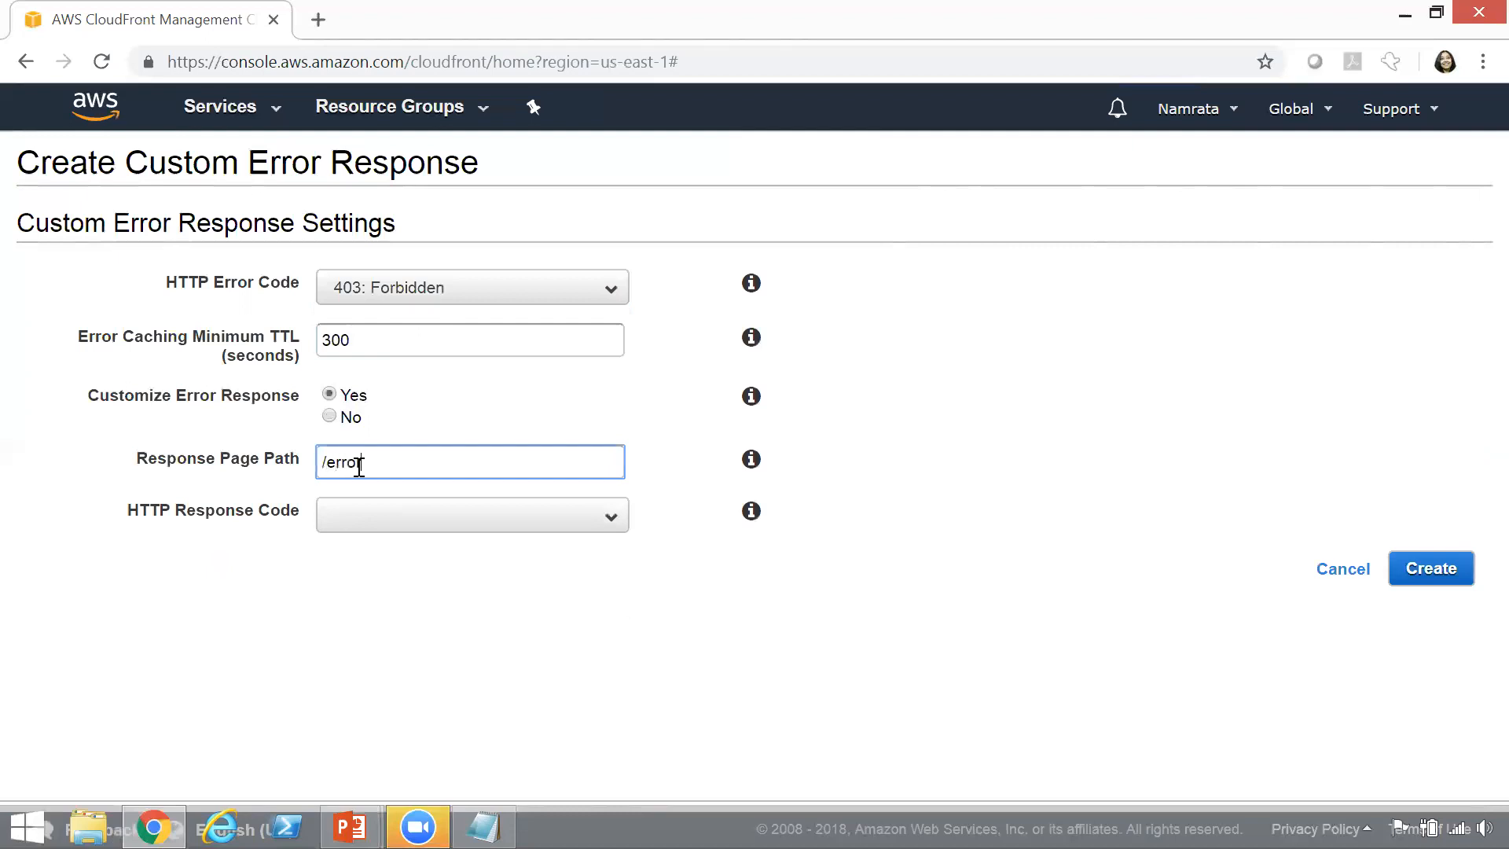
pyautogui.write('.html')
pyautogui.click(387, 519)
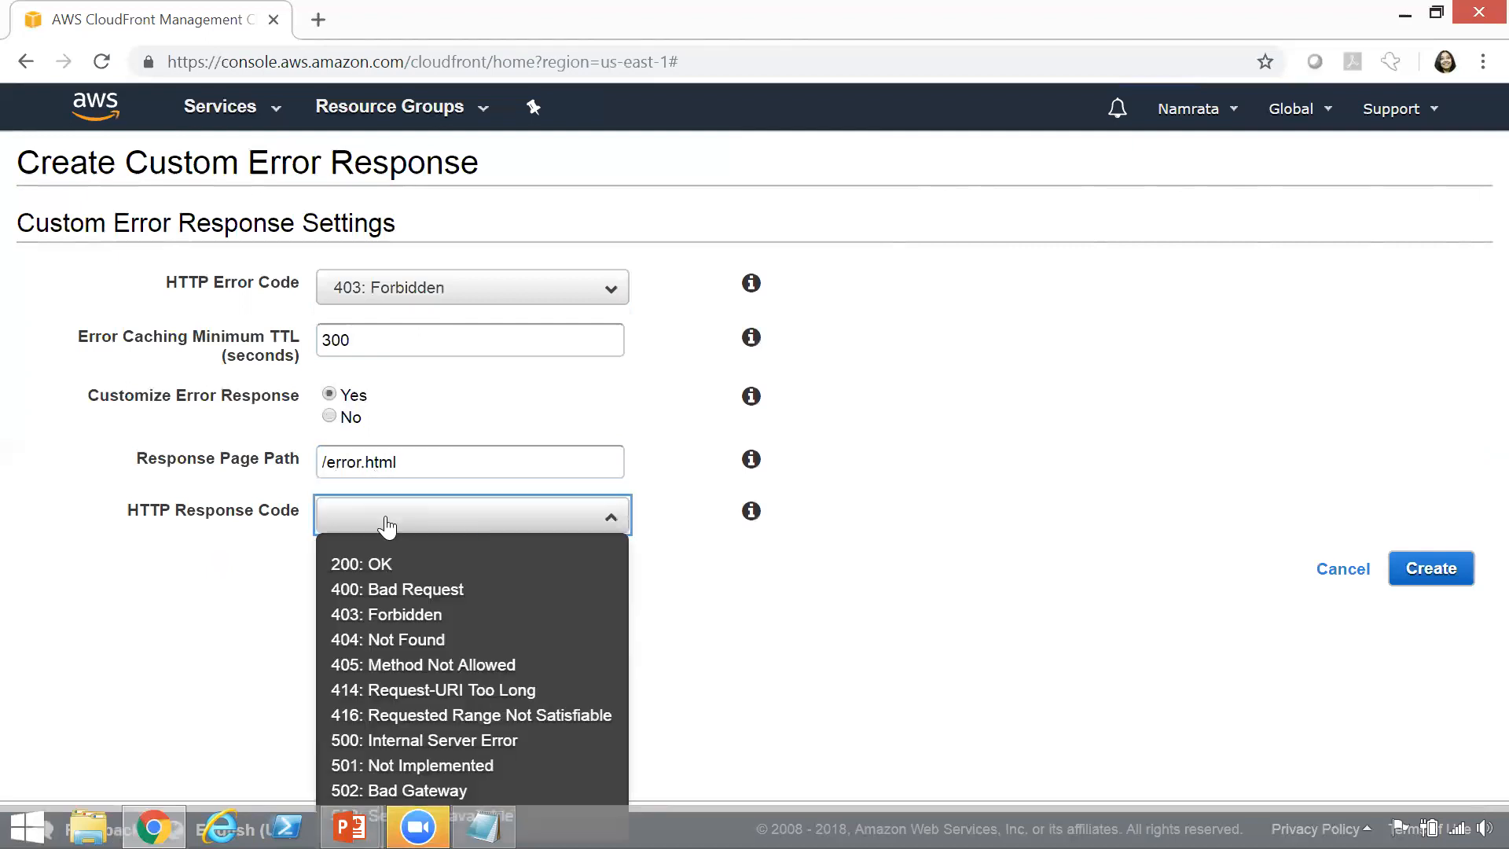
pyautogui.click(441, 605)
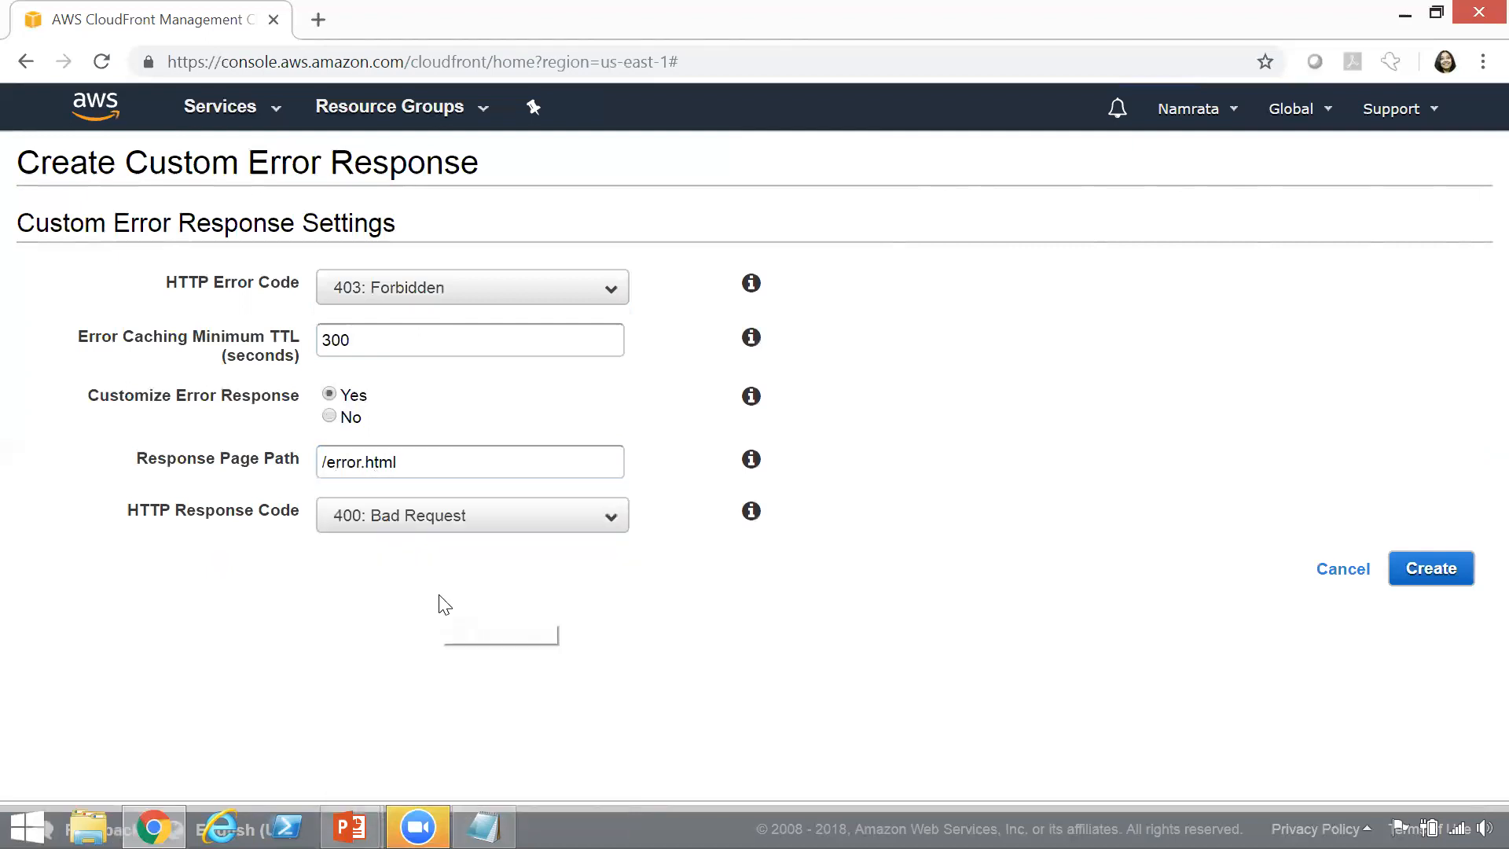
pyautogui.click(1461, 575)
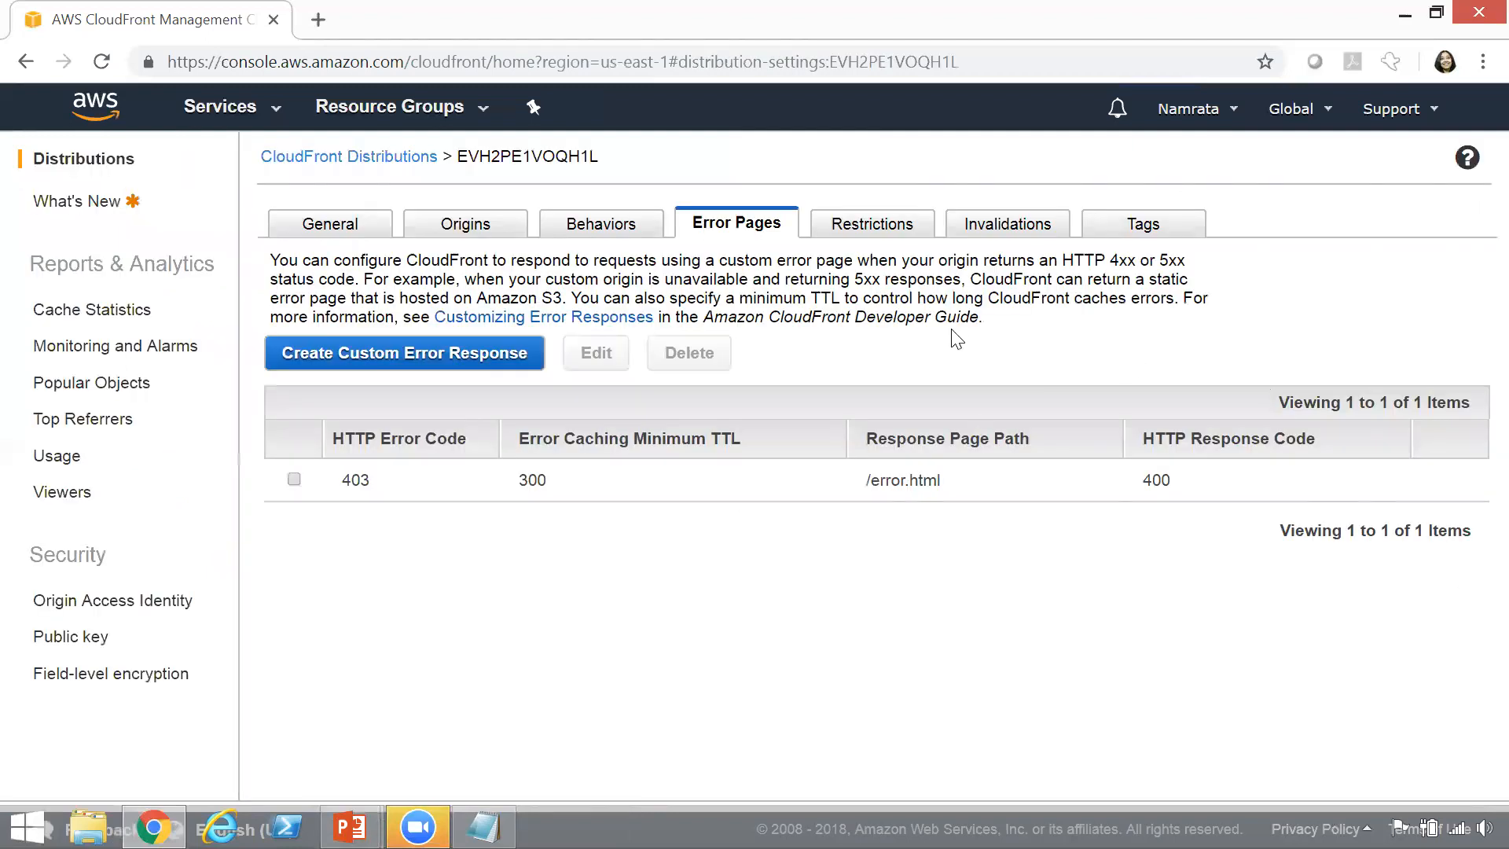
# Review the distribution's geo restriction, invalidation and tag settings.
pyautogui.click(878, 241)
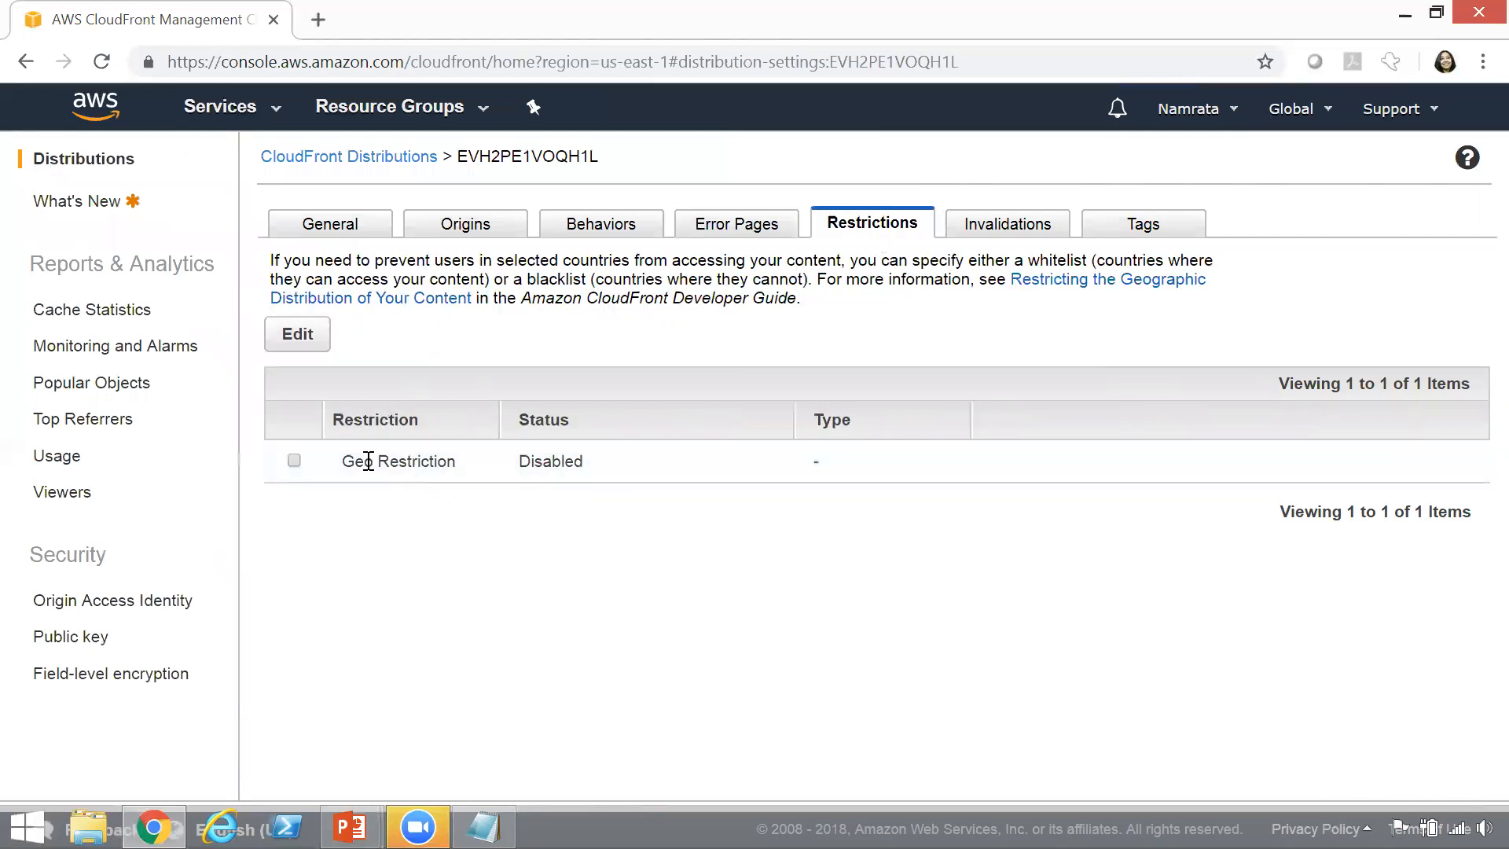
pyautogui.click(1014, 232)
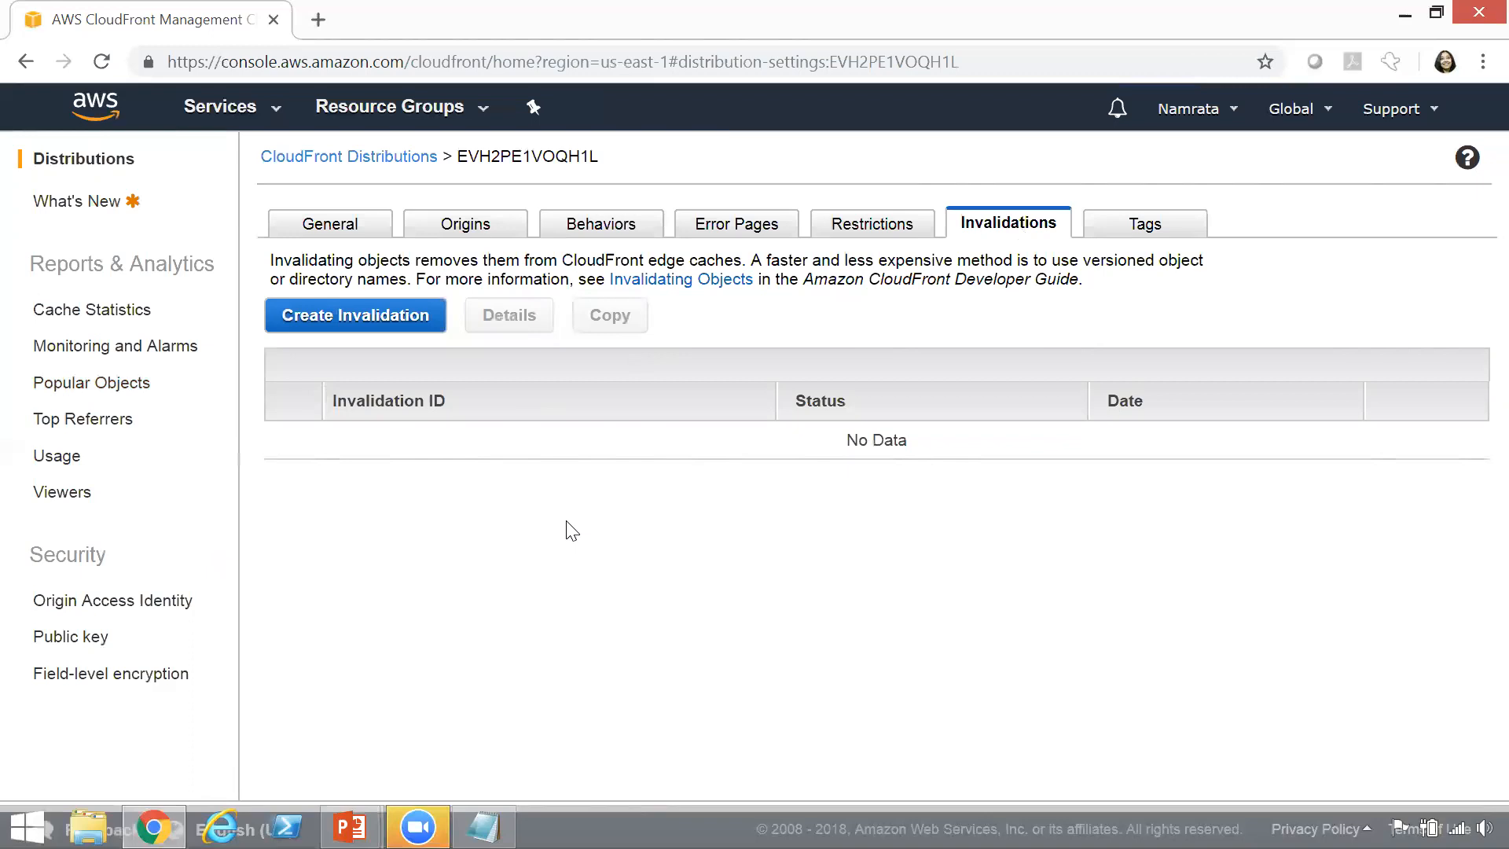
pyautogui.click(1164, 225)
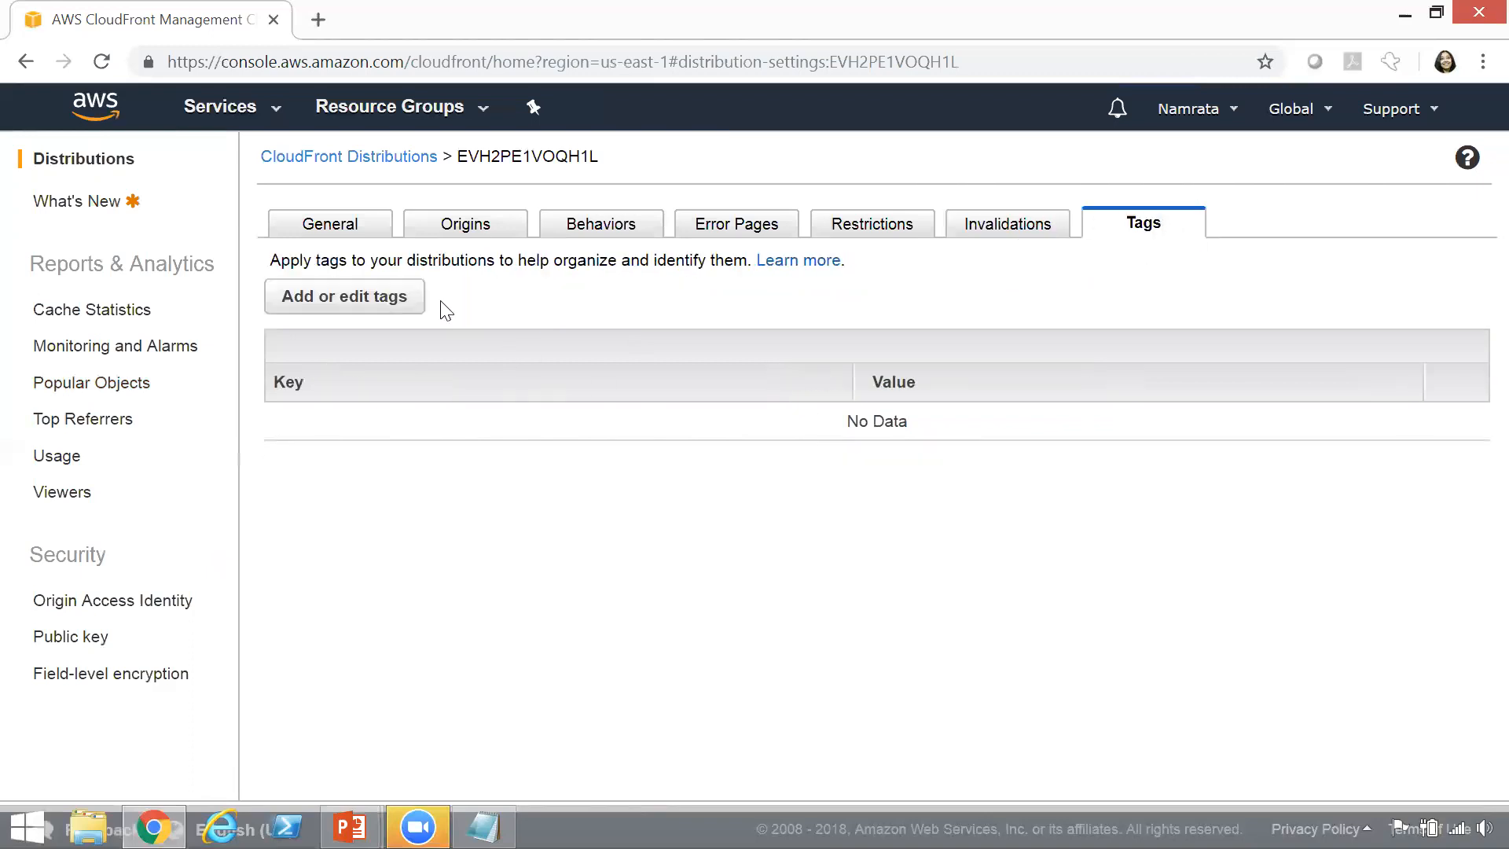
# Add a tag to the distribution with the key Name and the value S3 Distribution, and save it.
pyautogui.click(372, 307)
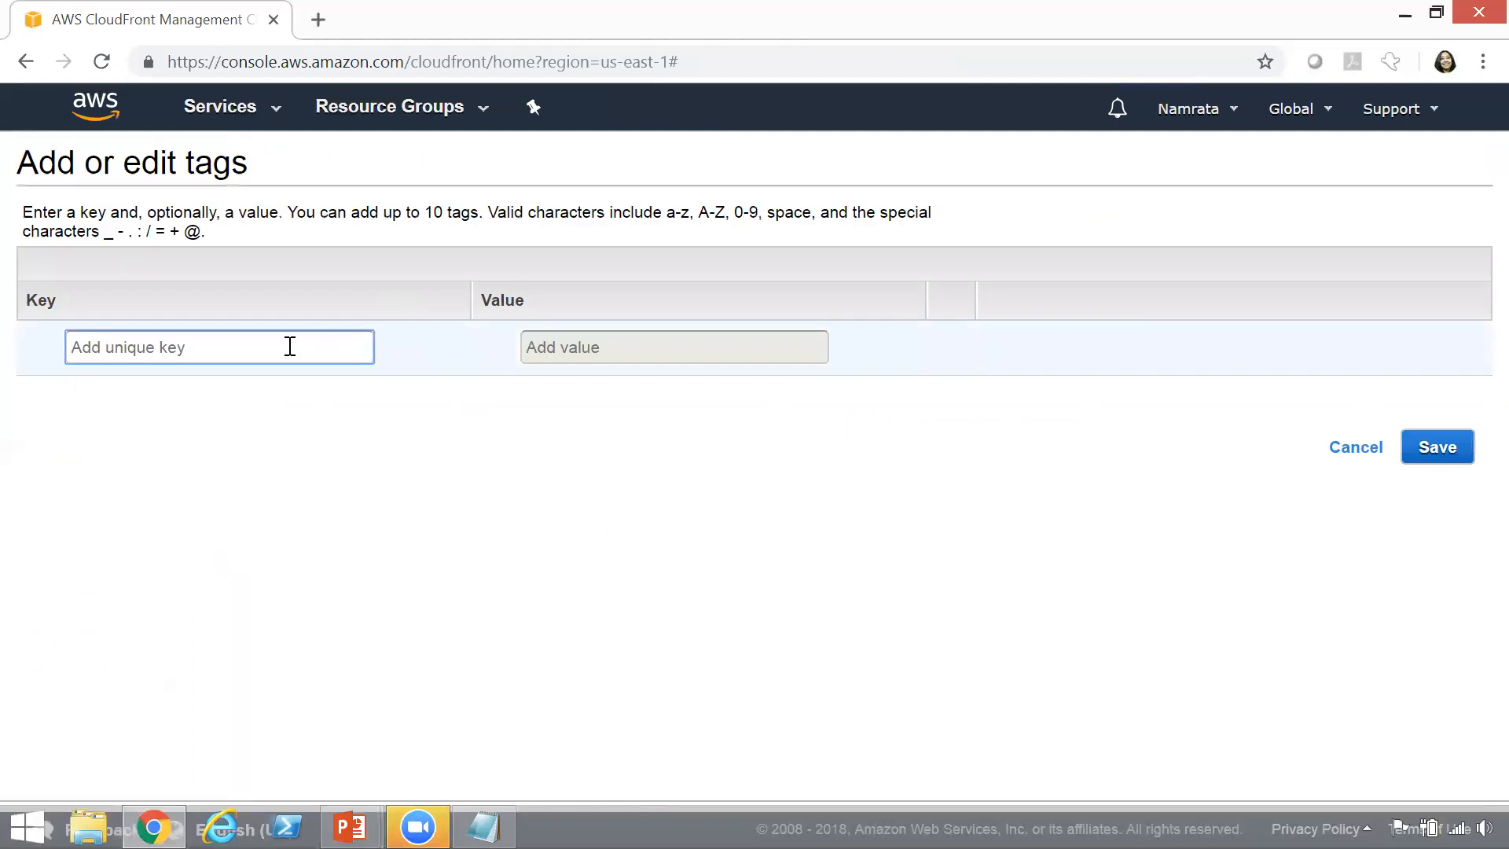
pyautogui.write('Nme')
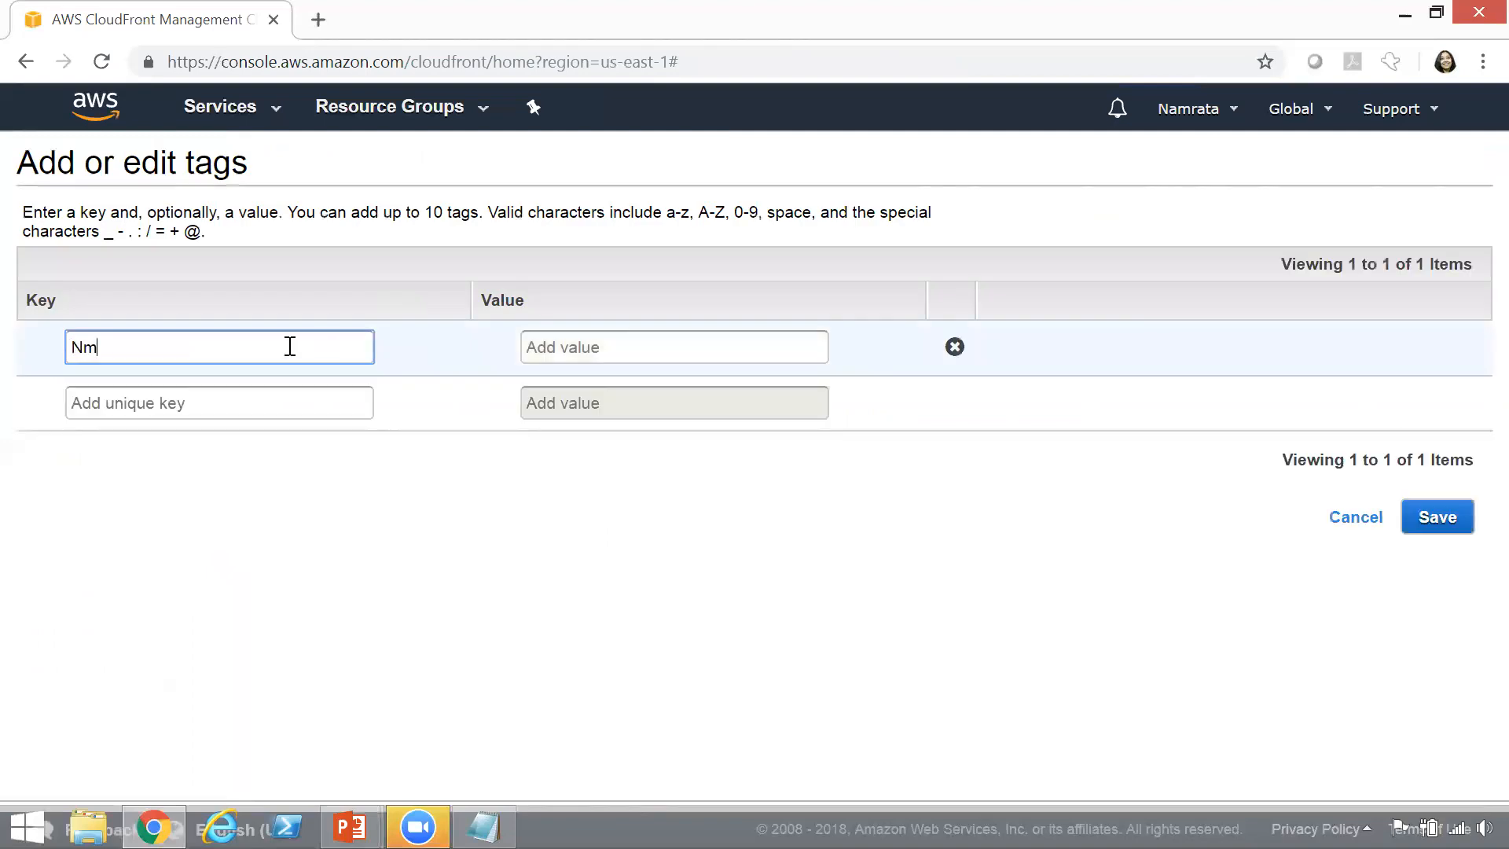
pyautogui.press('BackSpace')
pyautogui.write('ame')
pyautogui.press('Tab')
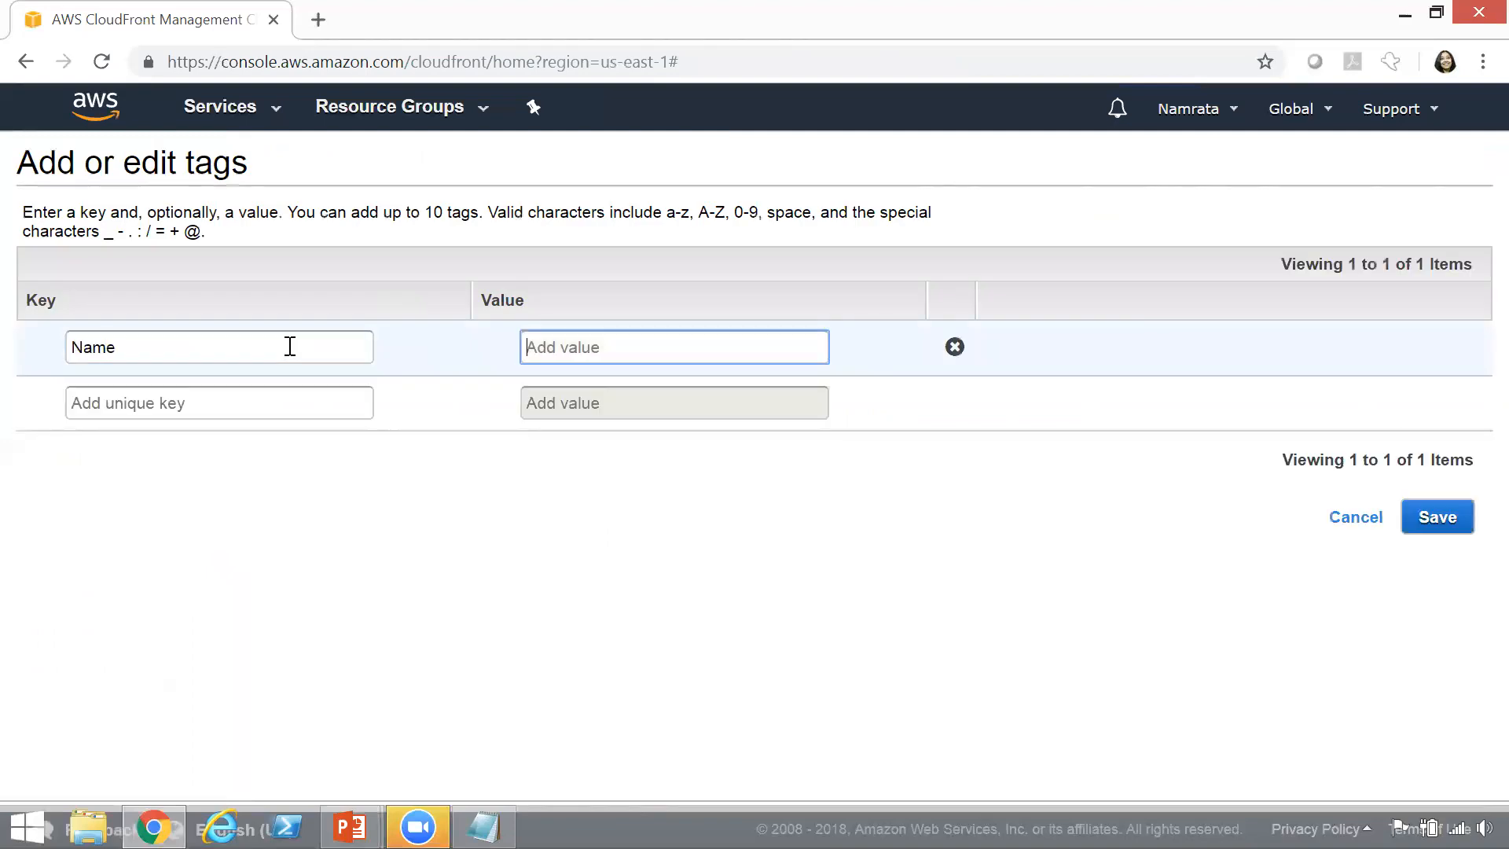
pyautogui.write('S3 Distribution')
pyautogui.click(1431, 517)
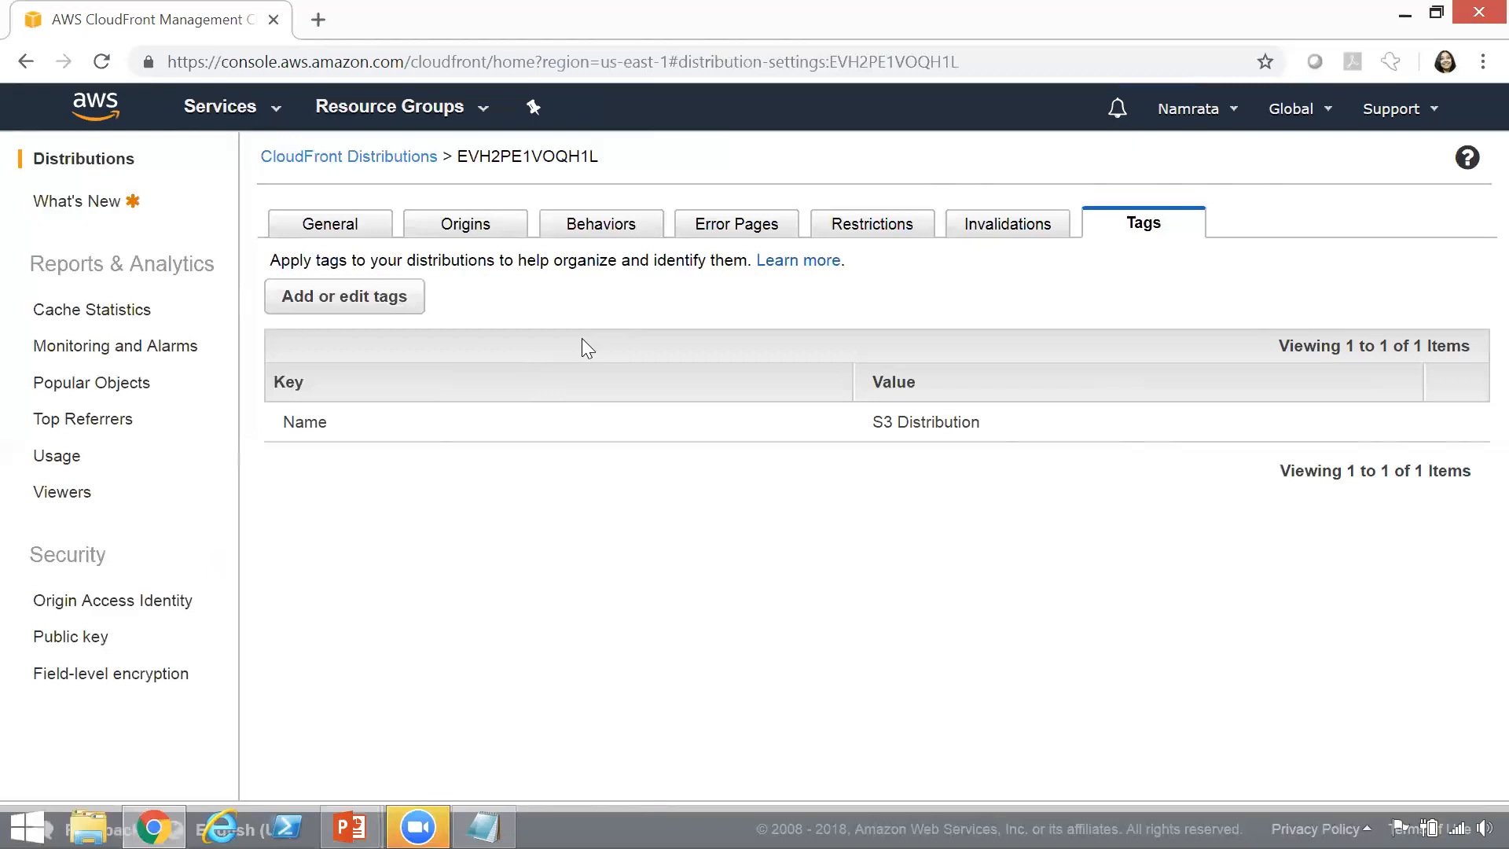
# Check the distribution's general details, and view the origin access identities with the Comment column widened to show the full names.
pyautogui.click(313, 221)
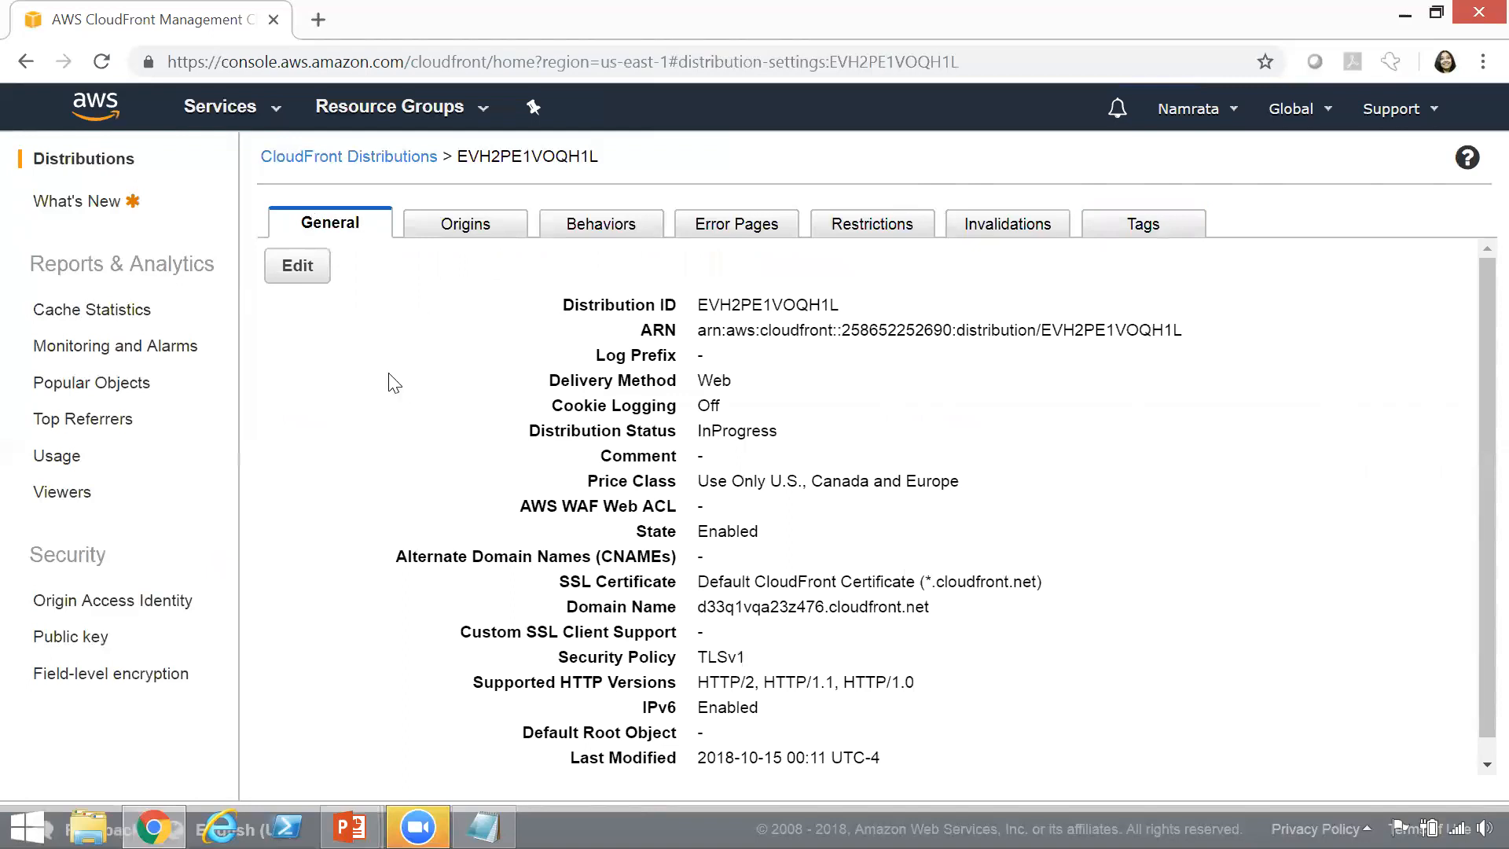
pyautogui.click(170, 605)
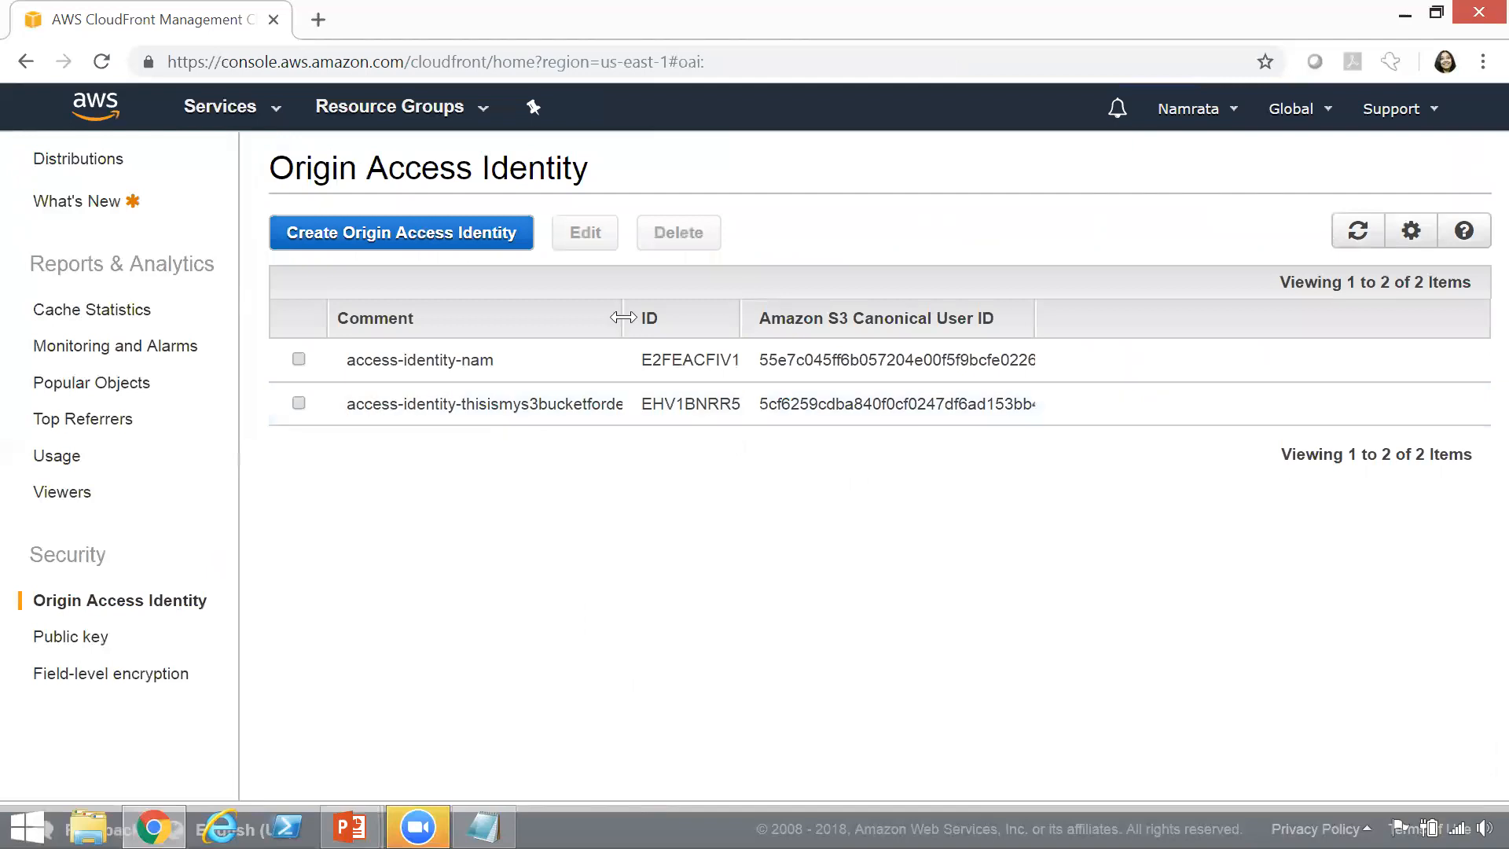
pyautogui.moveTo(623, 316); pyautogui.dragTo(865, 329)
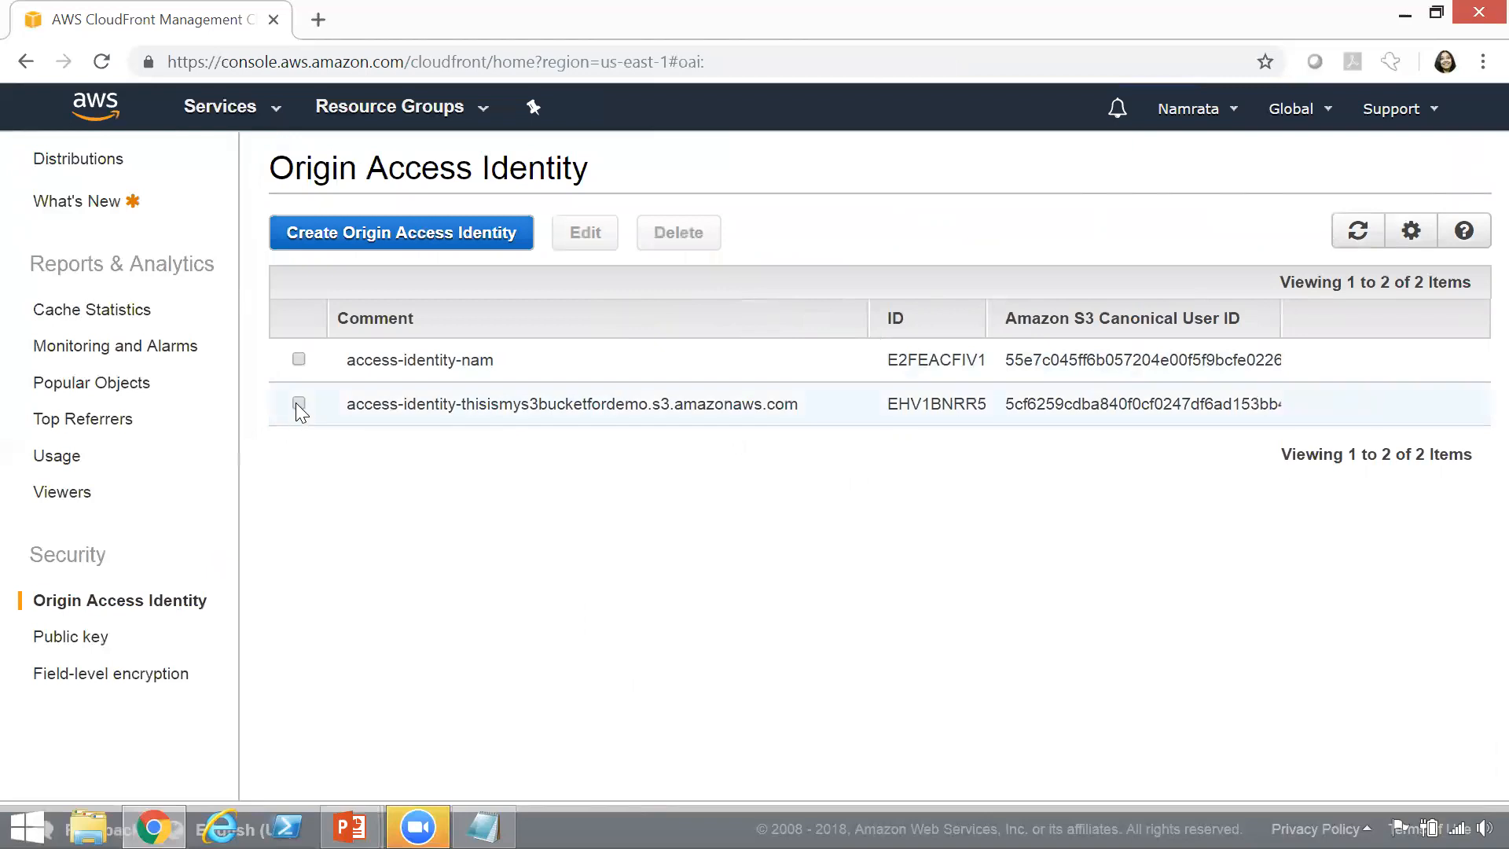
# Inspect the ID and comment of the thisismys3bucketfordemo origin access identity, and close its edit dialog without saving.
pyautogui.click(299, 404)
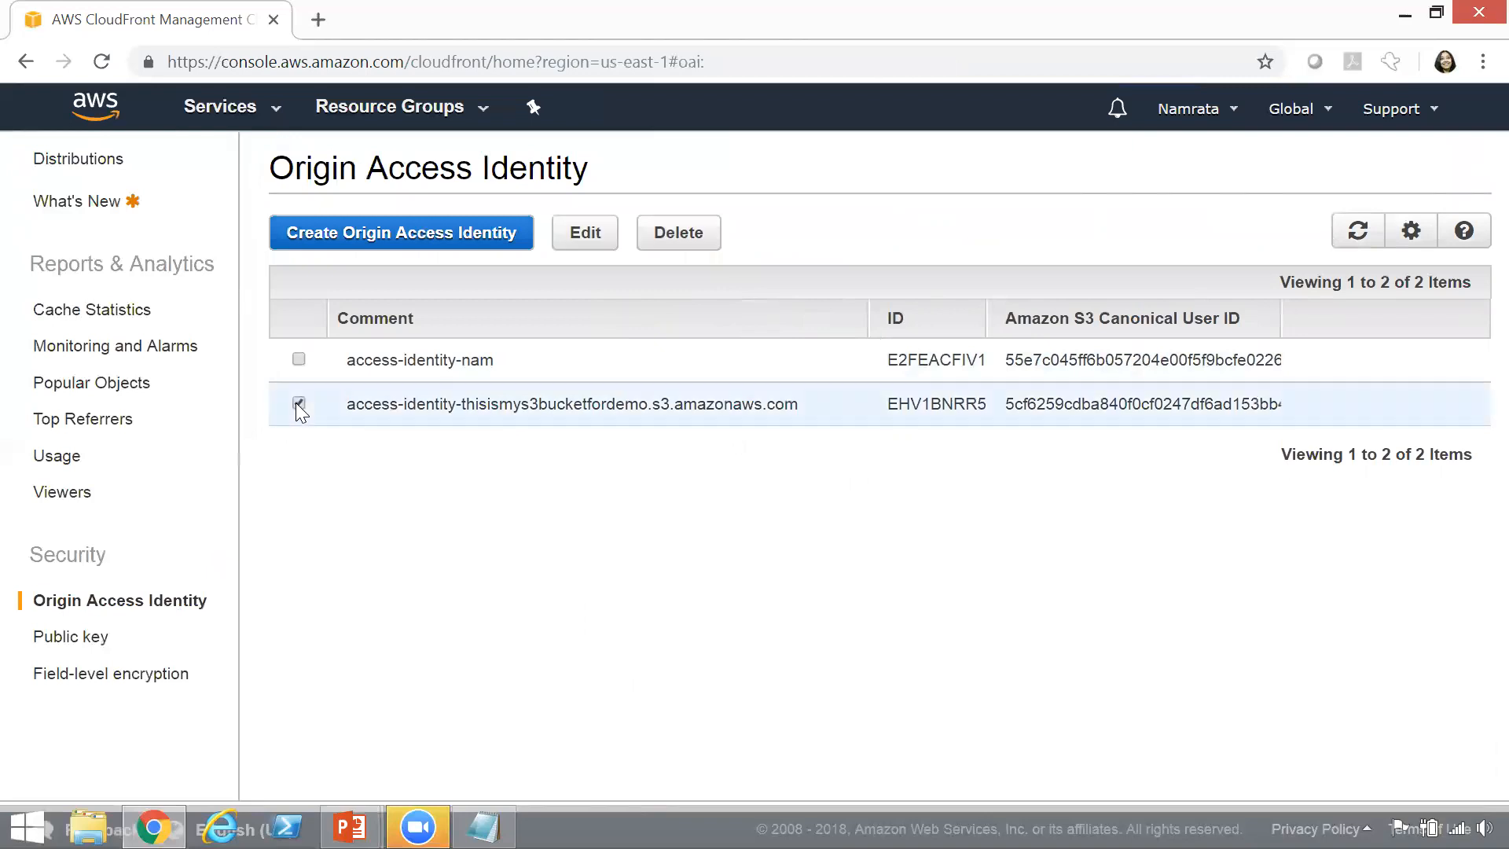
pyautogui.click(599, 245)
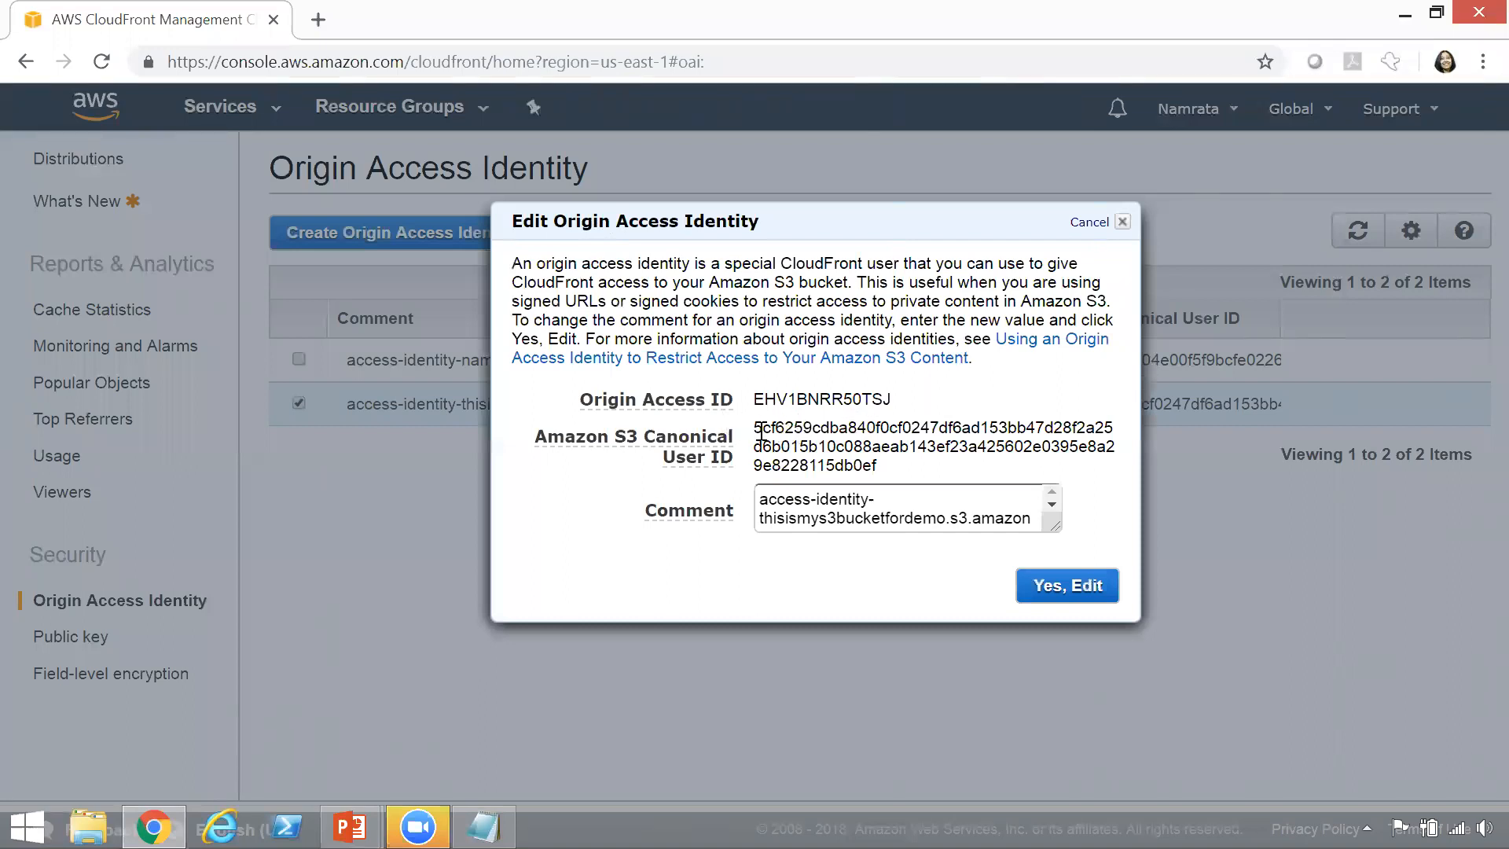
pyautogui.click(979, 504)
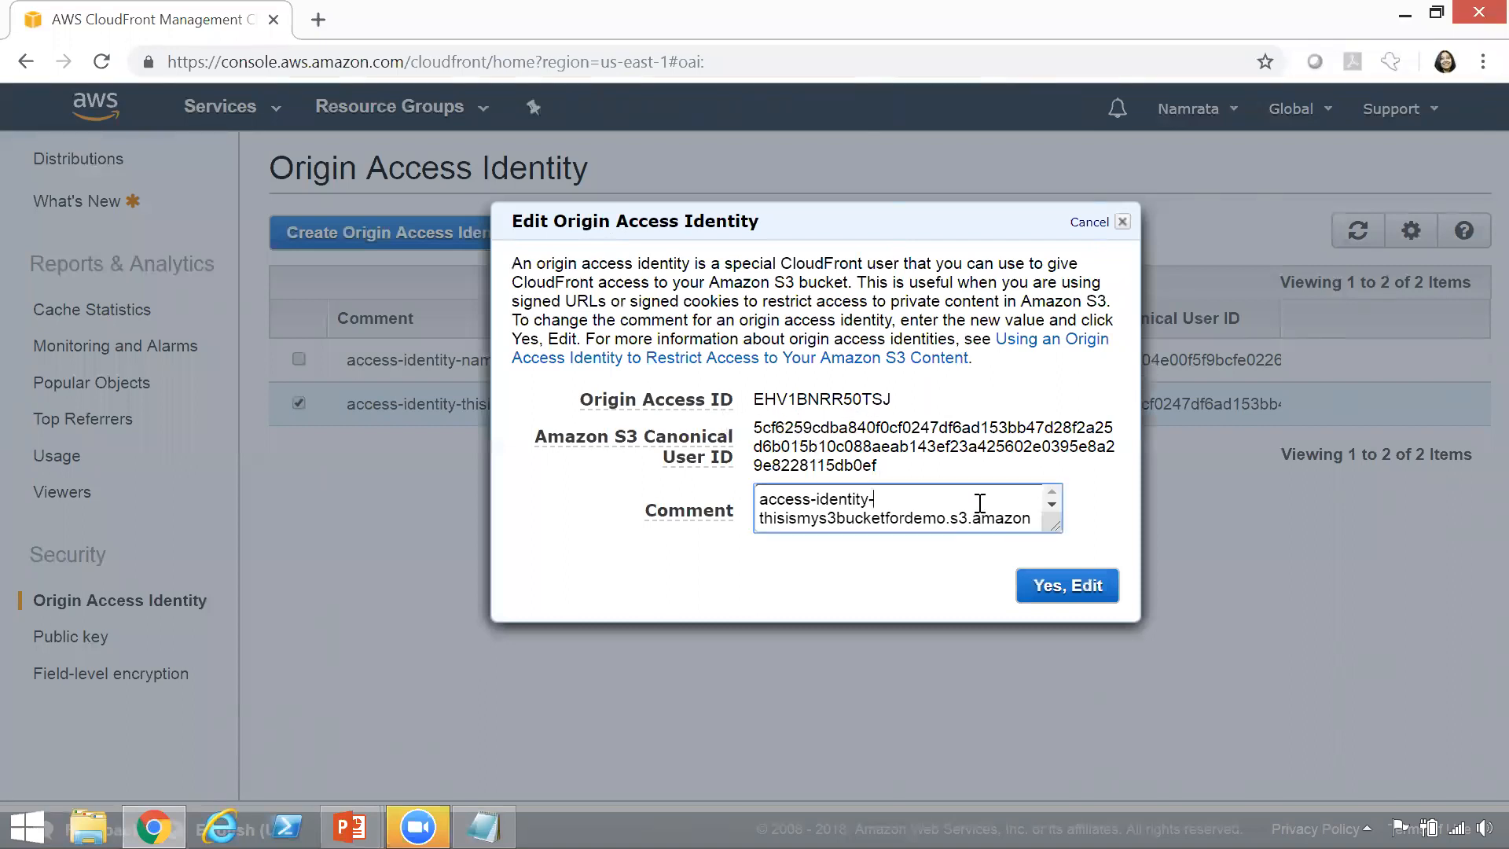
pyautogui.click(1052, 505)
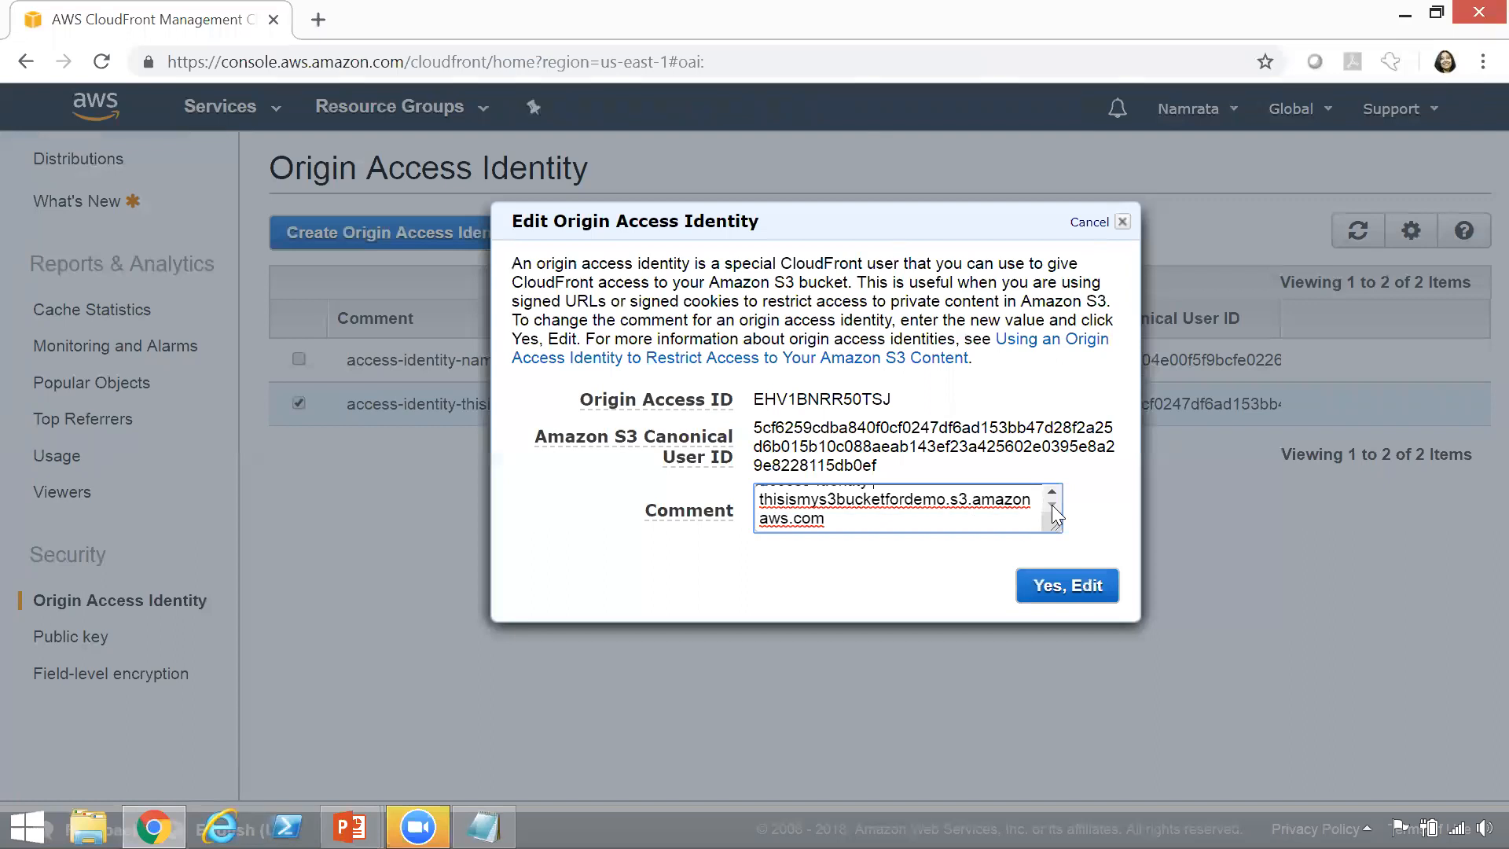
pyautogui.doubleClick(912, 500)
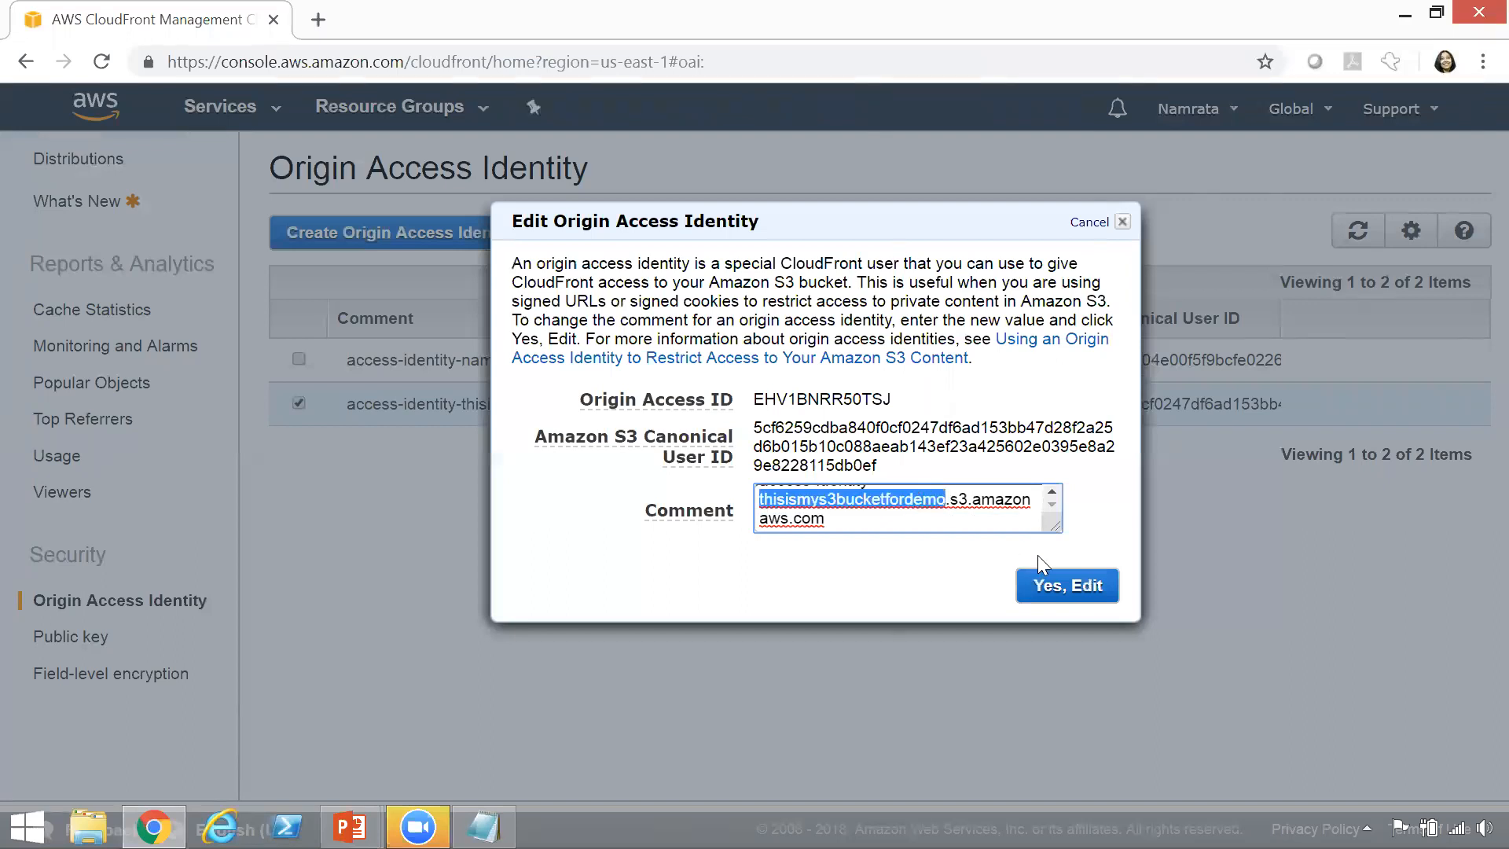
pyautogui.click(1097, 224)
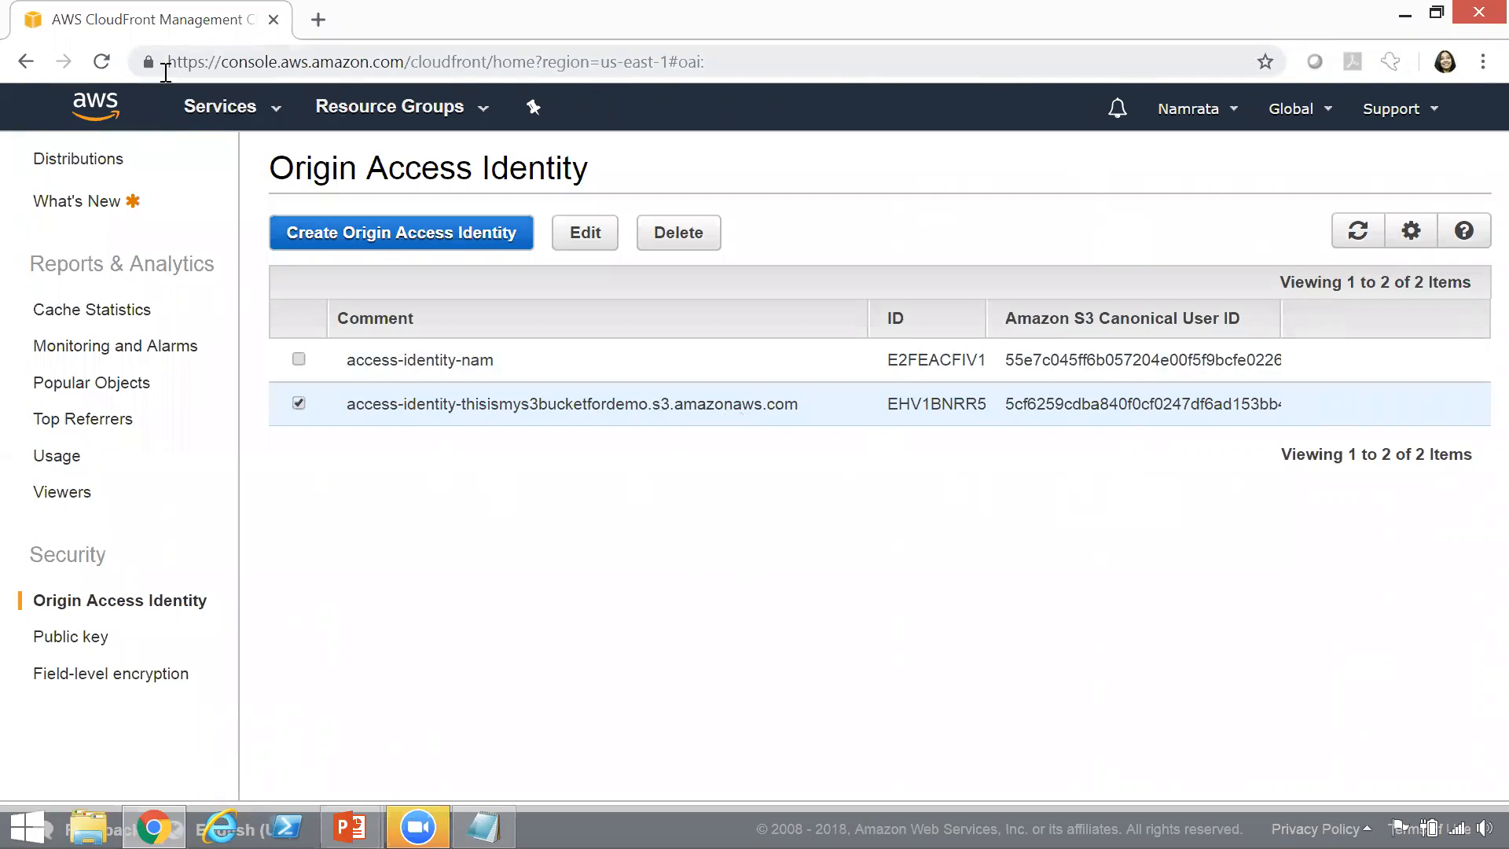
# Go to the S3 service and open the thisismys3bucketfordemo bucket to view its files.
pyautogui.click(274, 110)
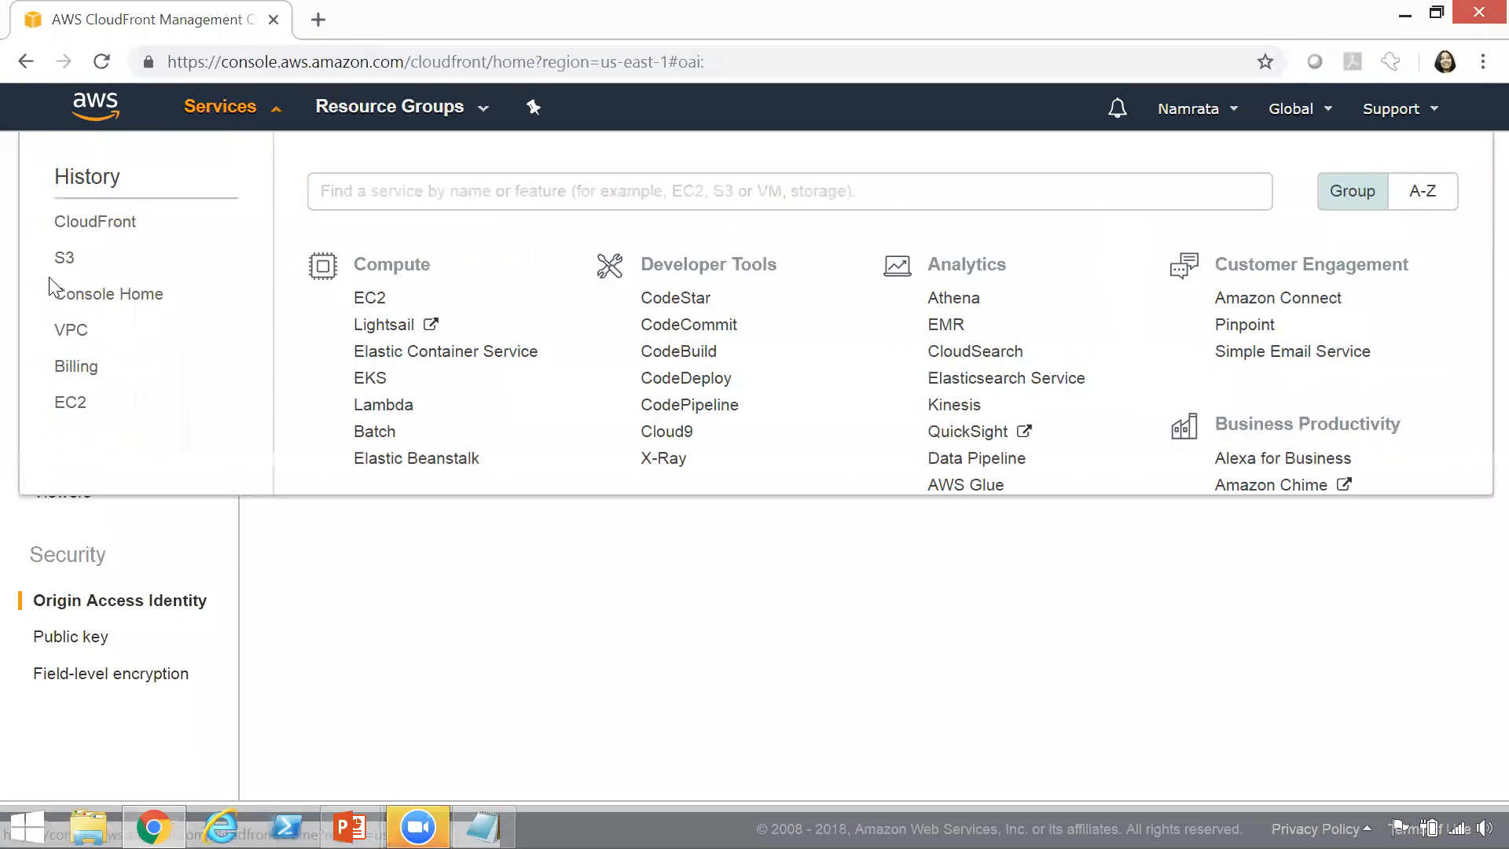
pyautogui.click(65, 266)
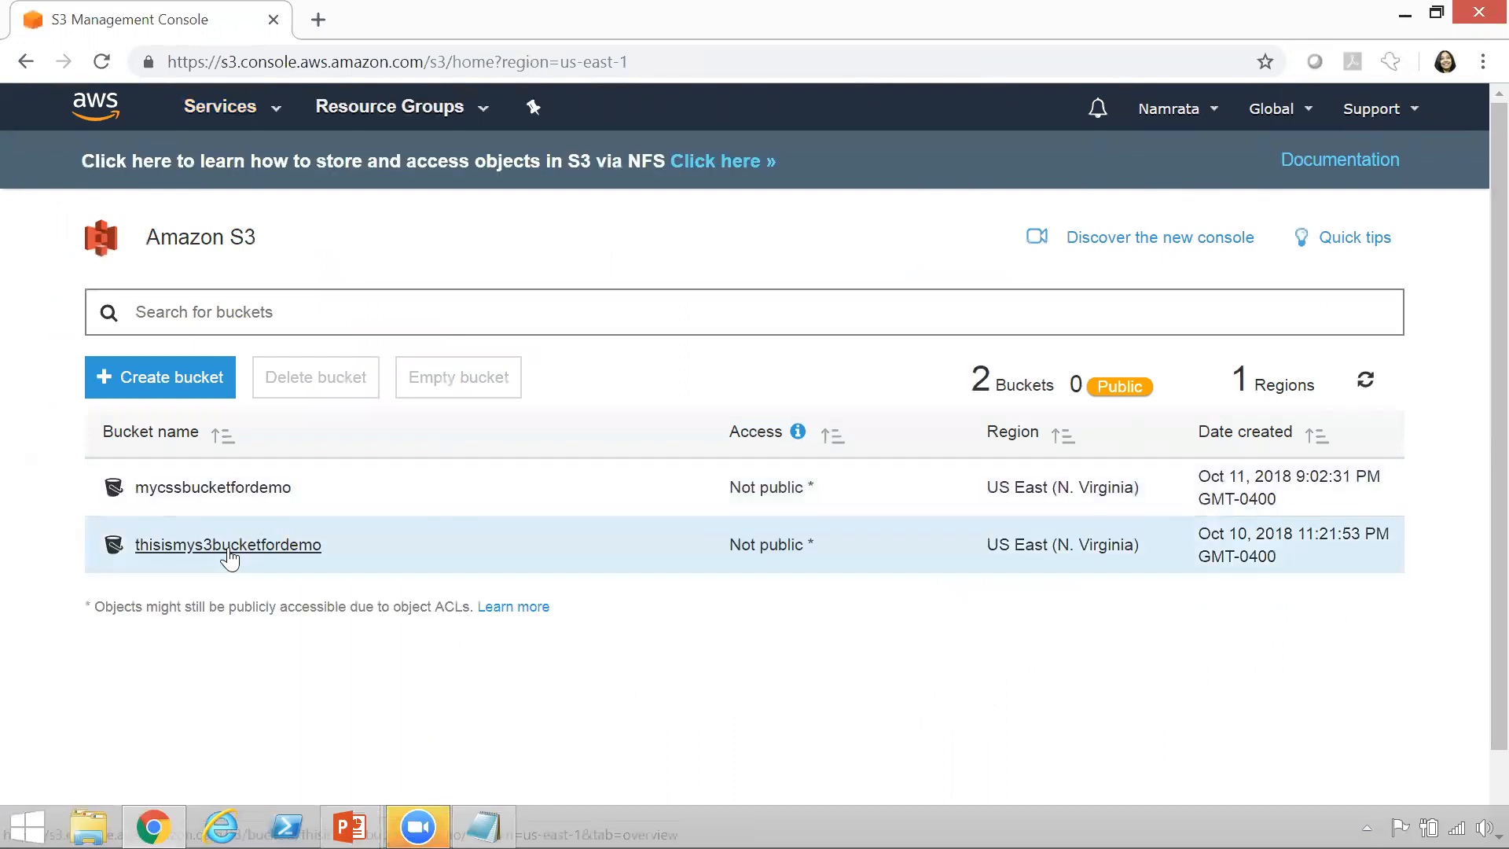
pyautogui.click(228, 551)
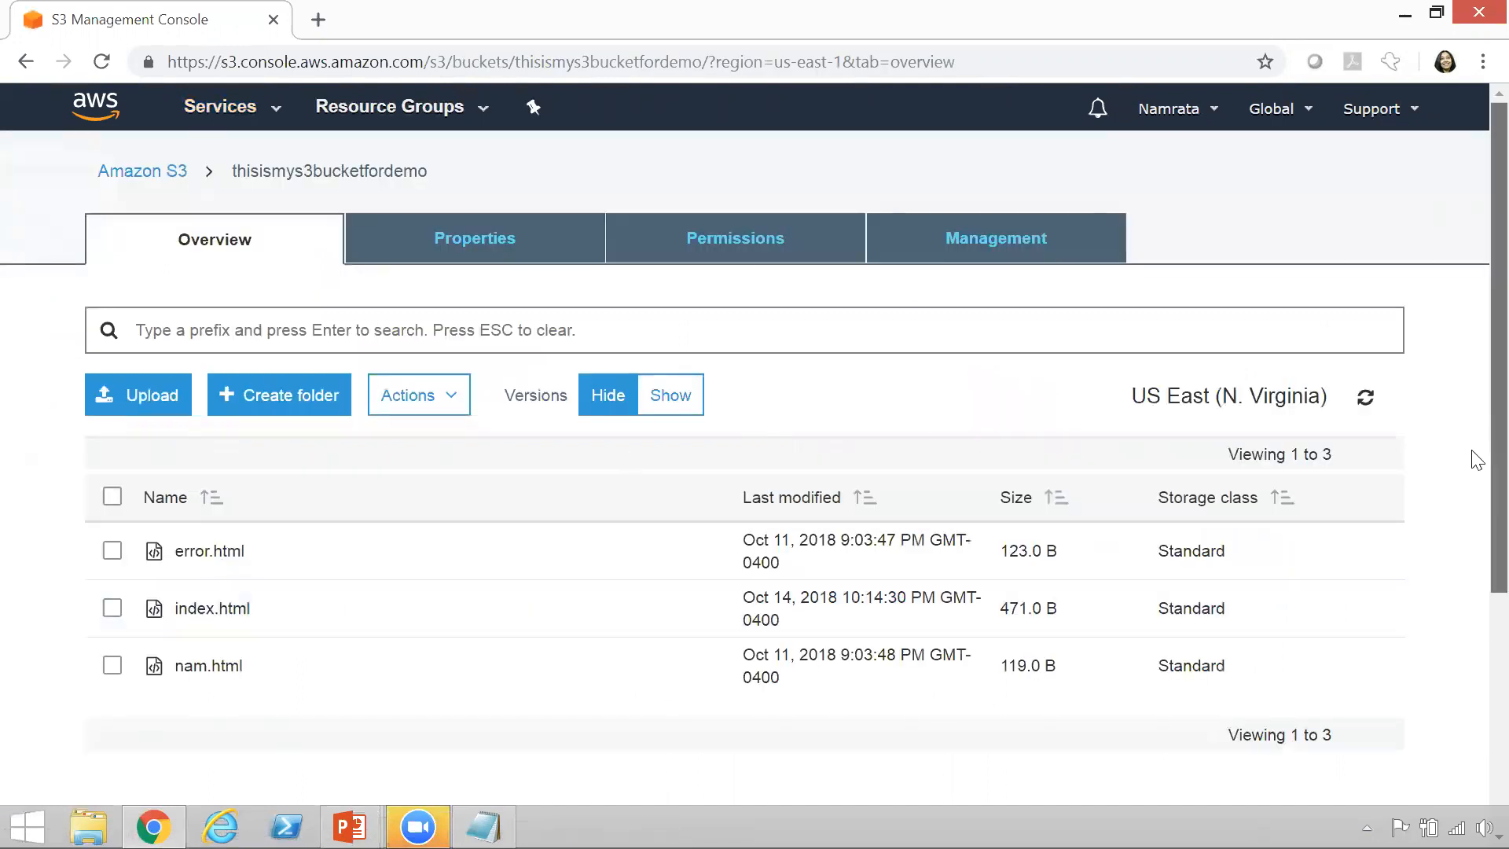
pyautogui.scroll(-1, 1473, 459)
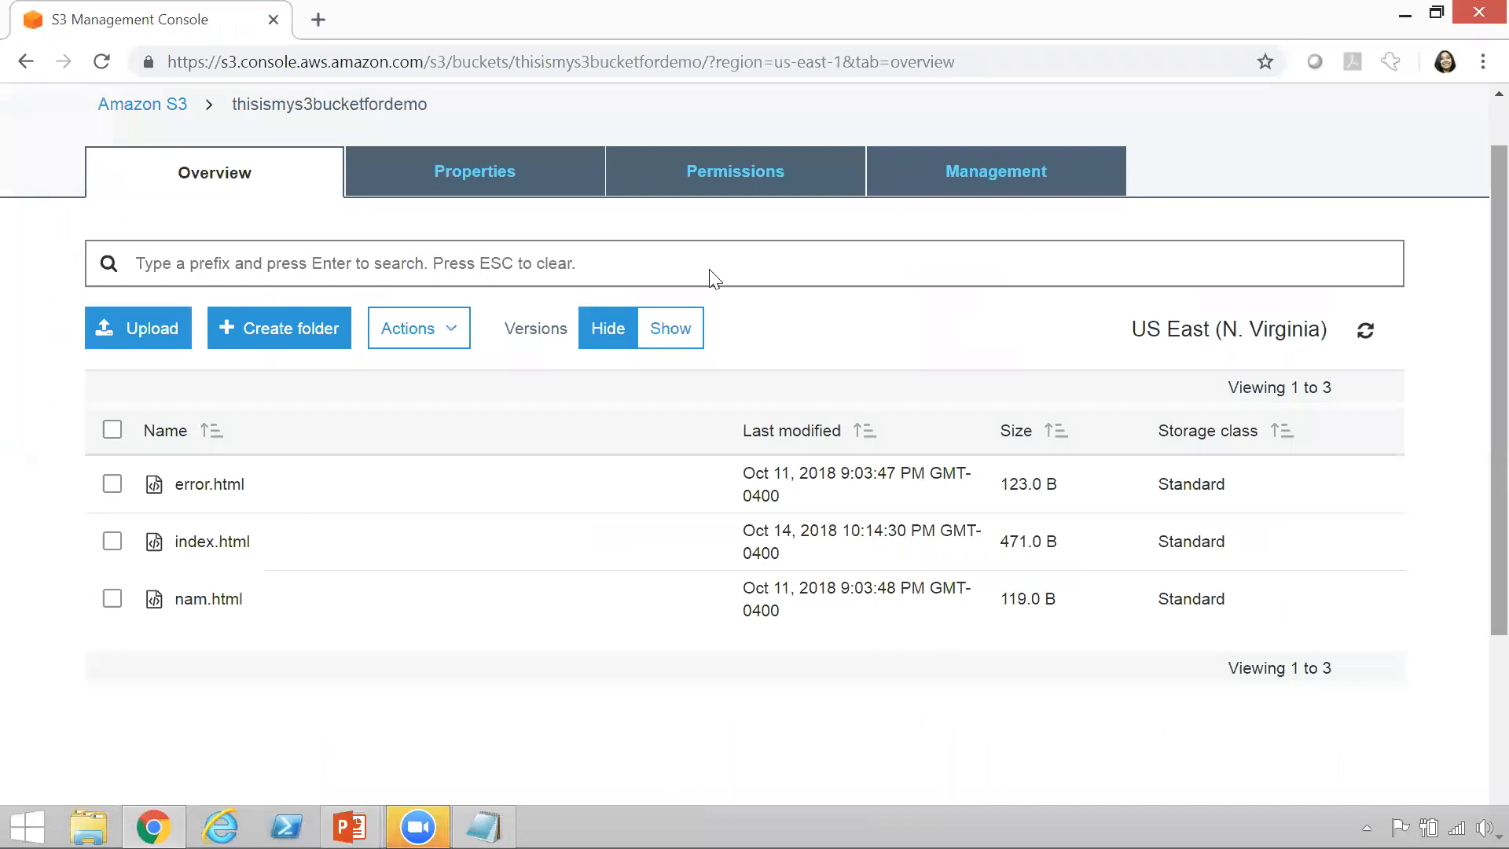
# Open the bucket policy in the bucket's permissions and copy its entire JSON text.
pyautogui.click(651, 181)
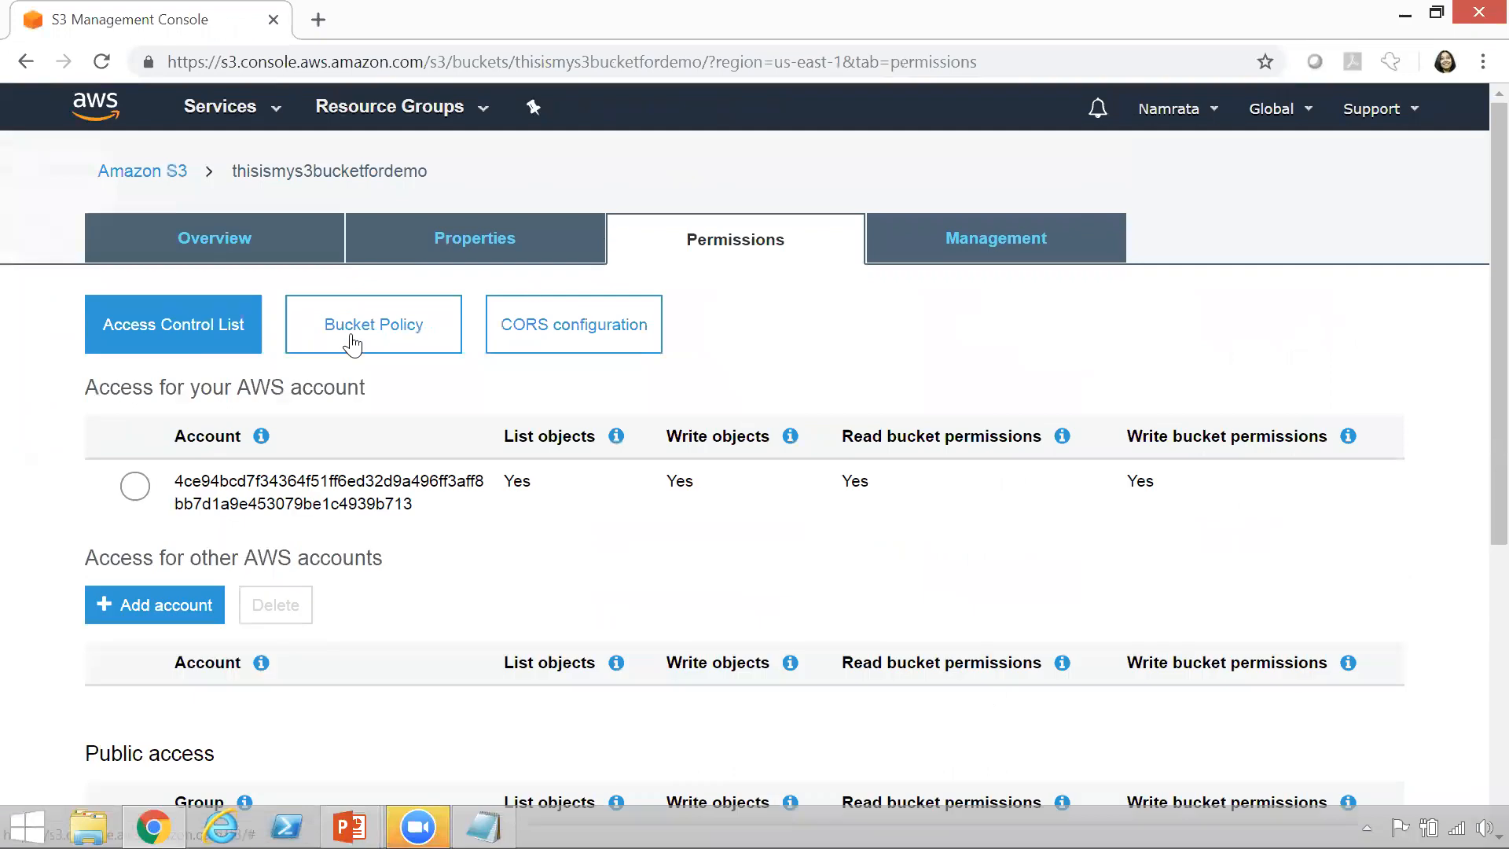
pyautogui.click(351, 344)
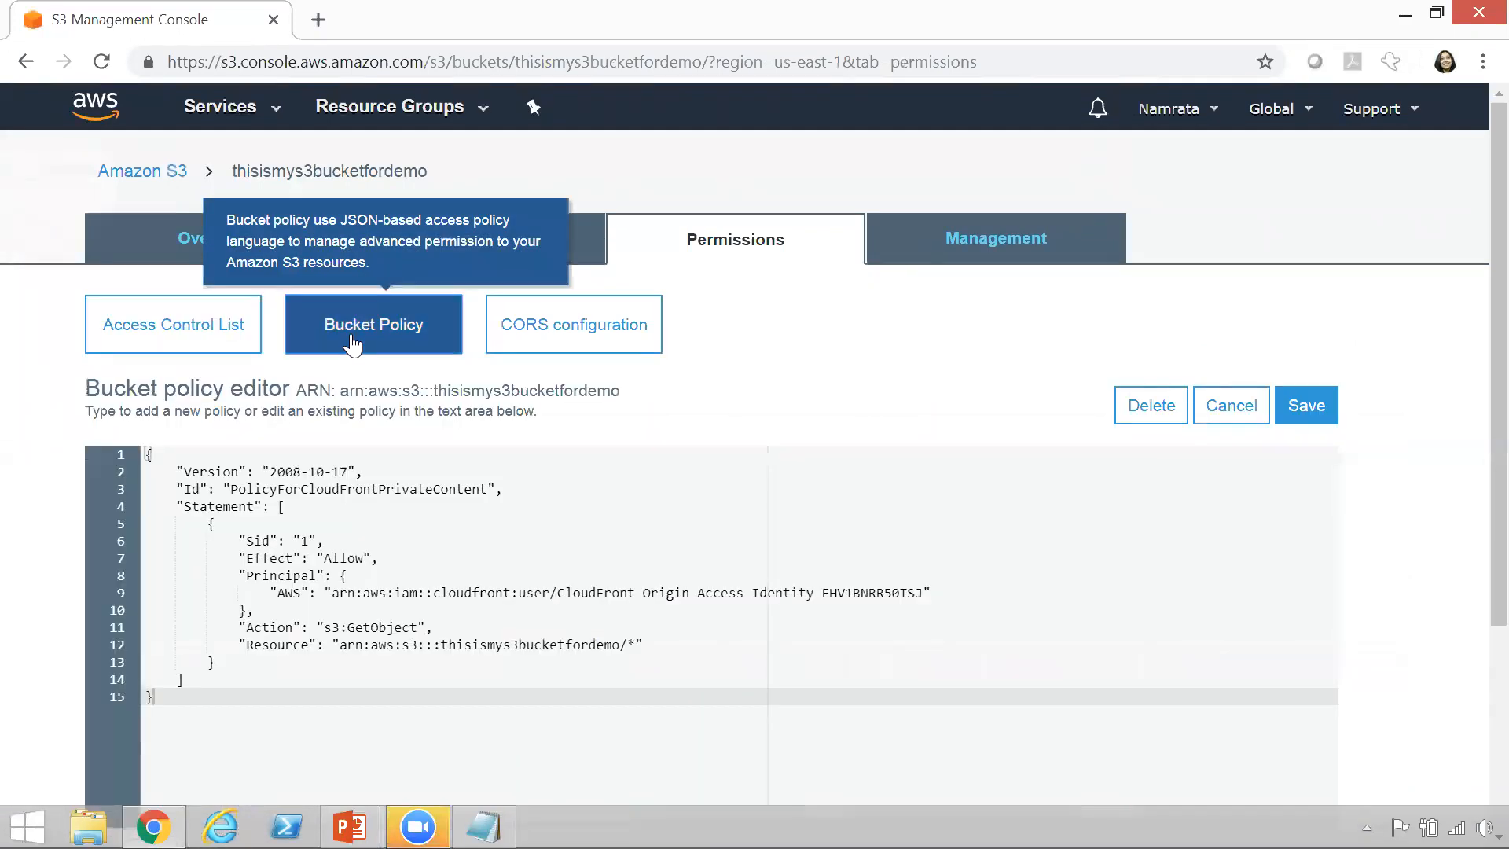
pyautogui.scroll(-1, 1478, 560)
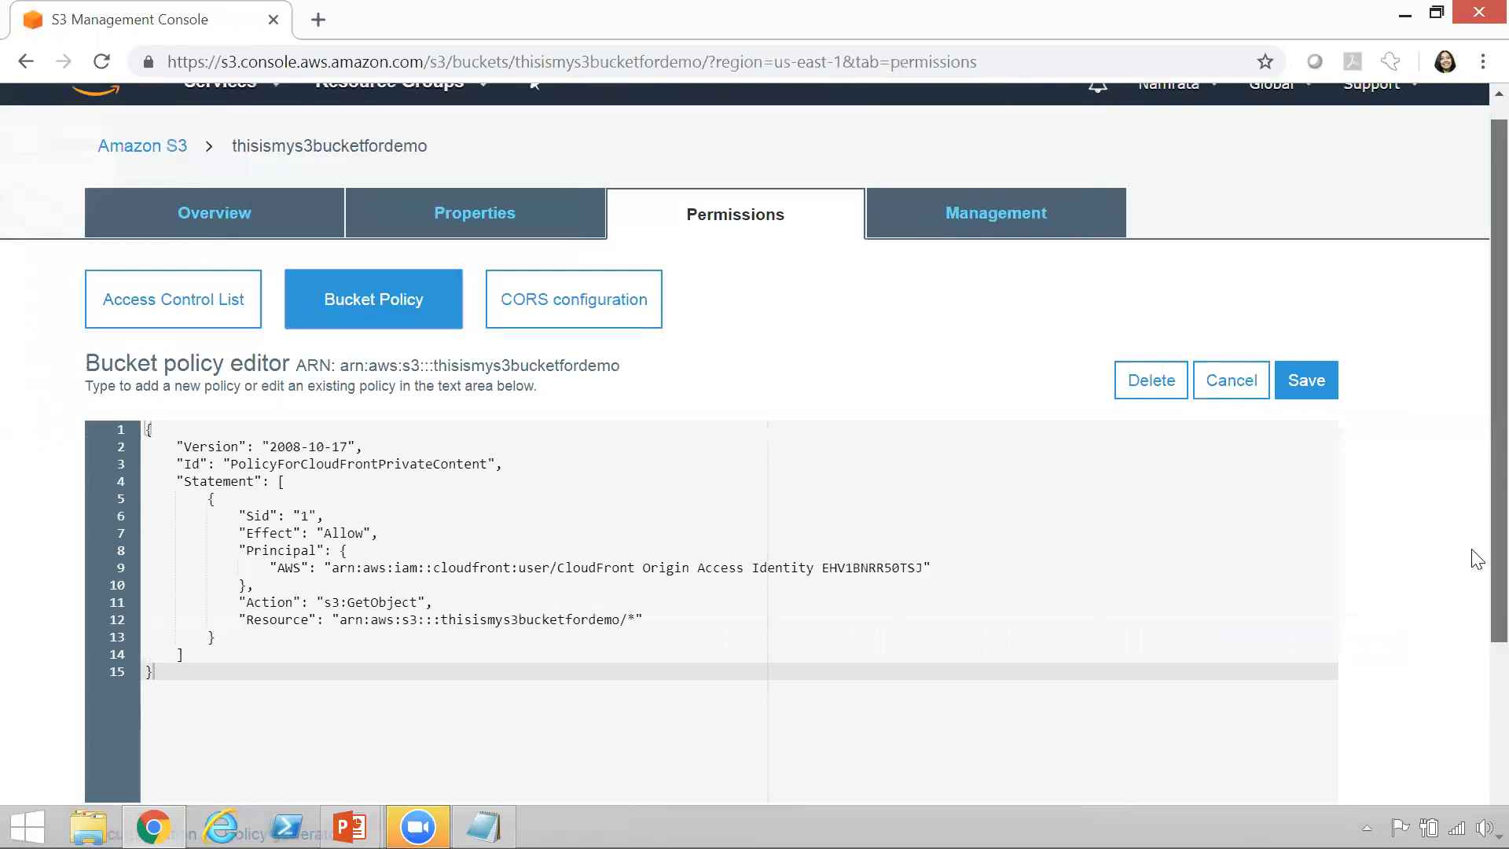
pyautogui.scroll(-2, 1478, 560)
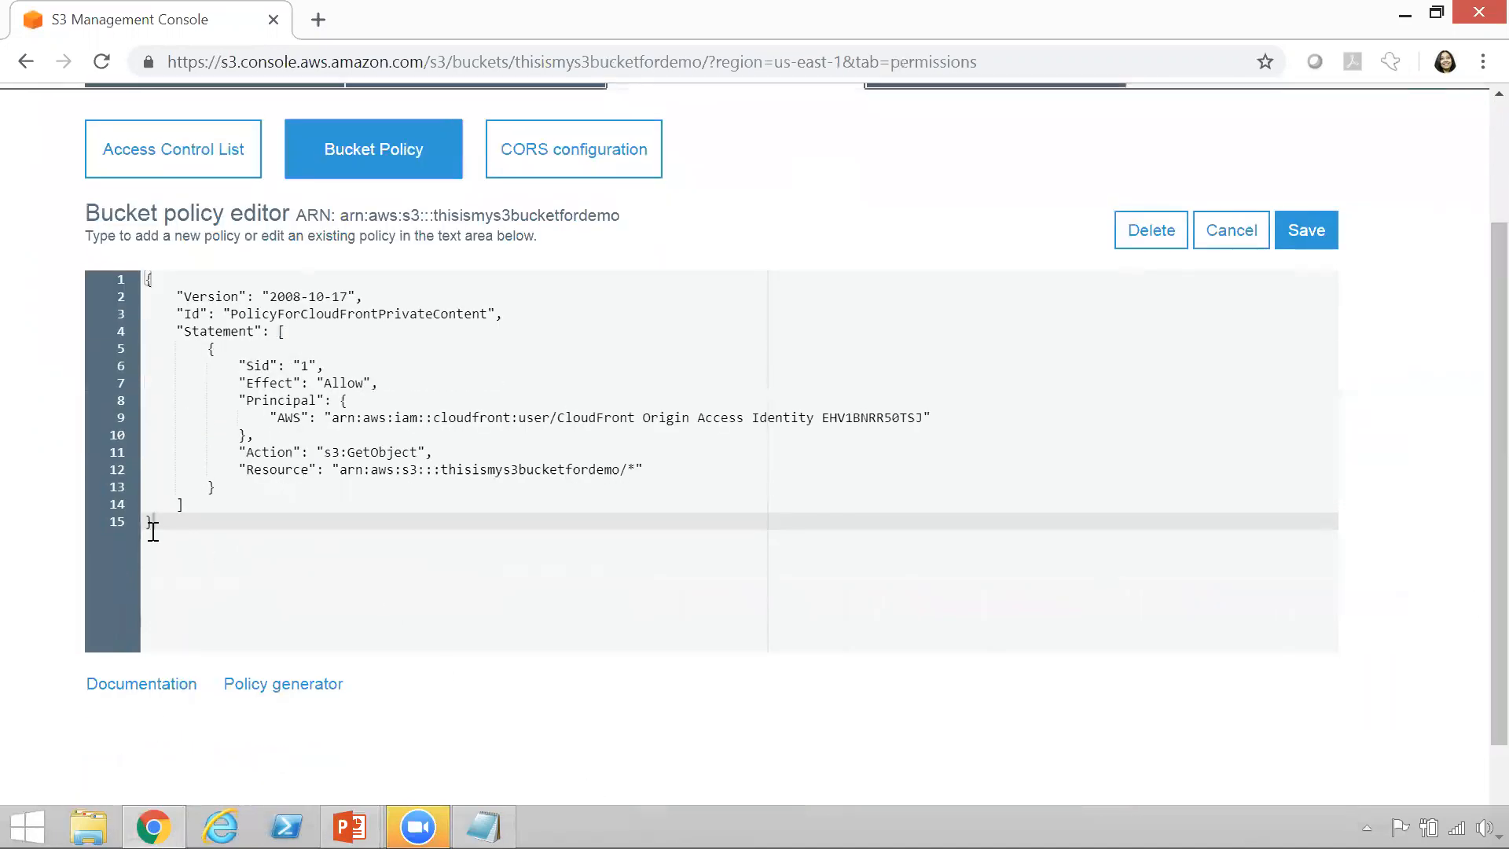
pyautogui.moveTo(152, 531); pyautogui.dragTo(106, 267)
pyautogui.hotkey('ctrl', 'c')
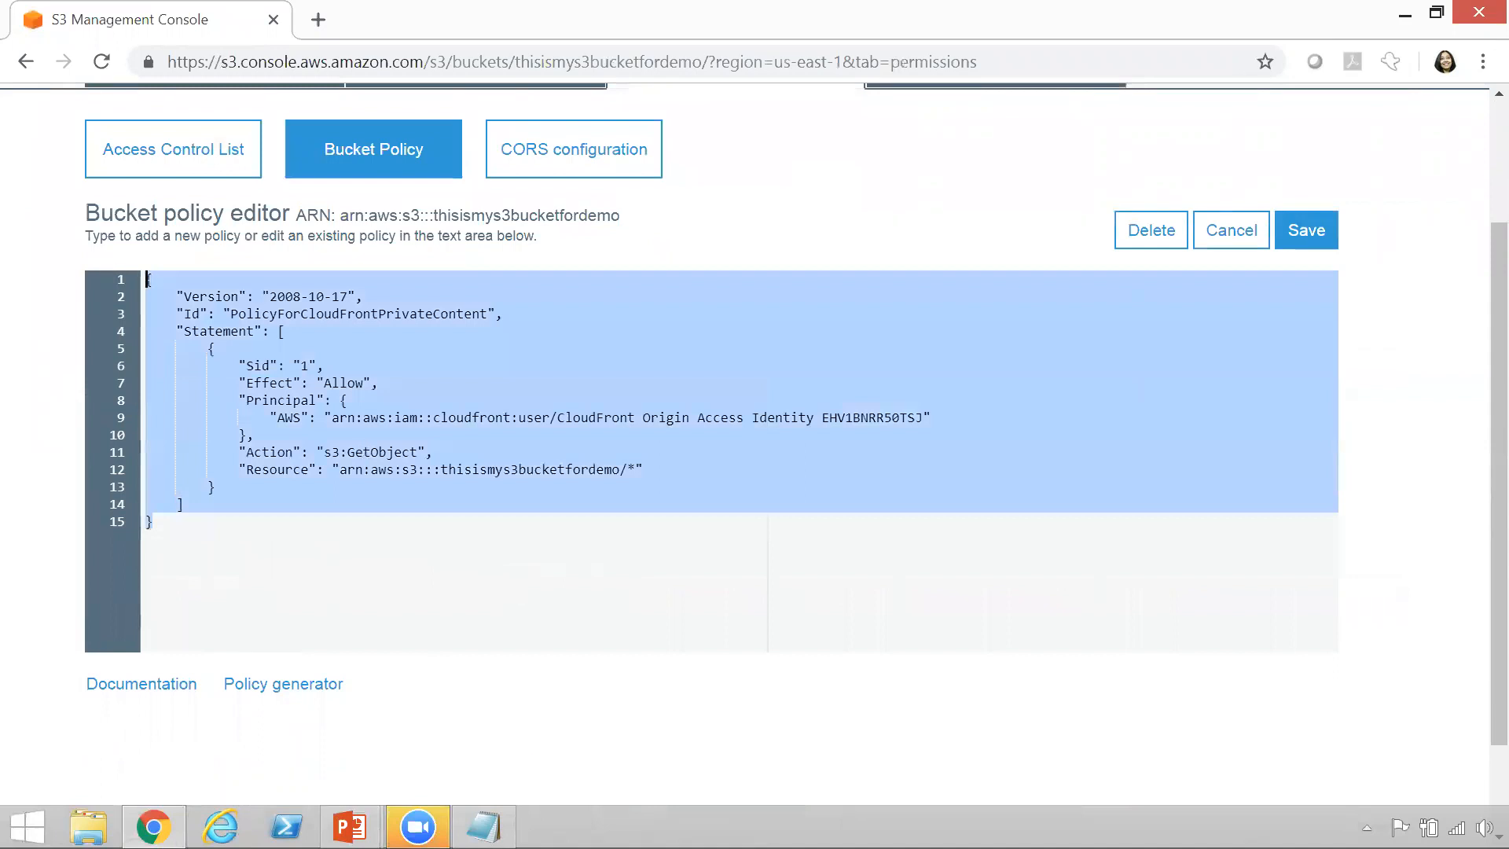
# Switch to Notepad and paste the copied bucket policy below the domain name, leaving a blank line between them.
pyautogui.click(483, 827)
pyautogui.press('super+Up')
pyautogui.press('Return')
pyautogui.press('Return')
pyautogui.hotkey('ctrl', 'v')
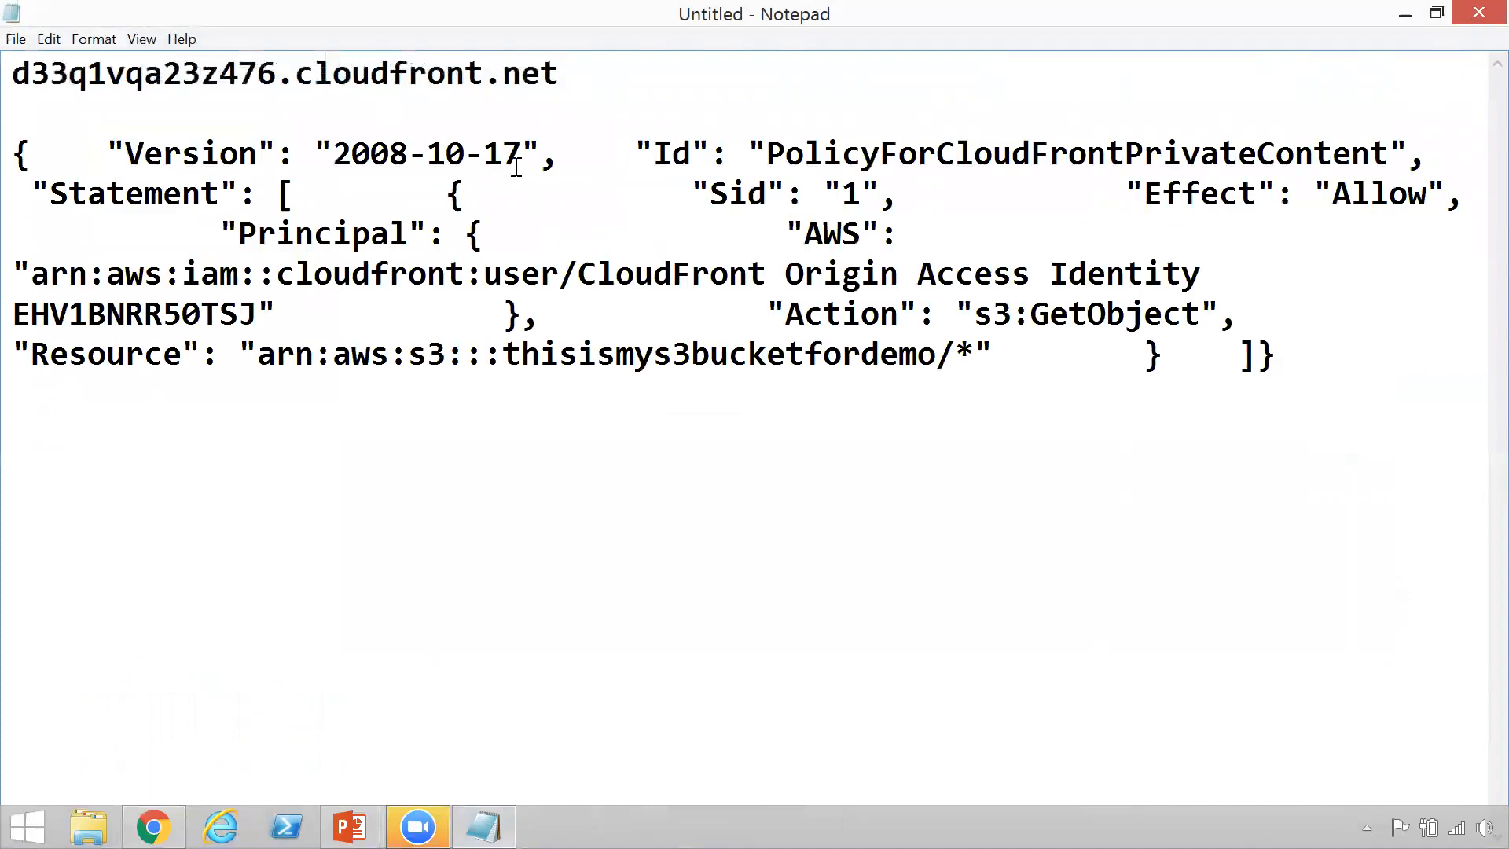
# Open Notepad++ and paste the copied bucket policy into a new file.
pyautogui.press('super+r')
pyautogui.write('note')
pyautogui.press('Down')
pyautogui.press('Down')
pyautogui.press('Return')
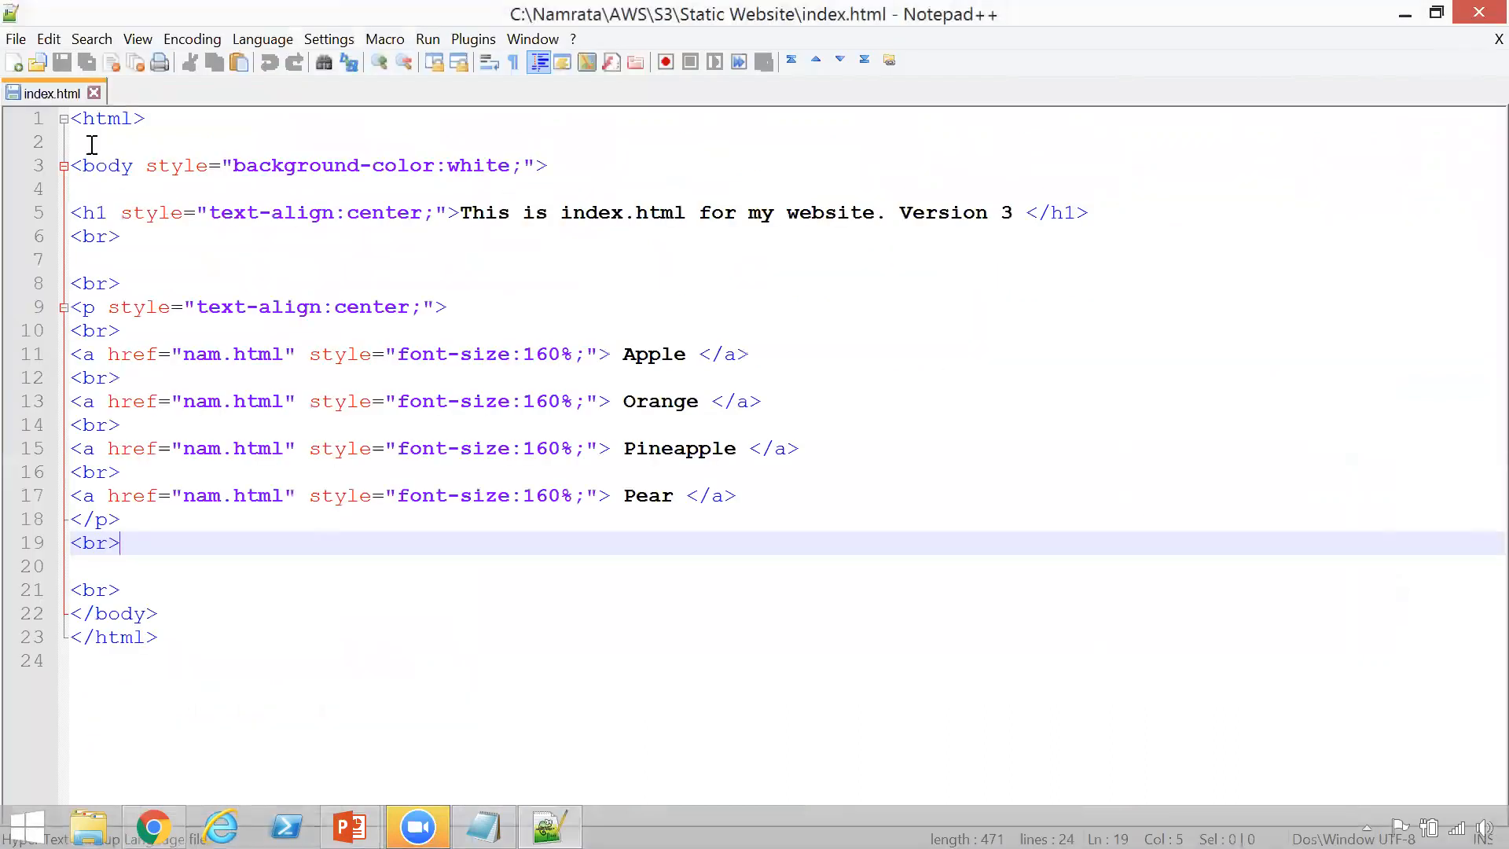
pyautogui.click(14, 63)
pyautogui.hotkey('ctrl', 'v')
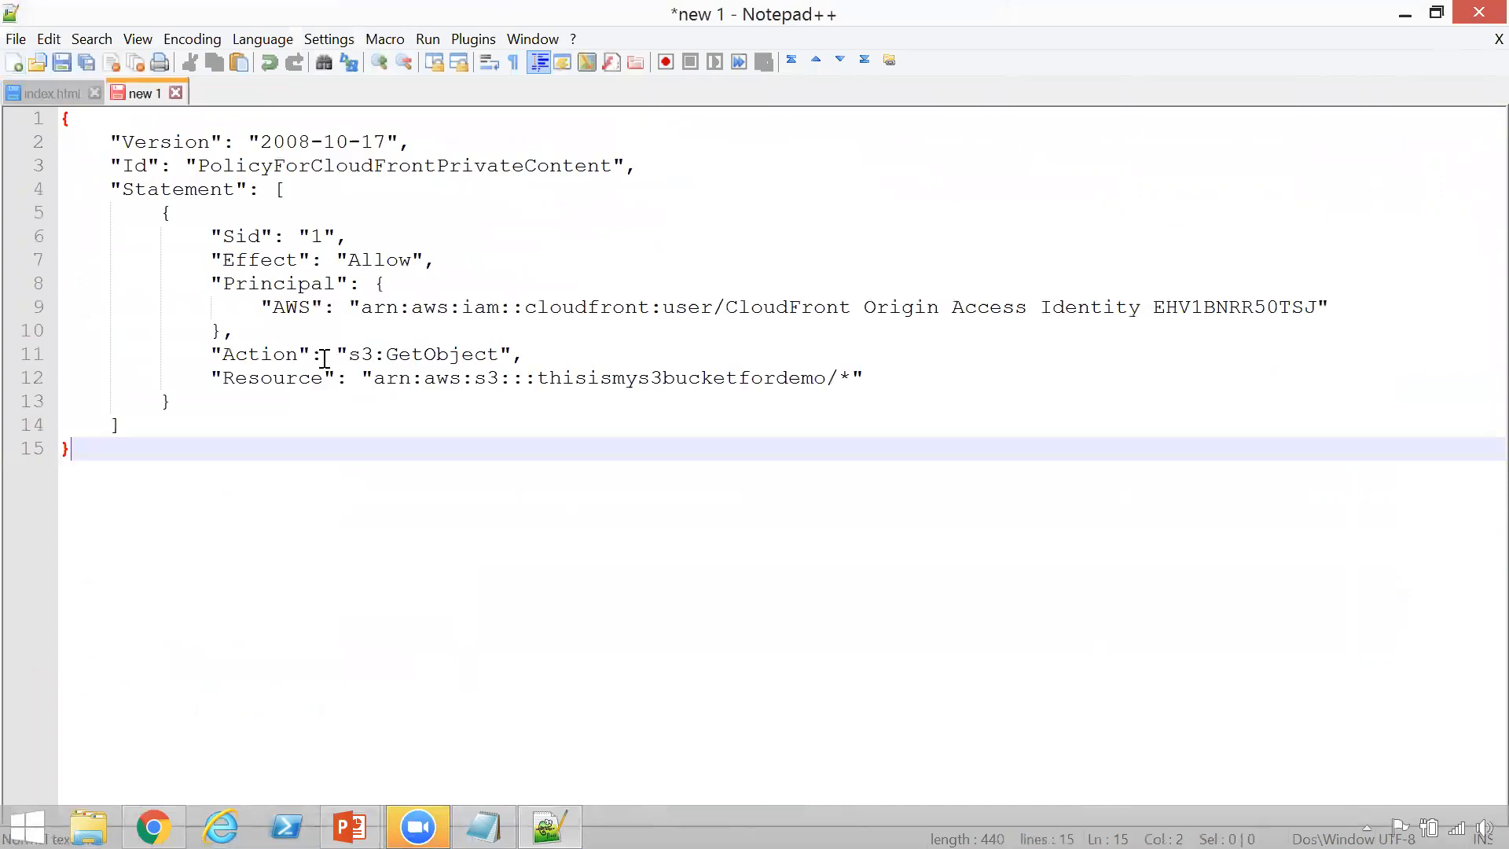
# Zoom in on the pasted bucket policy text to make it easier to read.
pyautogui.hotkey('ctrl', 'b')
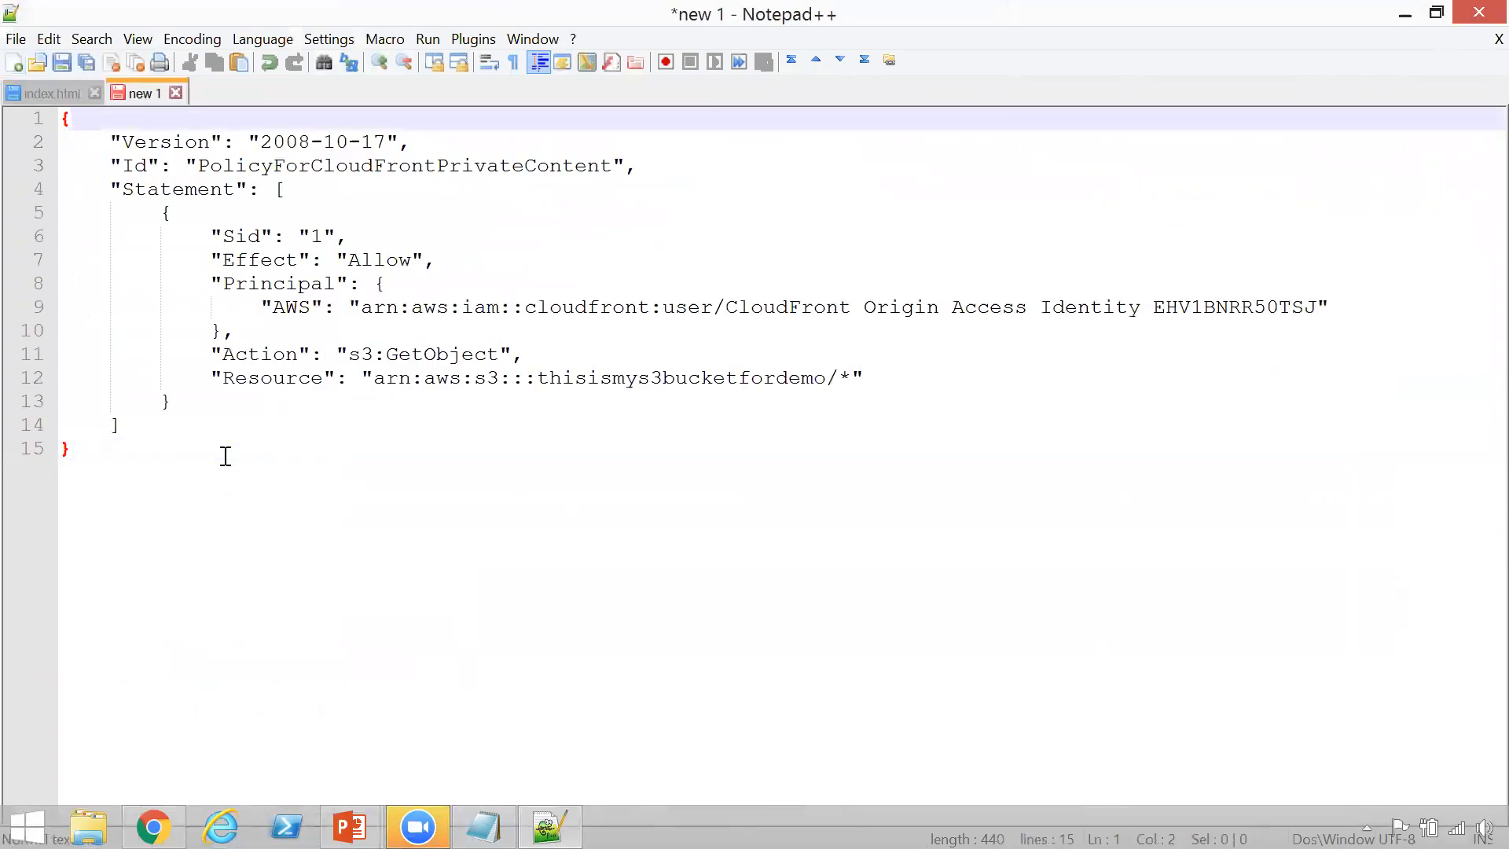
pyautogui.click(334, 220)
pyautogui.click(138, 204)
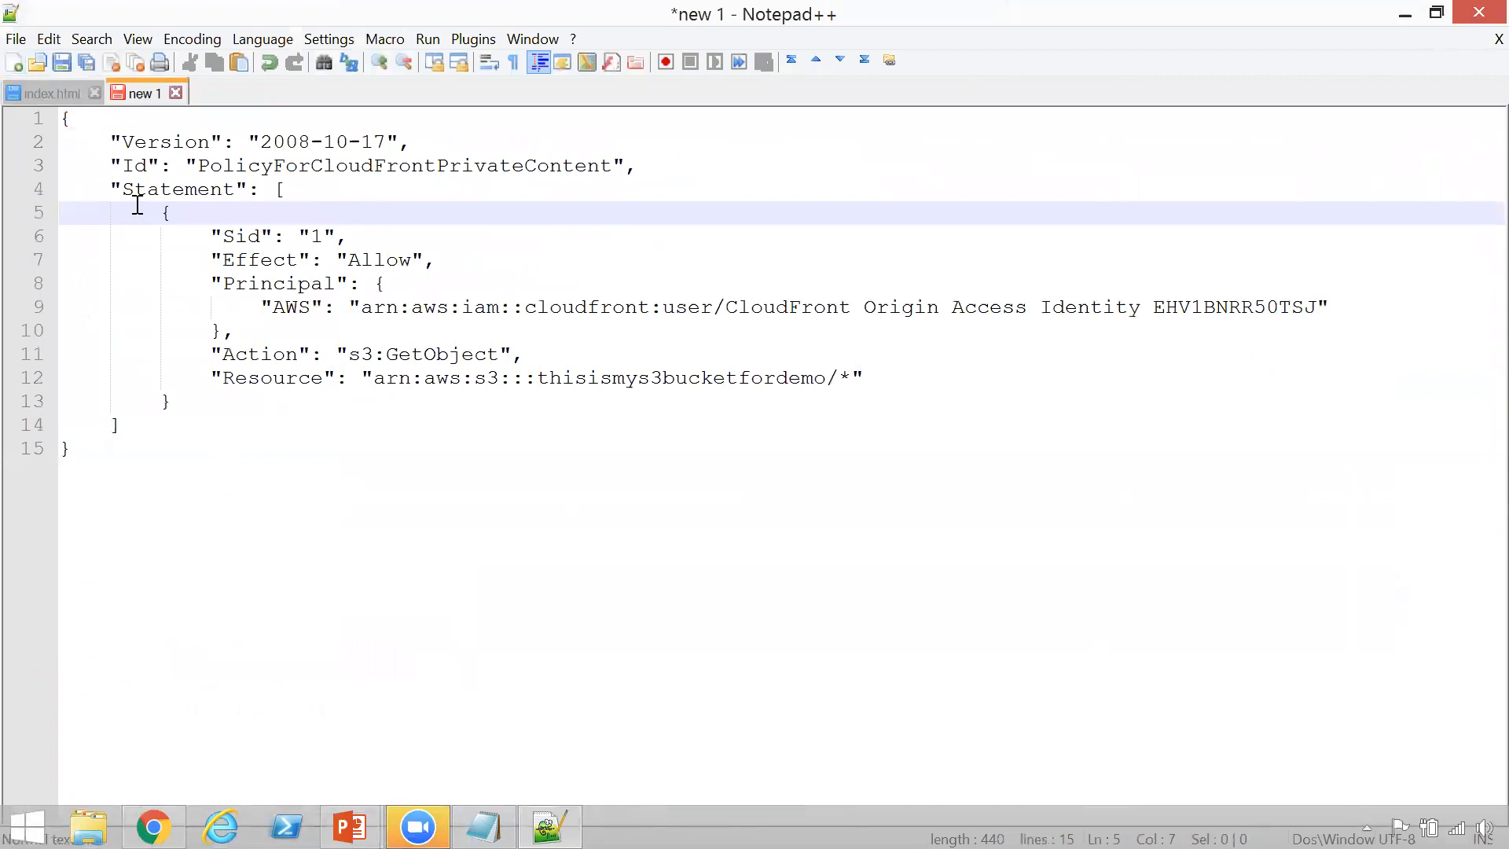
pyautogui.click(49, 39)
pyautogui.moveTo(129, 39)
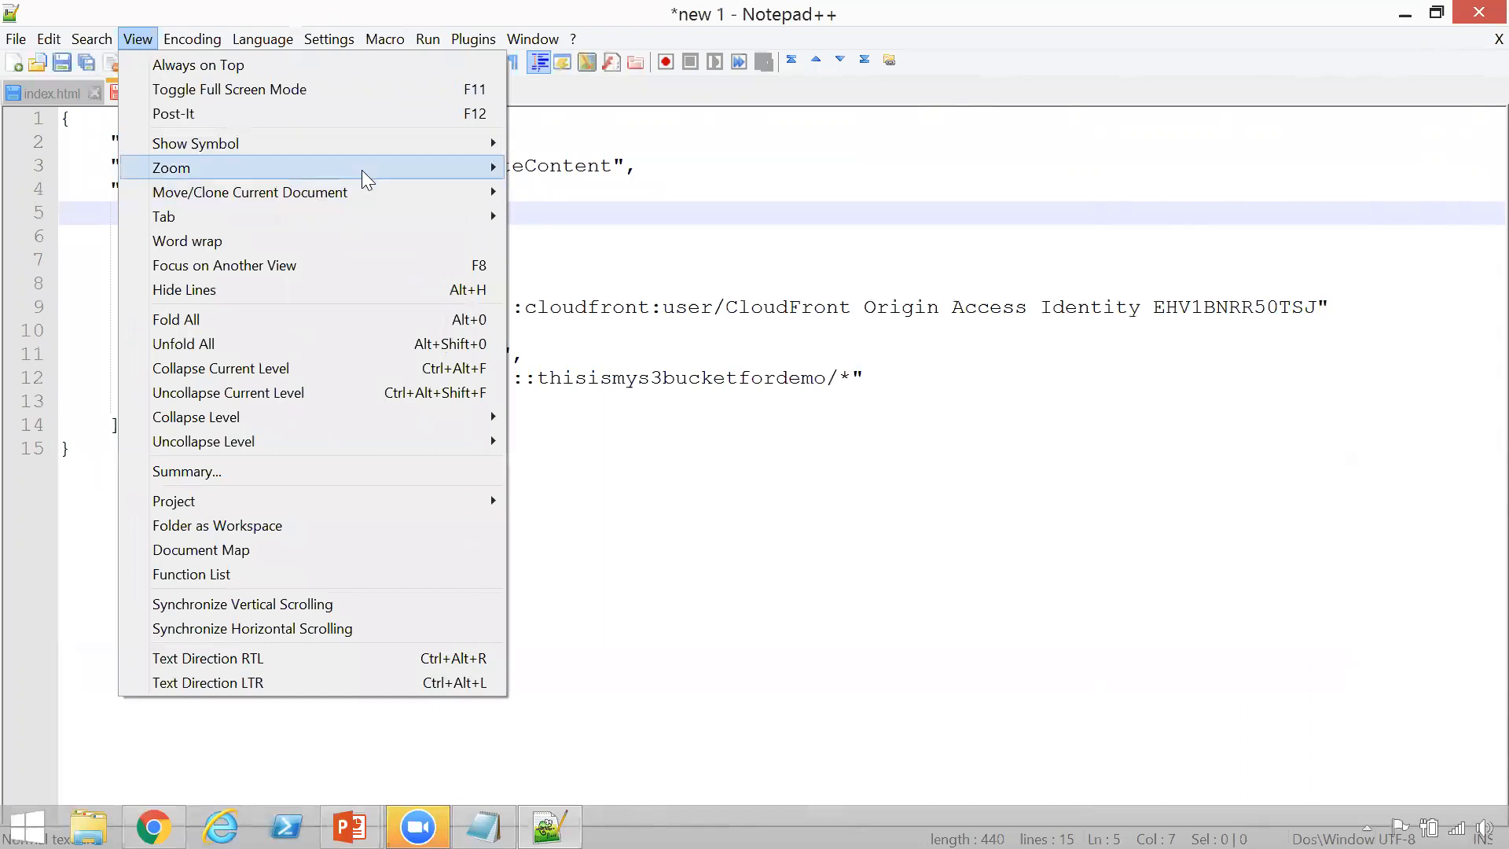
pyautogui.moveTo(362, 170)
pyautogui.click(626, 168)
pyautogui.click(549, 215)
pyautogui.press('Up')
pyautogui.press('Up')
pyautogui.press('Up')
pyautogui.press('Up')
pyautogui.press('Down')
pyautogui.press('Down')
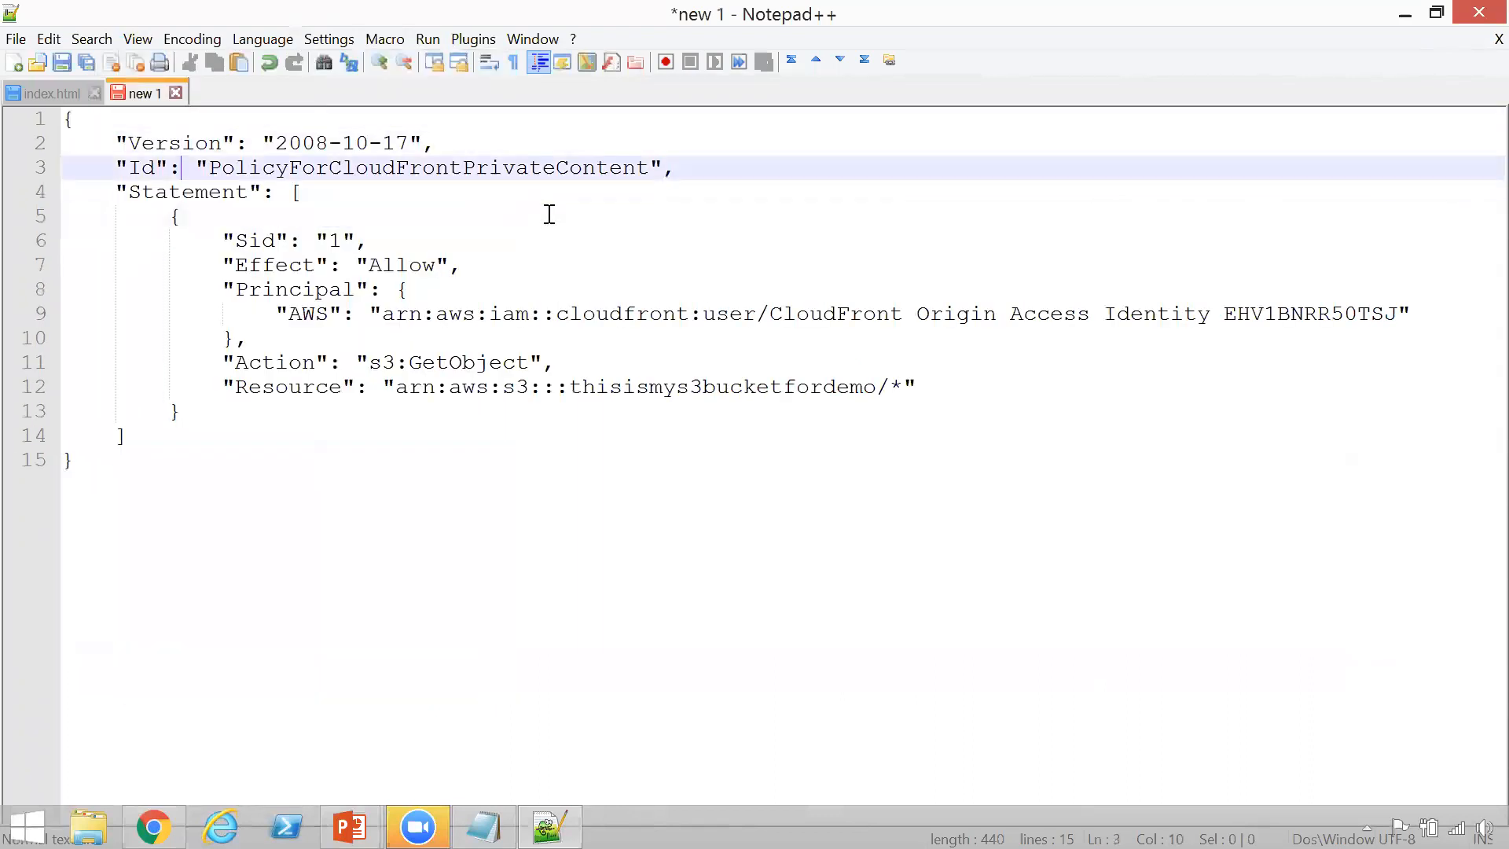
# Examine the bucket policy's Id, Effect and Principal entries, including the full AWS origin access identity line.
pyautogui.doubleClick(581, 167)
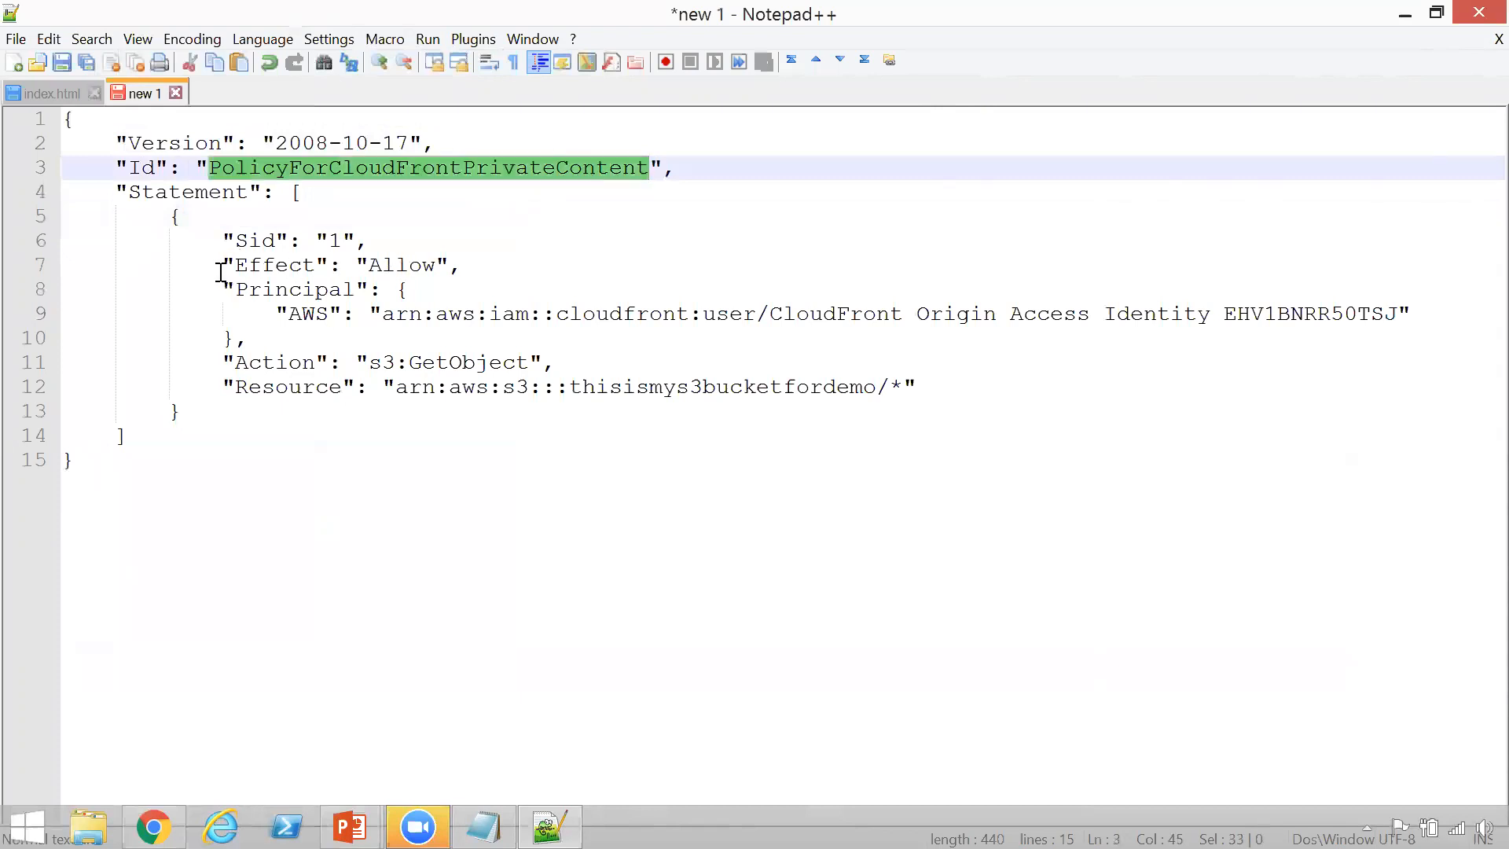
pyautogui.moveTo(221, 270); pyautogui.dragTo(522, 270)
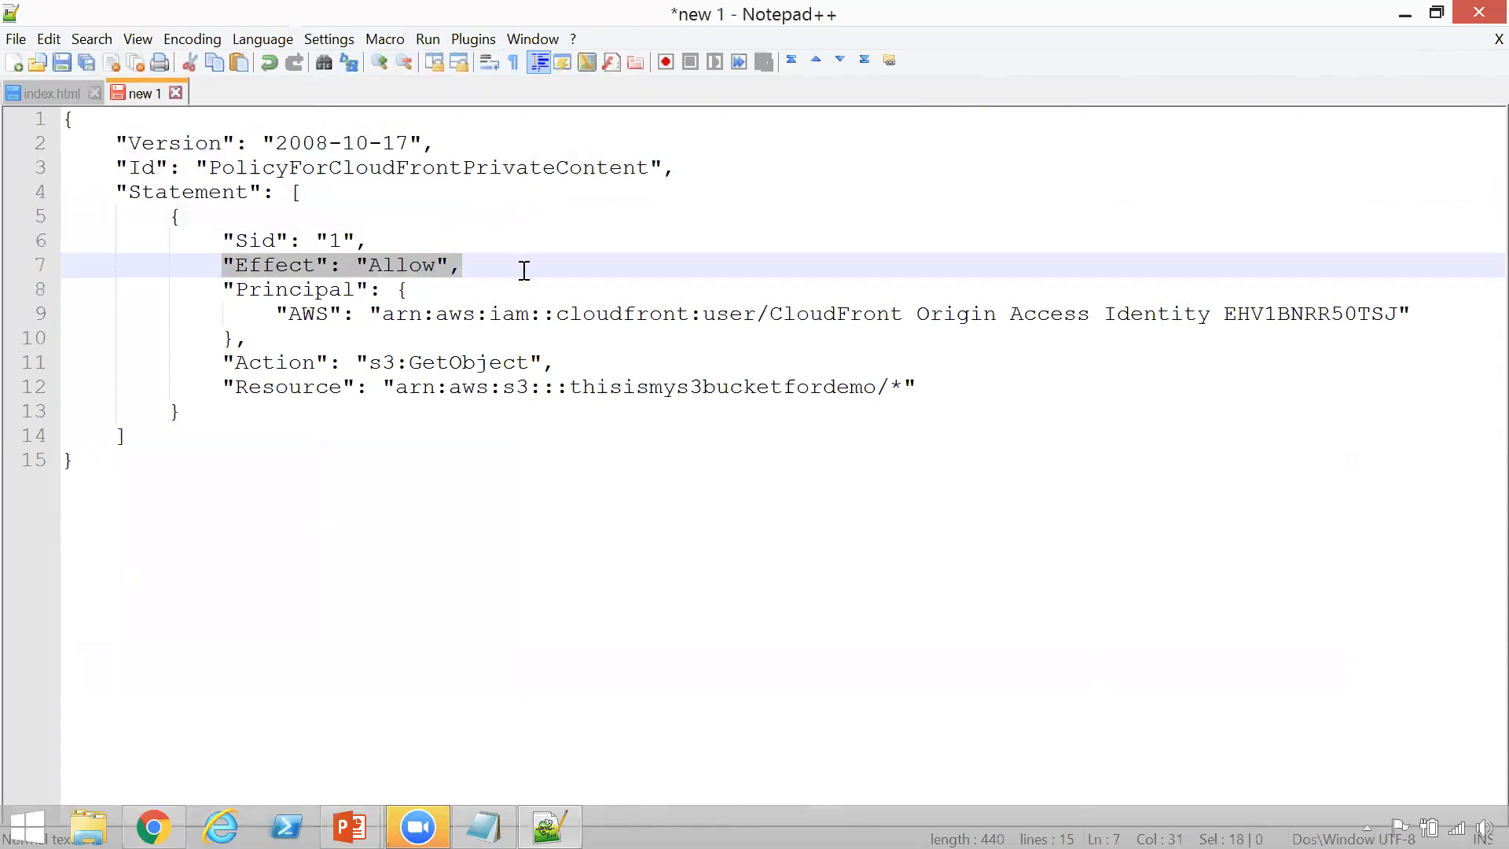
pyautogui.click(438, 283)
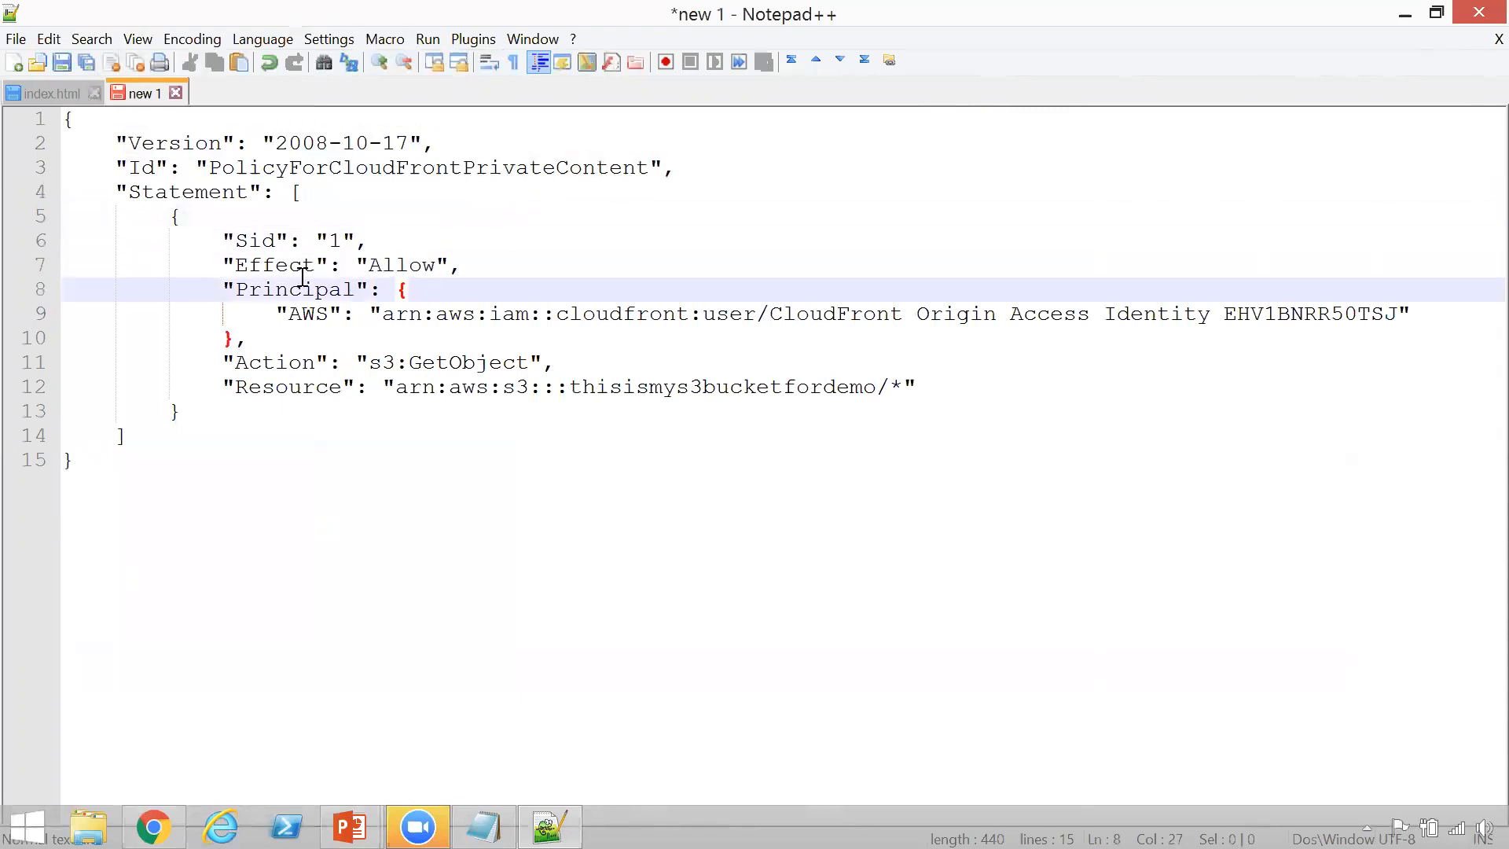
pyautogui.doubleClick(413, 267)
pyautogui.doubleClick(303, 290)
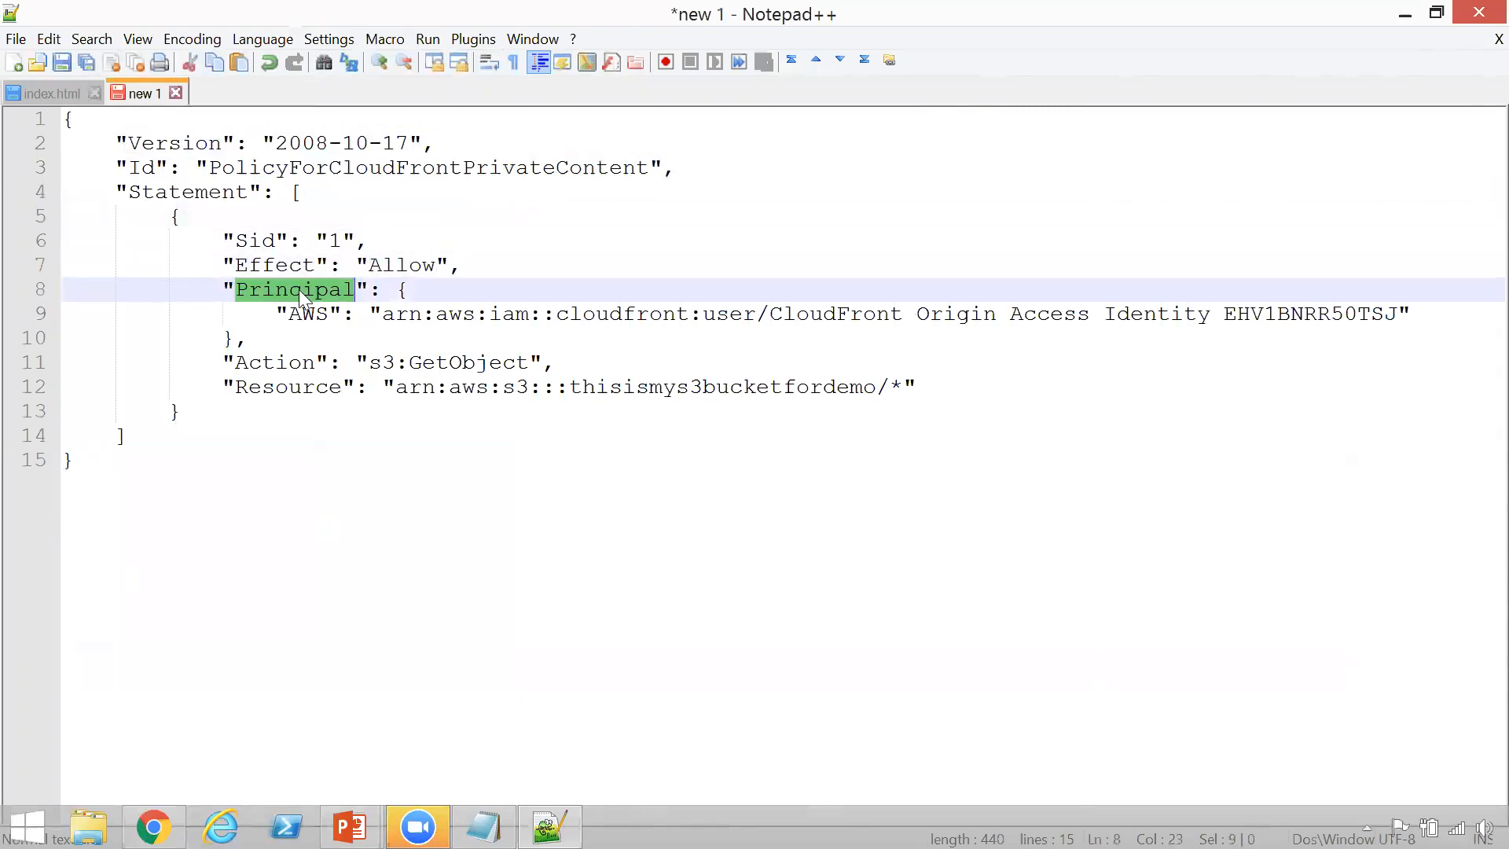
pyautogui.click(908, 388)
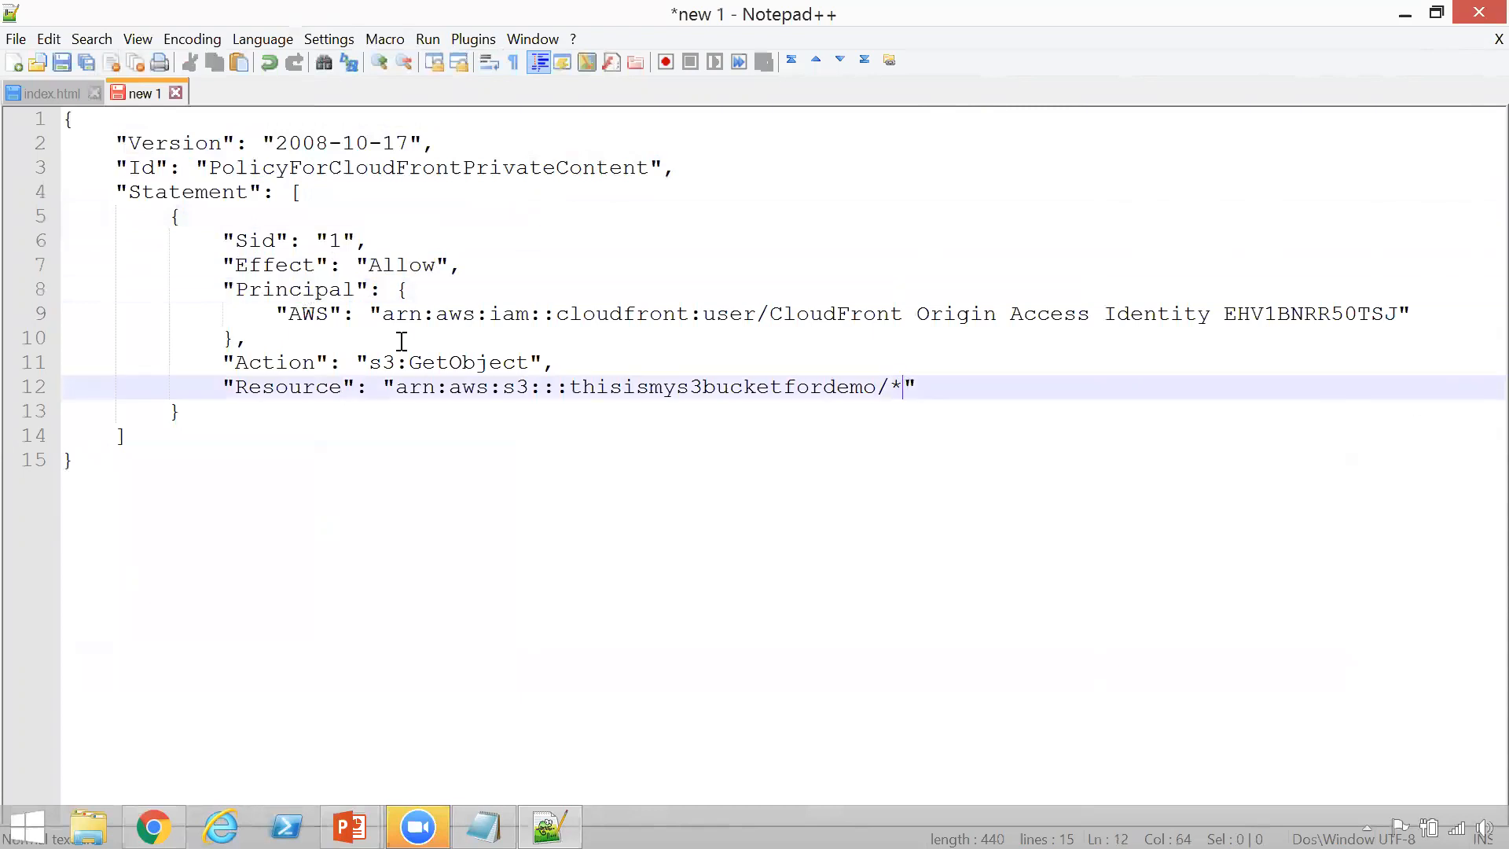
pyautogui.moveTo(282, 315); pyautogui.dragTo(1429, 311)
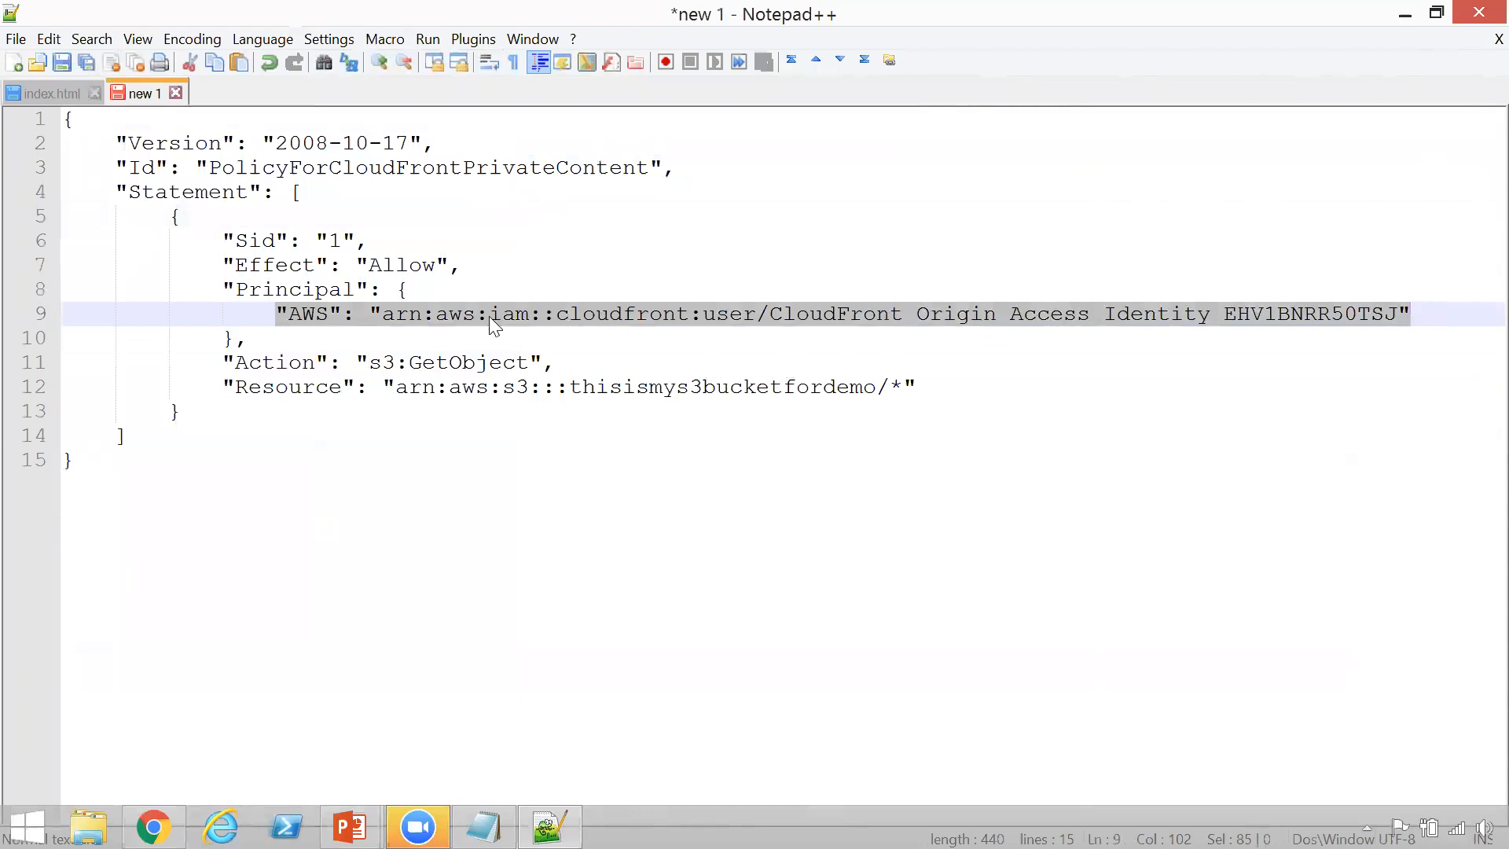
pyautogui.click(552, 331)
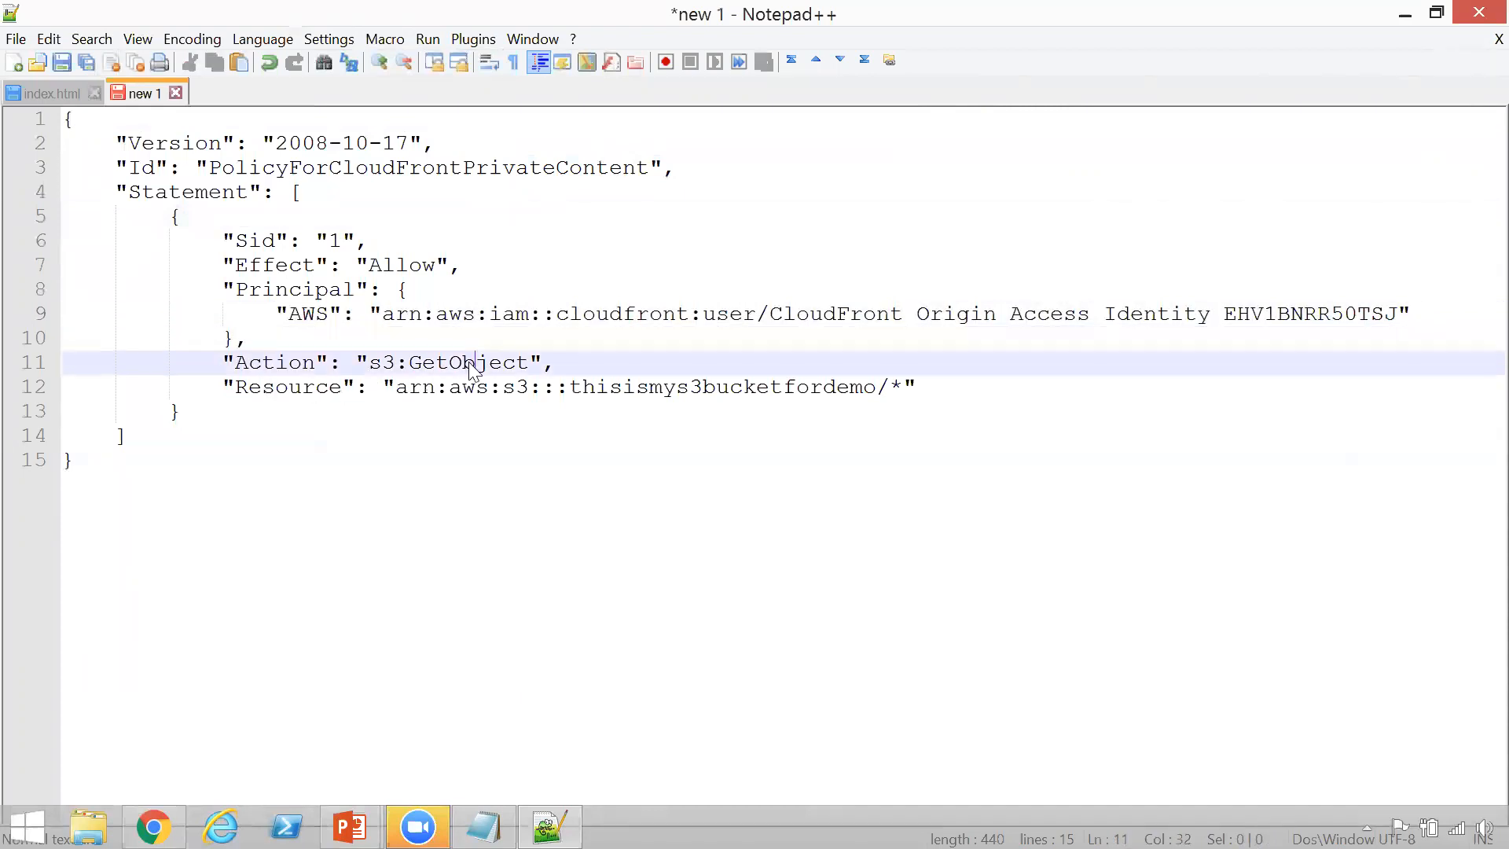
# Examine the policy's Action and Resource entries, then look over the policy as a whole.
pyautogui.doubleClick(431, 362)
pyautogui.doubleClick(383, 364)
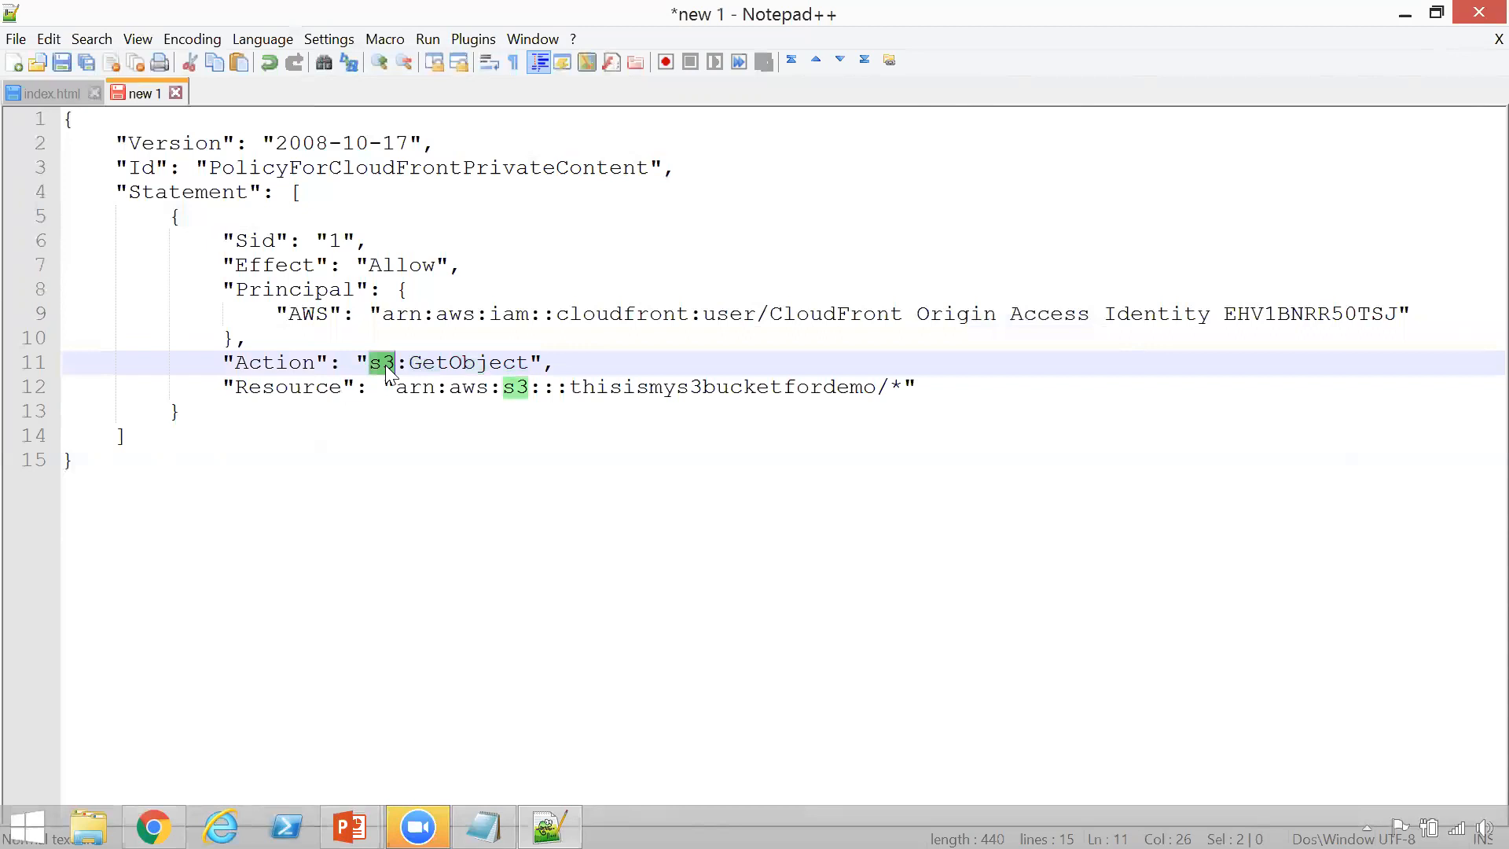
pyautogui.click(145, 384)
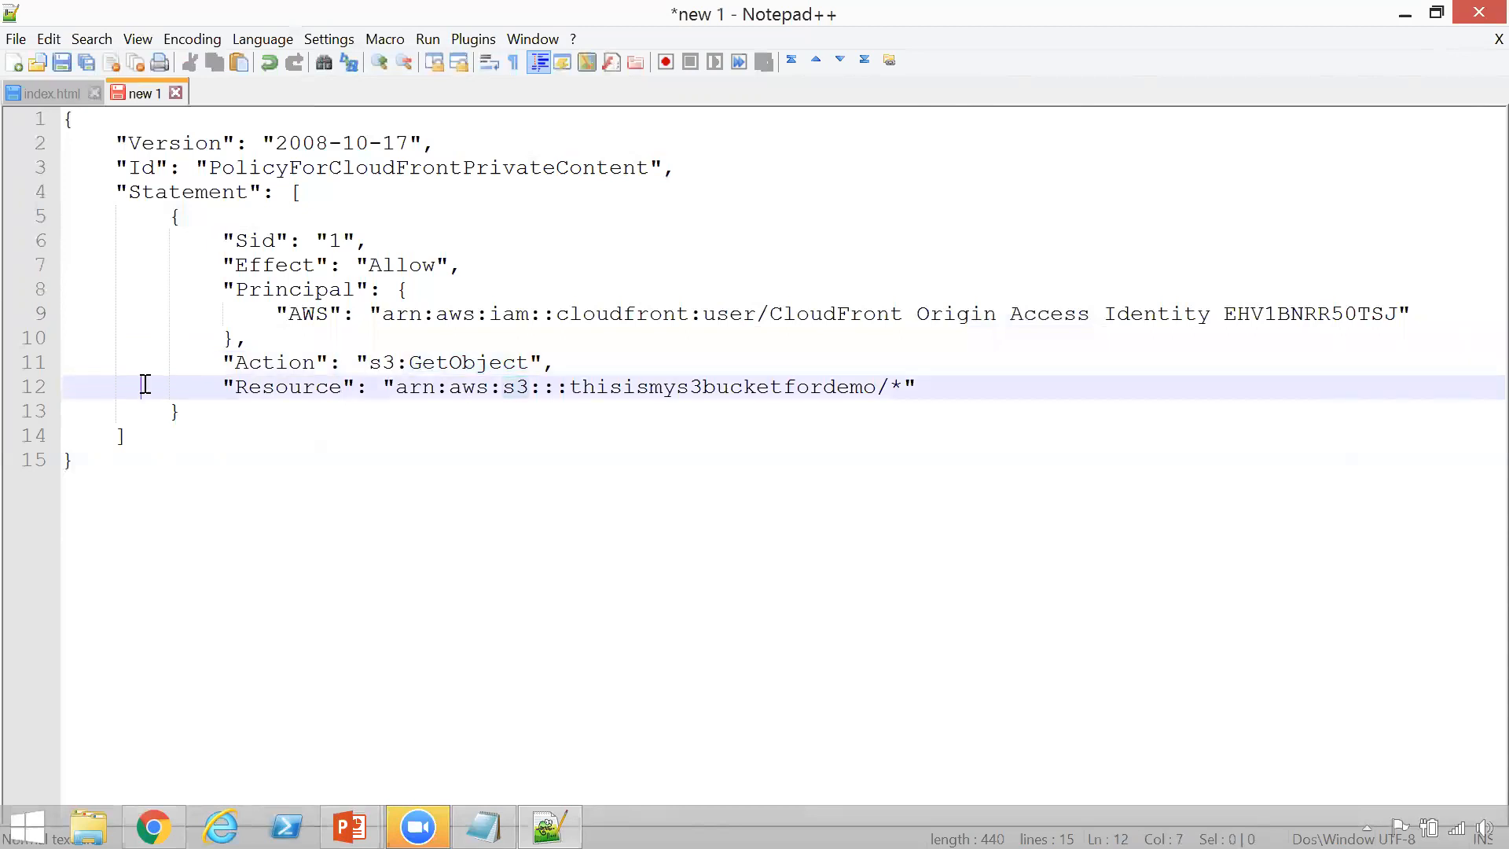
pyautogui.moveTo(144, 384); pyautogui.dragTo(978, 391)
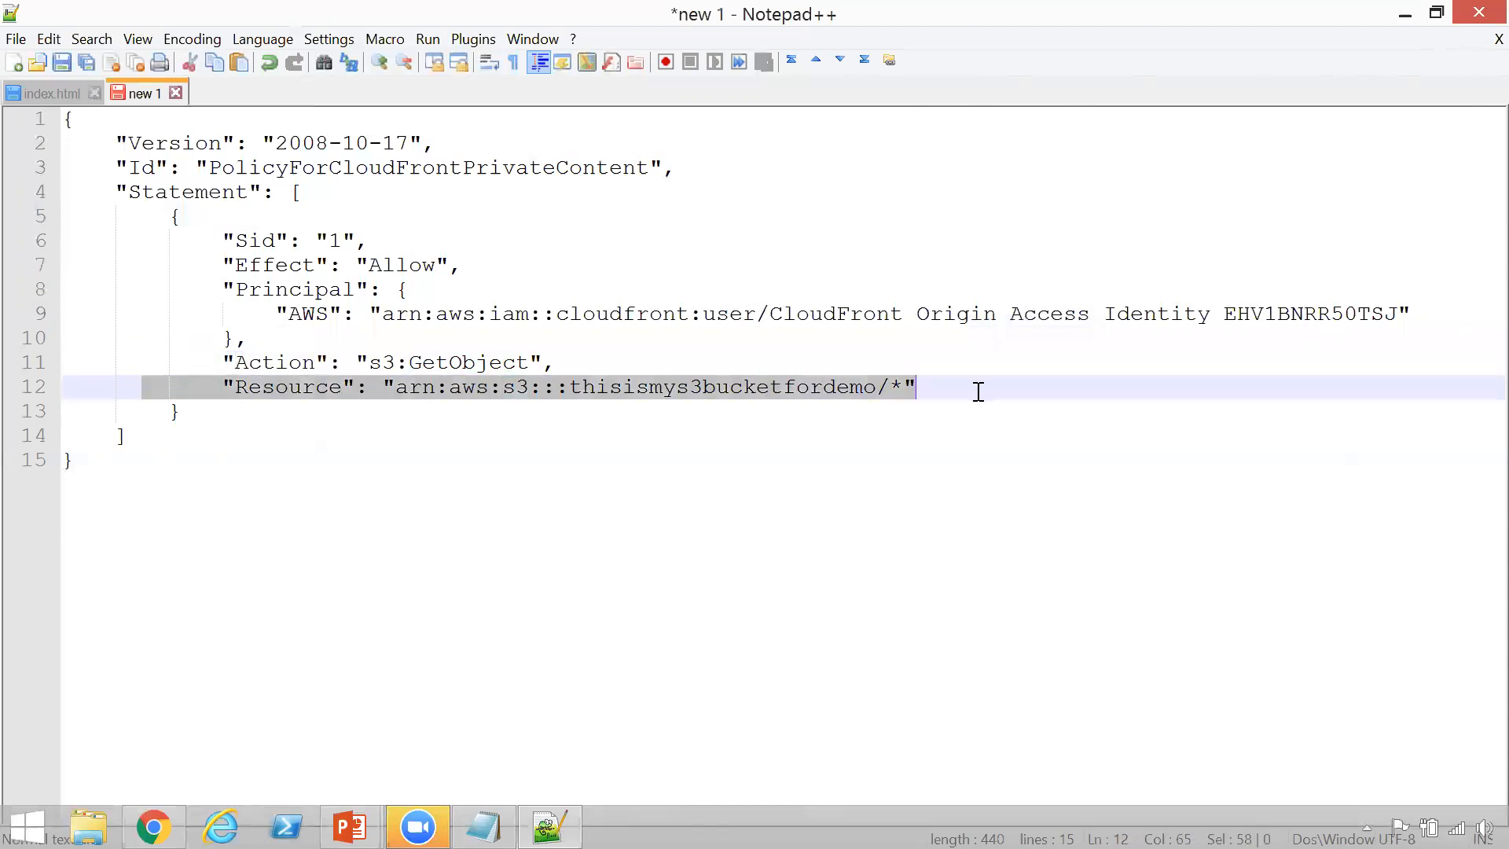
pyautogui.click(423, 362)
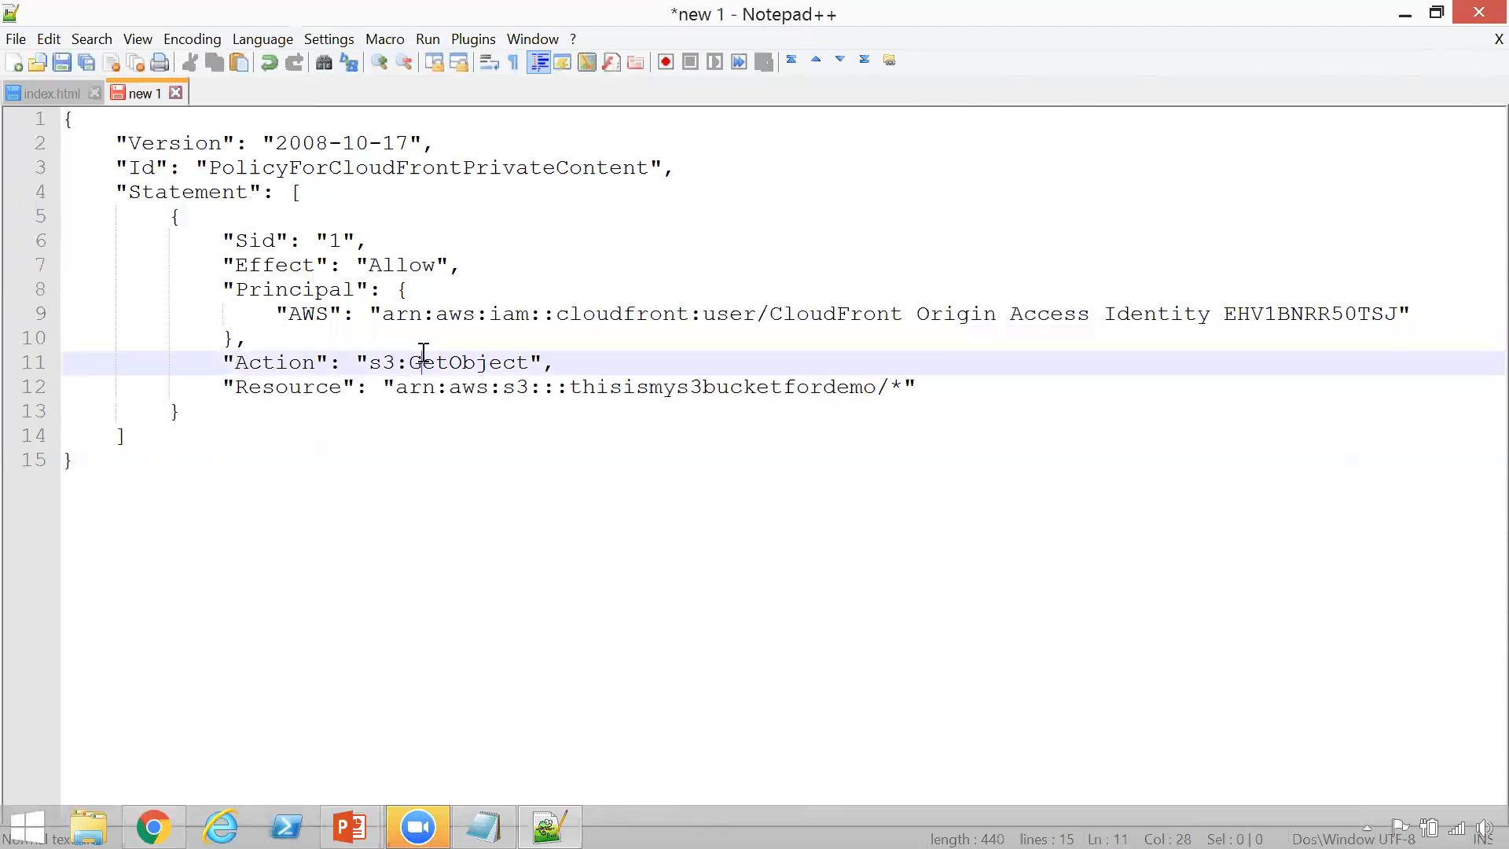
pyautogui.click(208, 656)
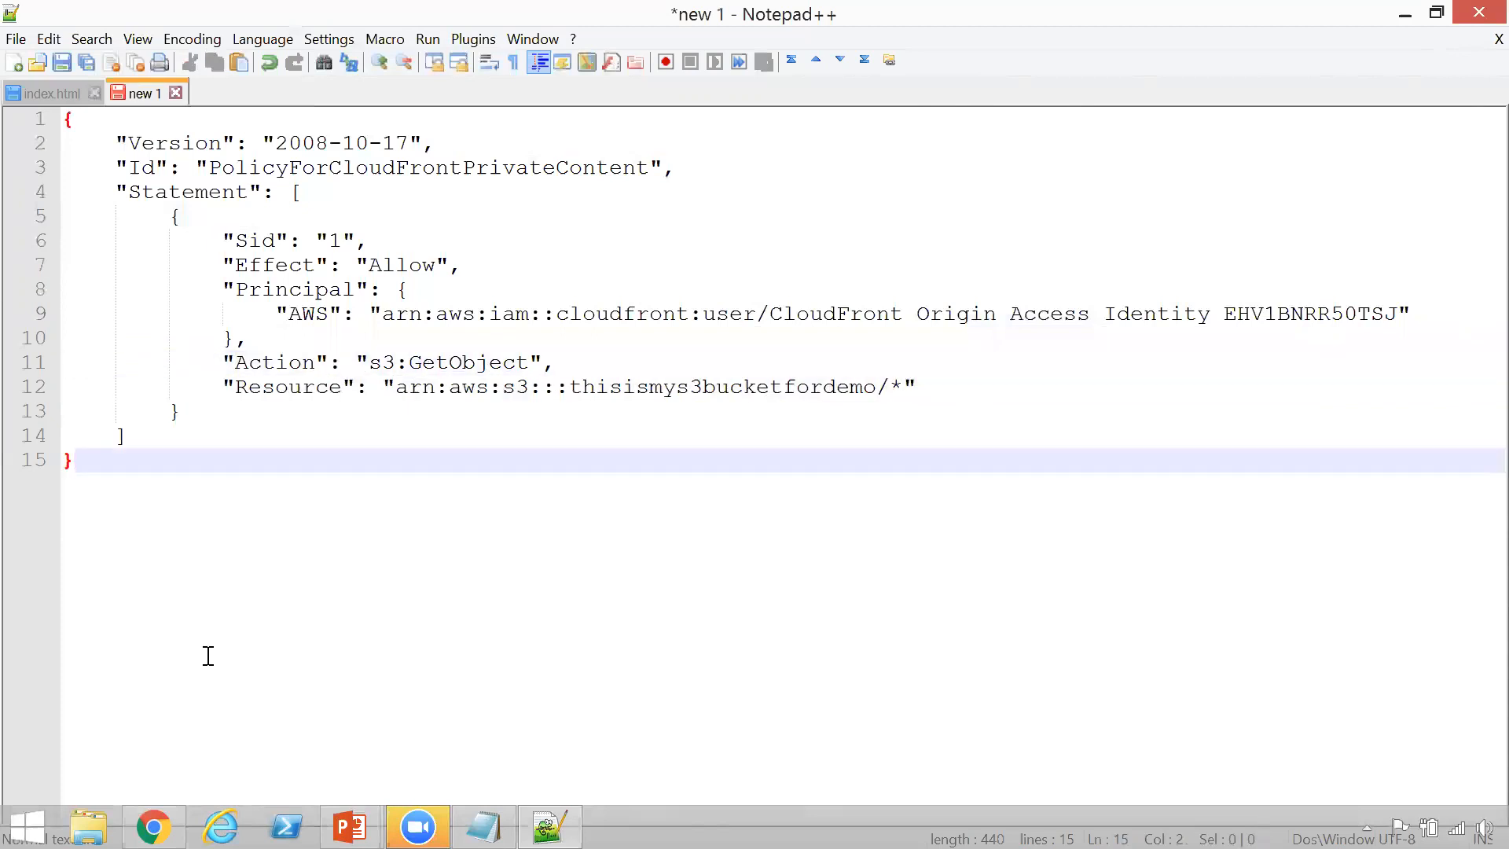
pyautogui.hotkey('ctrl', 'a')
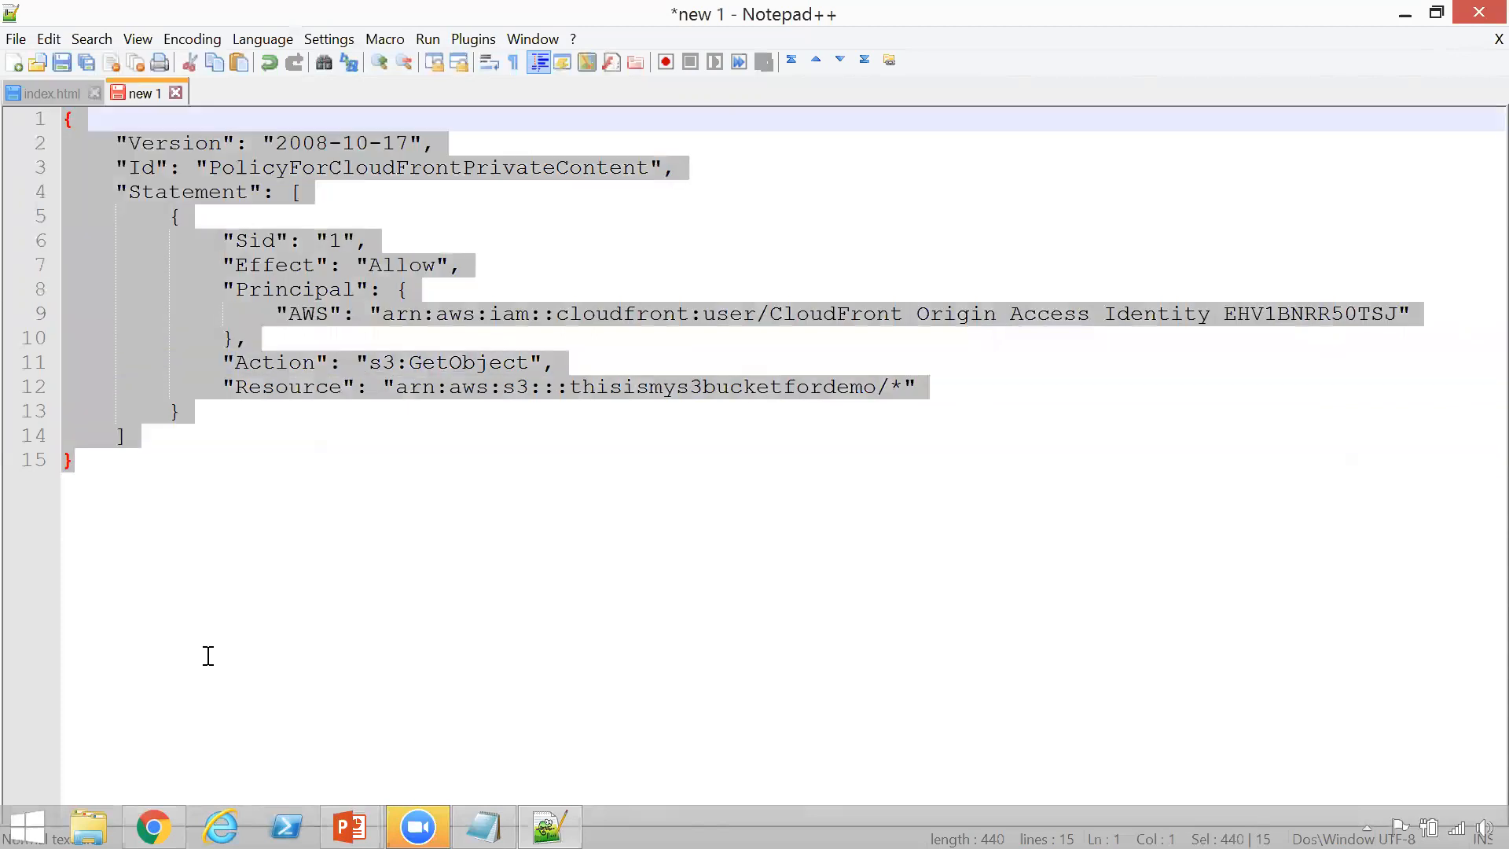
pyautogui.click(481, 662)
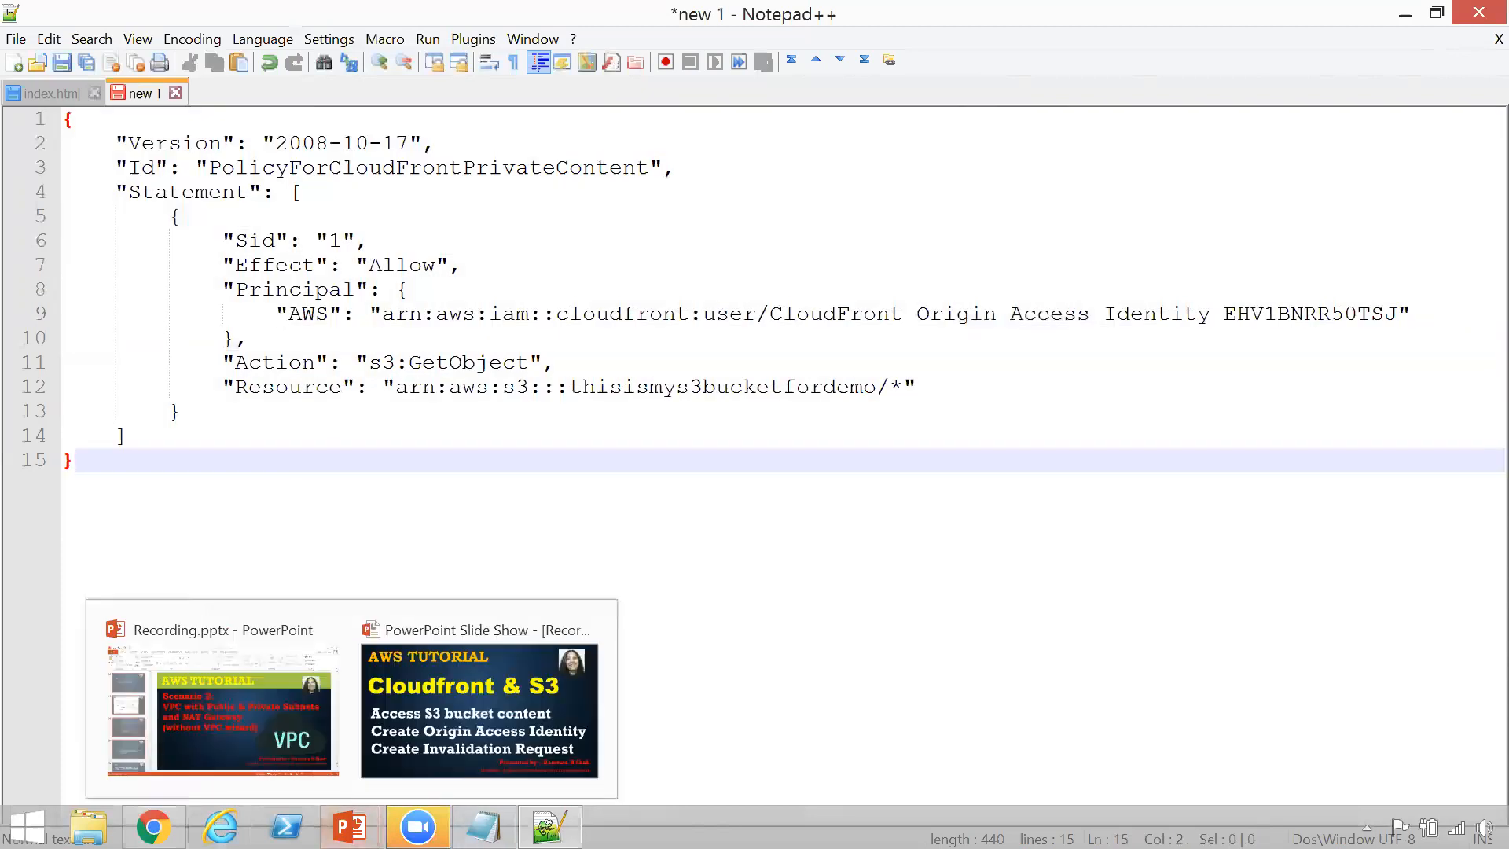
# Switch back to Chrome, go to the CloudFront distributions list and check the distribution's status.
pyautogui.click(154, 827)
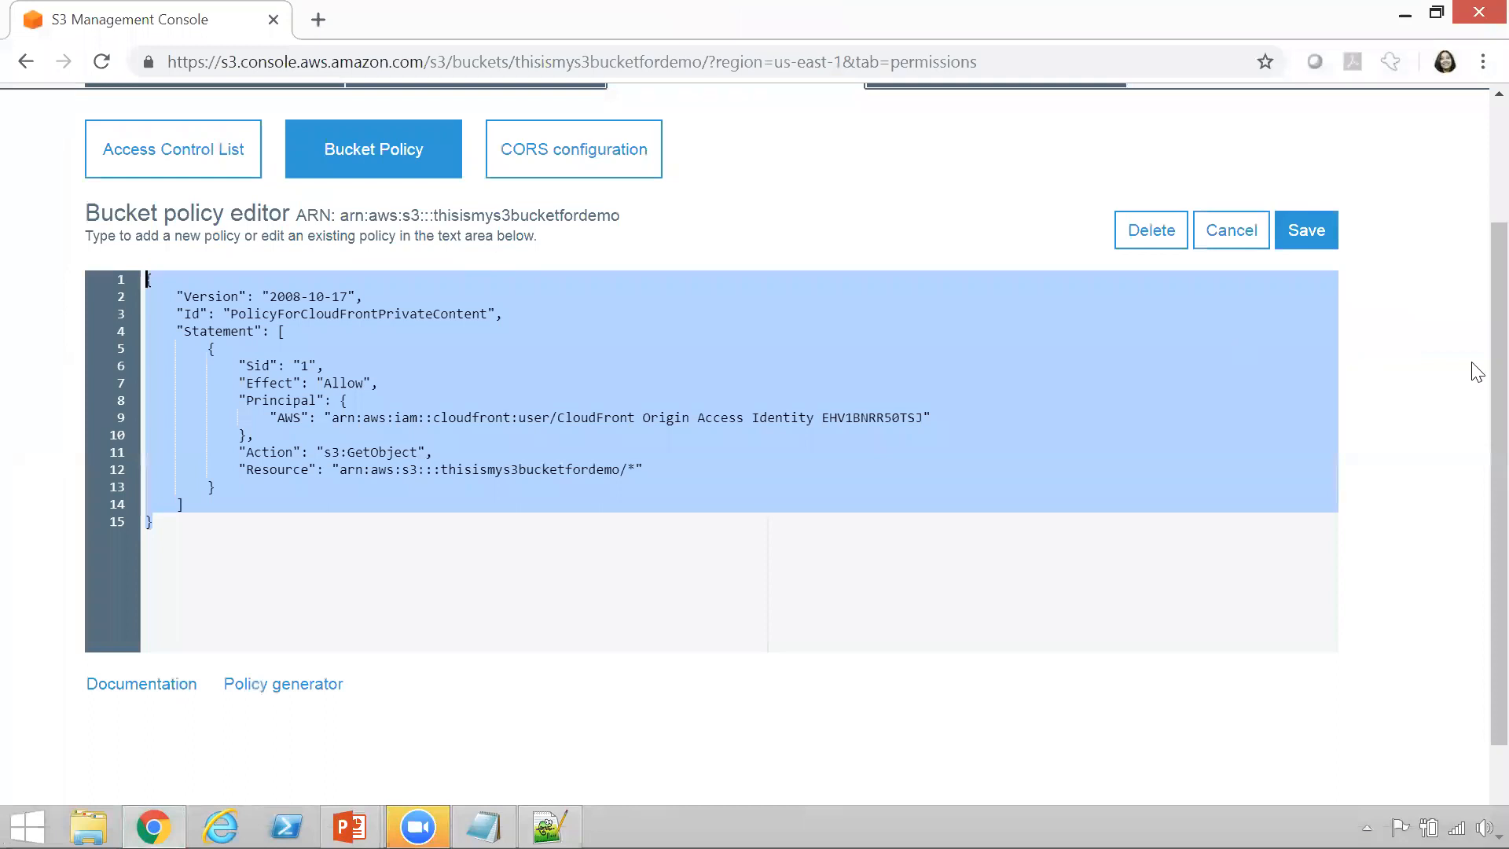
pyautogui.scroll(2, 1476, 228)
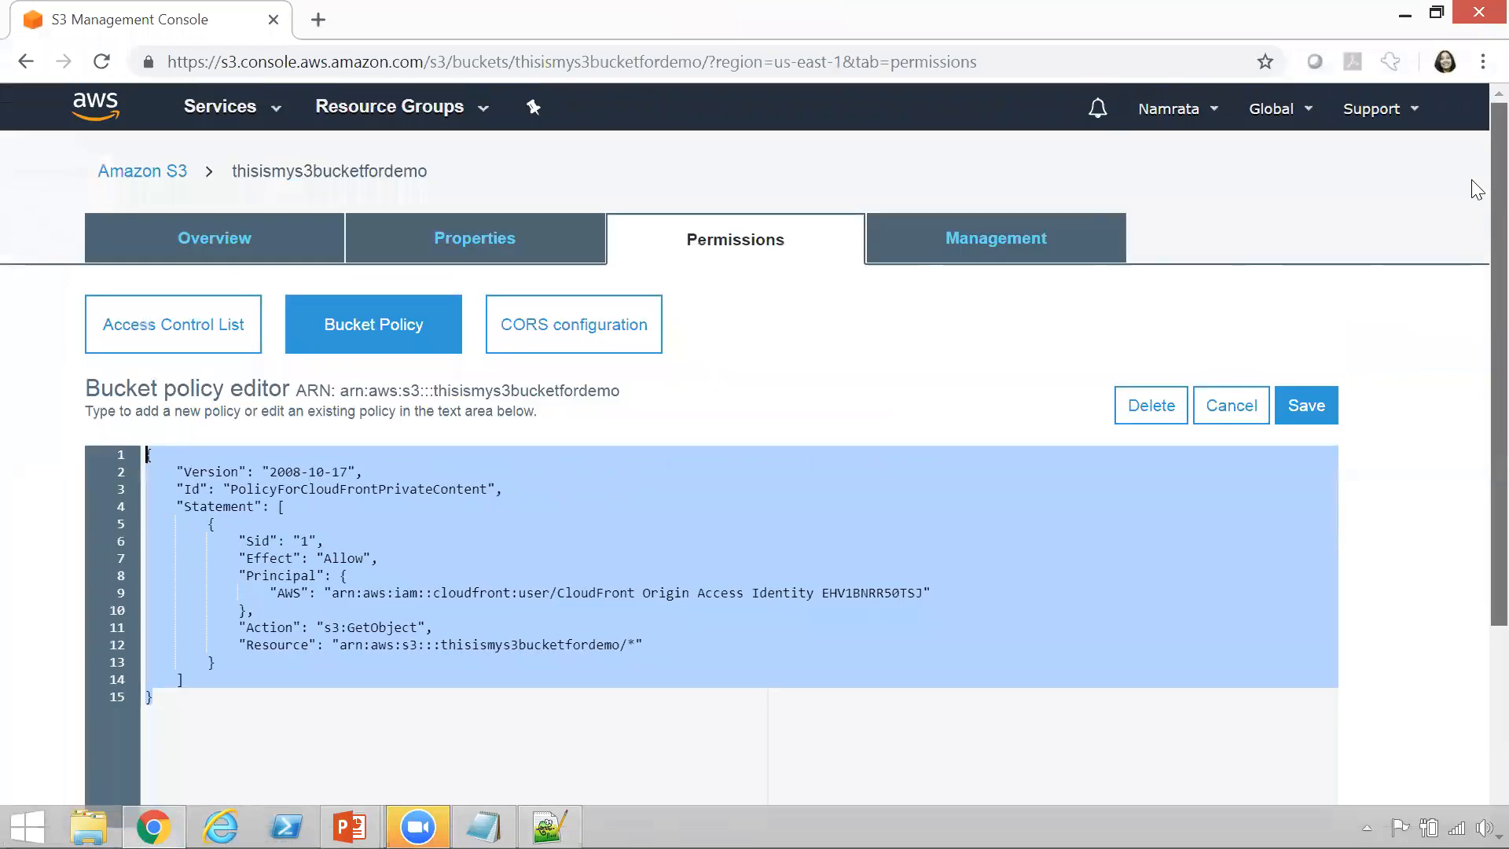
pyautogui.click(277, 113)
pyautogui.click(91, 267)
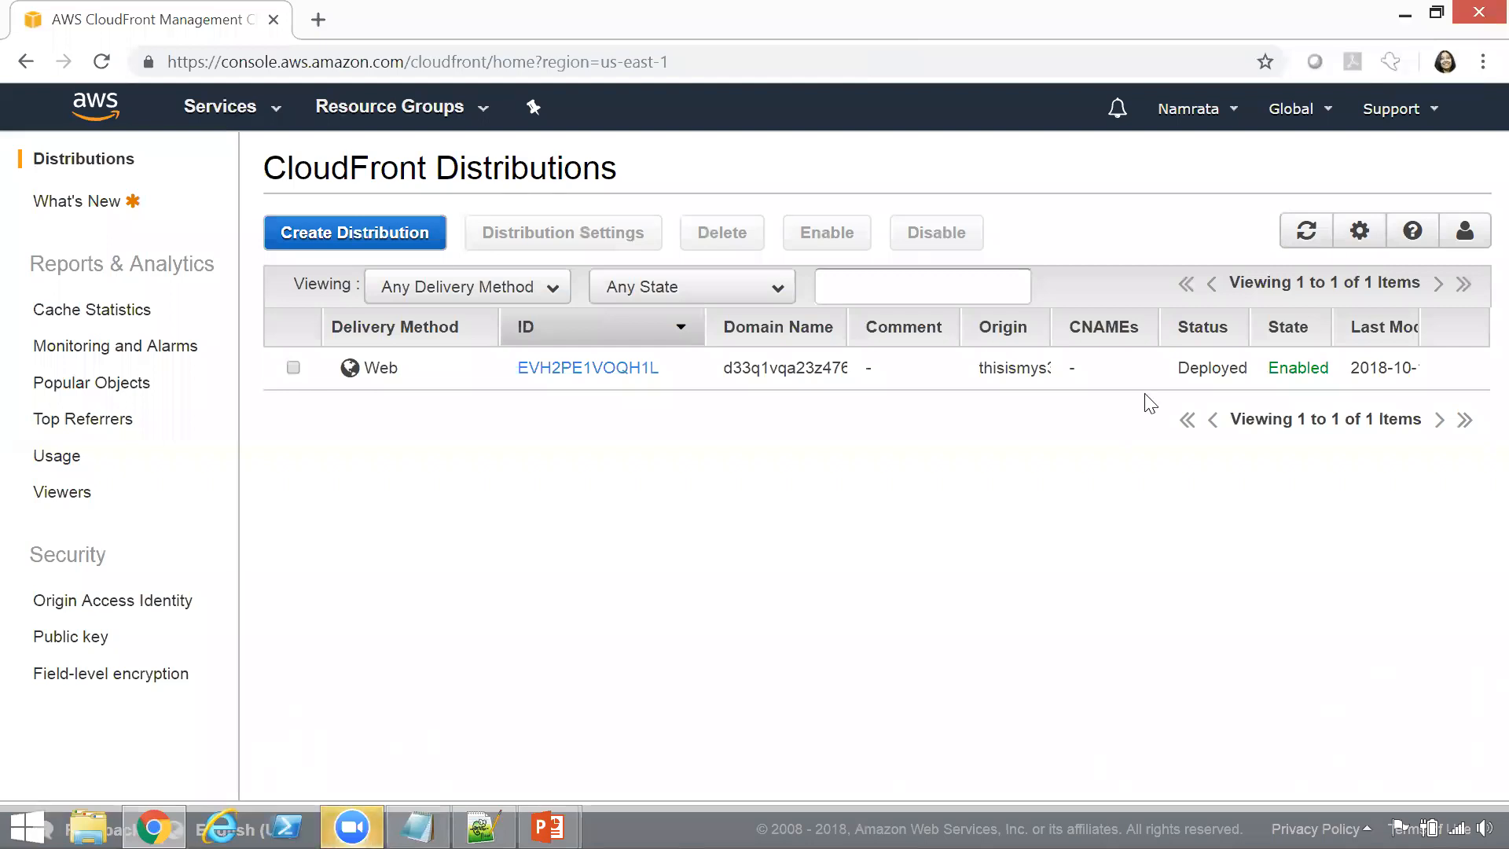
pyautogui.doubleClick(1211, 367)
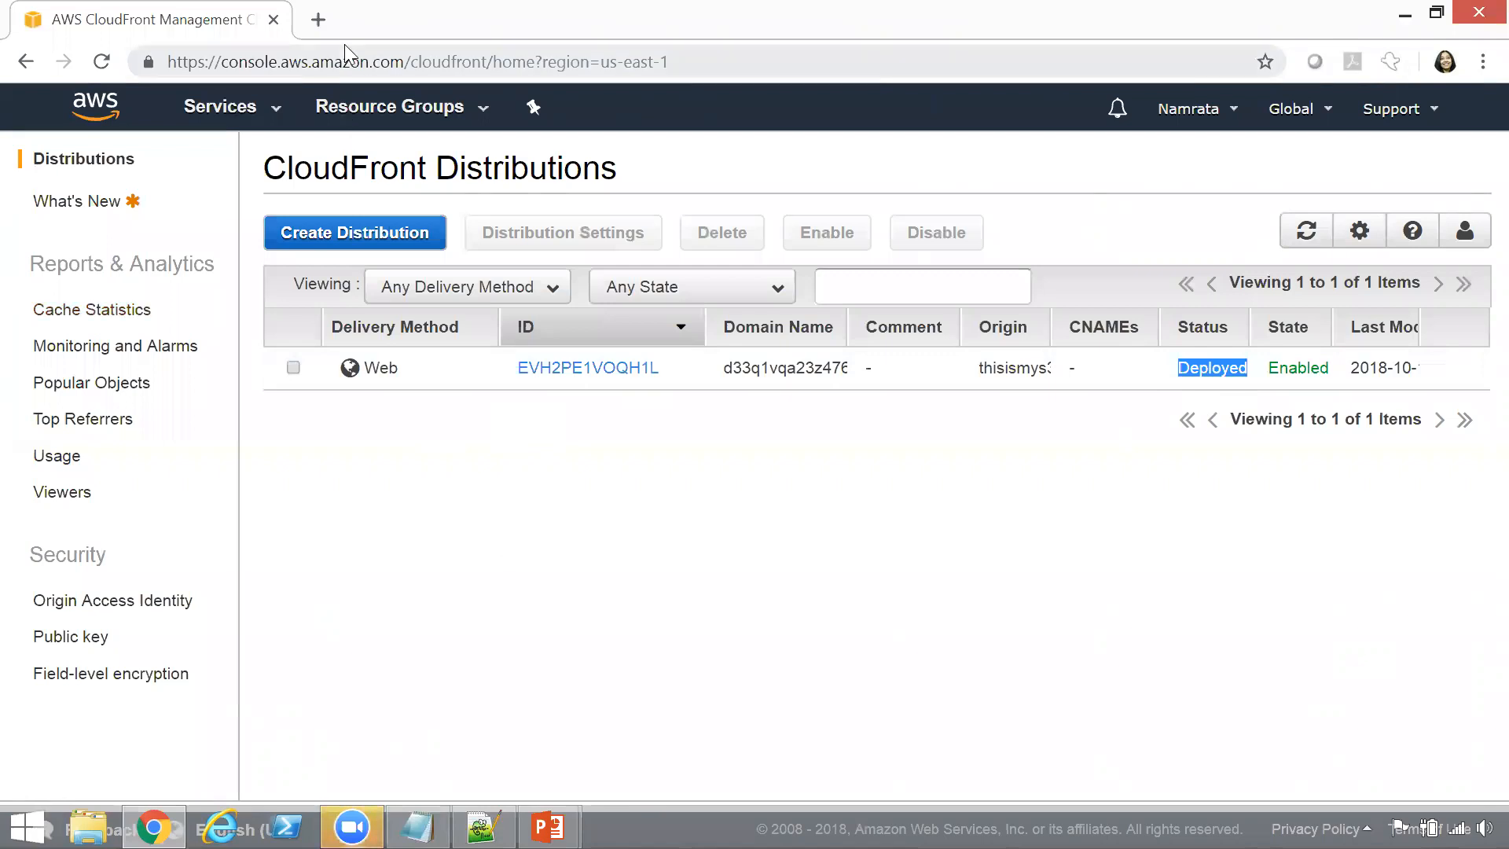
# Copy the CloudFront domain name from Notepad and load d33q1vqa23z476.cloudfront.net in a new Chrome tab.
pyautogui.click(319, 20)
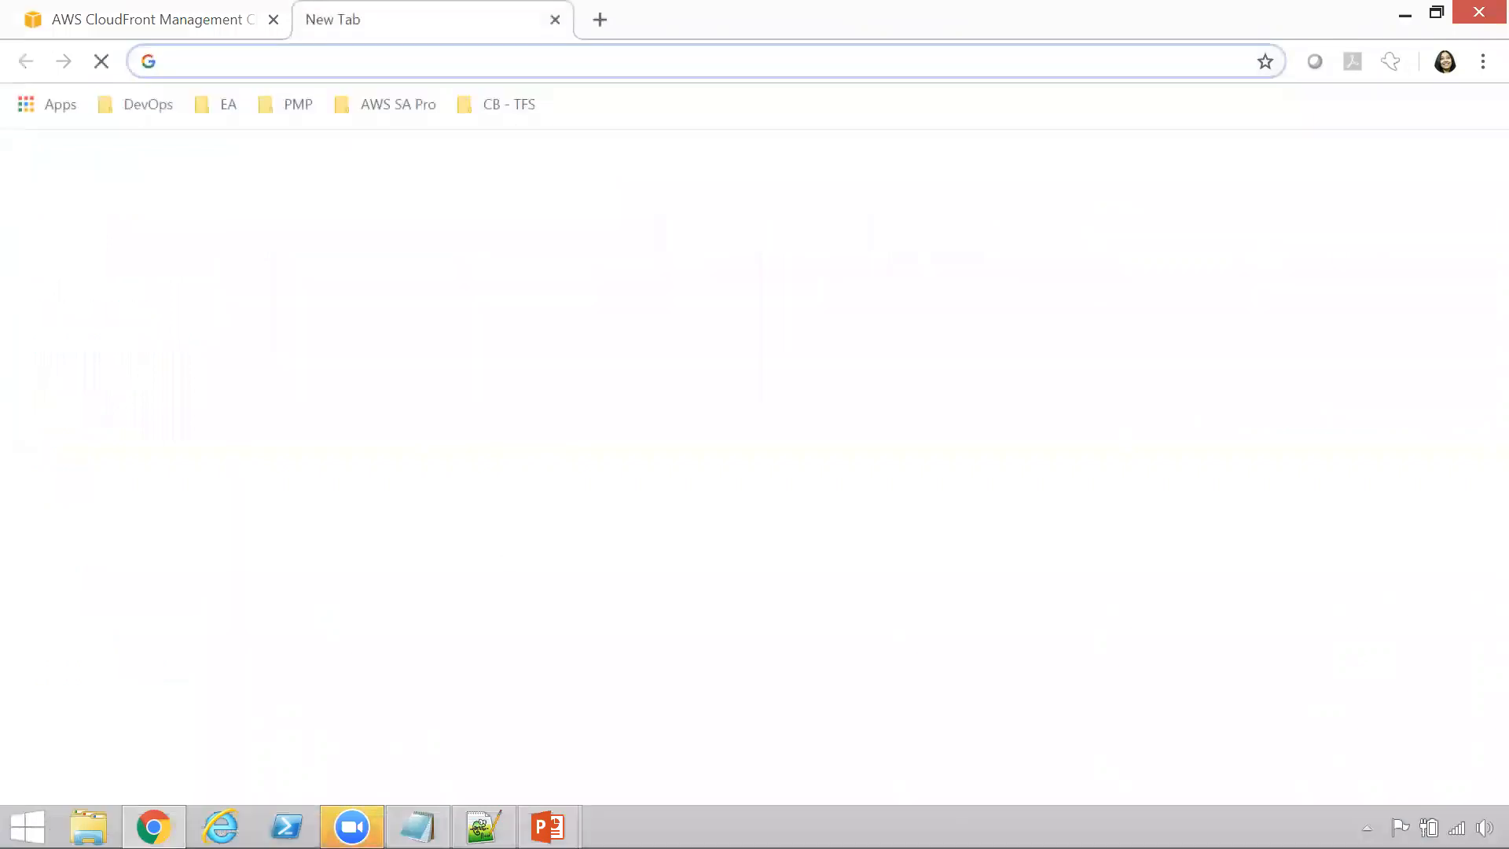
pyautogui.hotkey('alt', 'Tab')
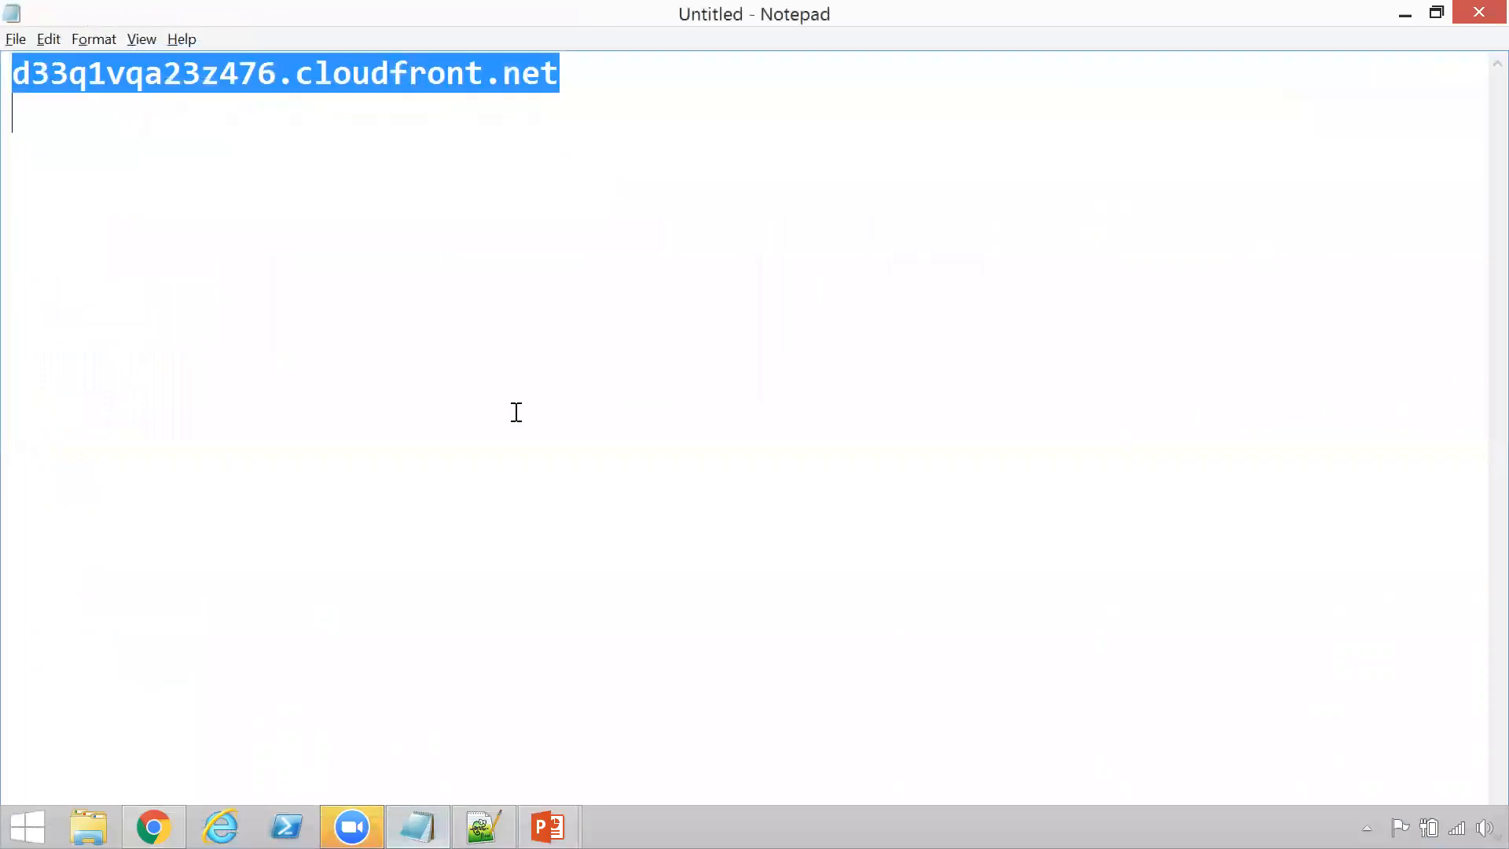
pyautogui.click(529, 350)
pyautogui.press('BackSpace')
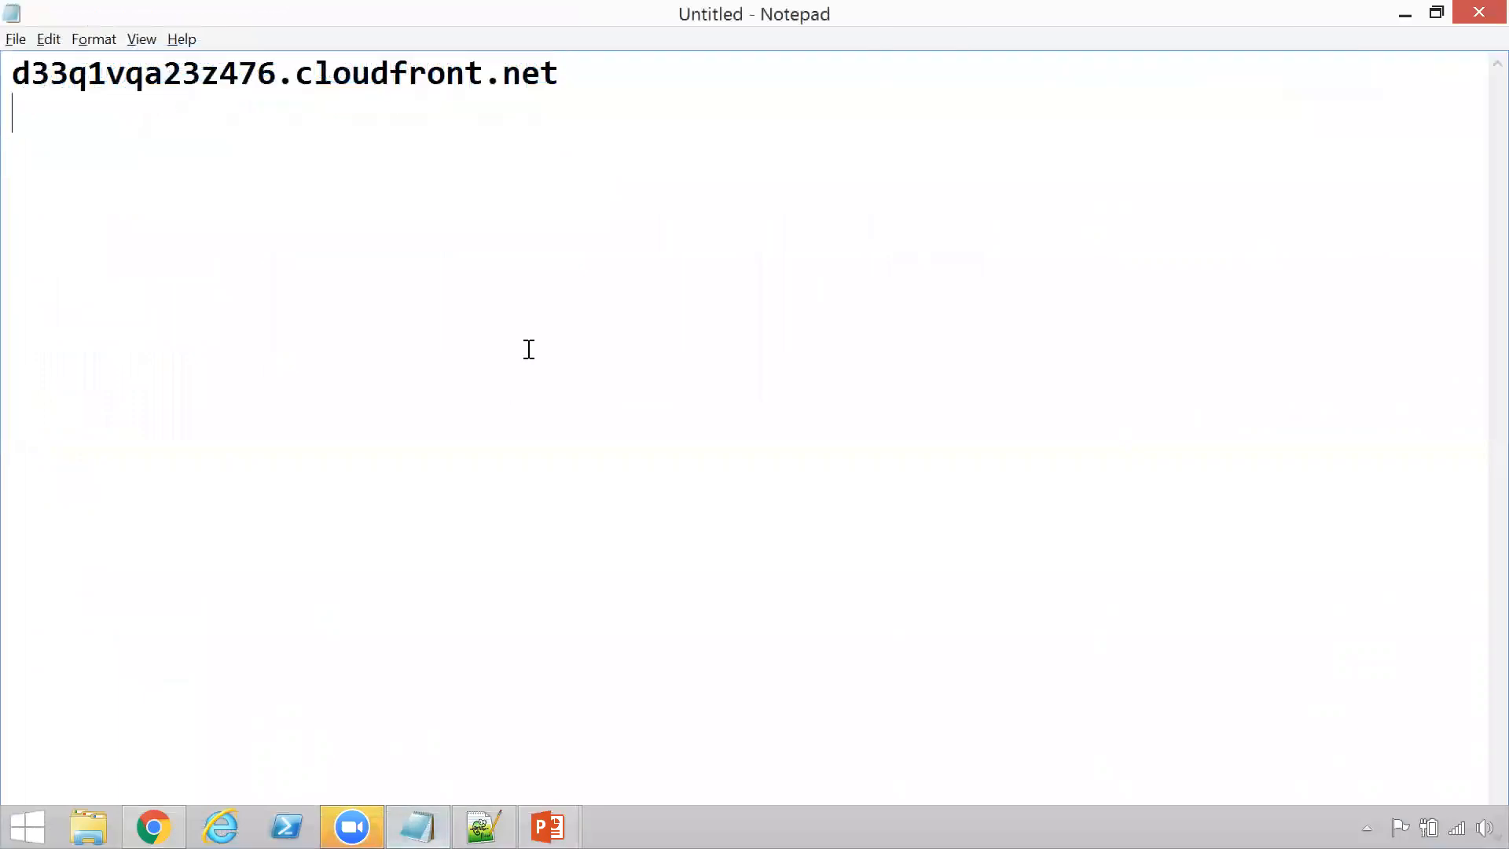
pyautogui.hotkey('ctrl', 'a')
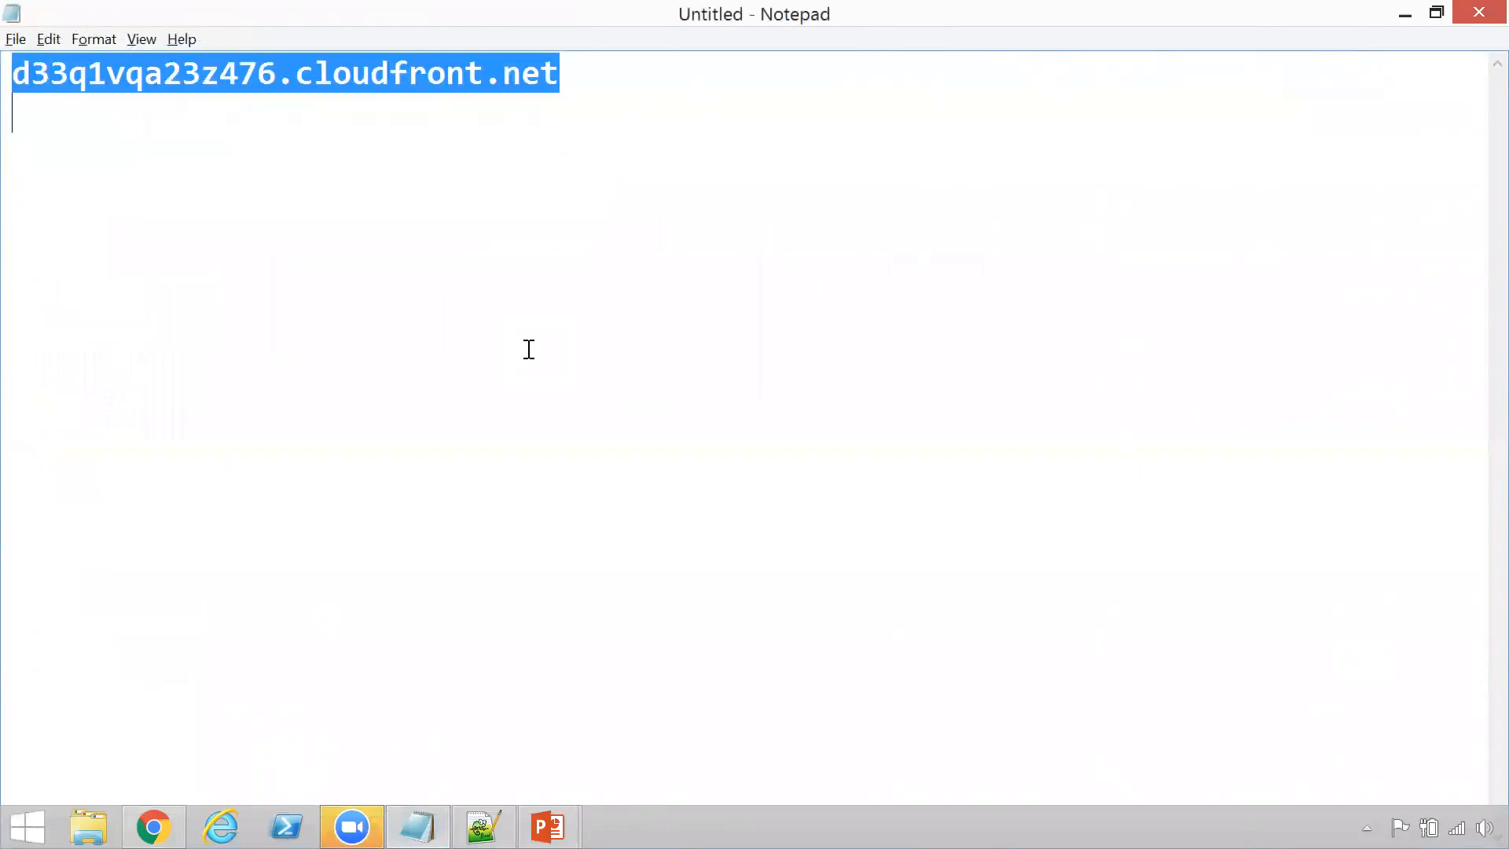
pyautogui.hotkey('ctrl', 'c')
pyautogui.hotkey('alt', 'Tab')
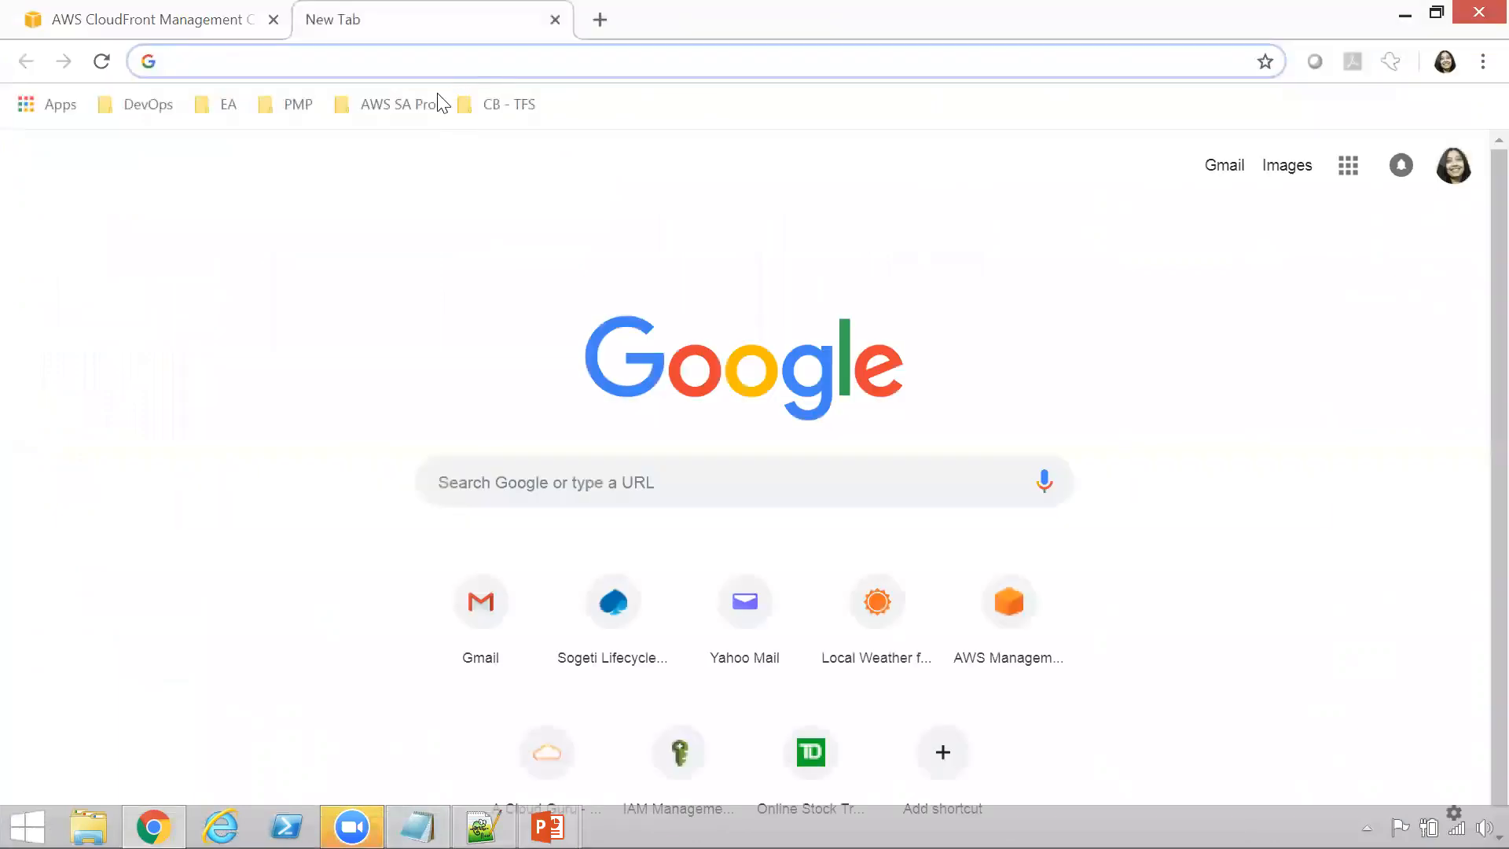
pyautogui.hotkey('ctrl', 'v')
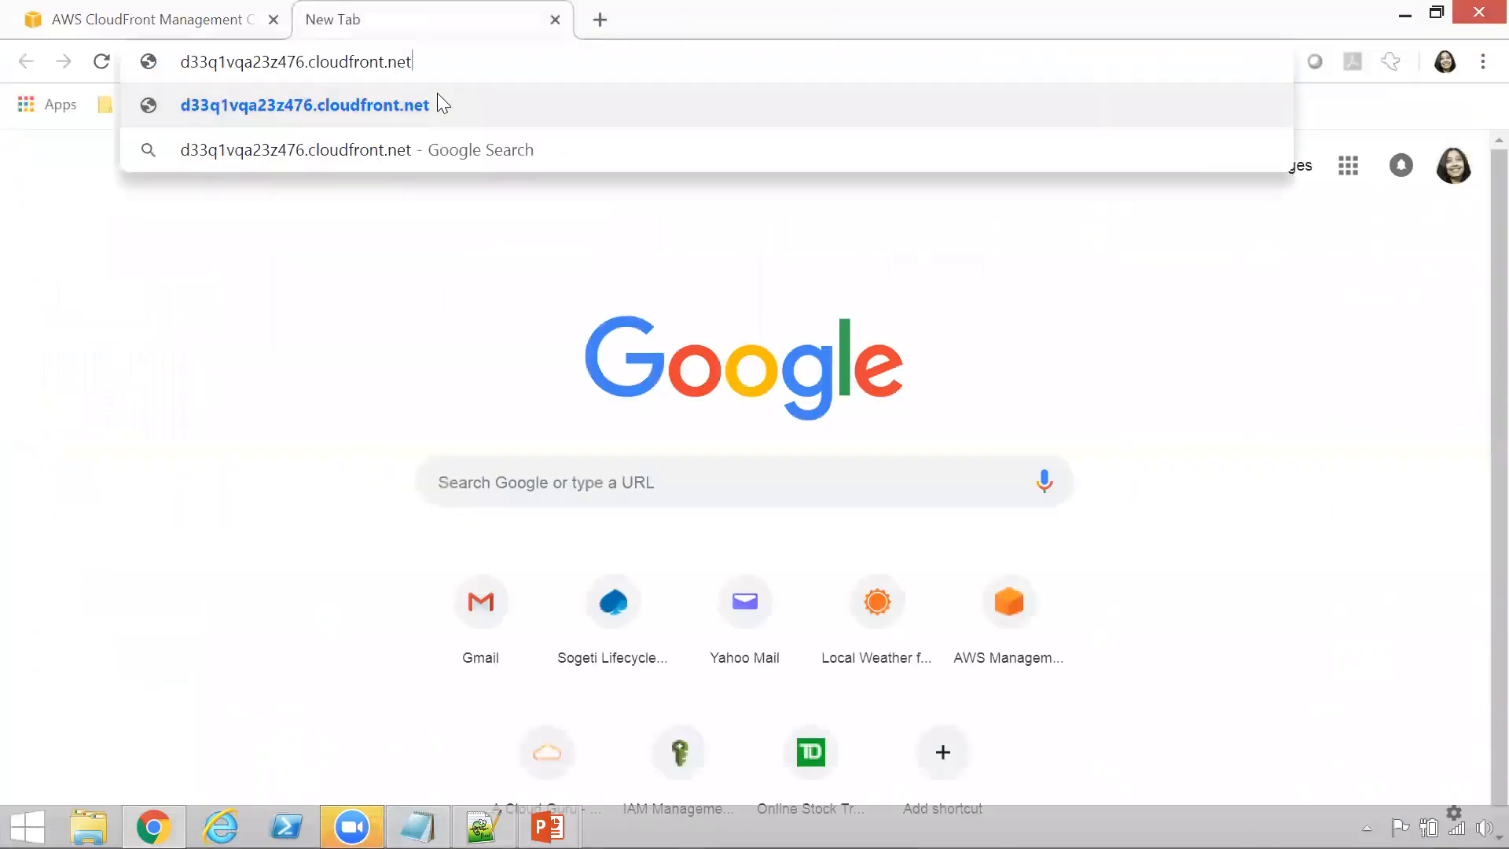
pyautogui.click(440, 104)
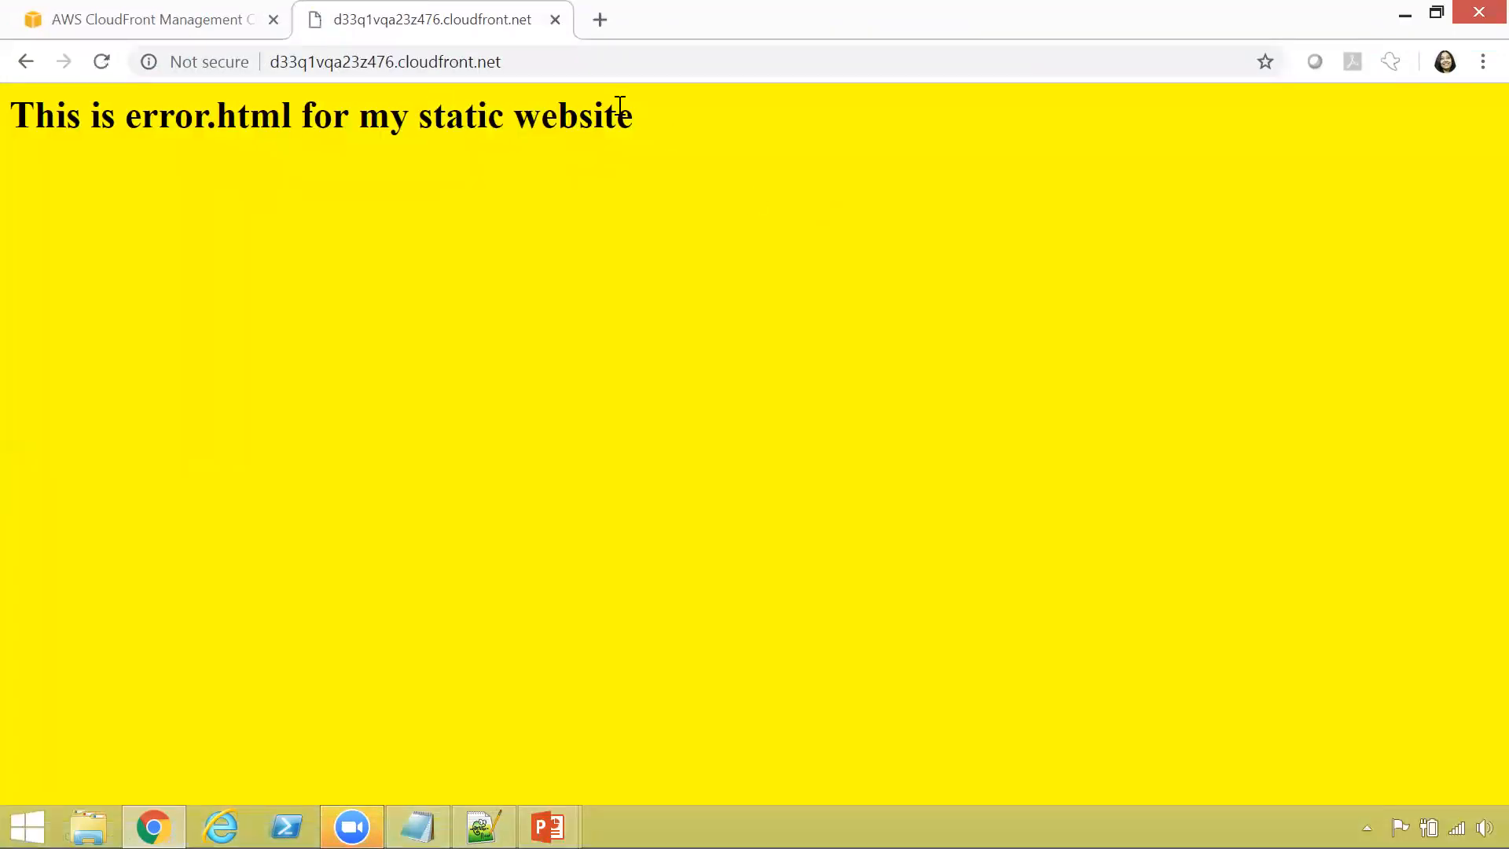
# Load /index.html from the CloudFront domain and check the version in the page heading.
pyautogui.click(548, 60)
pyautogui.click(548, 61)
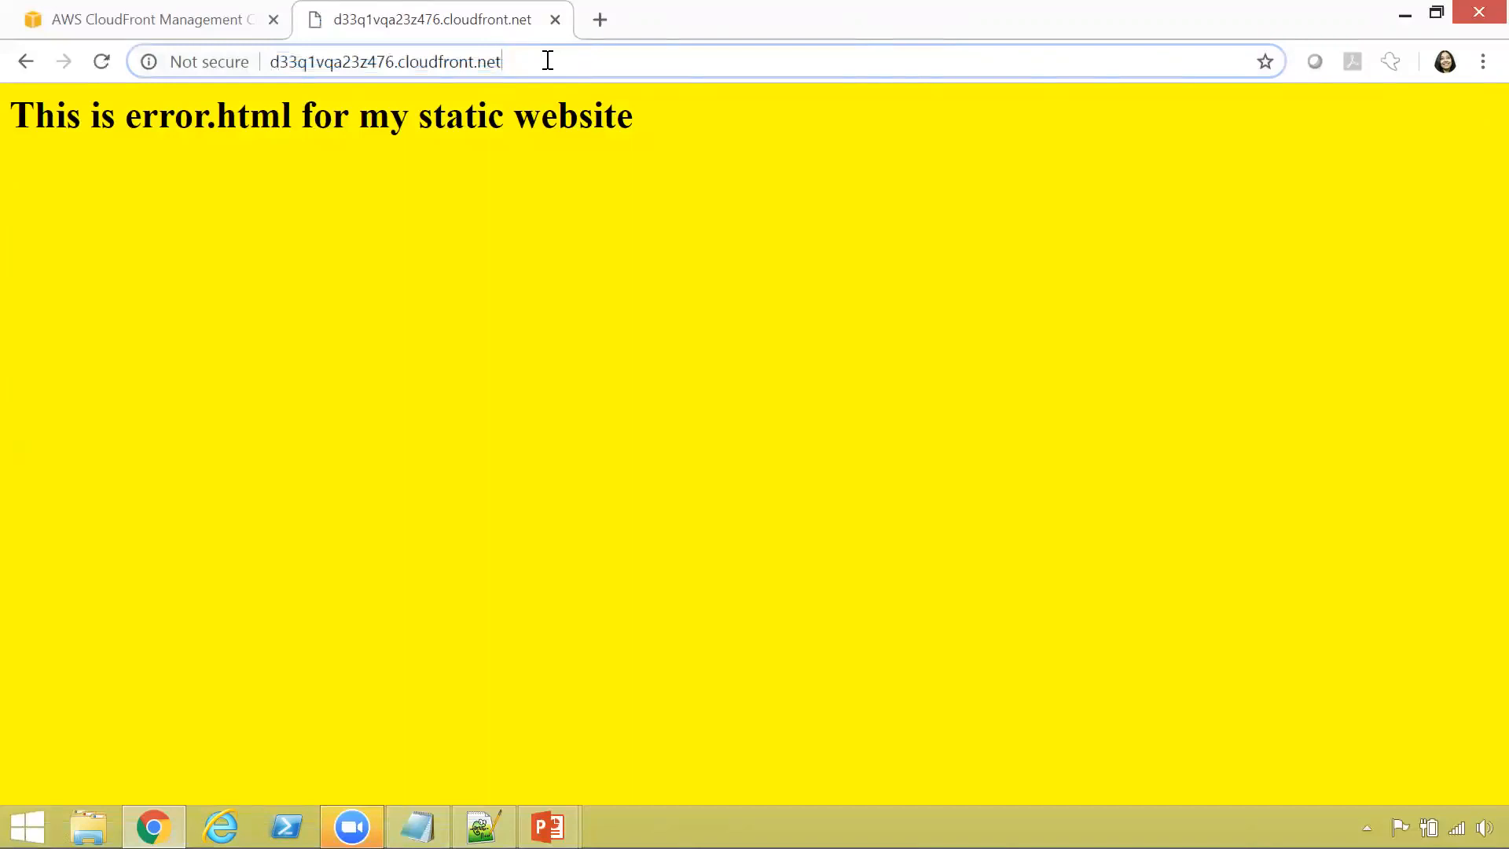
pyautogui.write('/index.html')
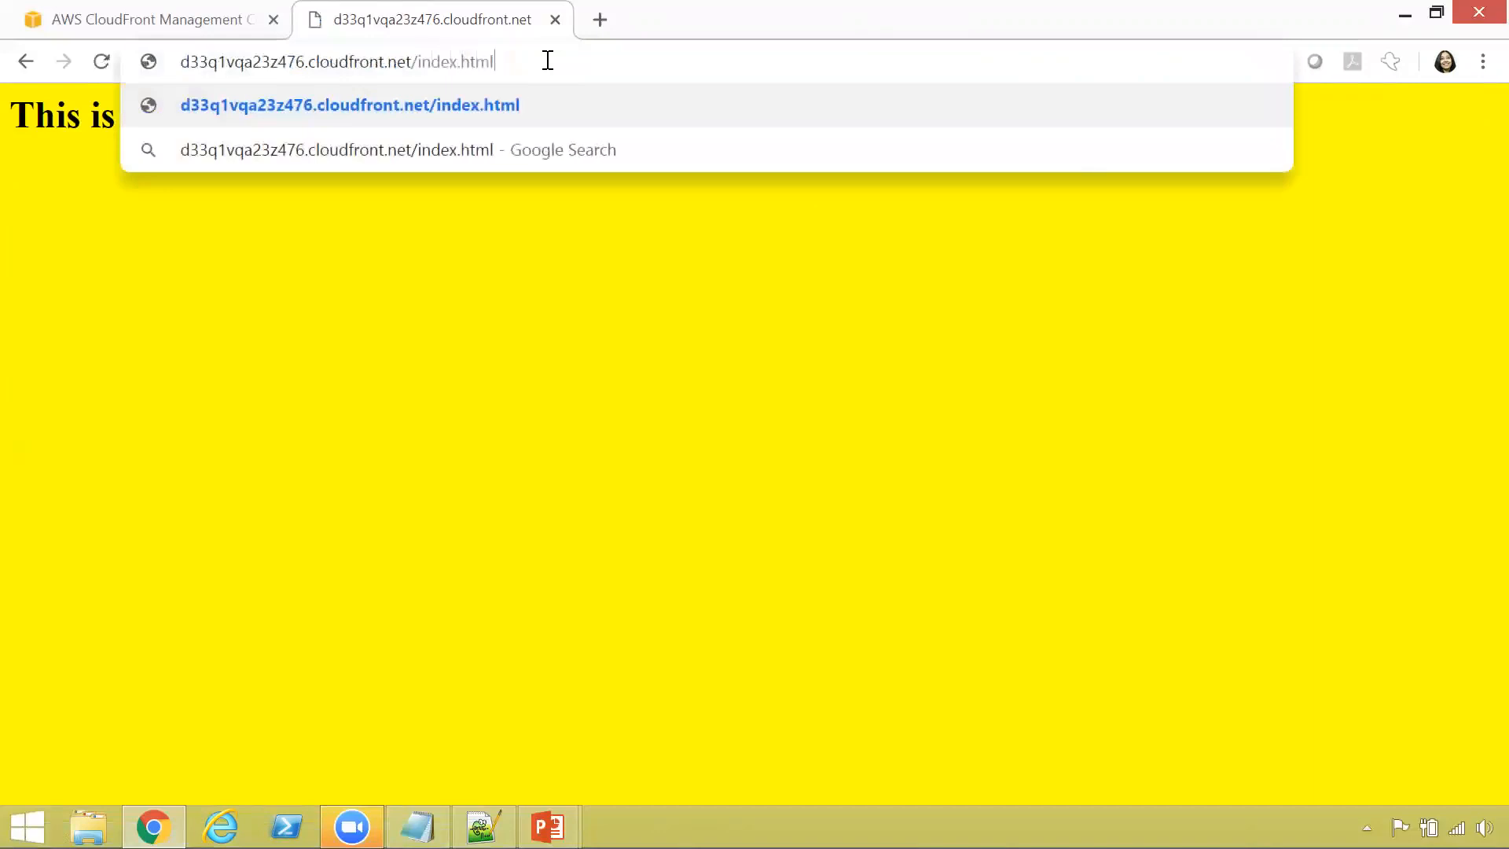
pyautogui.press('Return')
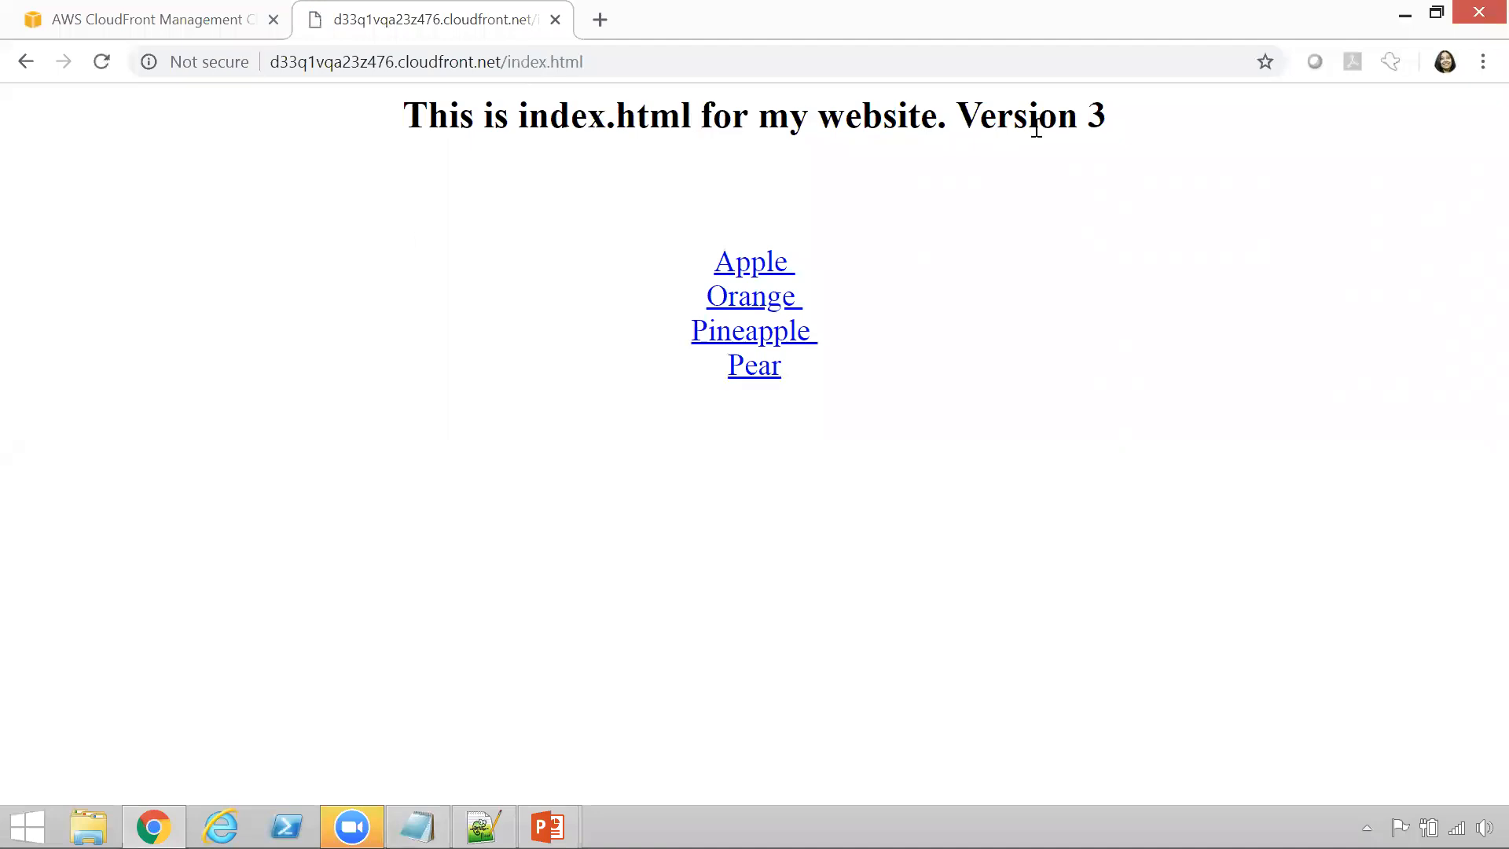
pyautogui.moveTo(981, 114); pyautogui.dragTo(1110, 127)
pyautogui.click(991, 417)
# Change the page in the CloudFront address to nam.html and load it.
pyautogui.click(566, 63)
pyautogui.hotkey('ctrl', 'a')
pyautogui.press('End')
pyautogui.press('BackSpace')
pyautogui.press('BackSpace')
pyautogui.press('BackSpace')
pyautogui.press('BackSpace')
pyautogui.press('BackSpace')
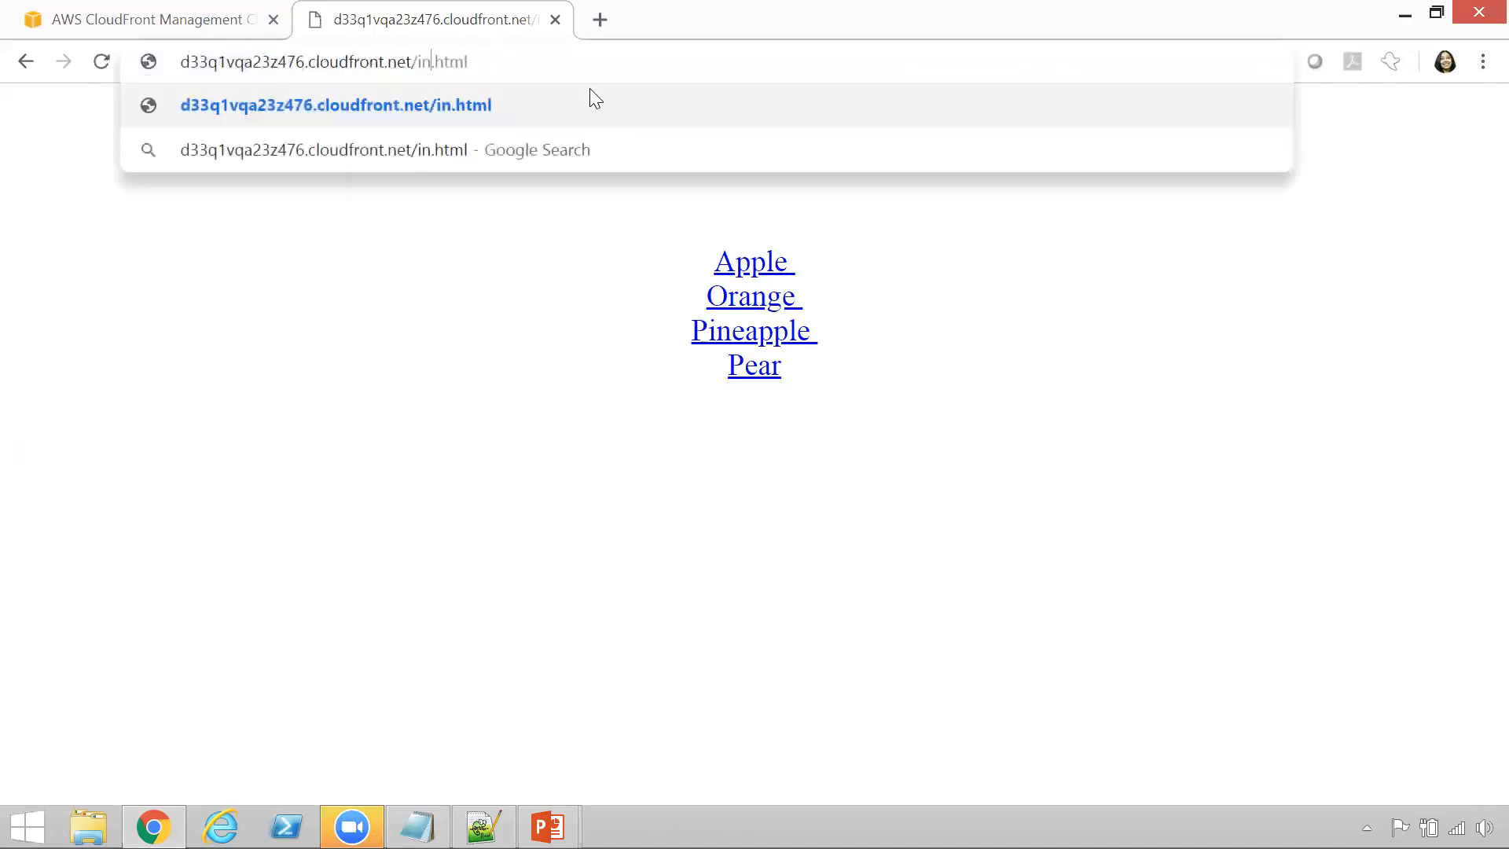
pyautogui.write('nam')
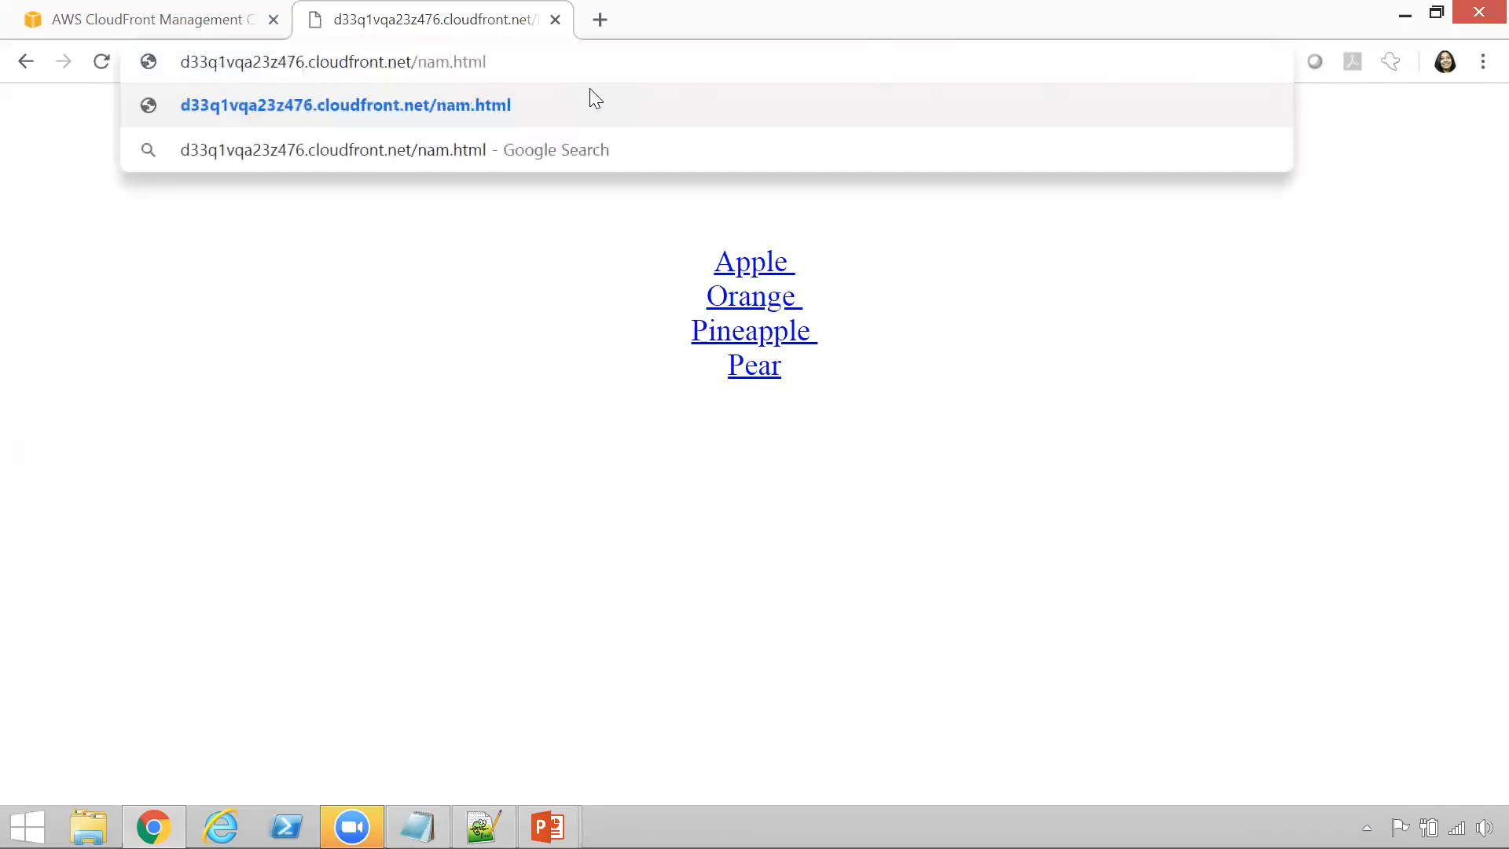
pyautogui.press('Return')
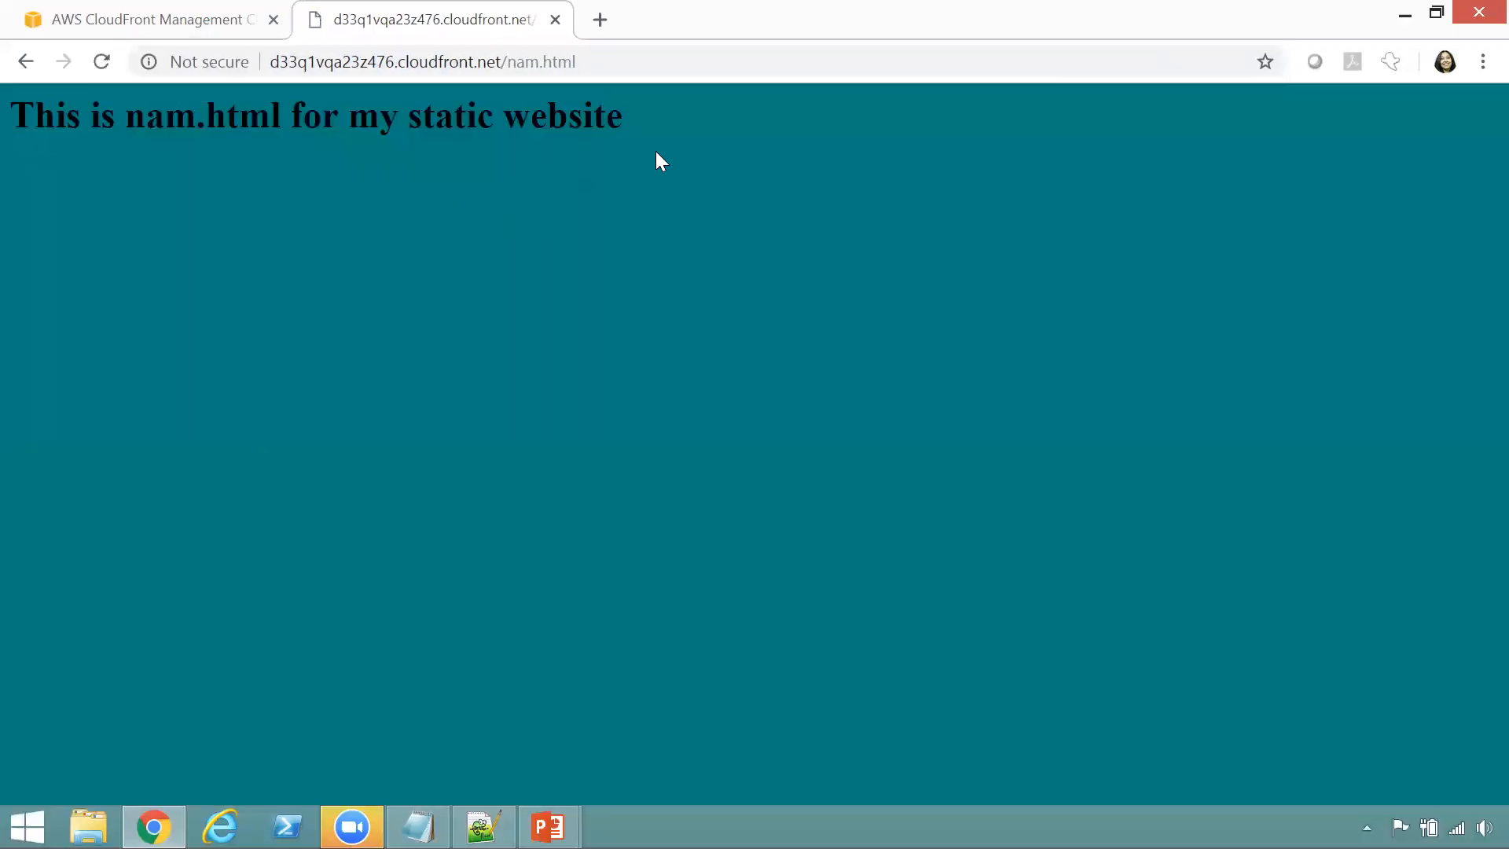
# Check the heading of the nam.html page served from the CloudFront domain.
pyautogui.moveTo(673, 118); pyautogui.dragTo(3, 76)
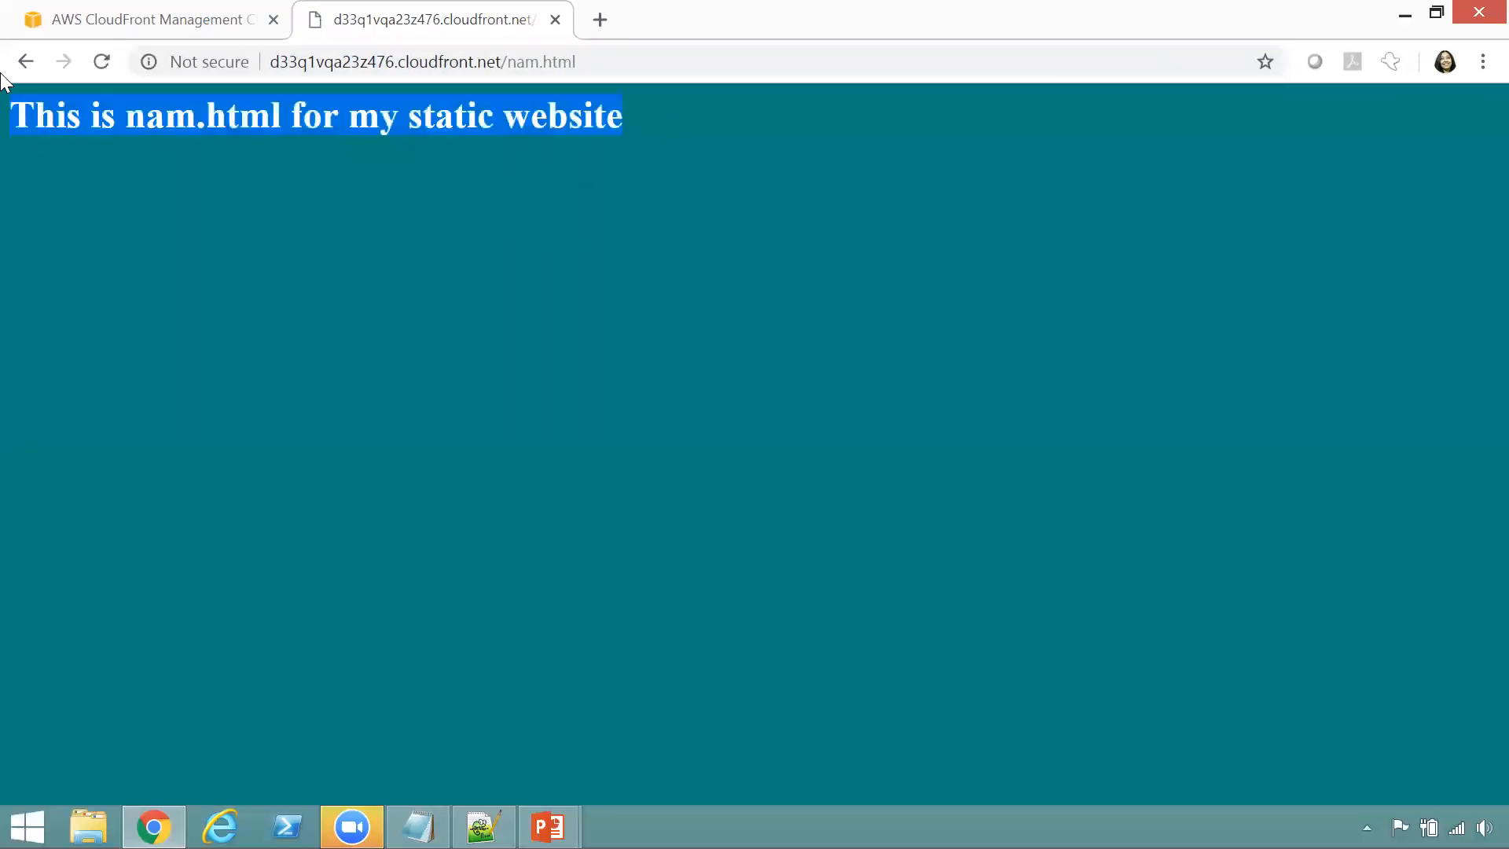
pyautogui.click(770, 345)
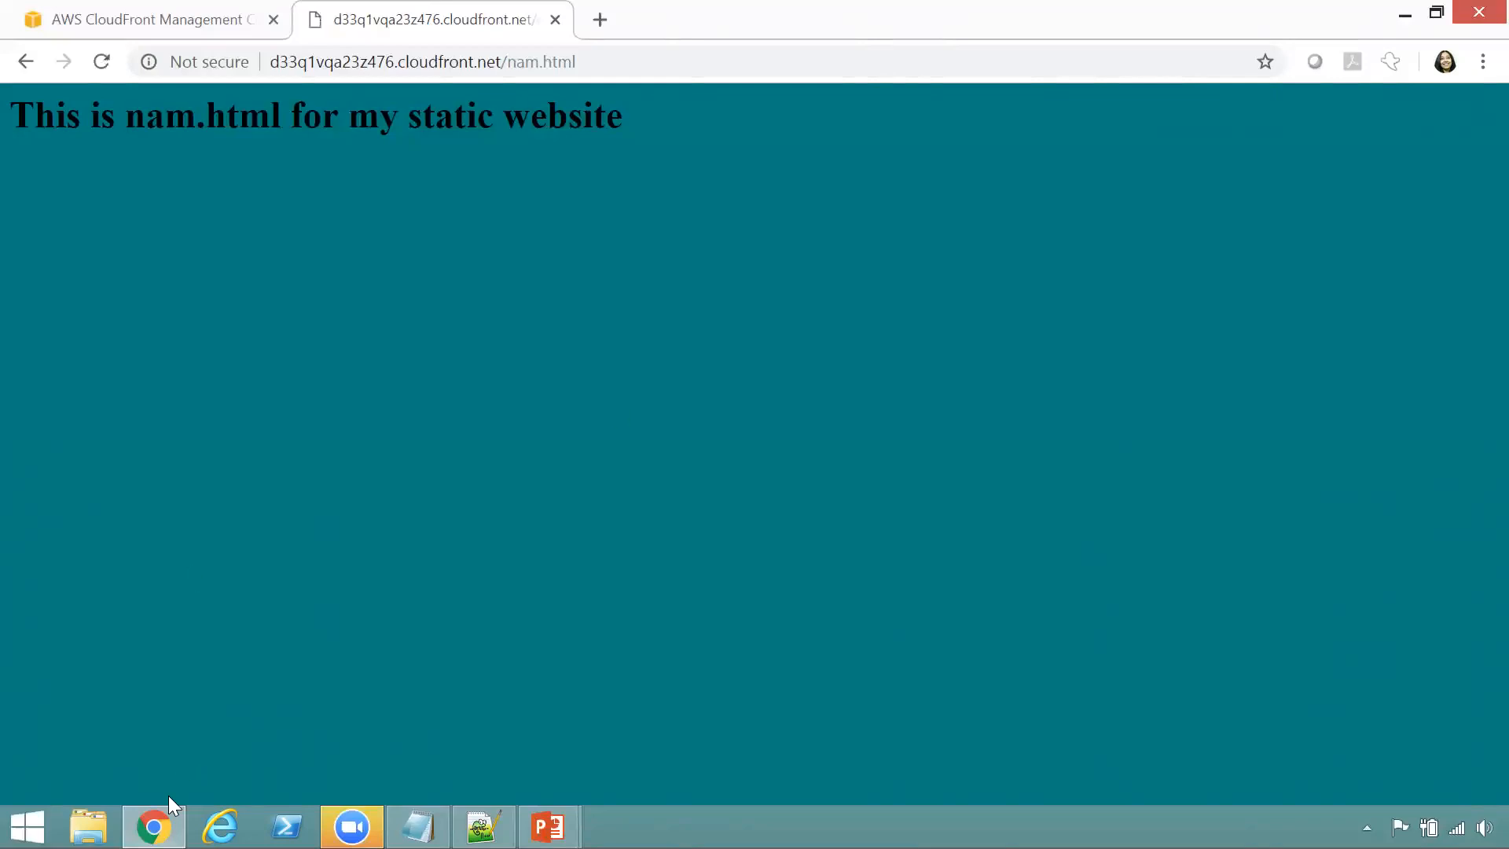
pyautogui.click(164, 833)
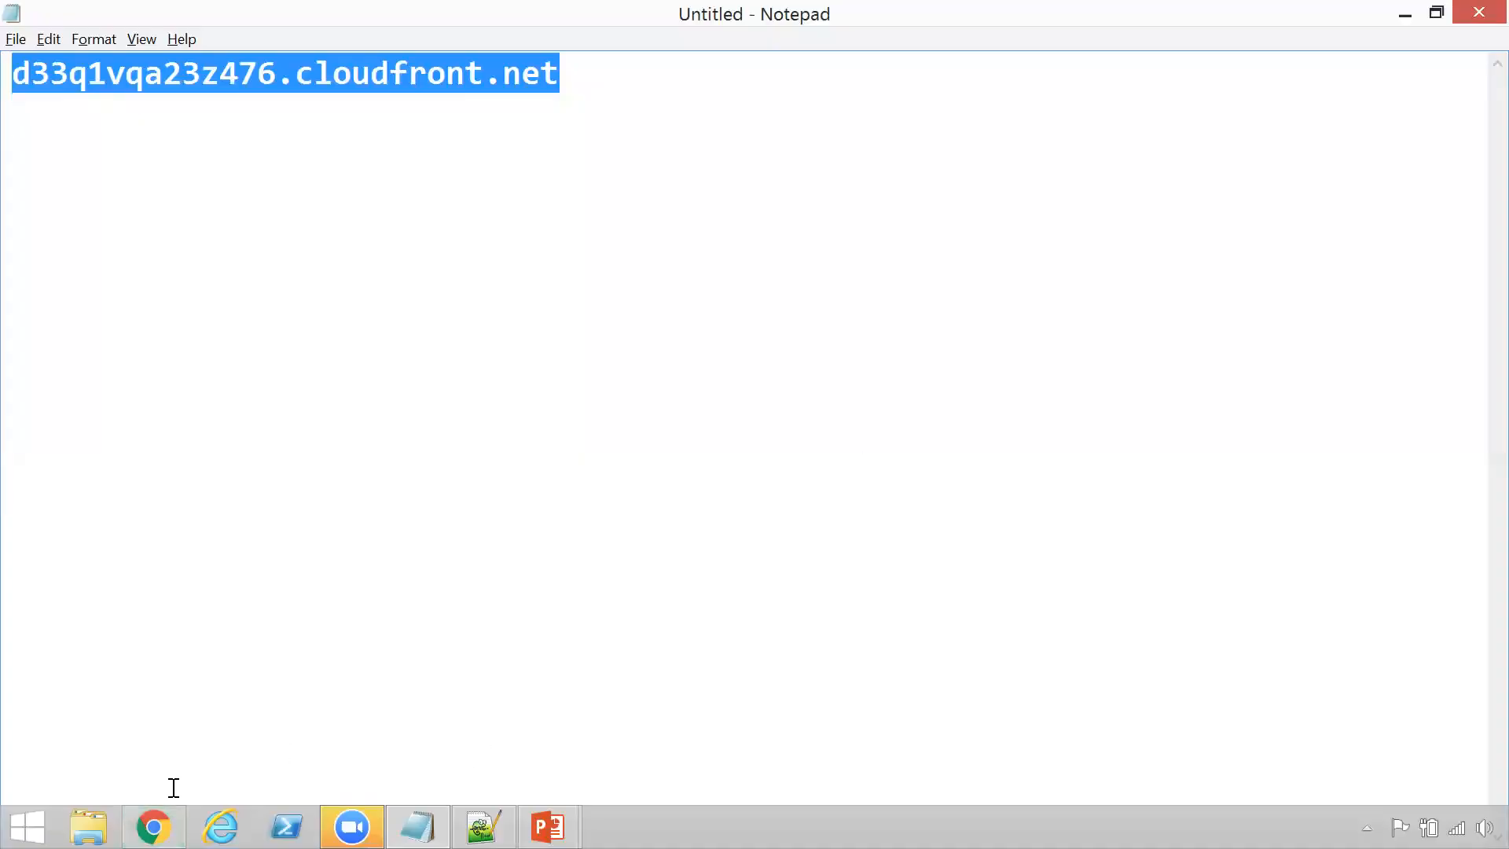
pyautogui.click(154, 827)
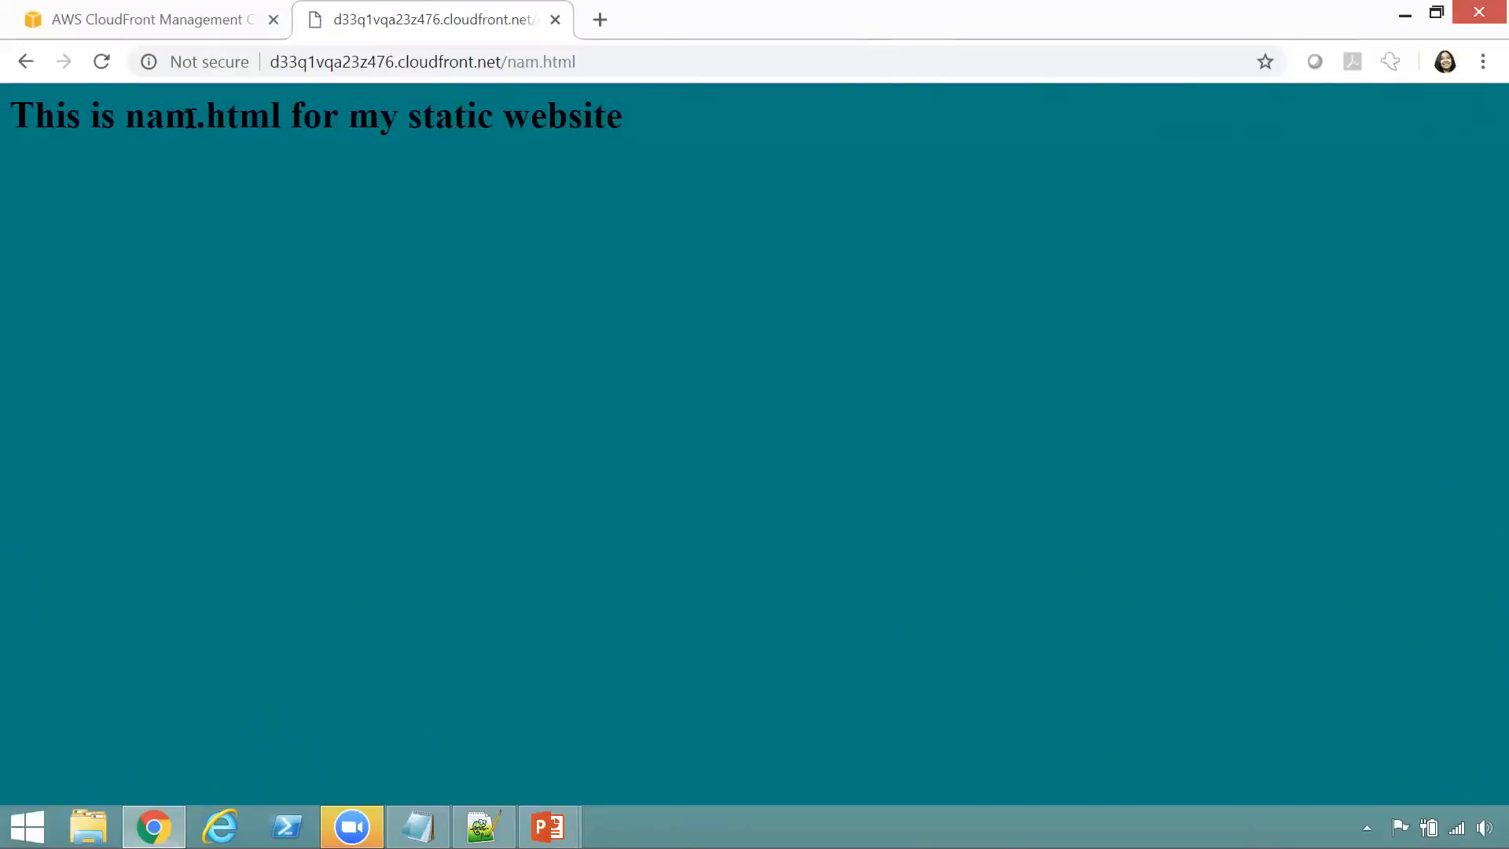
# Return to the CloudFront console and open the invalidations of the S3 bucket's distribution.
pyautogui.click(174, 19)
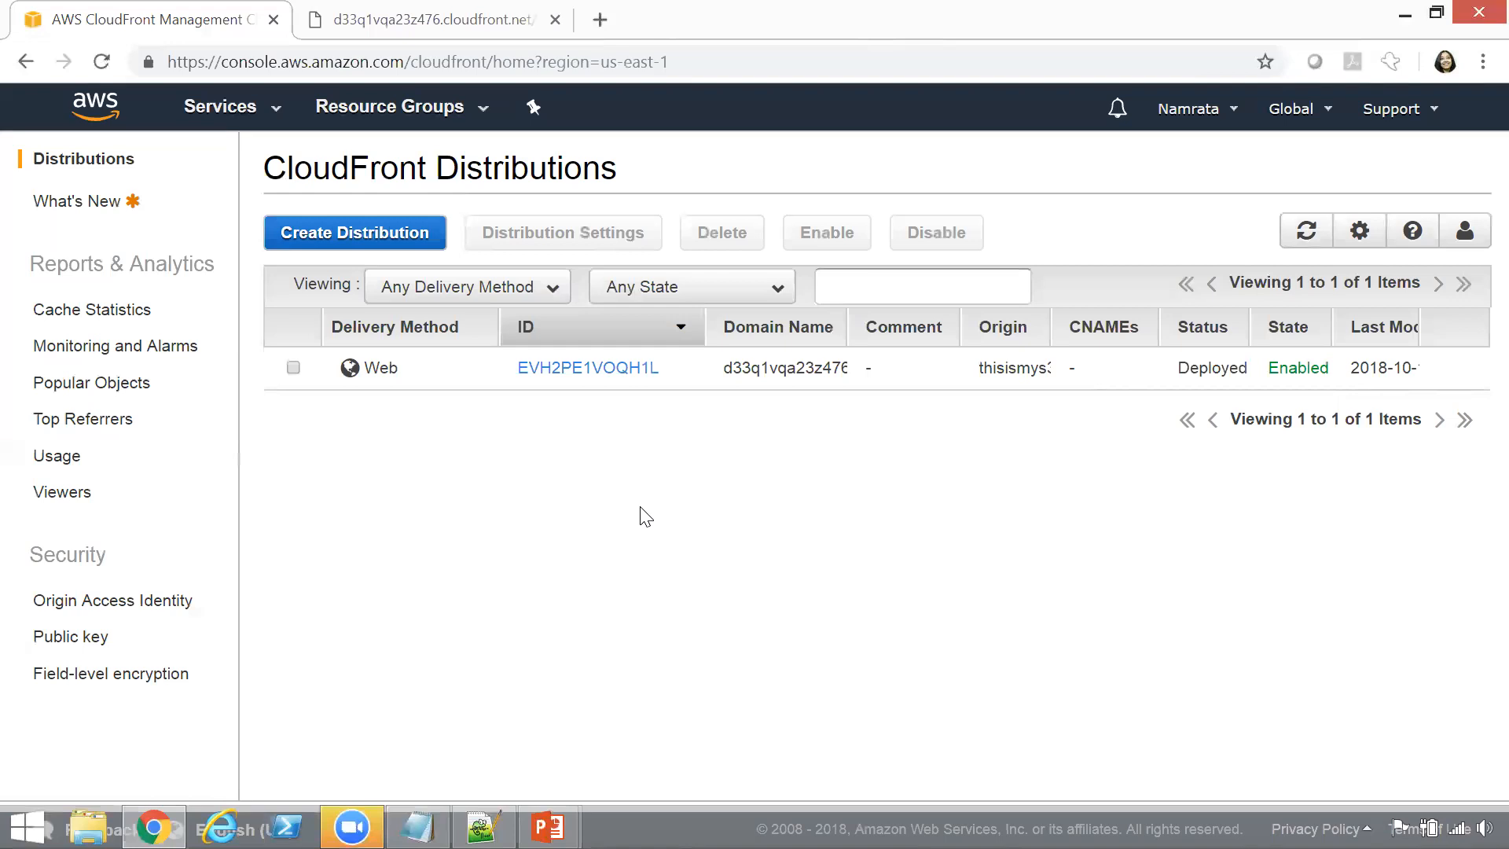
pyautogui.click(294, 368)
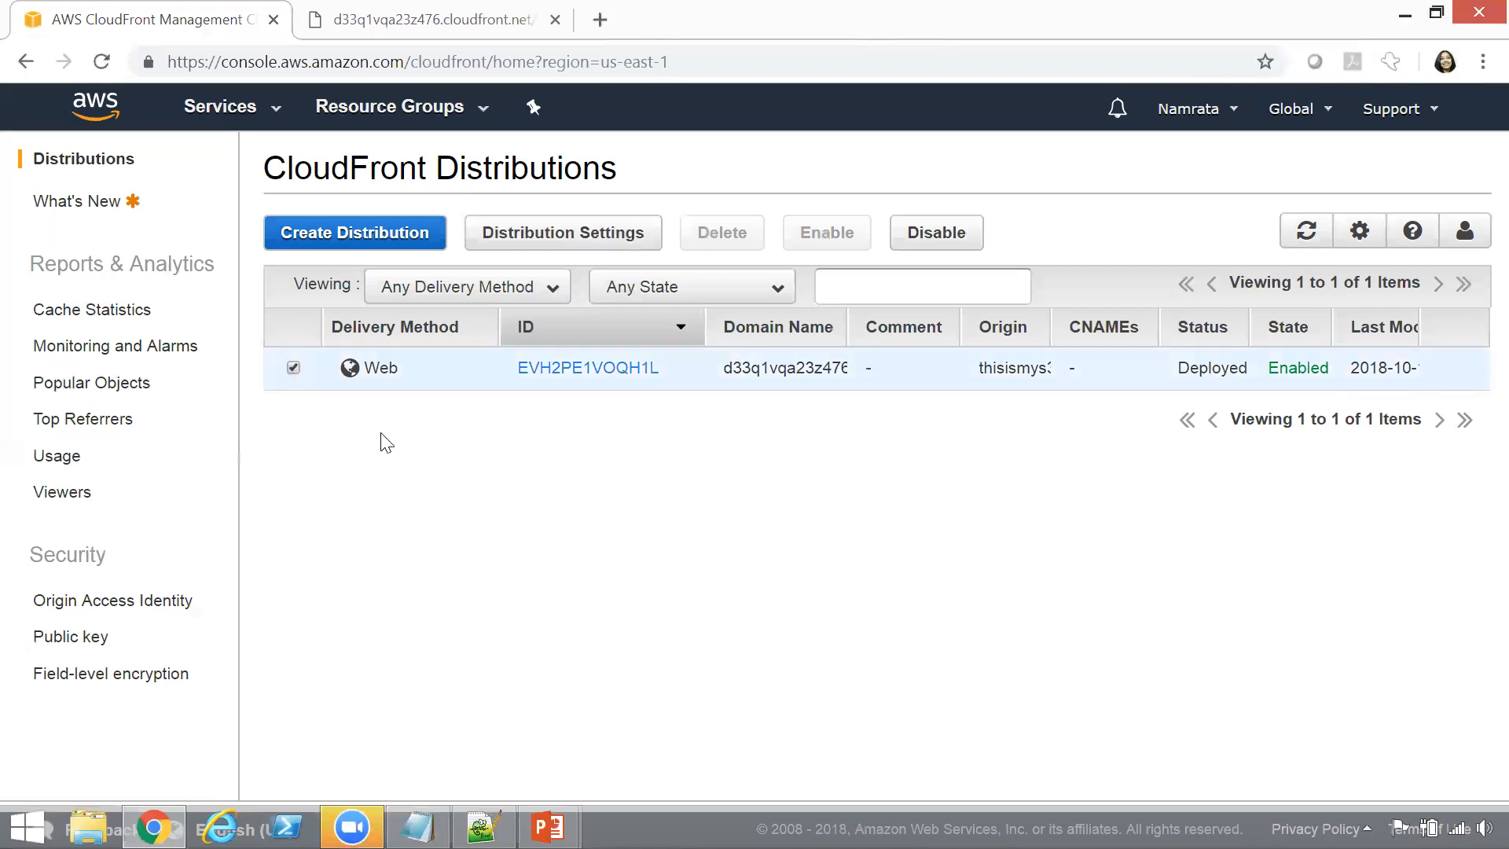
pyautogui.click(556, 368)
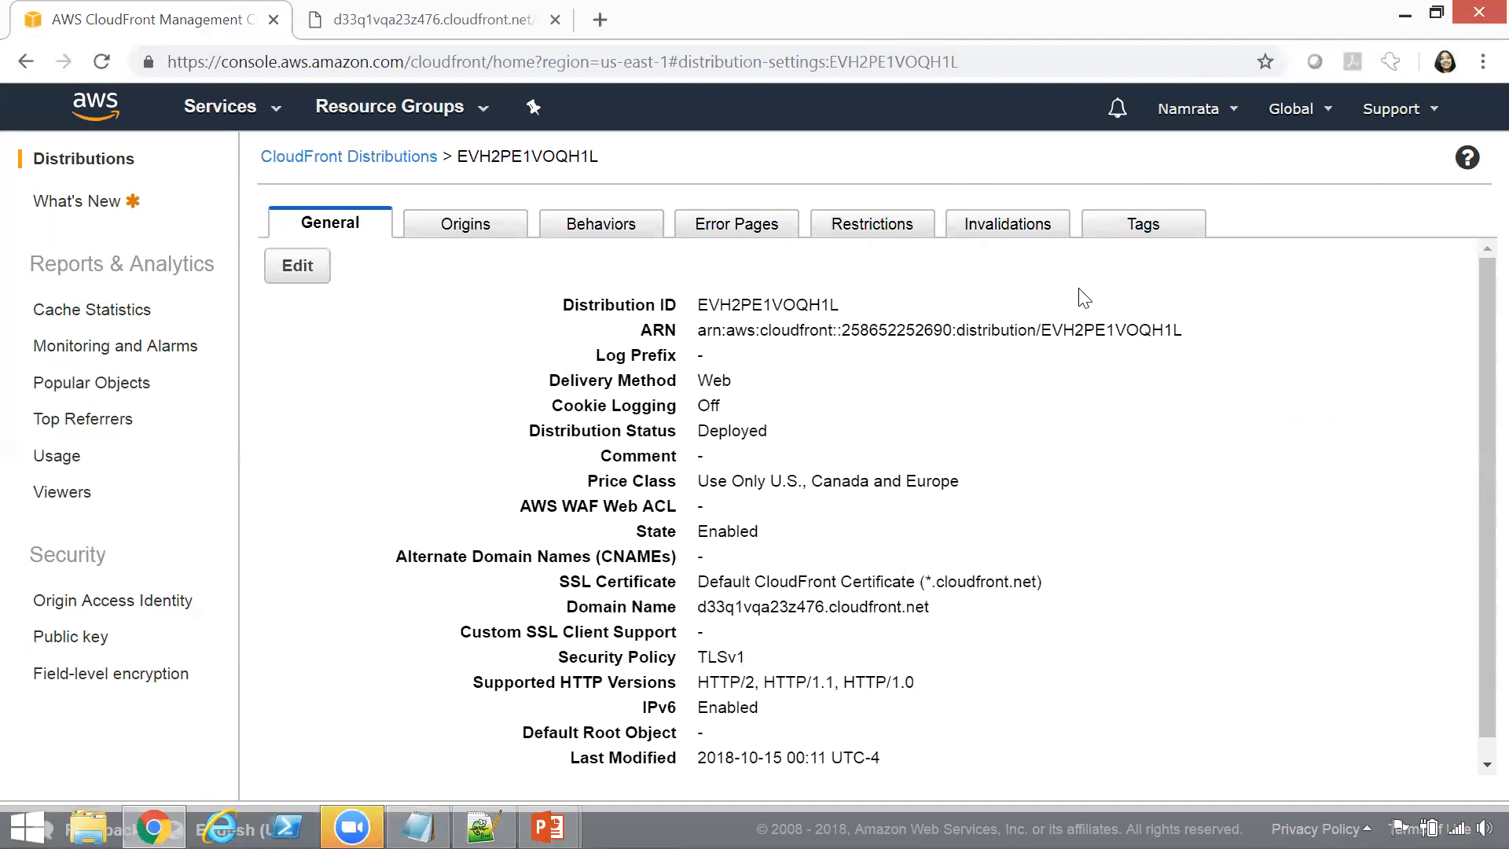
pyautogui.click(1005, 228)
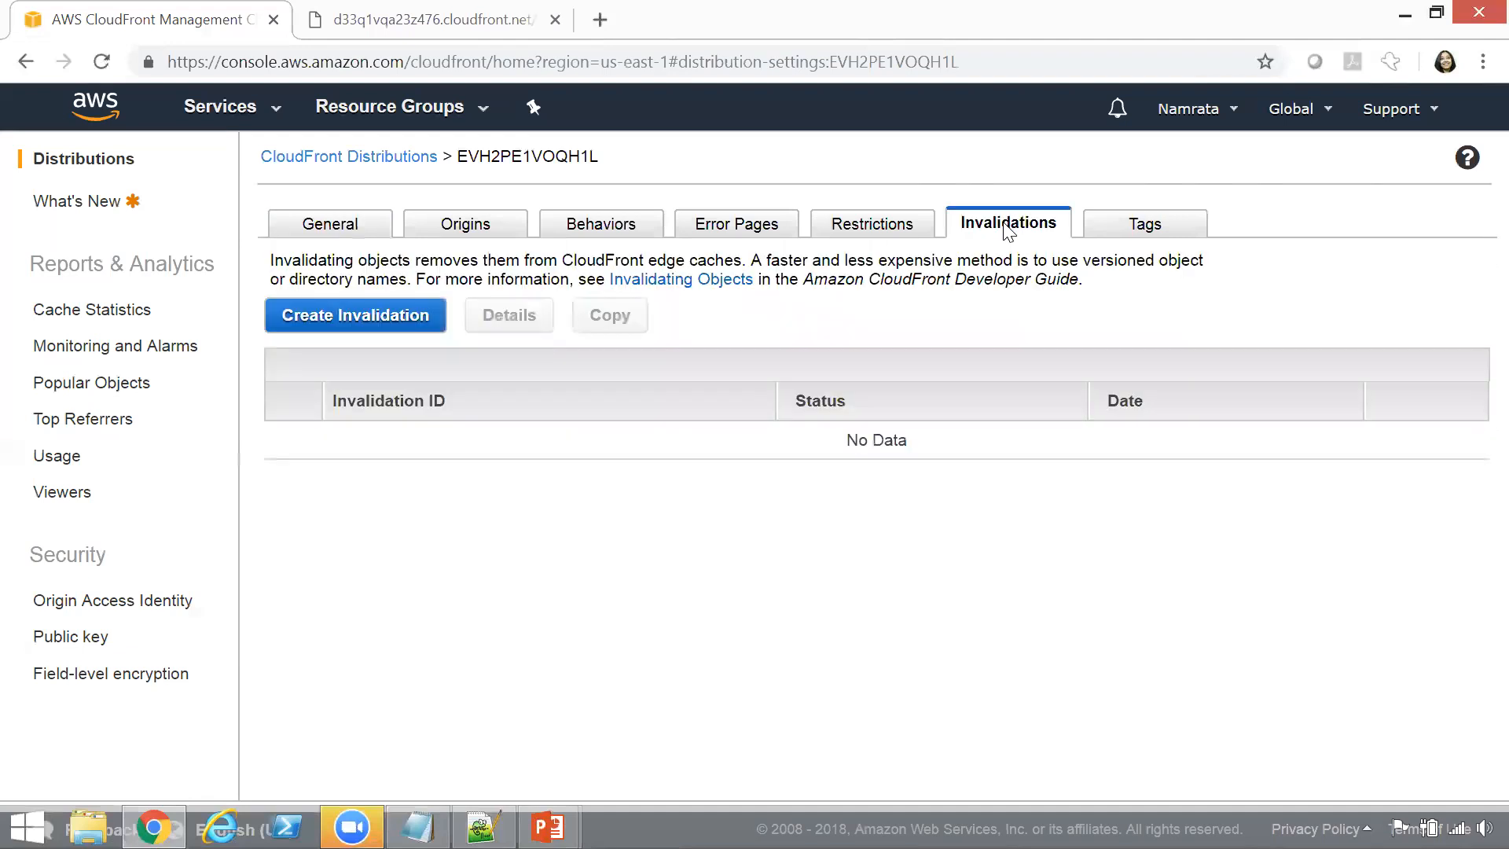
# Create an invalidation for the object path /index.html and check its status.
pyautogui.click(391, 328)
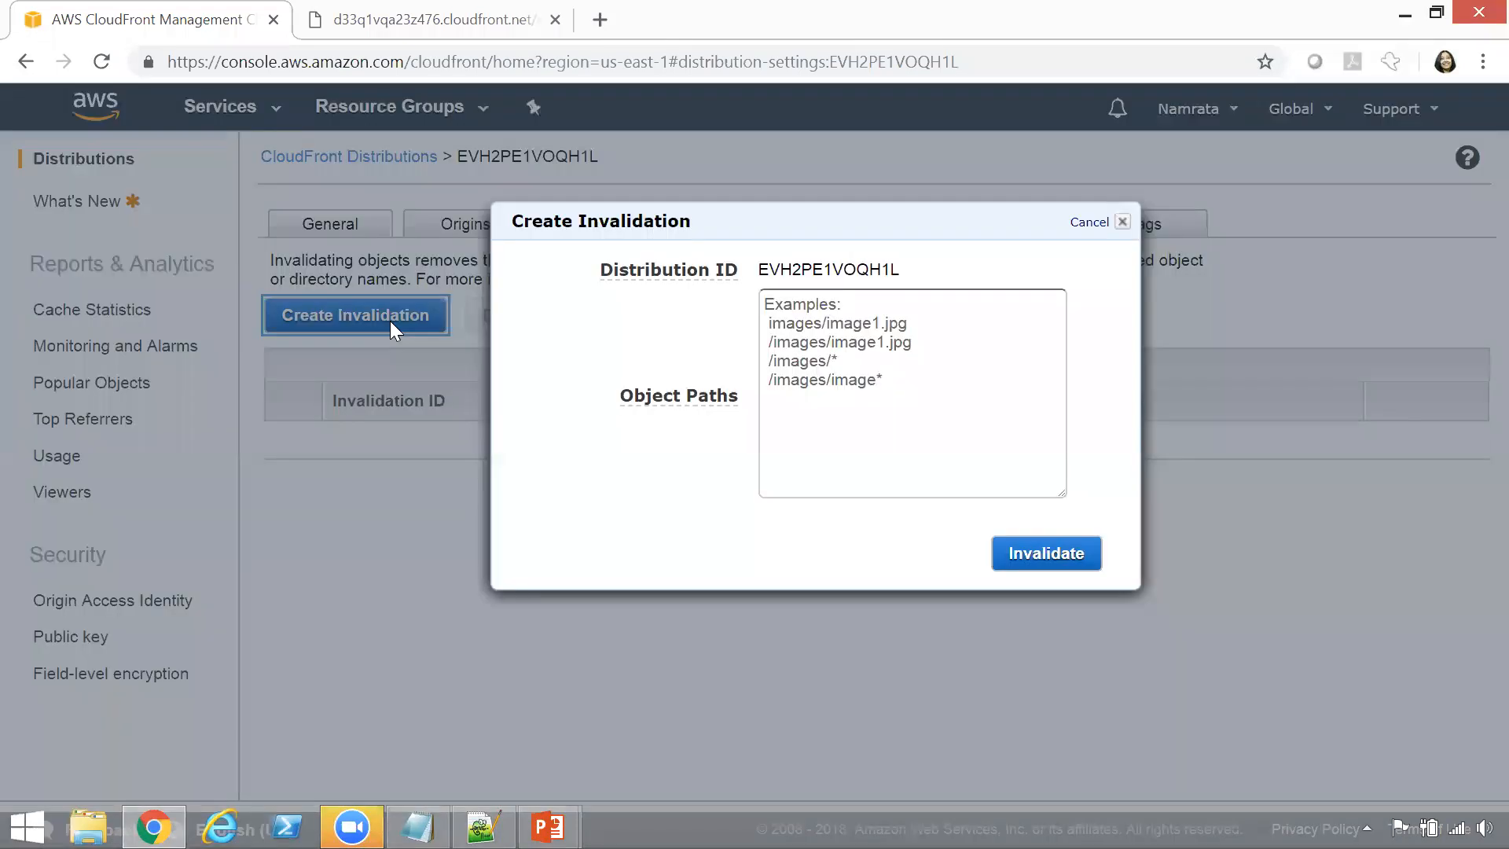
pyautogui.click(871, 360)
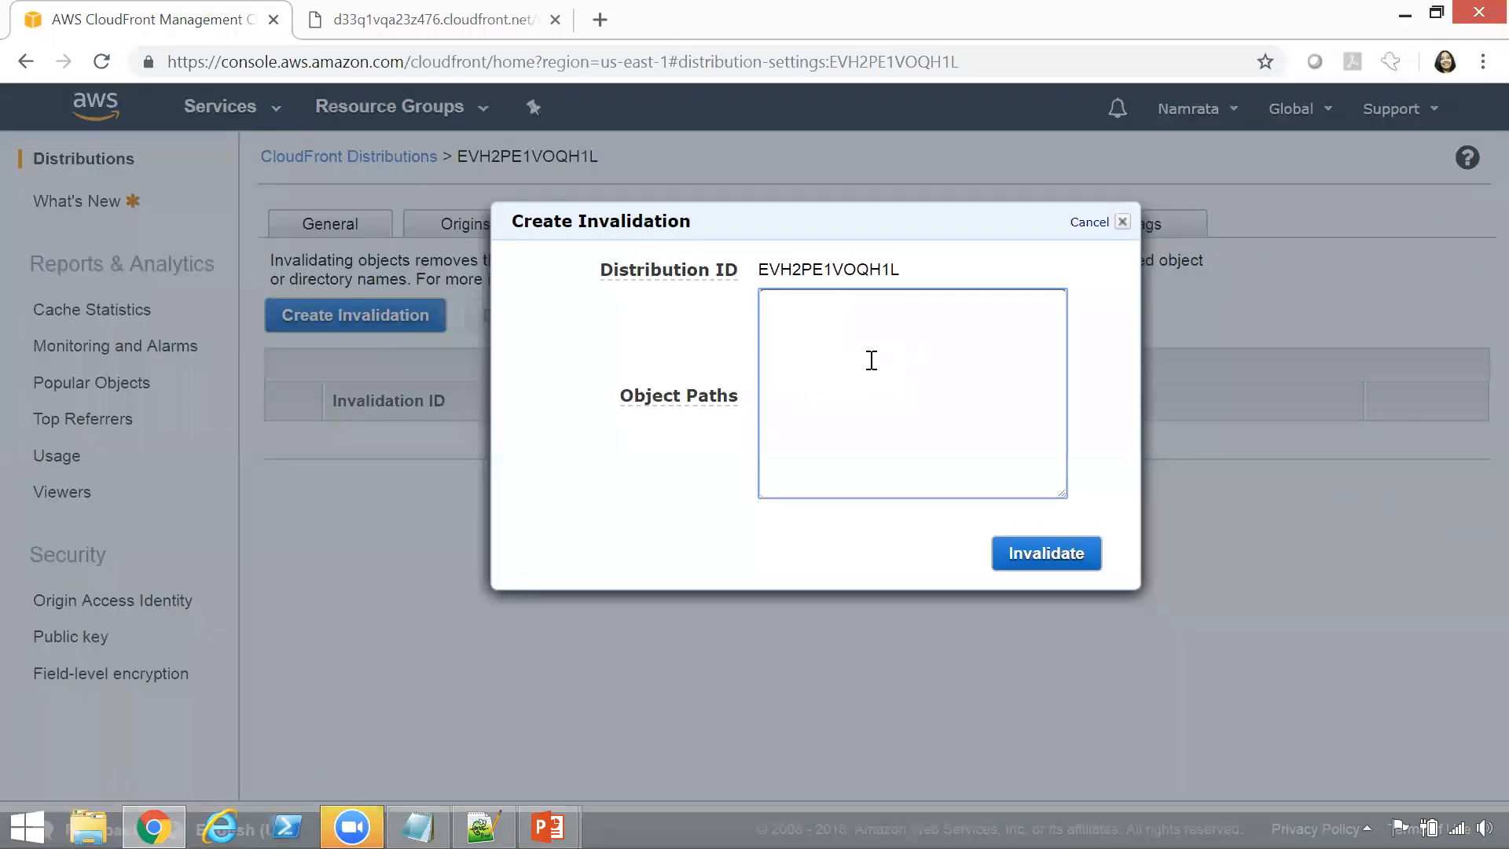
pyautogui.write('/index.html')
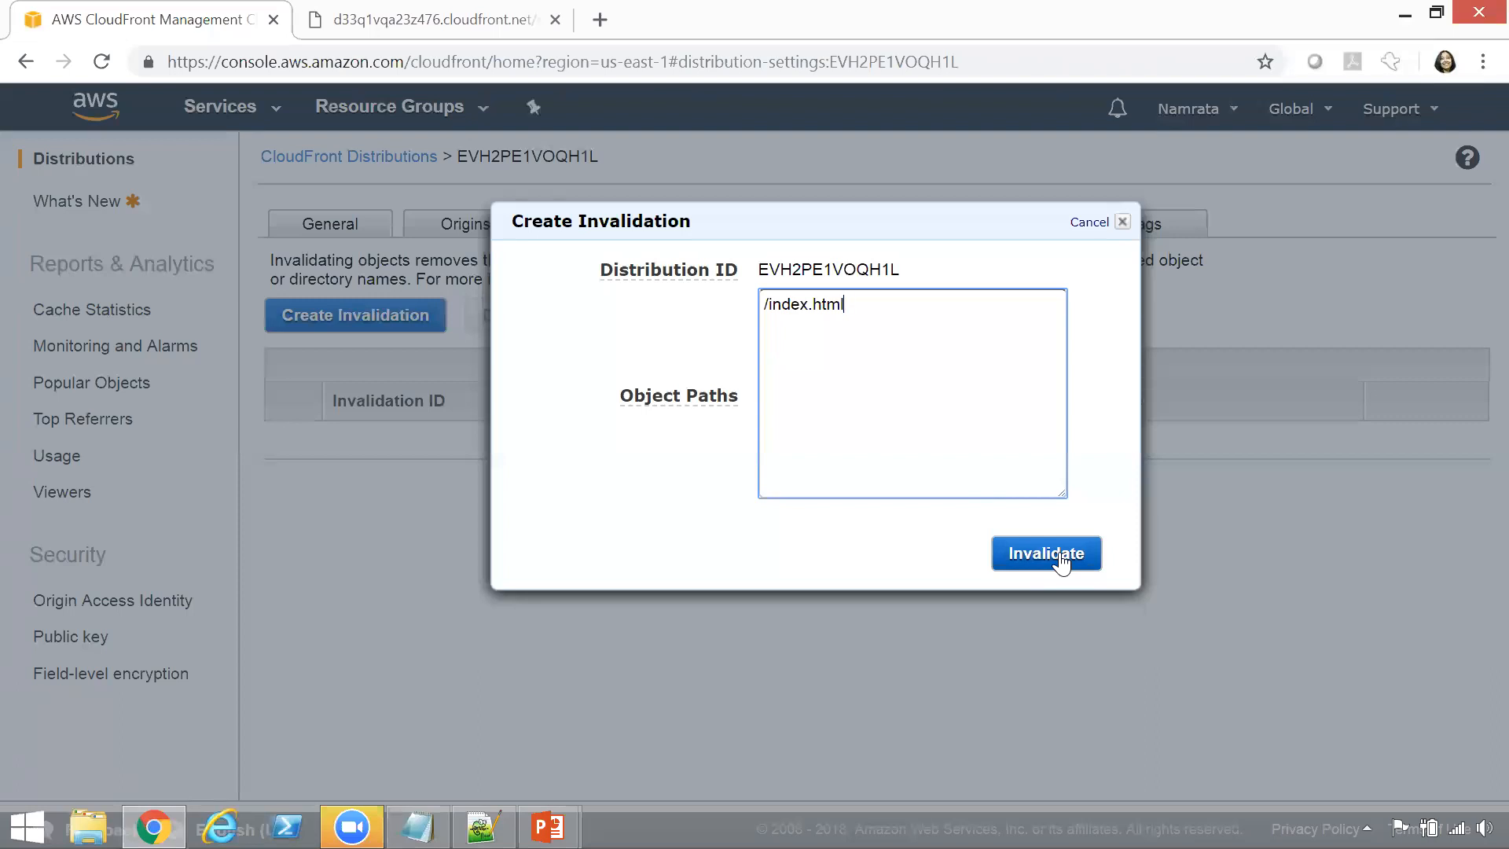
pyautogui.click(1060, 555)
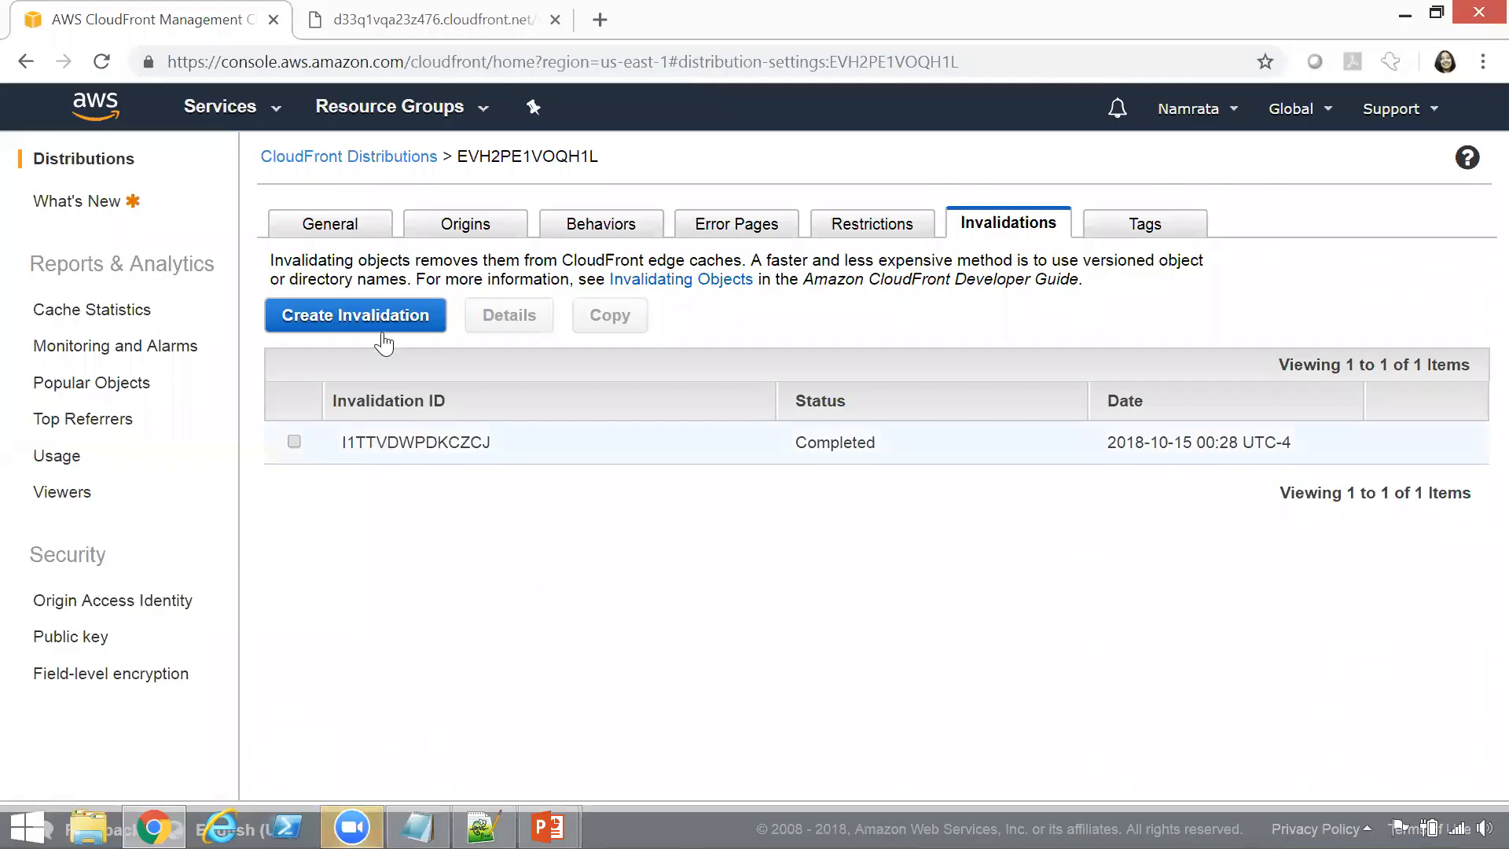
pyautogui.doubleClick(838, 442)
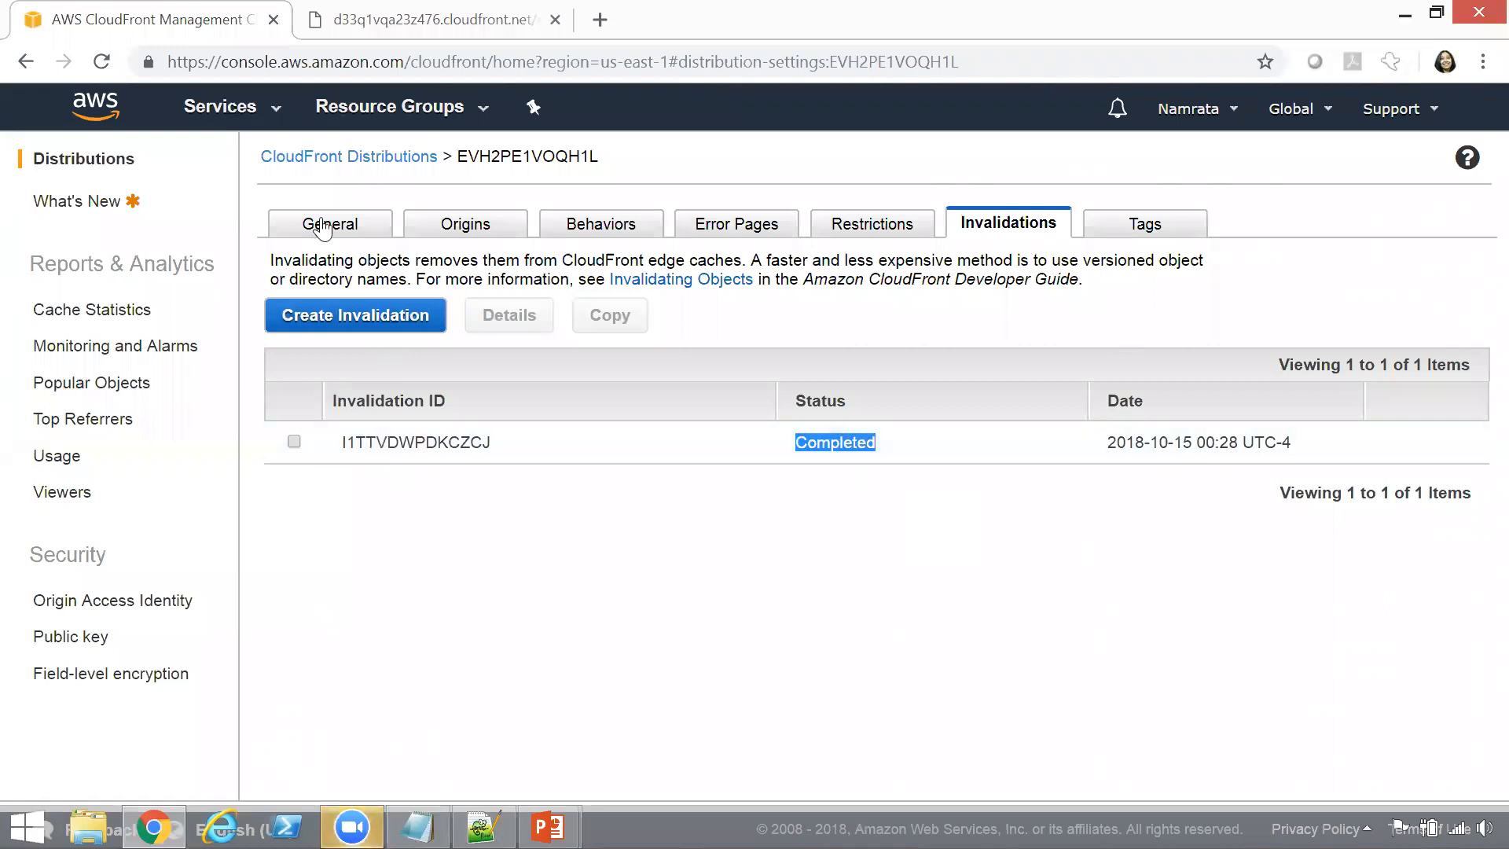
# Go to the S3 service in the AWS console.
pyautogui.click(278, 117)
pyautogui.click(70, 266)
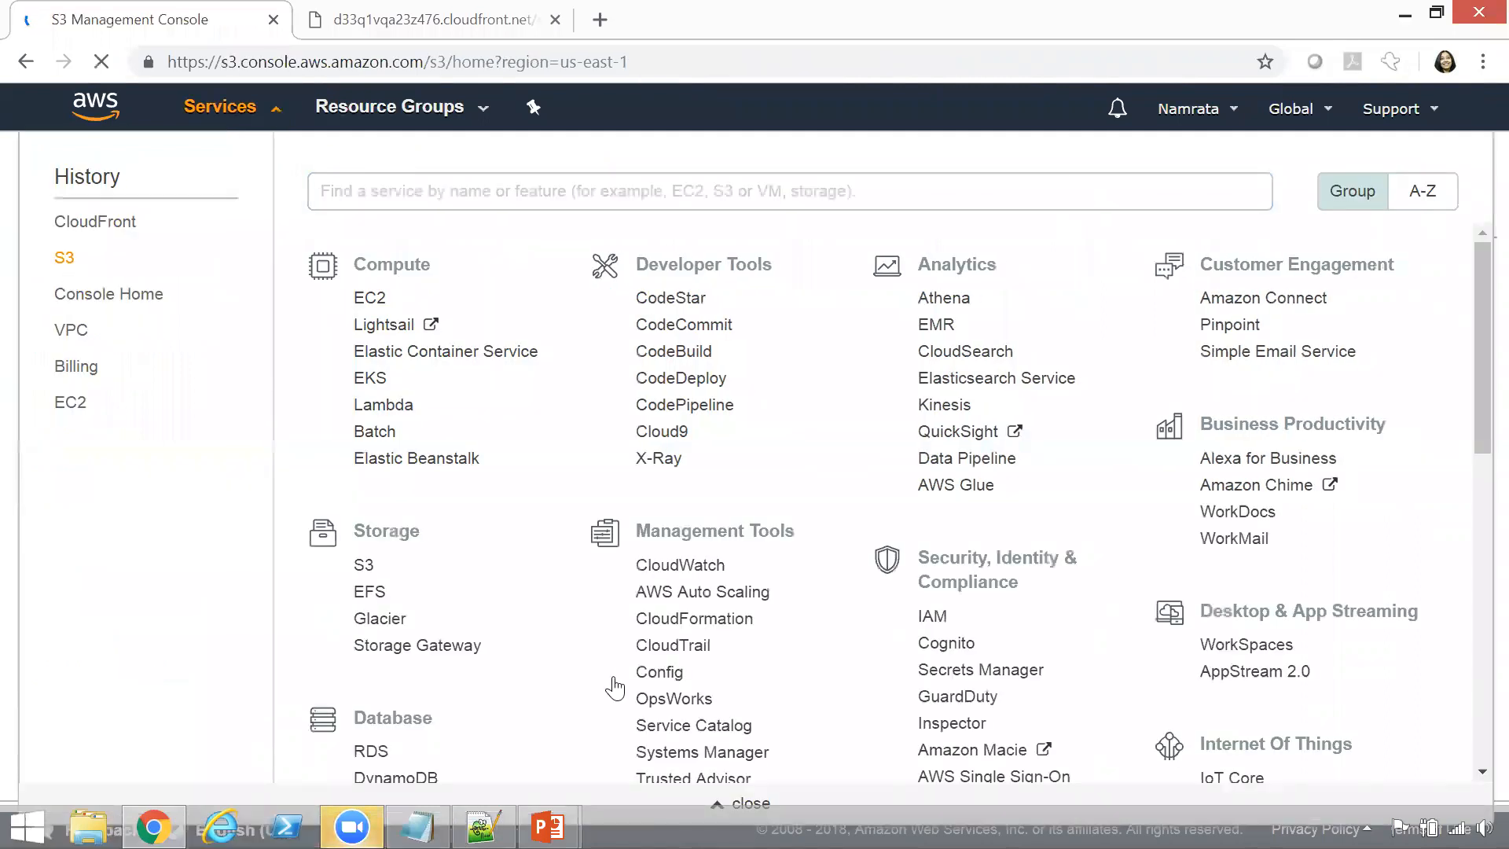
# Switch to Notepad++, change the version number in the index.html heading to 4 and save the file.
pyautogui.click(484, 827)
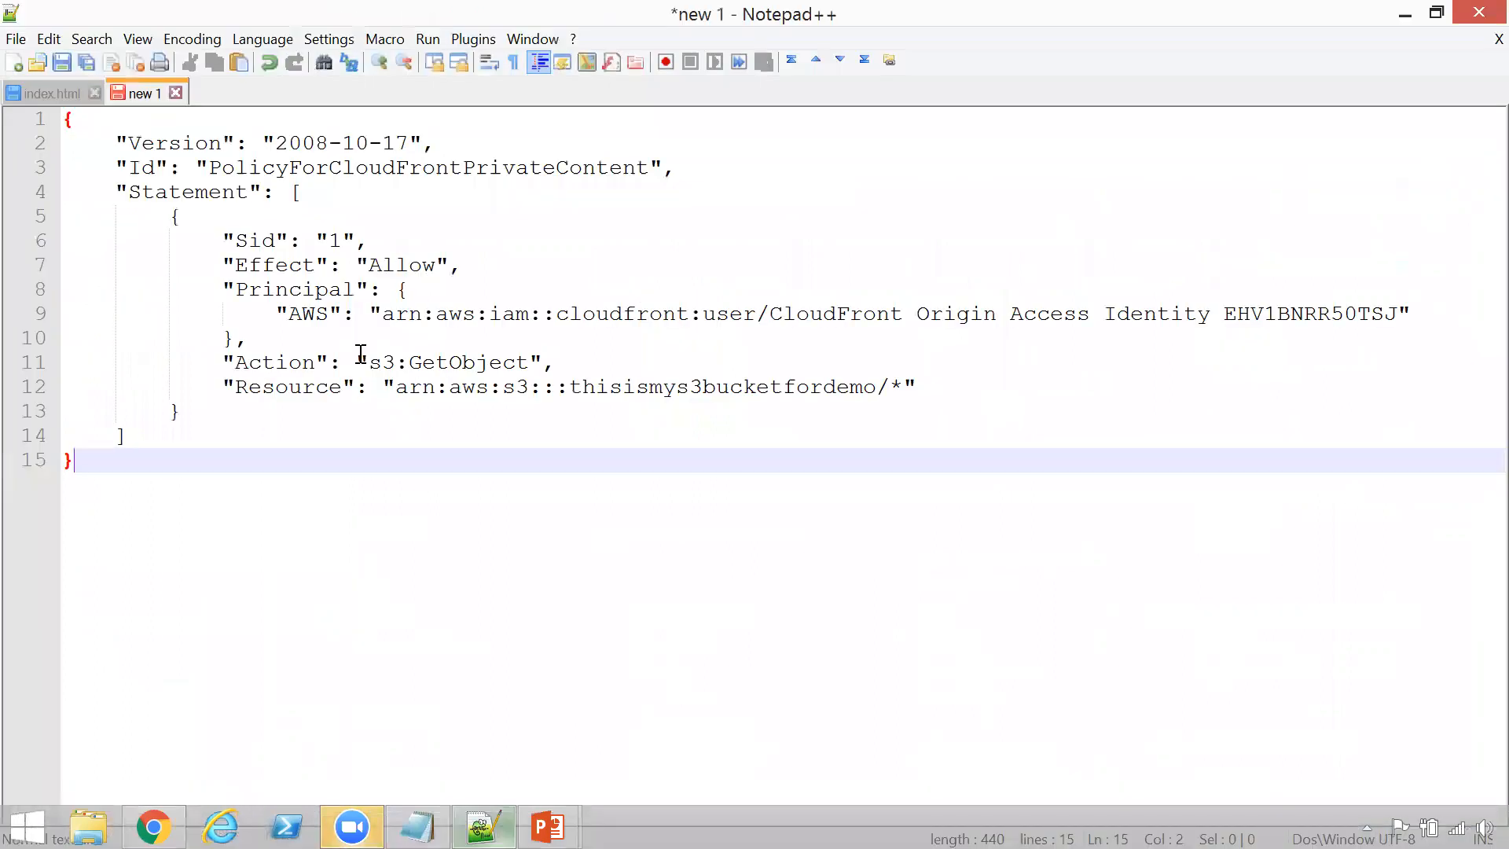
pyautogui.click(56, 102)
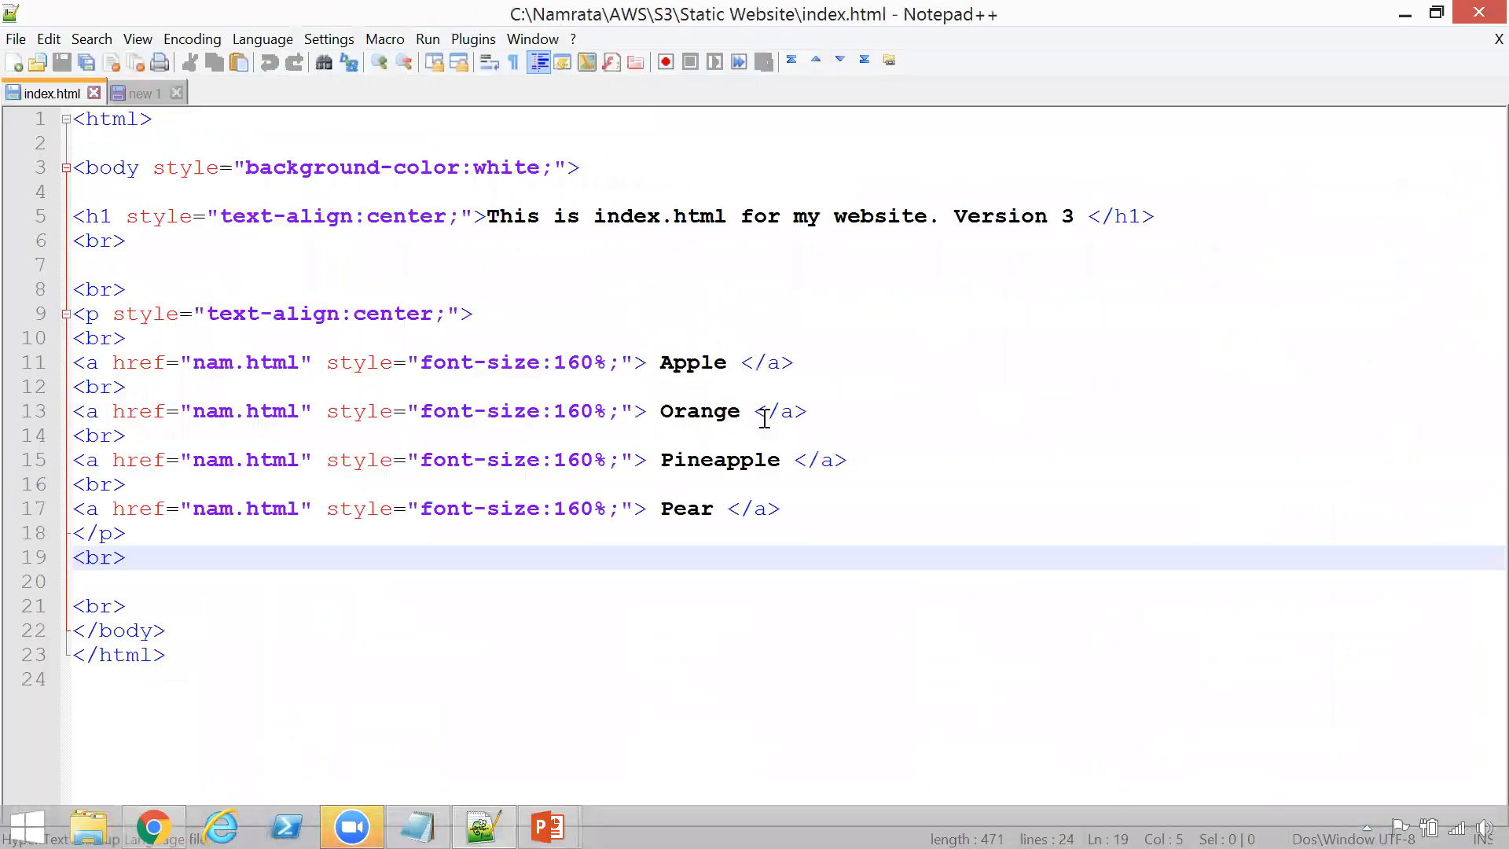
pyautogui.click(765, 417)
pyautogui.click(1089, 266)
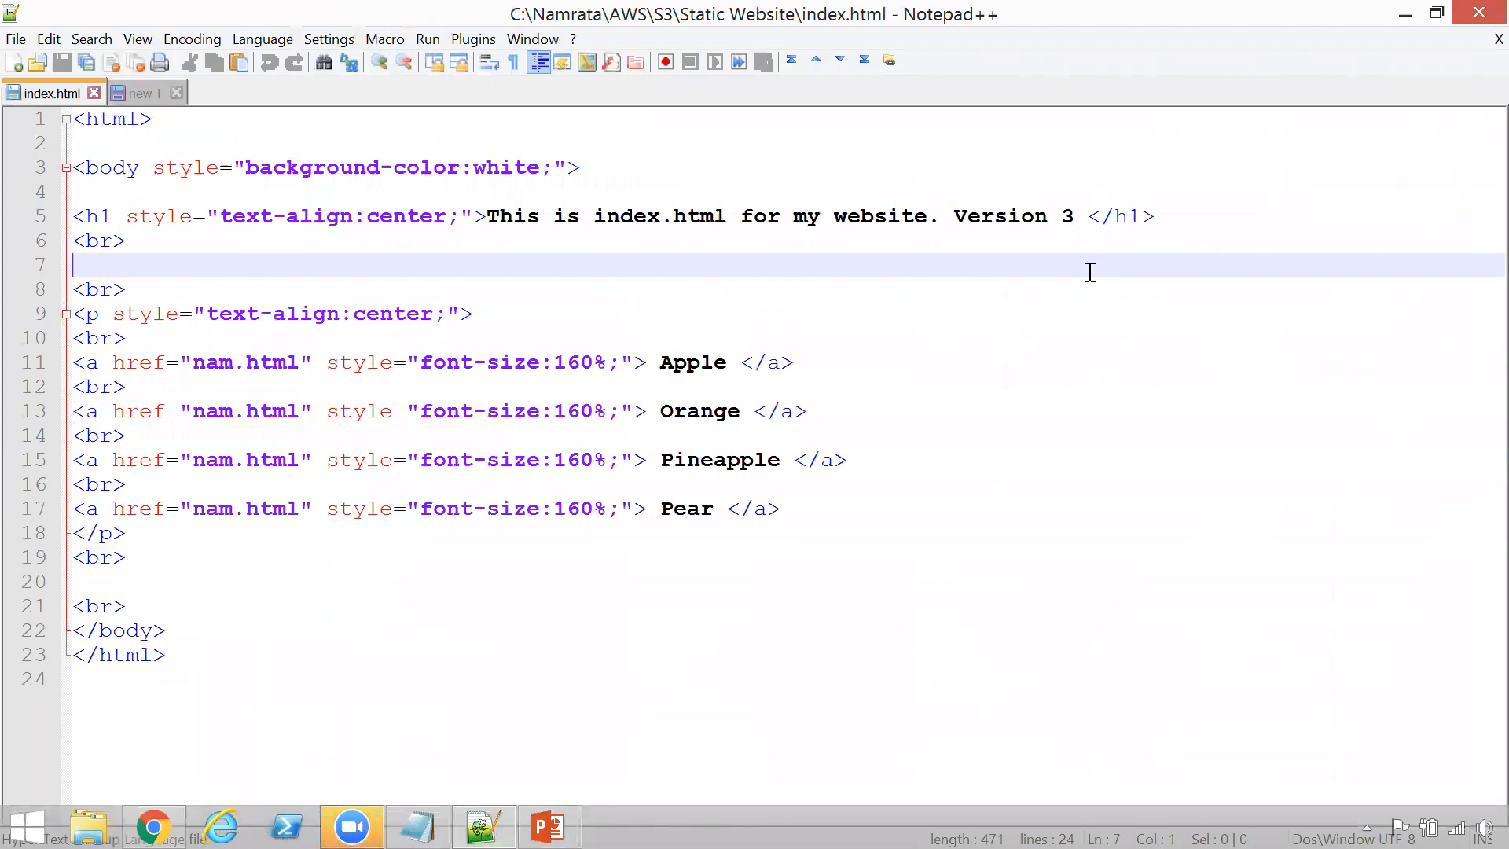
pyautogui.click(1072, 217)
pyautogui.press('BackSpace')
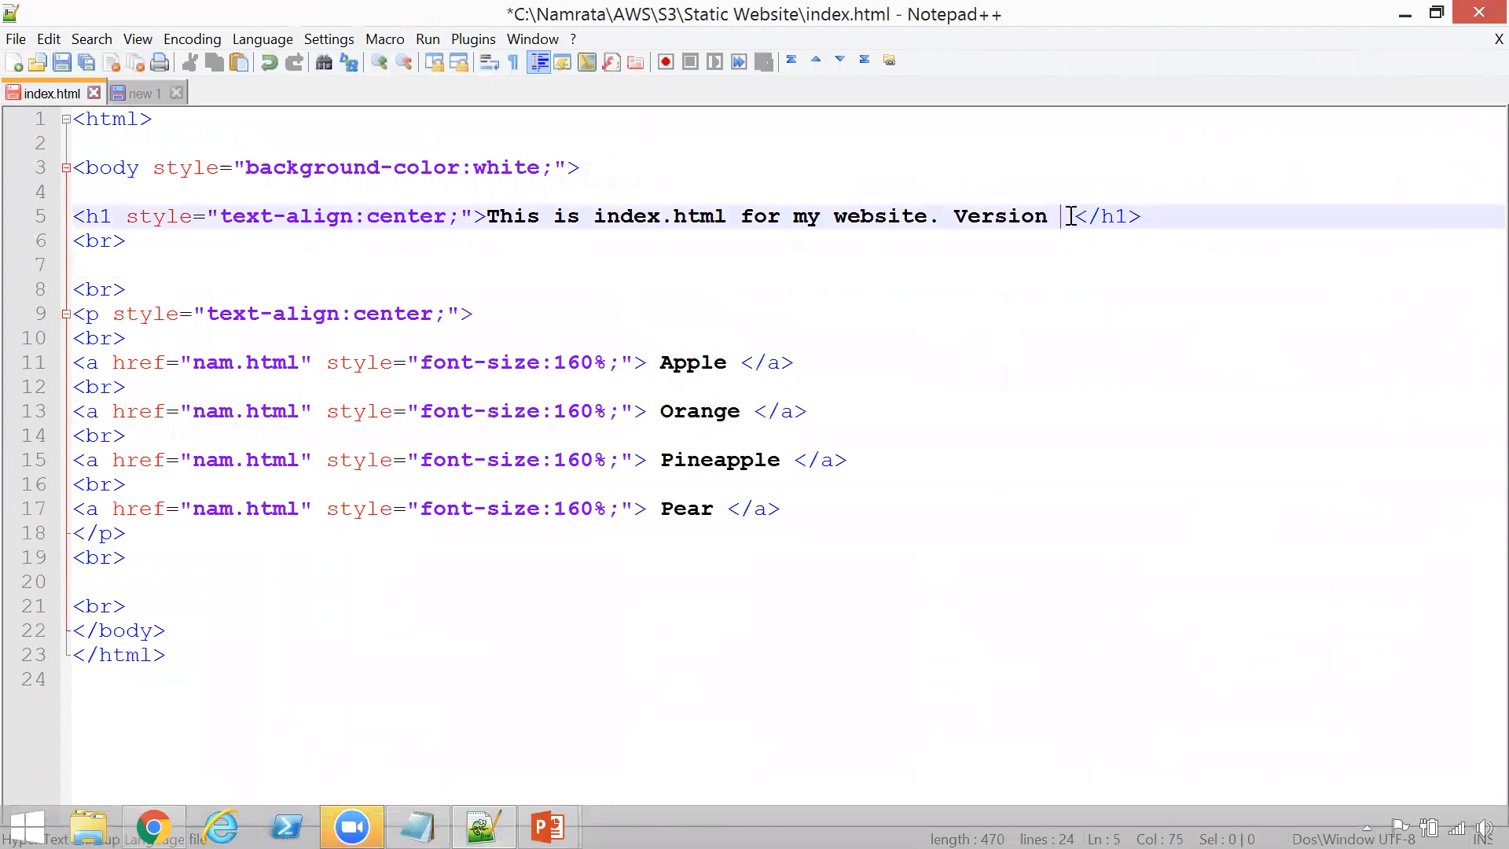
pyautogui.write('4')
pyautogui.click(59, 65)
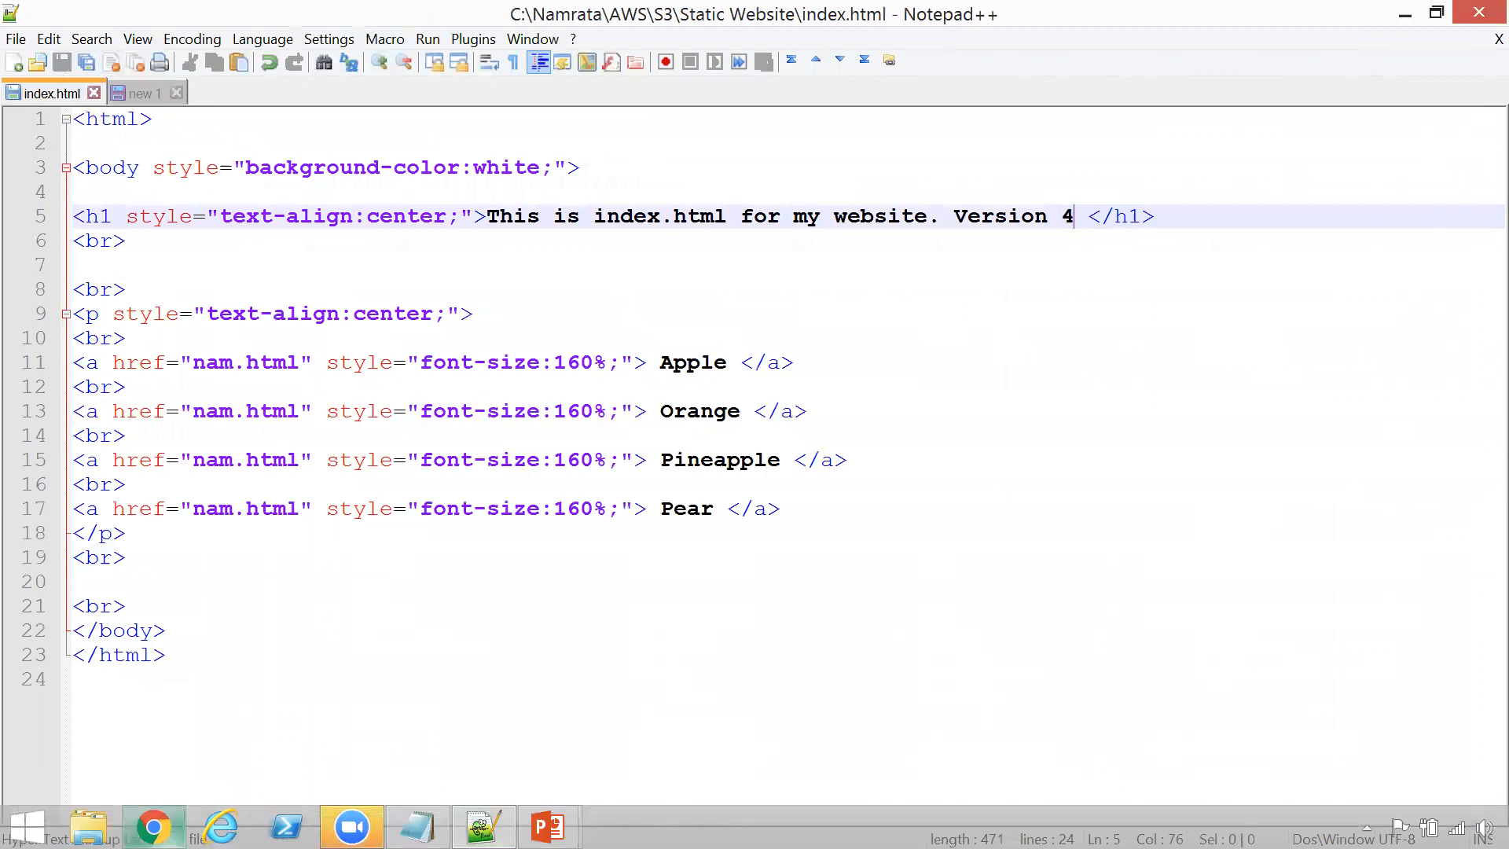
# Switch back to Chrome, open the thisismys3bucketfordemo bucket and view the details of its index.html object.
pyautogui.click(153, 827)
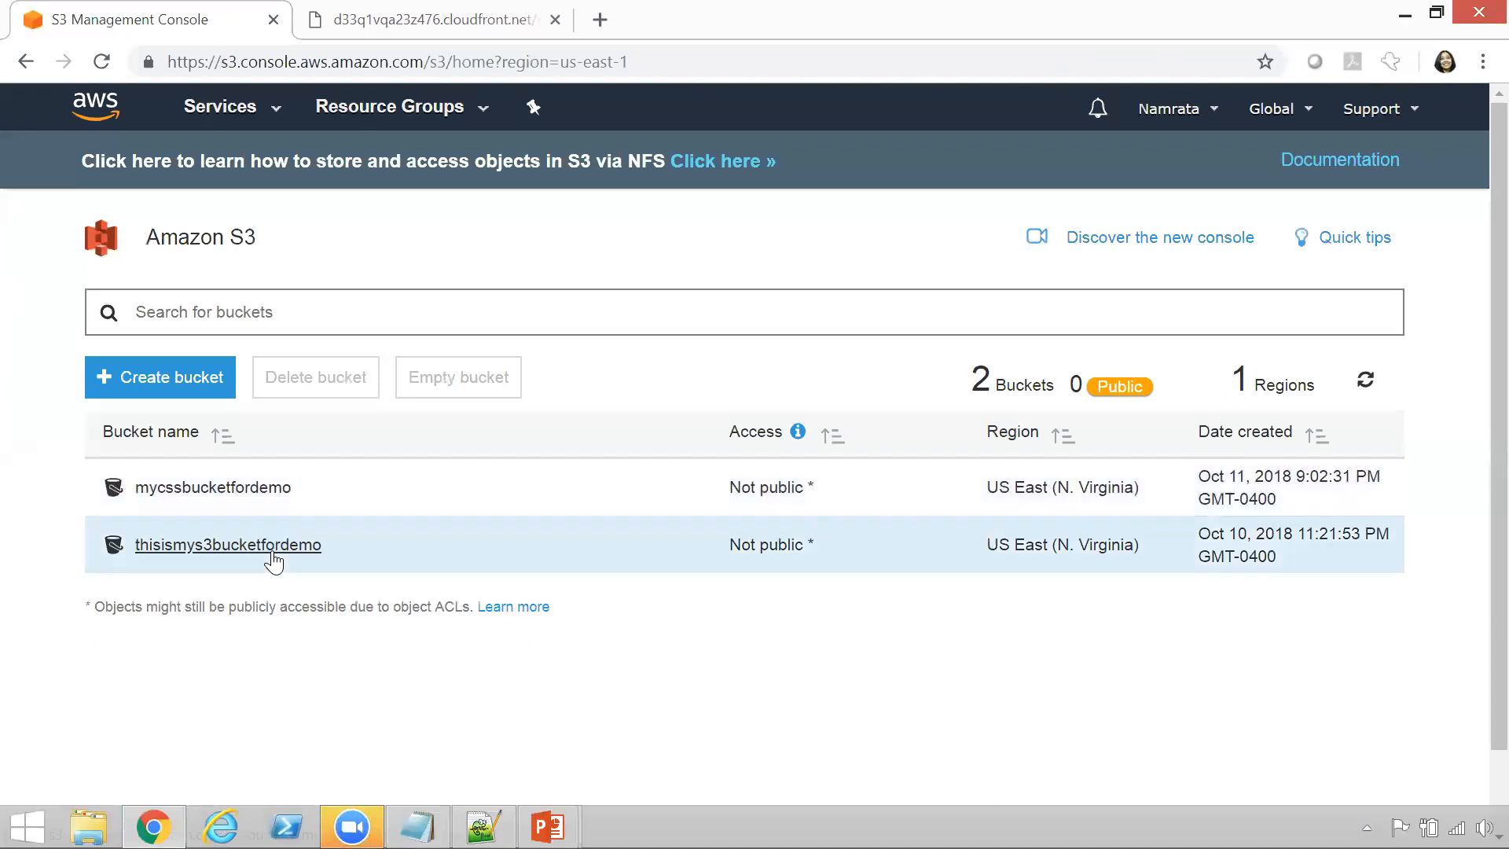
pyautogui.click(274, 555)
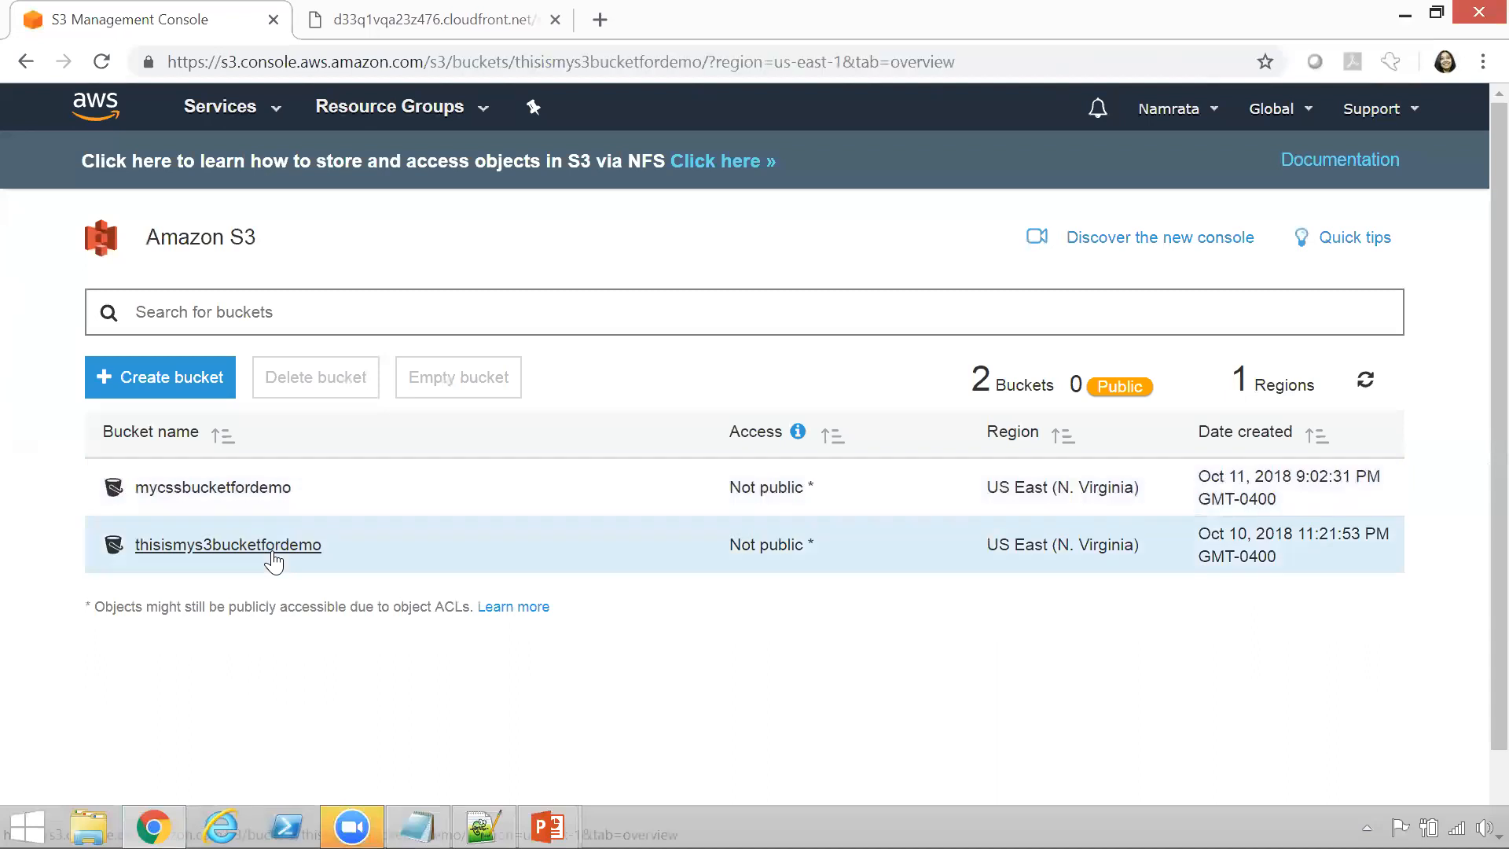
pyautogui.click(360, 619)
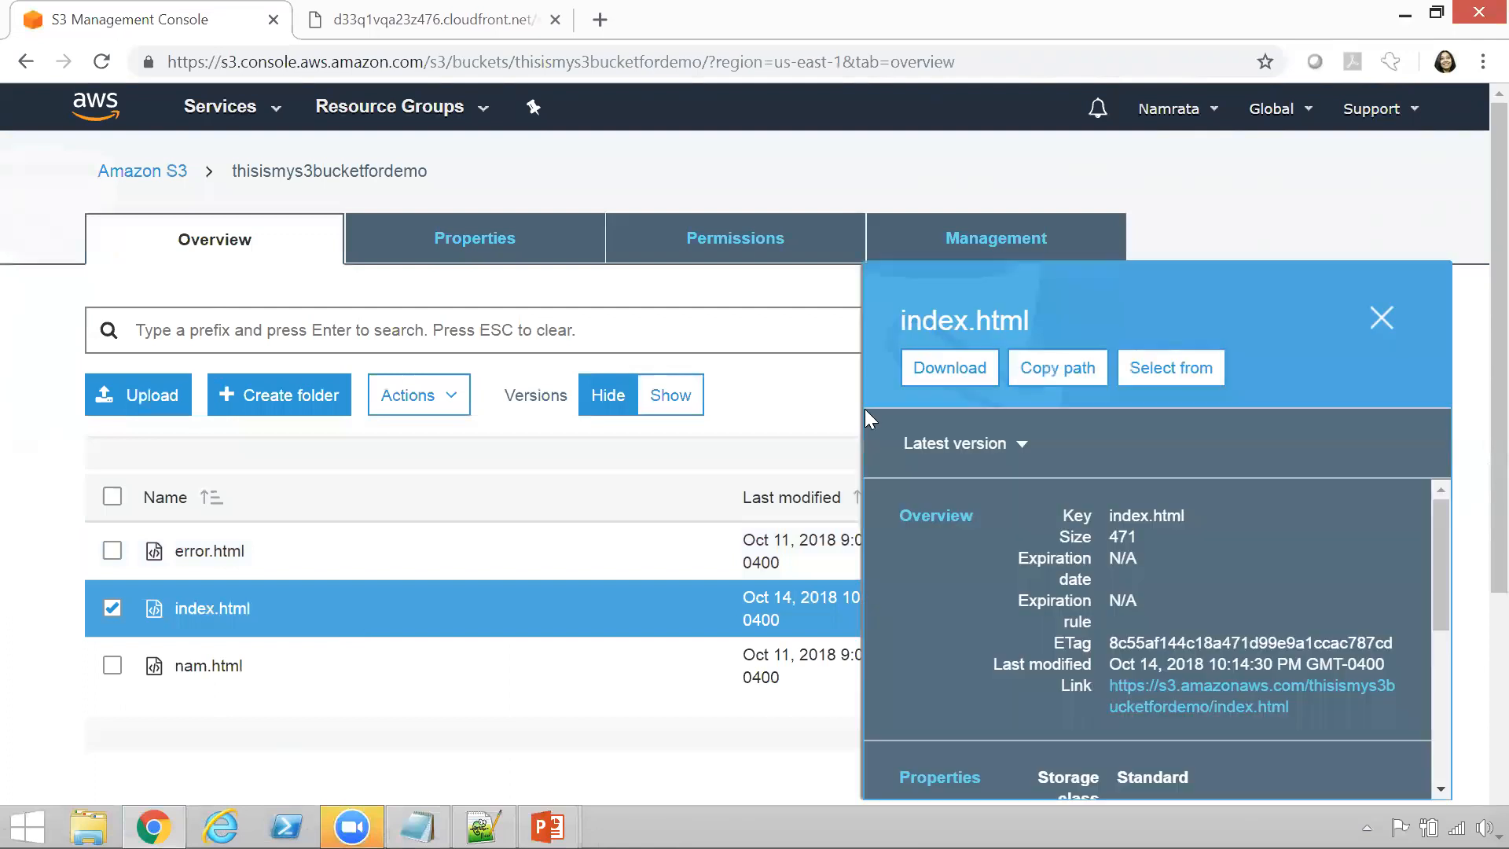
# Upload the edited index.html from the Static Website folder to the bucket with the default permissions and properties.
pyautogui.click(137, 403)
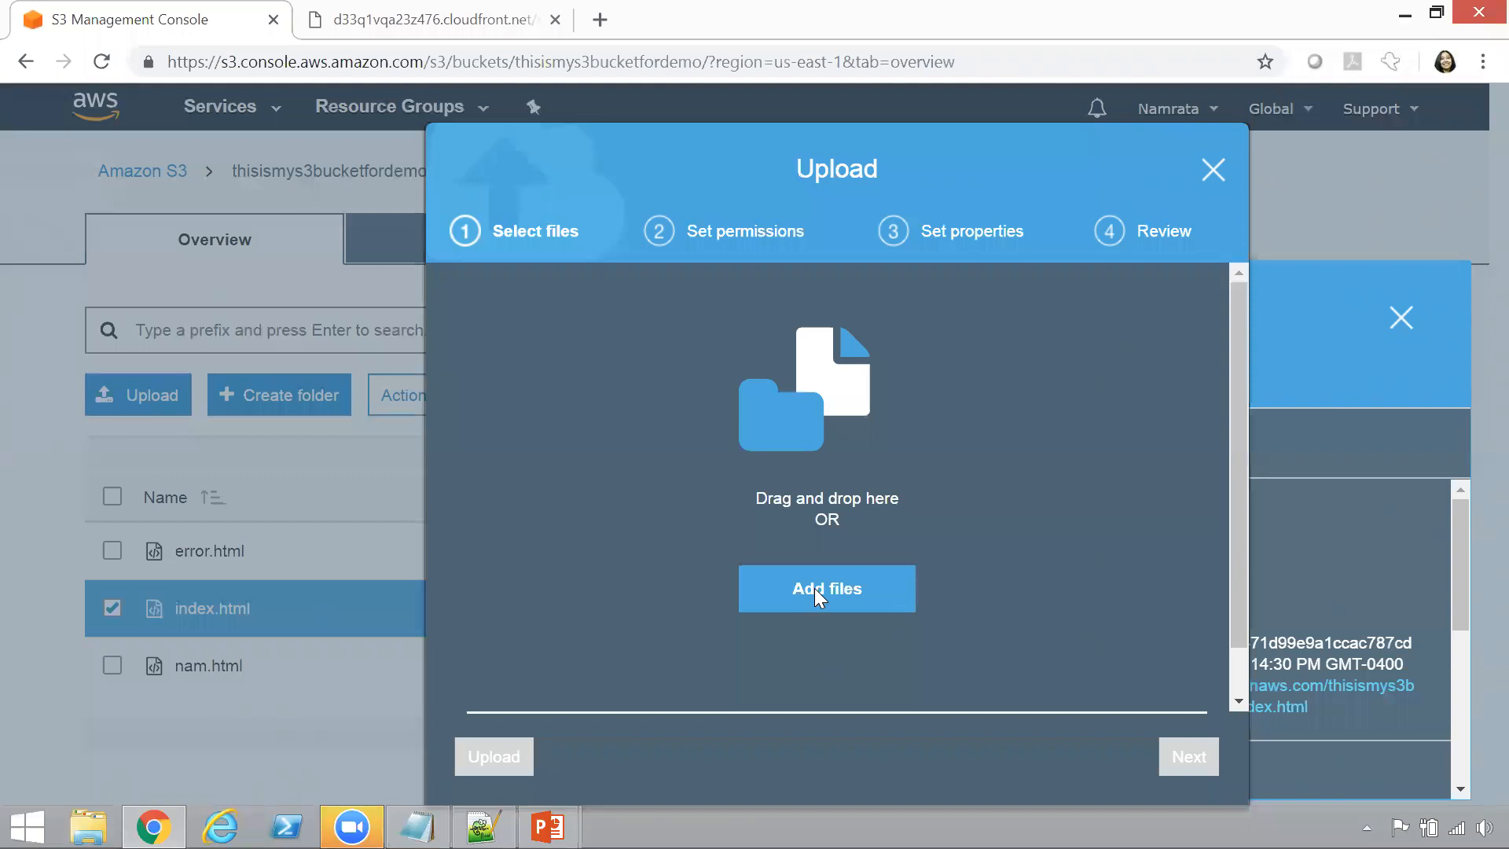
pyautogui.click(814, 588)
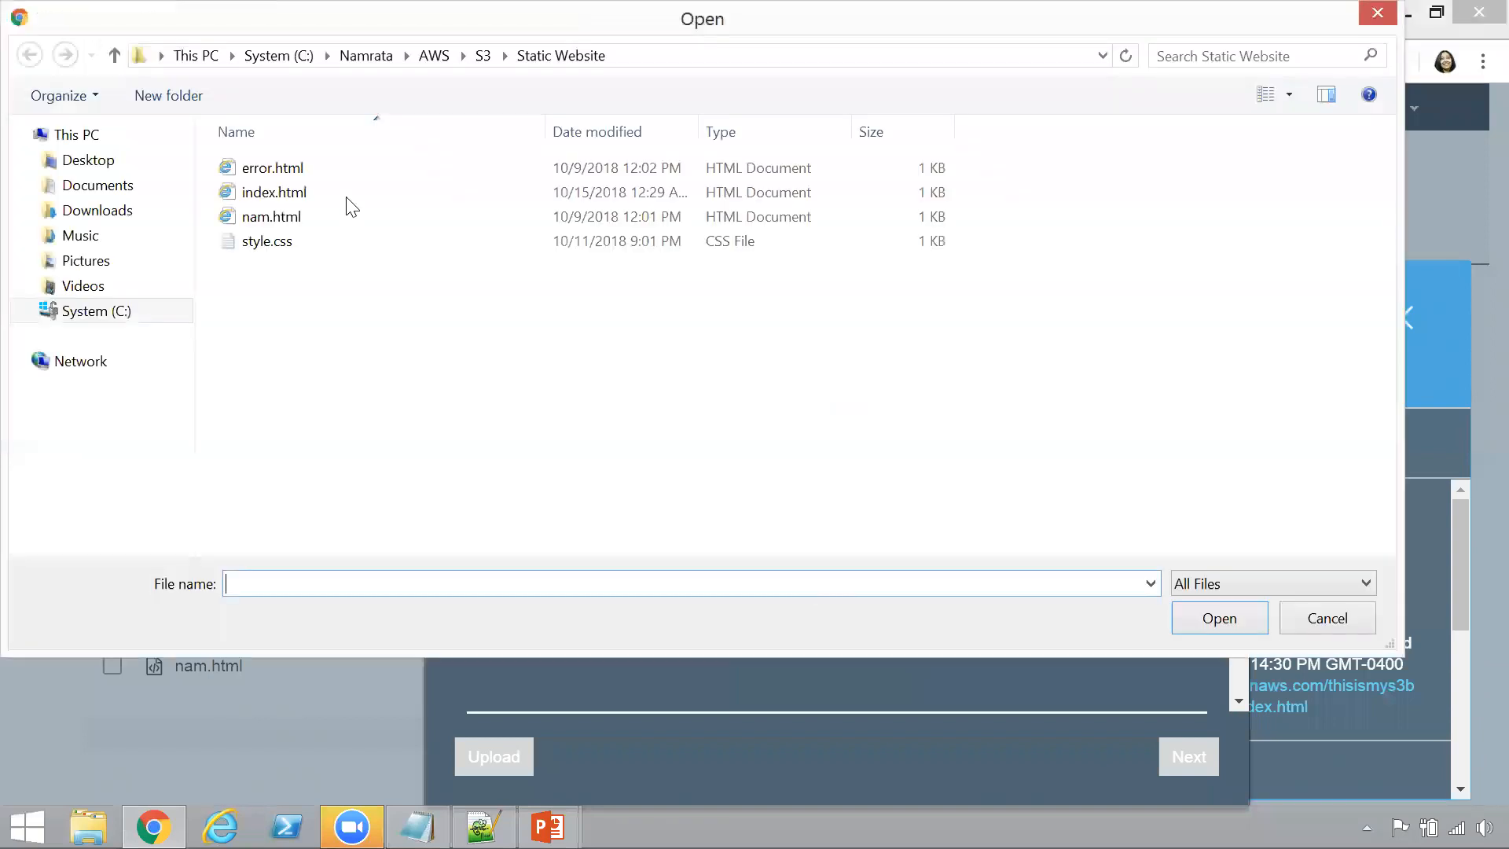
pyautogui.doubleClick(352, 194)
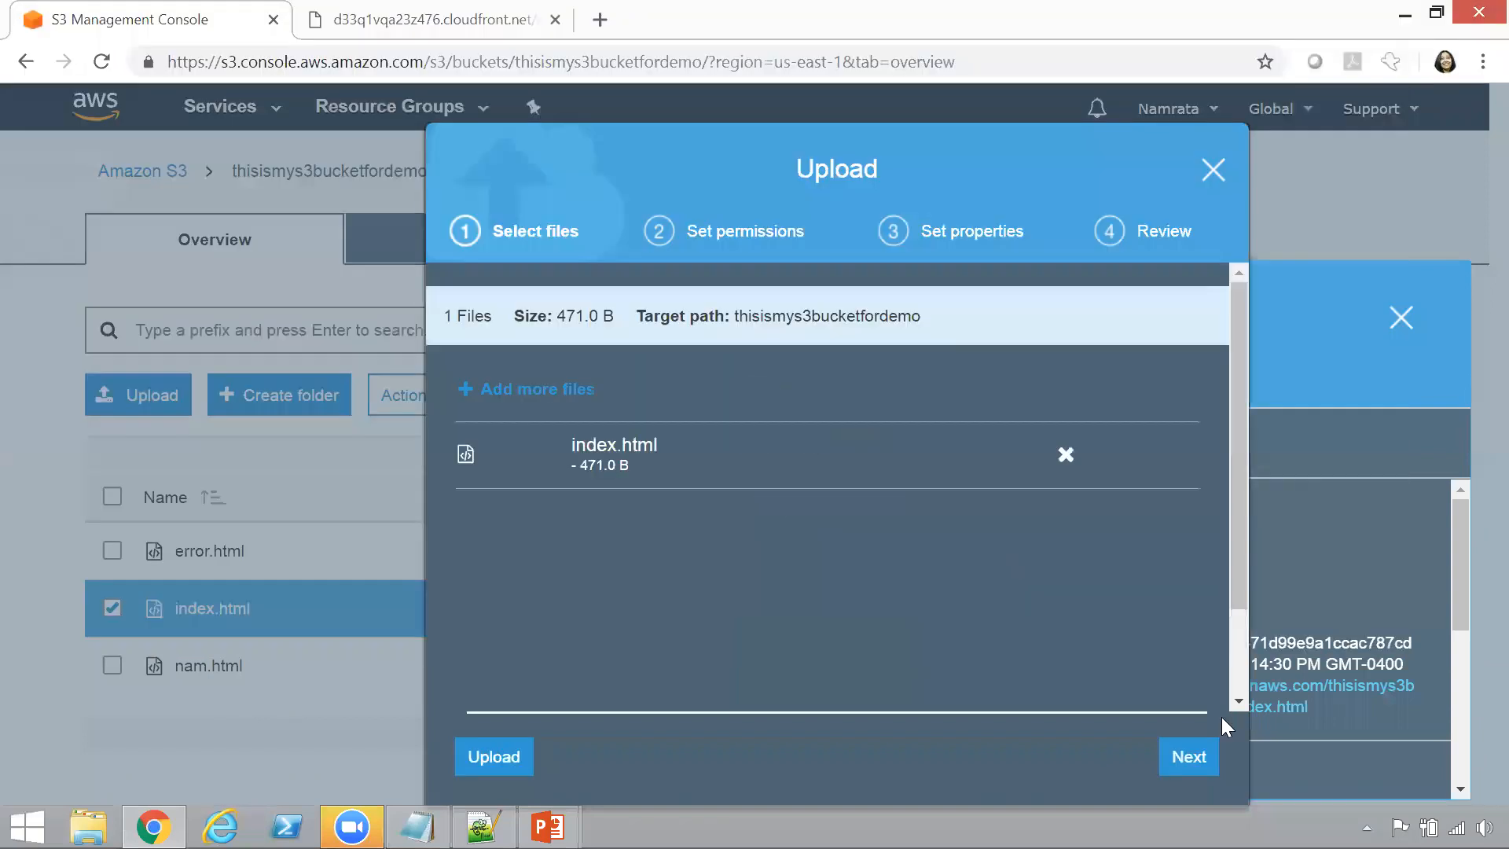
pyautogui.click(1197, 763)
pyautogui.click(1189, 756)
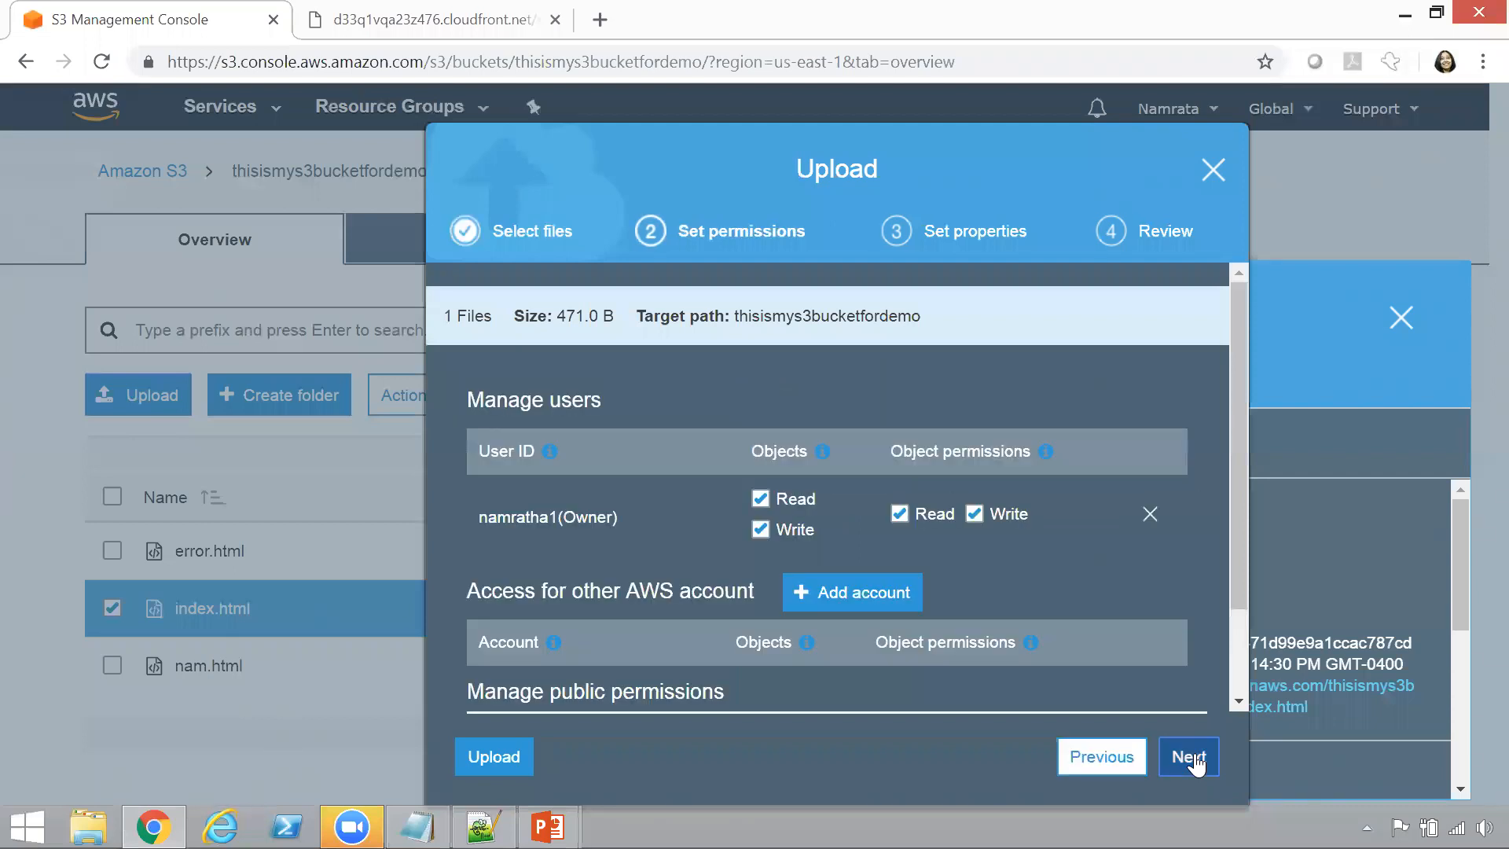
pyautogui.click(1188, 757)
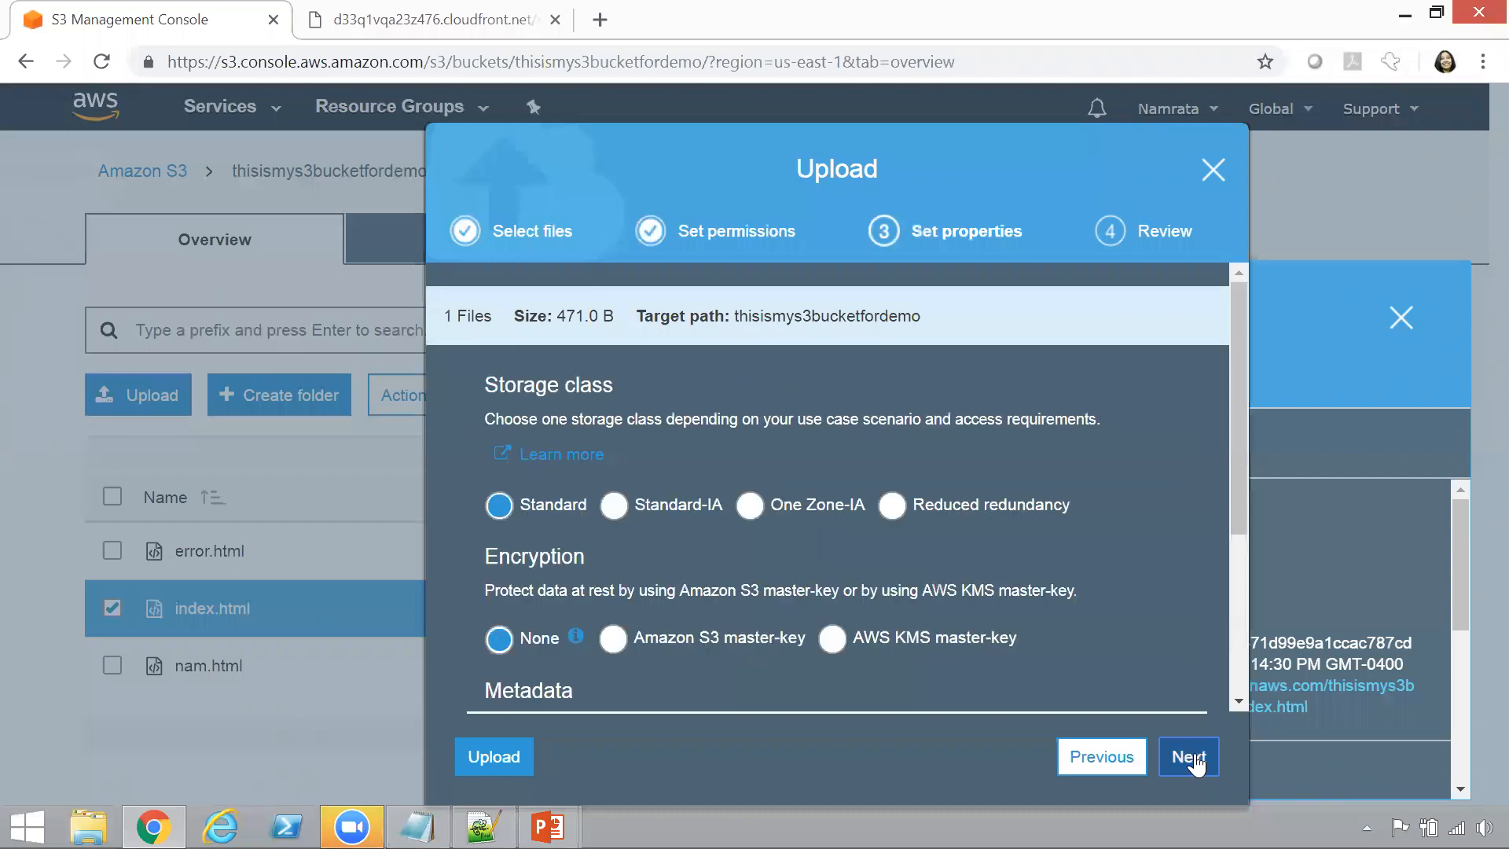
pyautogui.click(1188, 758)
pyautogui.click(1195, 760)
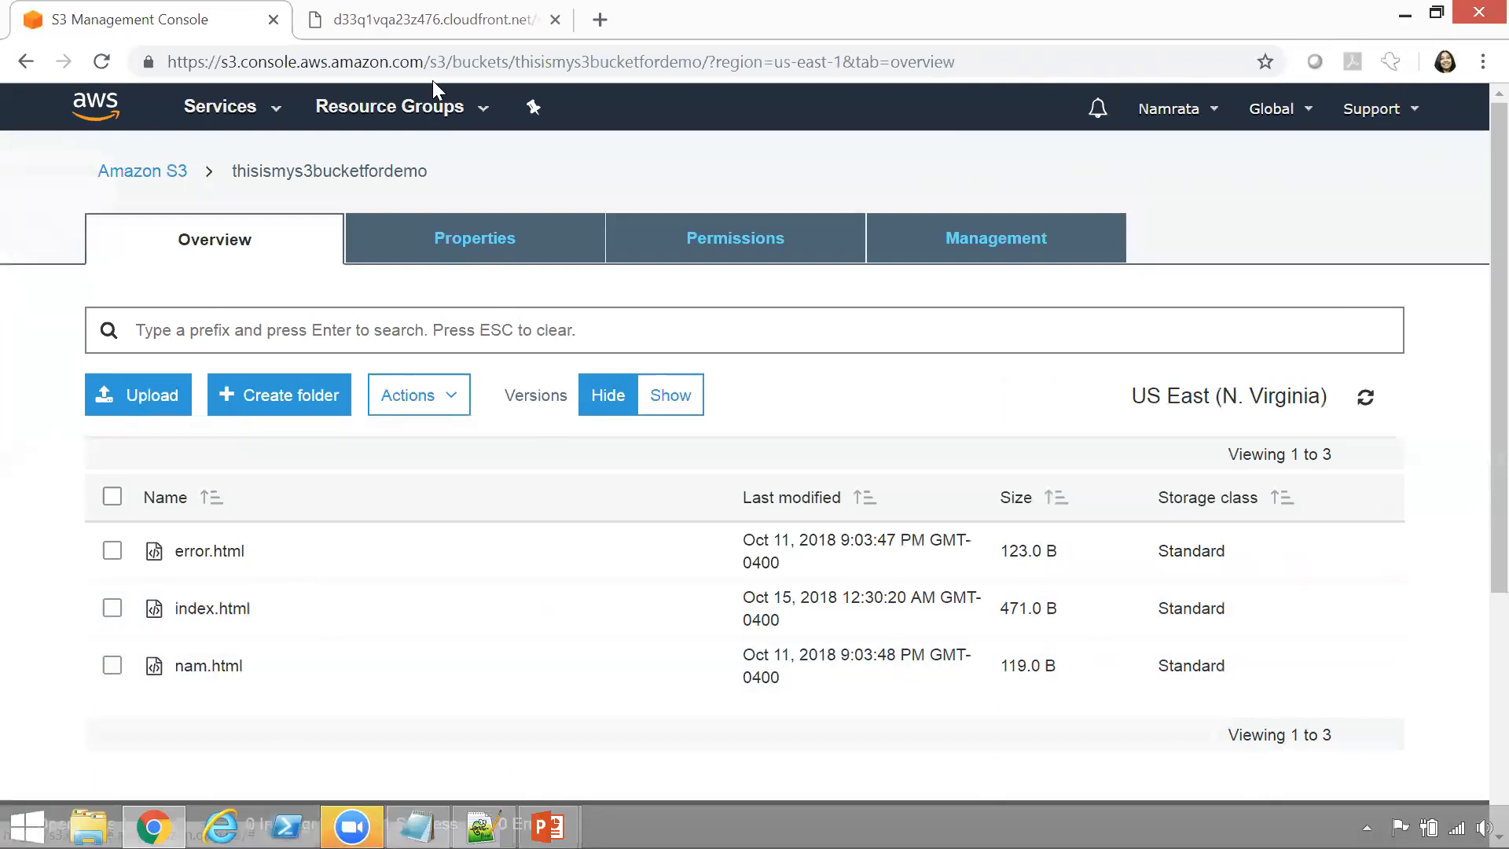
# Change the page in the CloudFront address from nam.html to index.html, load it and check the version in its heading.
pyautogui.hotkey('ctrl', 'Tab')
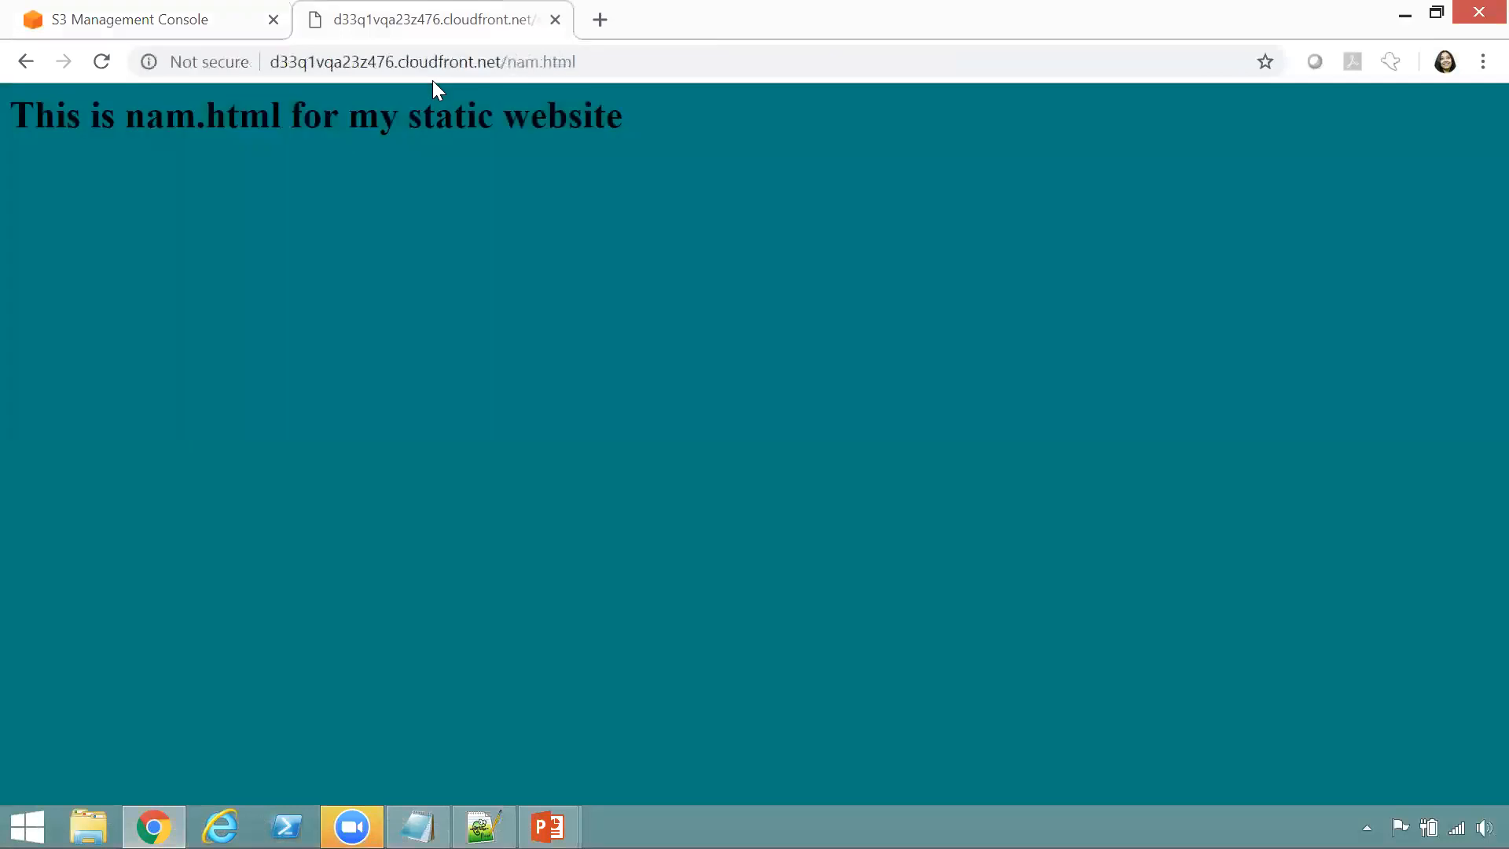
pyautogui.click(616, 66)
pyautogui.click(616, 66)
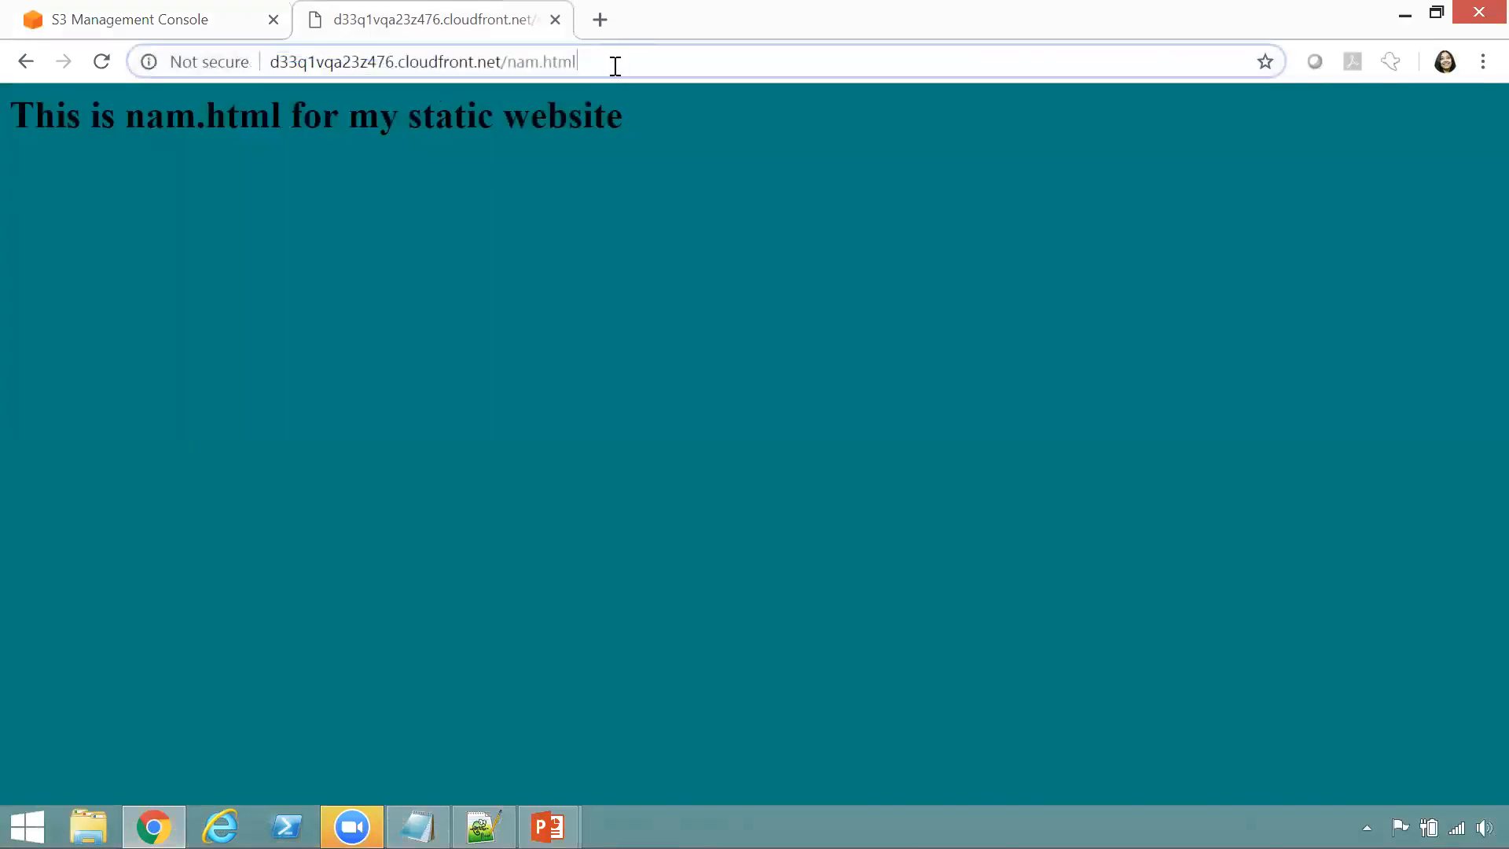
pyautogui.press('BackSpace')
pyautogui.press('BackSpace')
pyautogui.press('BackSpace')
pyautogui.press('BackSpace')
pyautogui.press('BackSpace')
pyautogui.press('BackSpace')
pyautogui.press('BackSpace')
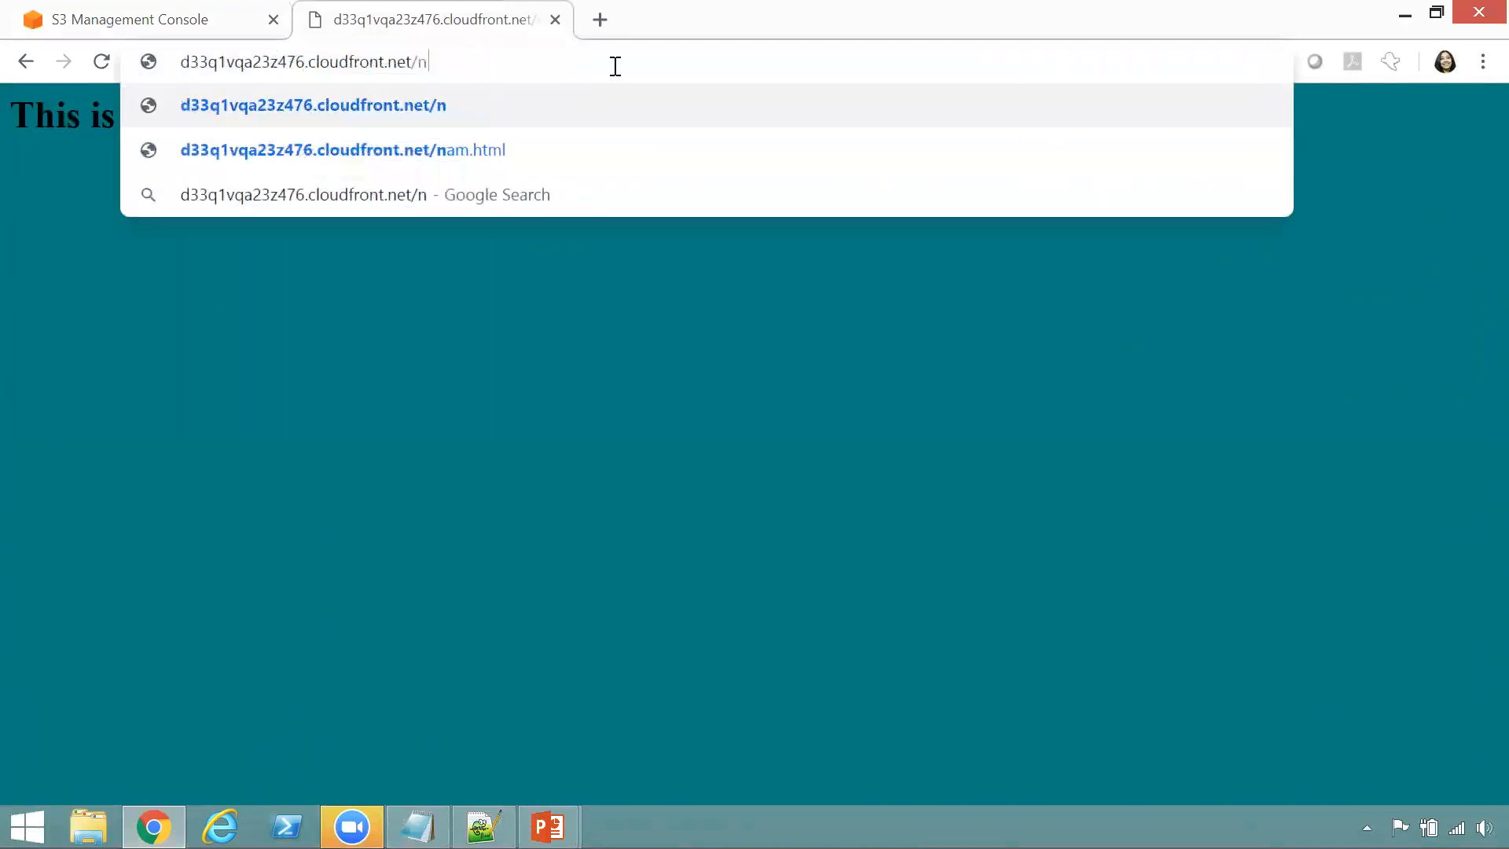
pyautogui.press('BackSpace')
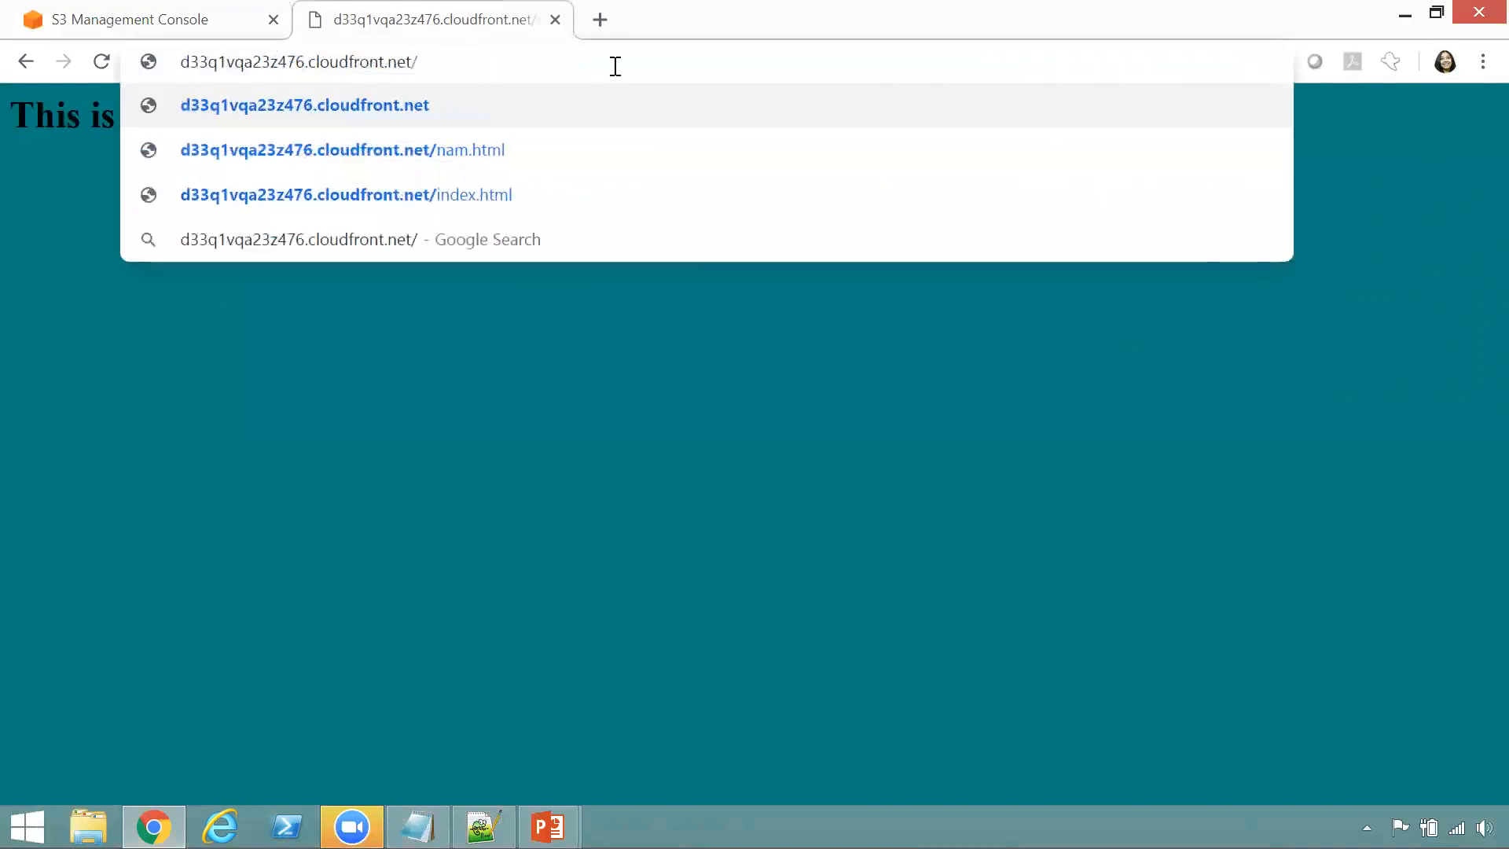
pyautogui.write('index')
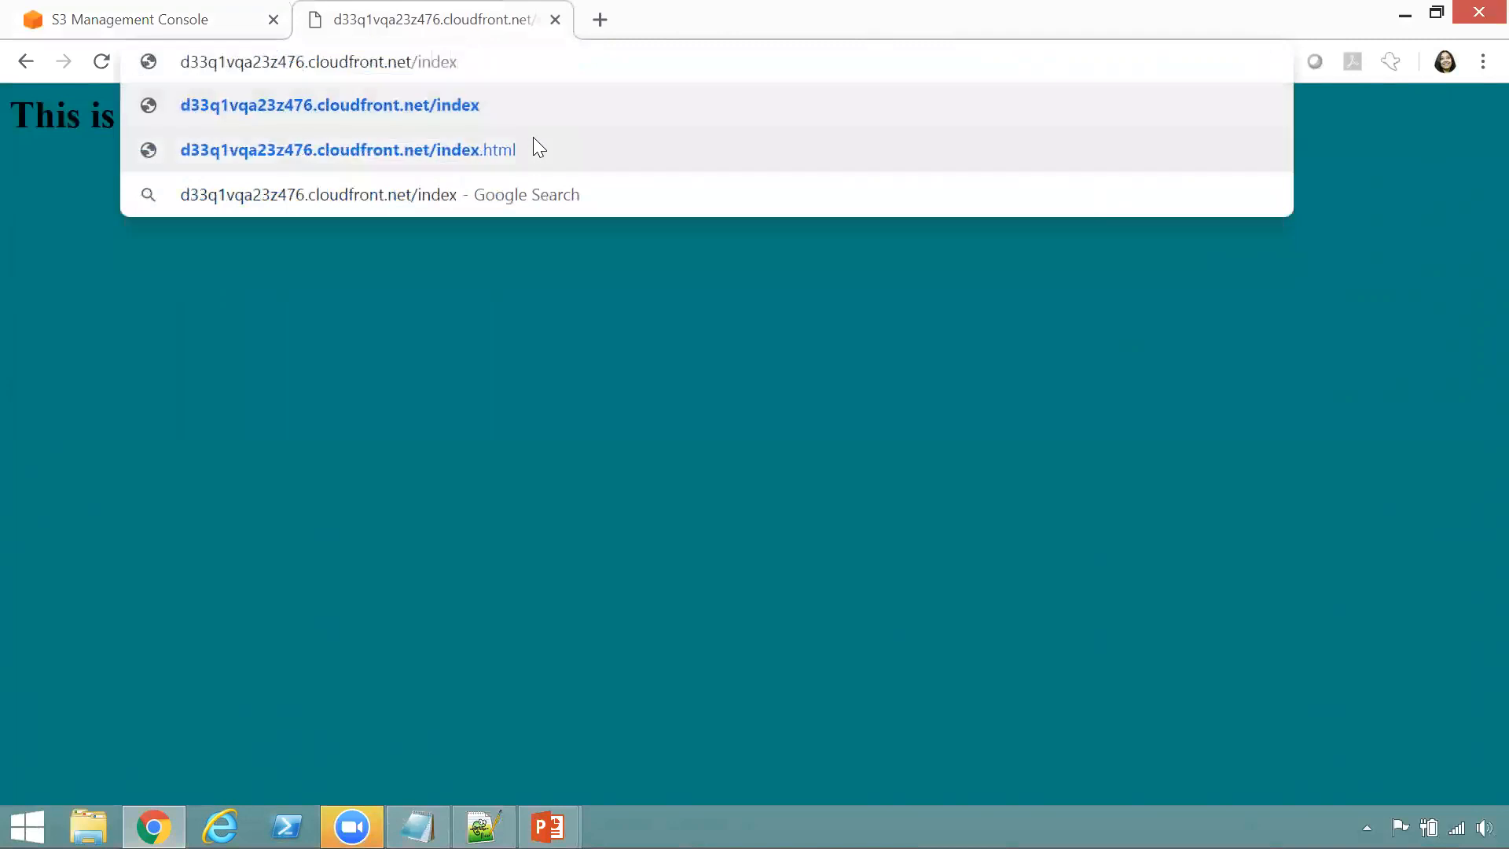
pyautogui.click(480, 162)
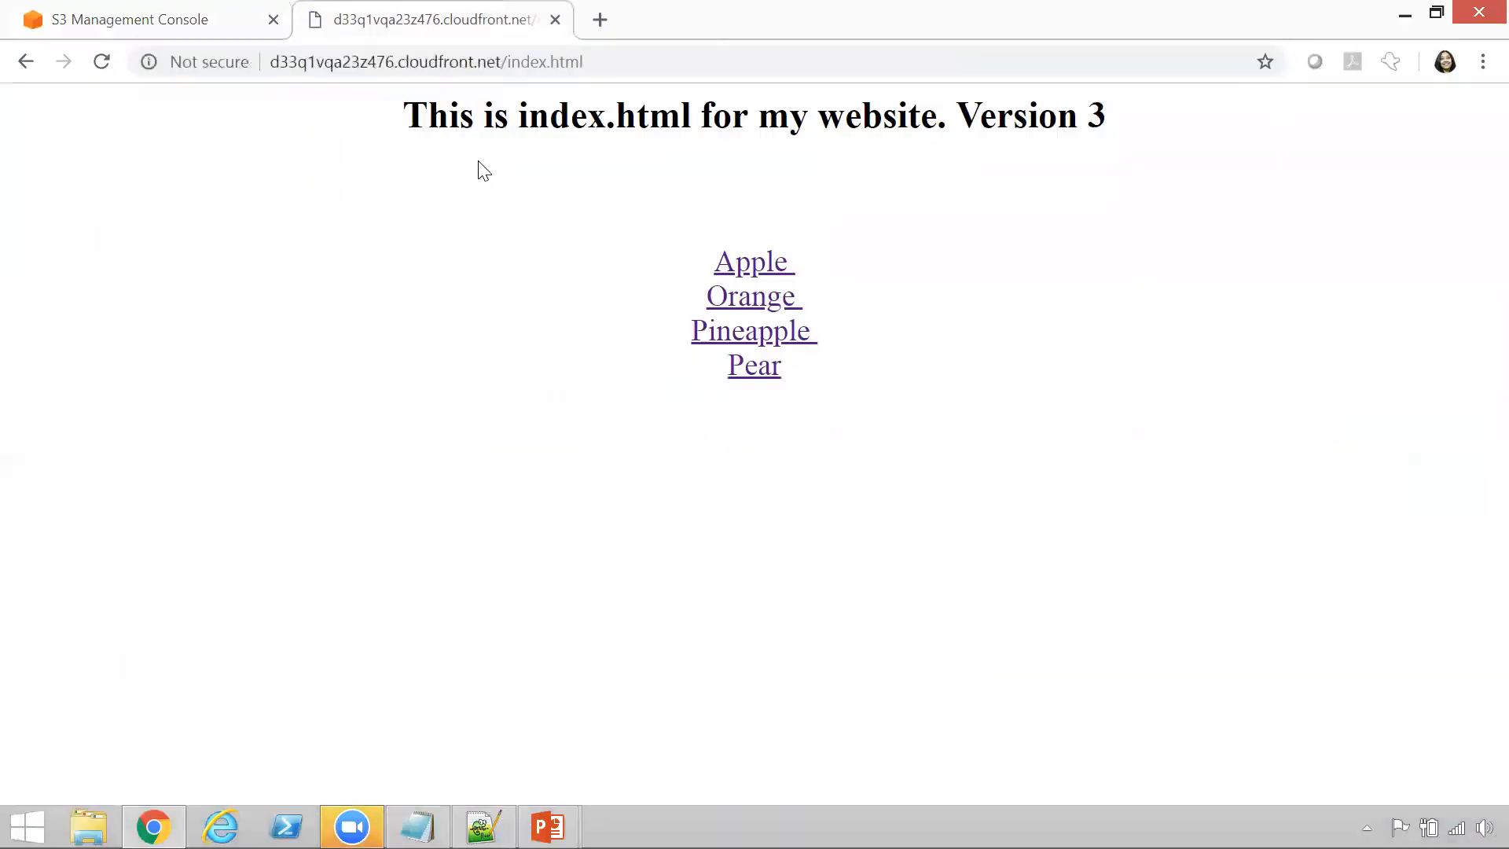
pyautogui.click(725, 69)
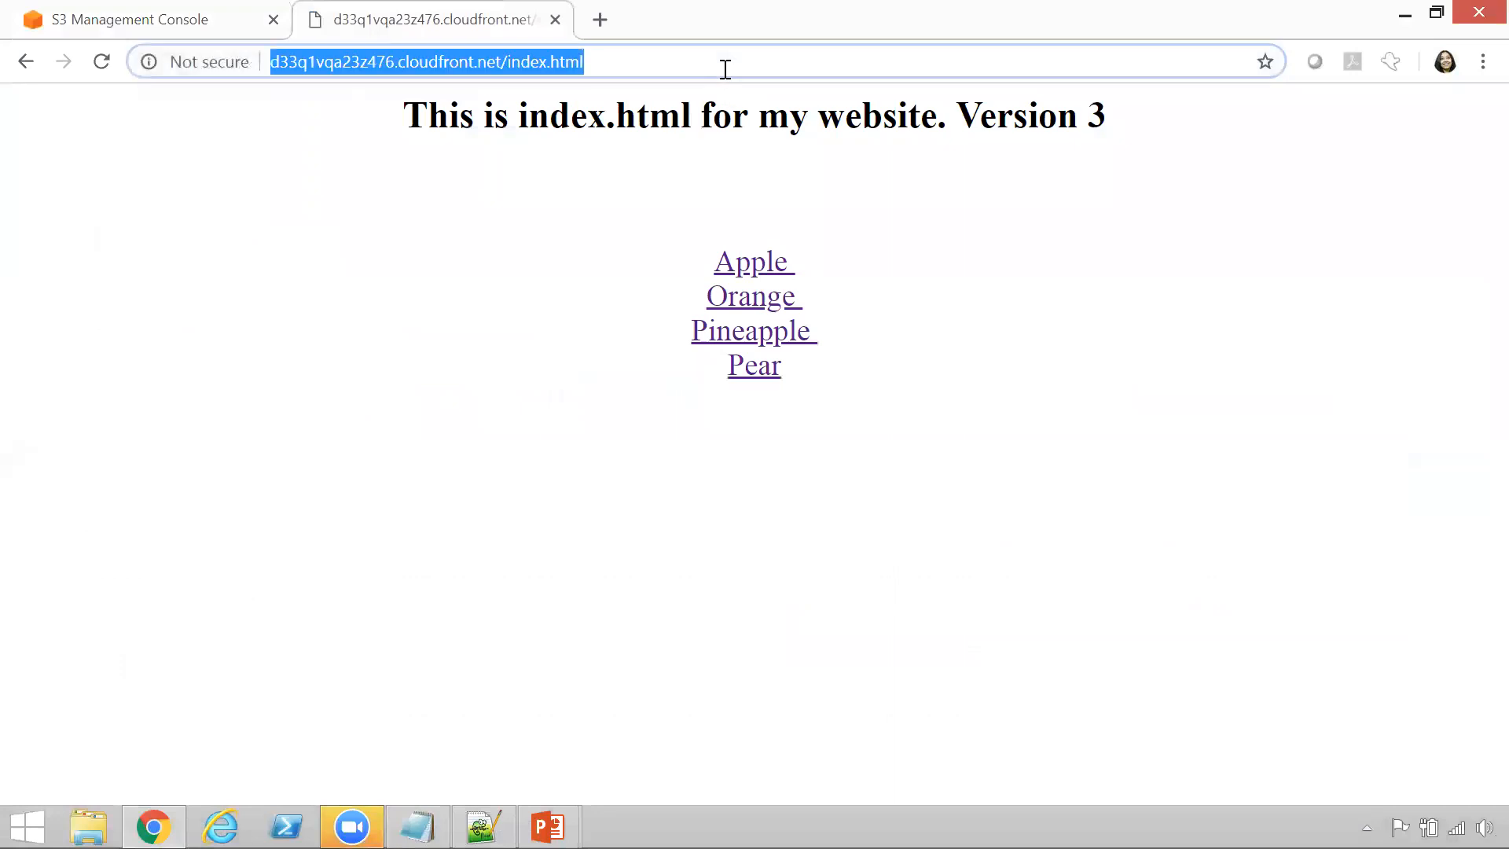
# Reload index.html from the CloudFront address and check the version number in its heading.
pyautogui.click(724, 69)
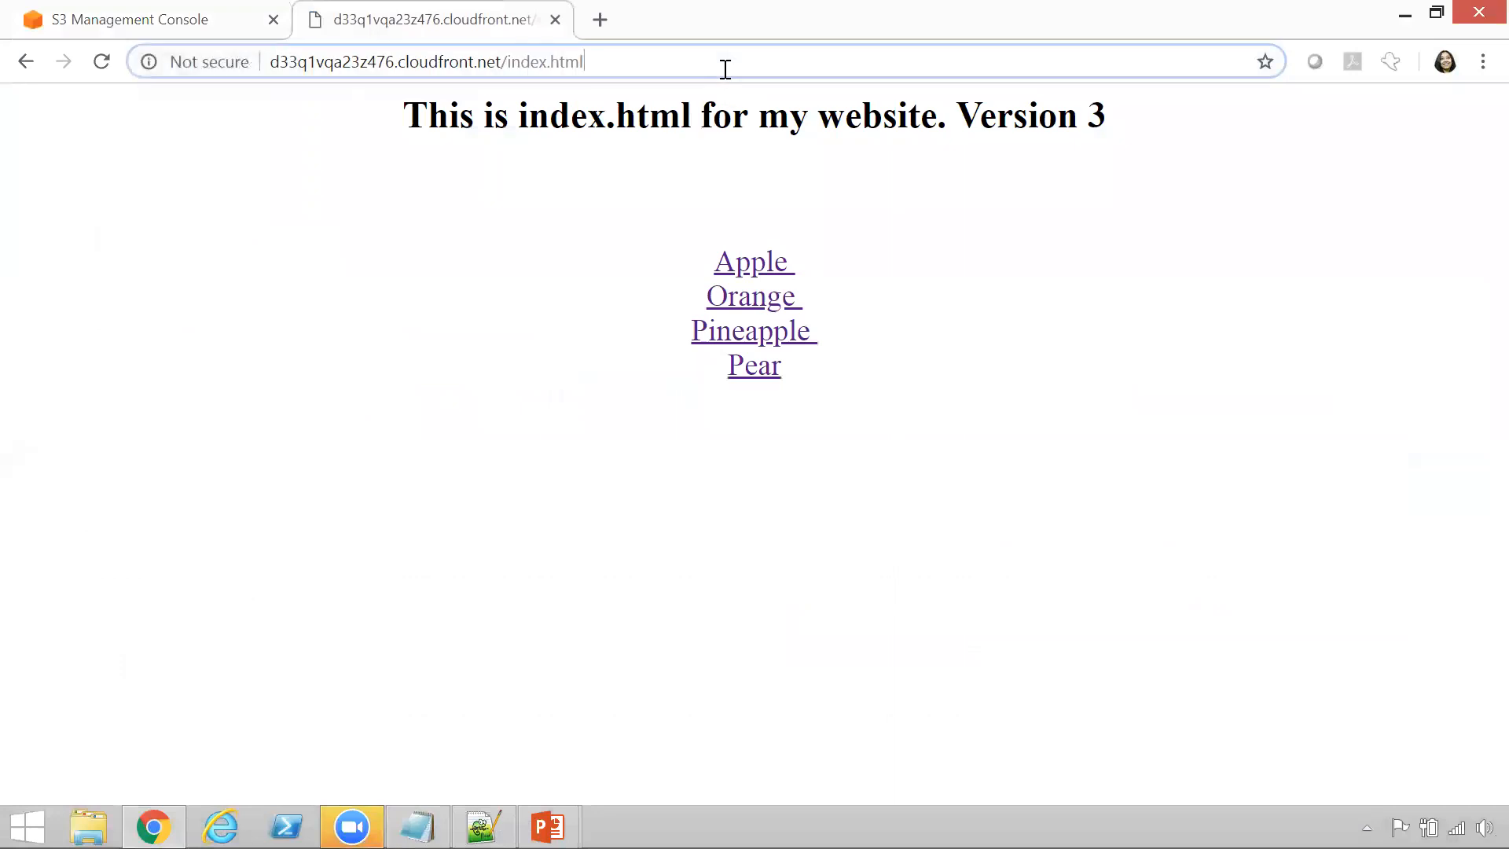
pyautogui.press('Return')
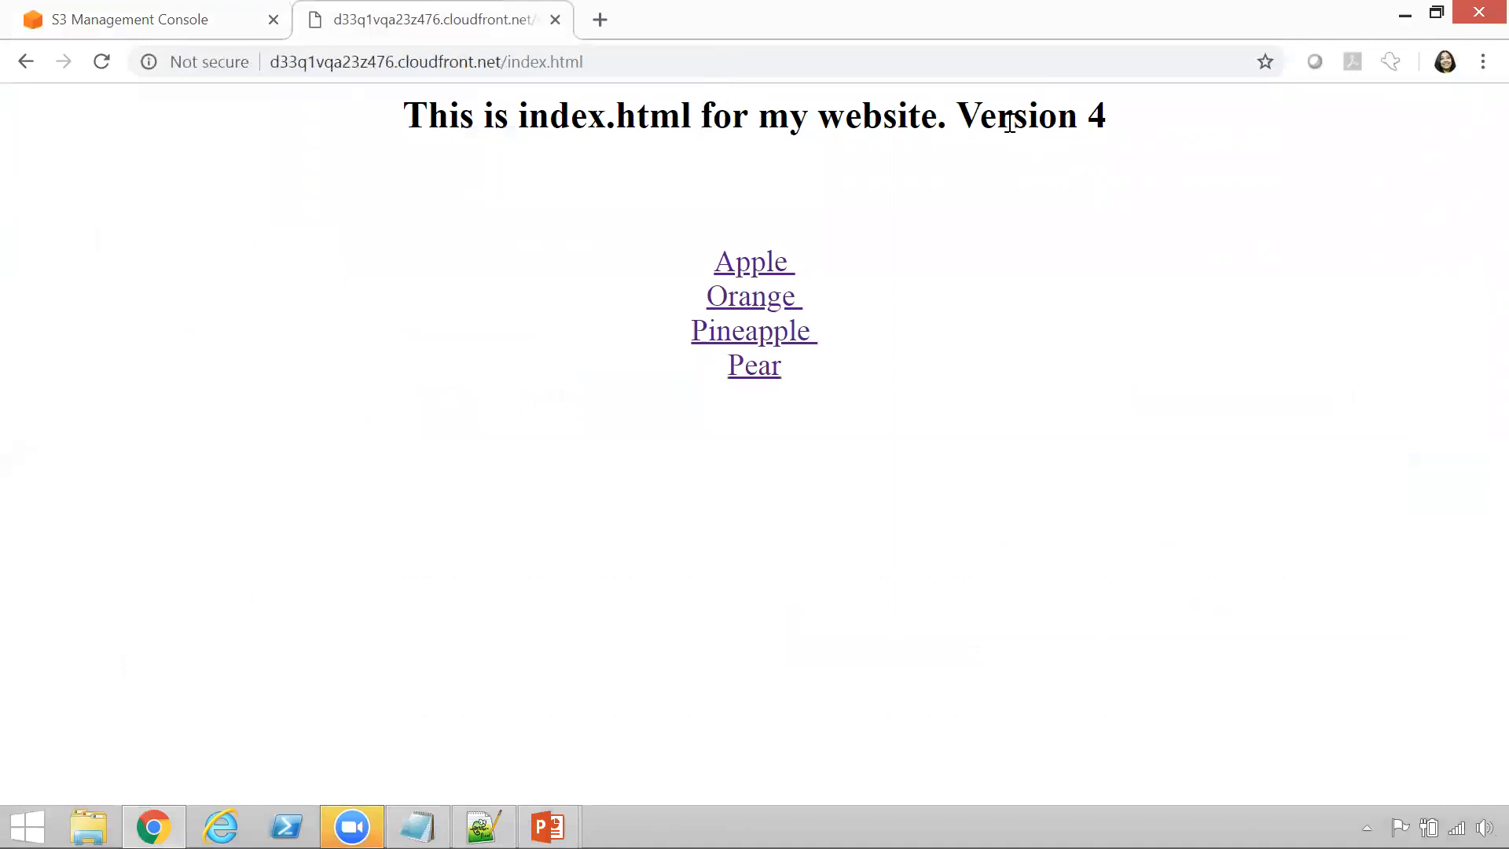
pyautogui.doubleClick(1010, 121)
pyautogui.click(1114, 131)
pyautogui.doubleClick(836, 87)
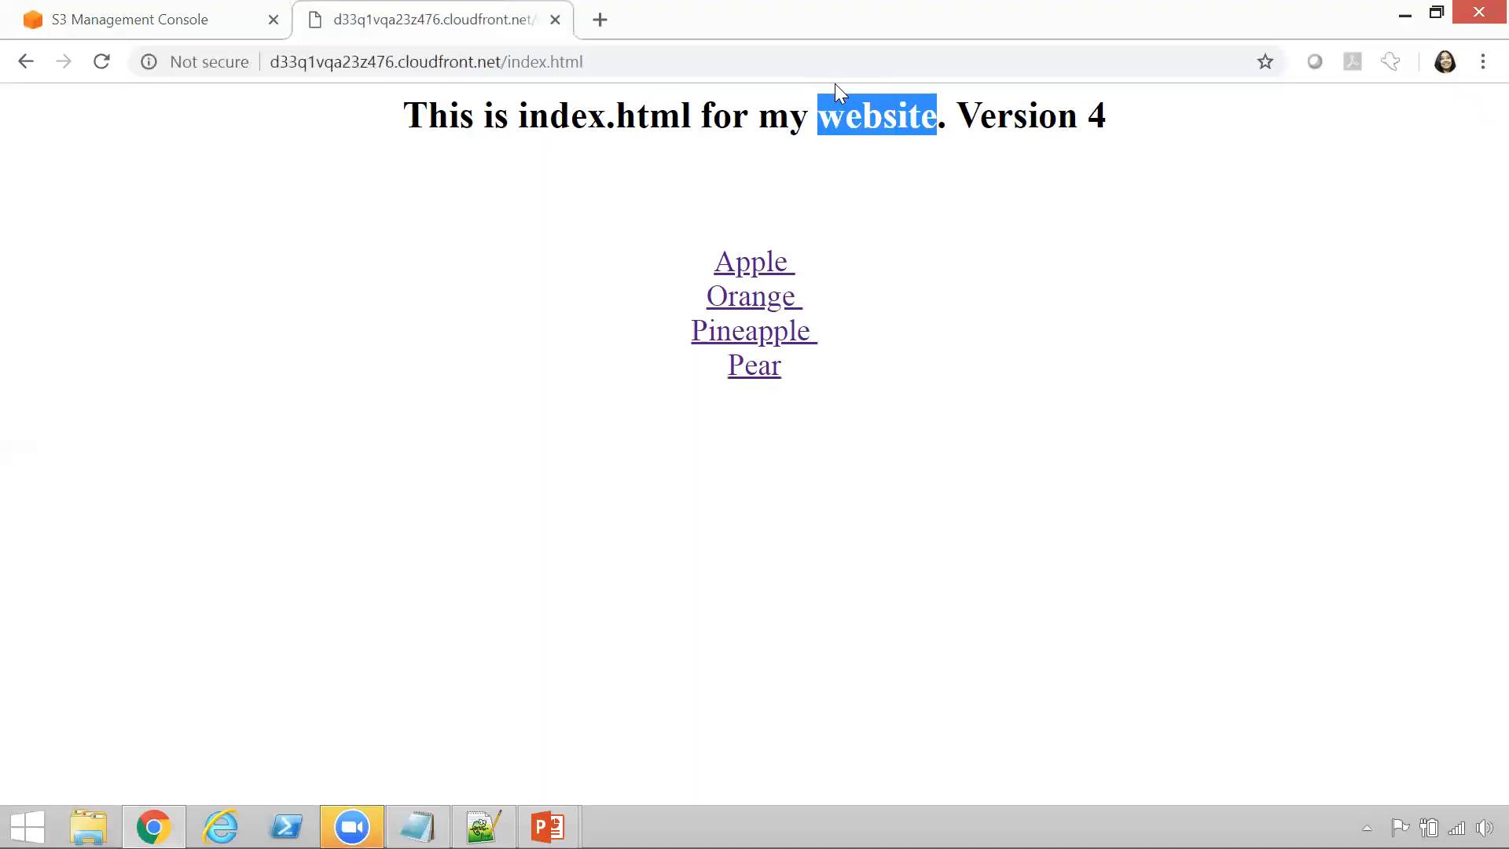
pyautogui.click(1020, 66)
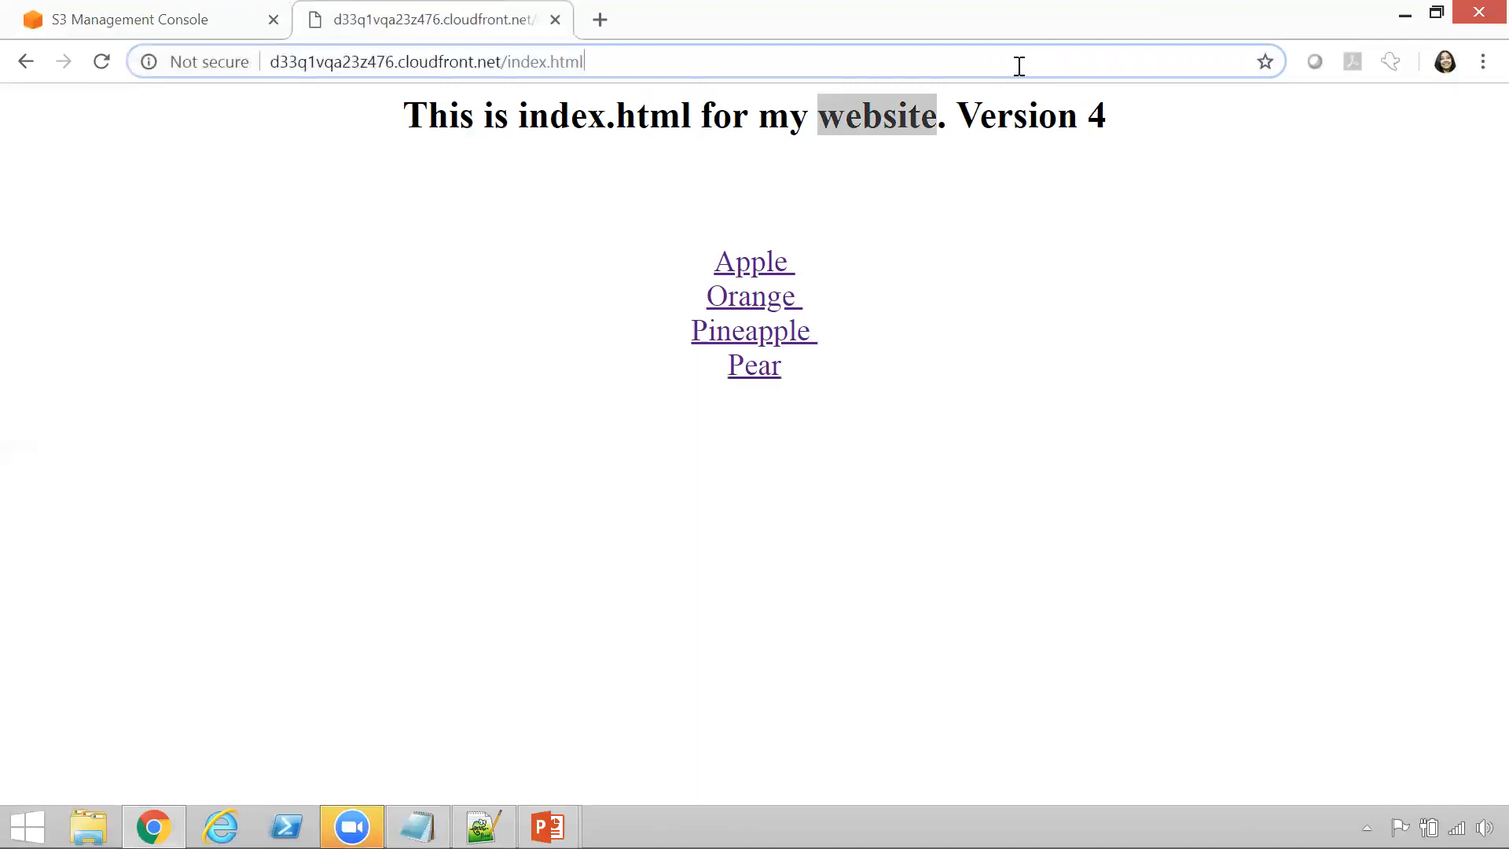
pyautogui.click(987, 122)
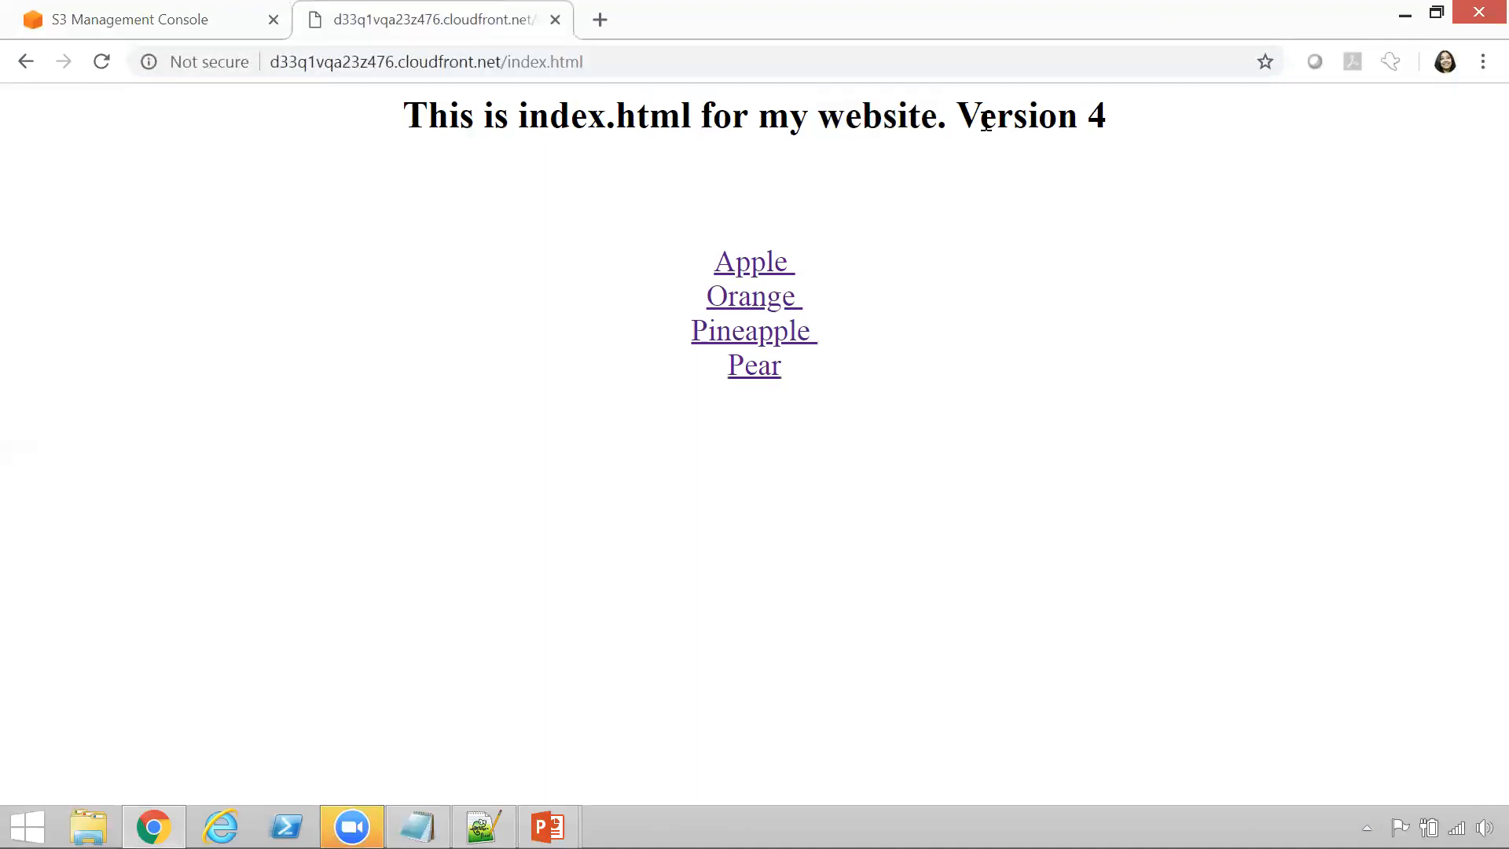
pyautogui.moveTo(1103, 111); pyautogui.dragTo(963, 114)
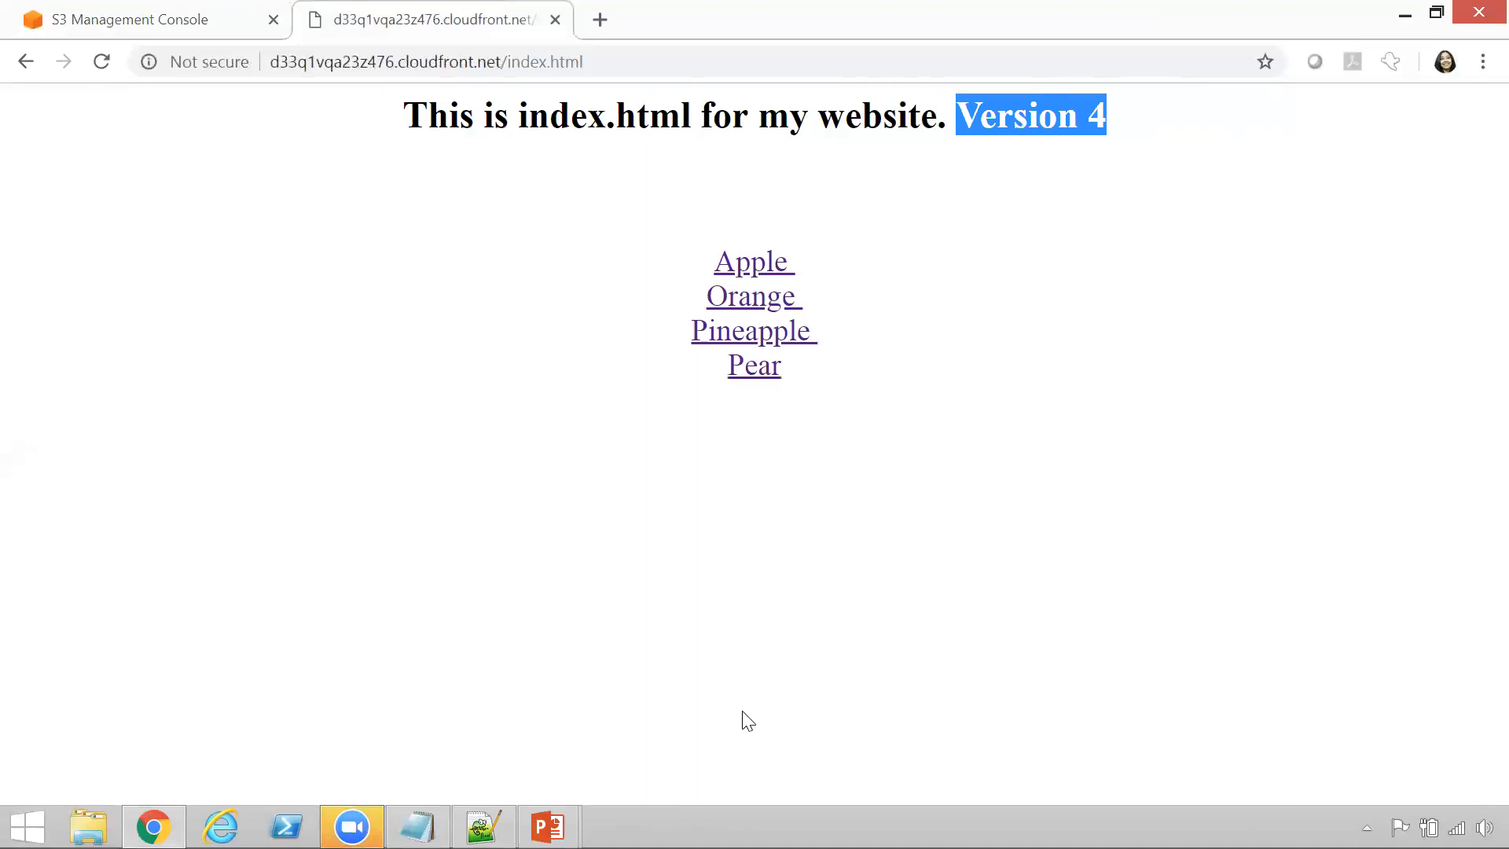
# Switch to the PowerPoint slide show, read the reminder about deleting the tutorial's resources, and return to Chrome.
pyautogui.click(549, 827)
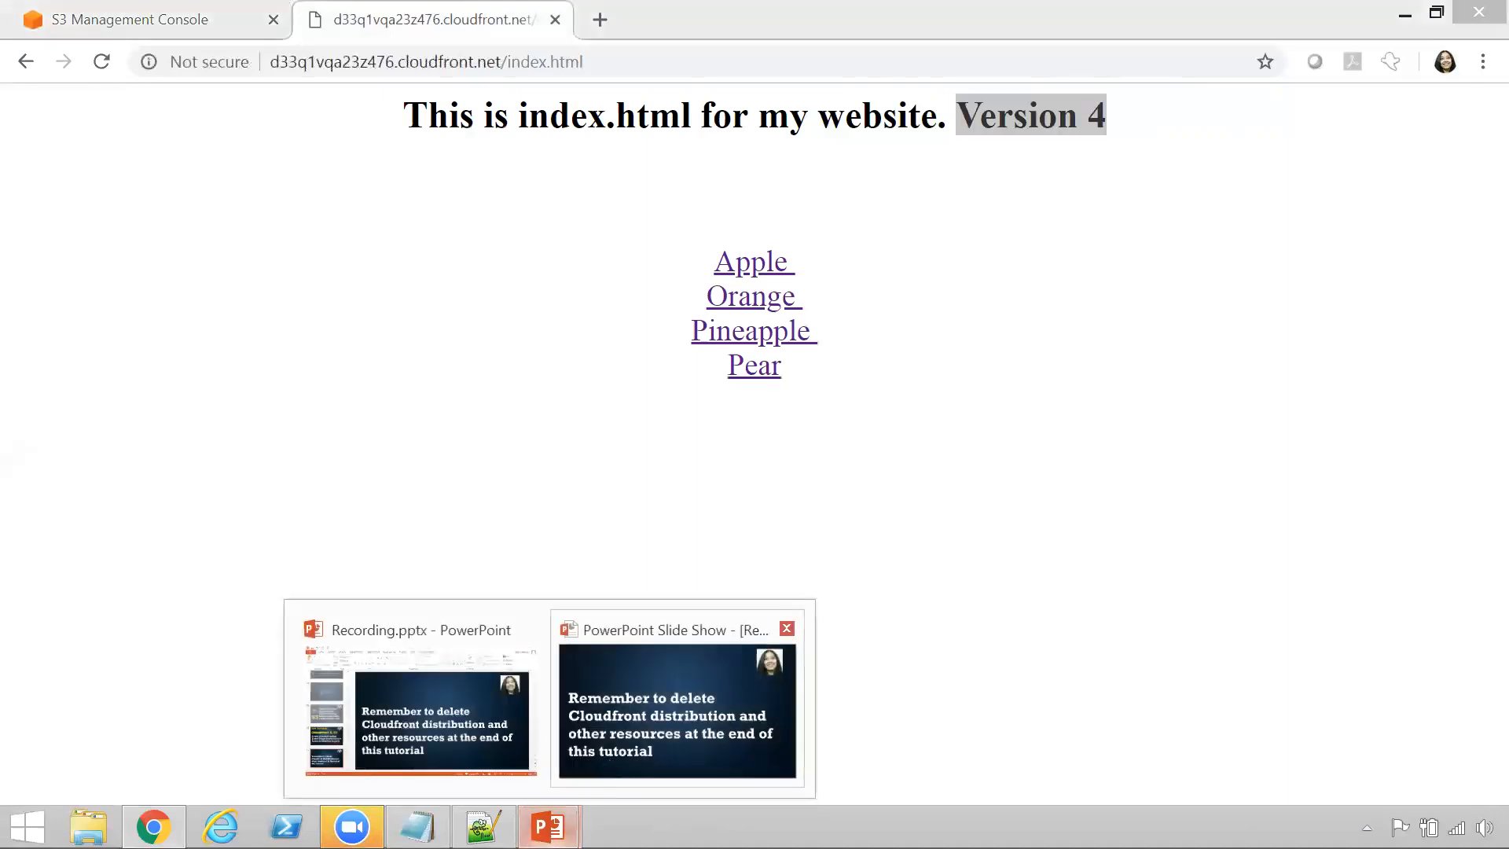
pyautogui.click(608, 758)
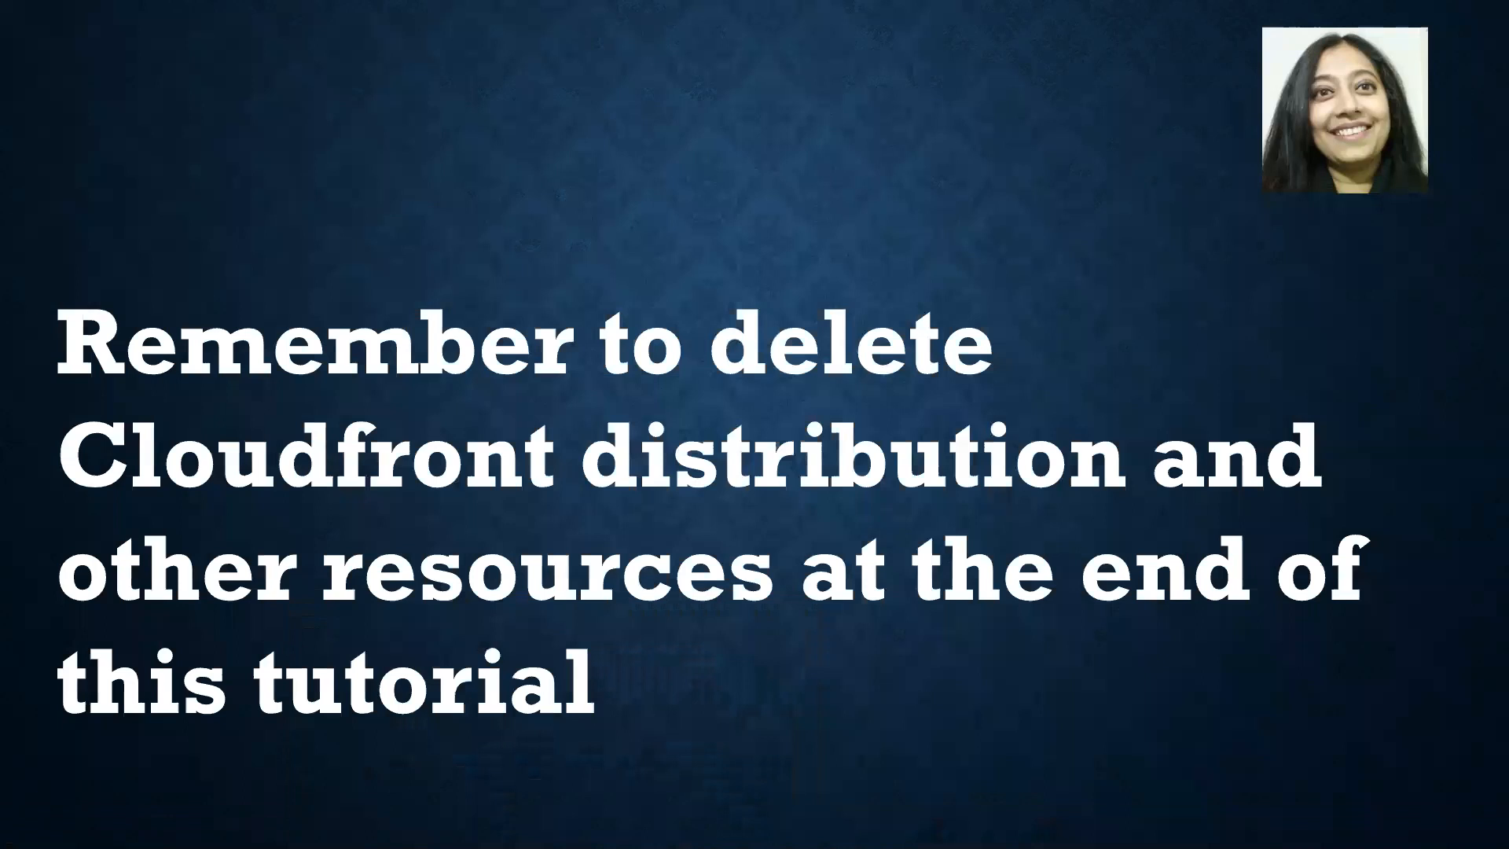
pyautogui.hotkey('alt', 'Tab')
pyautogui.hotkey('alt', 'Tab')
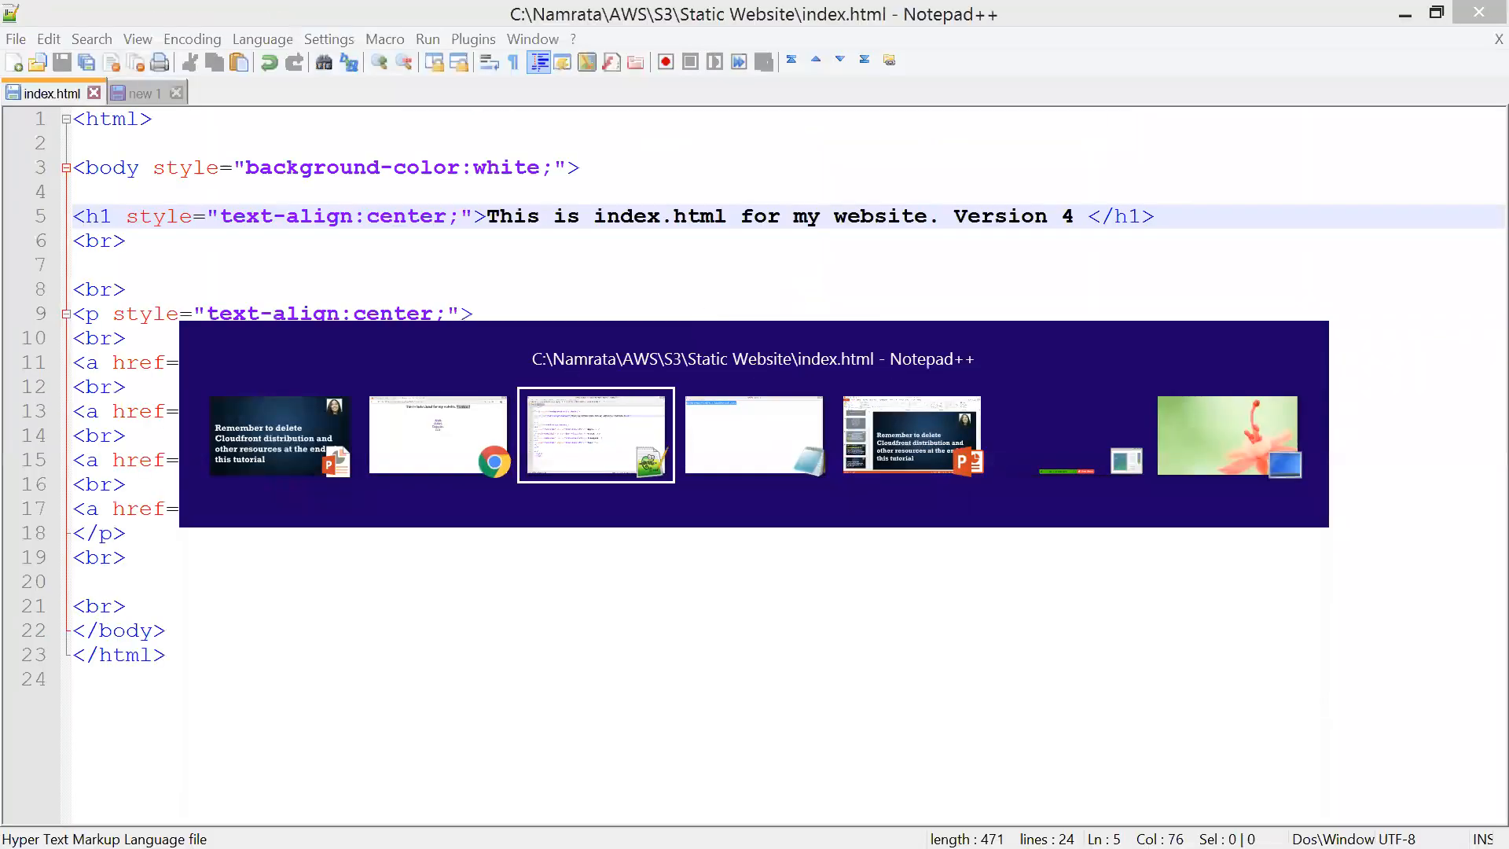
pyautogui.hotkey('alt', 'shift', 'Tab')
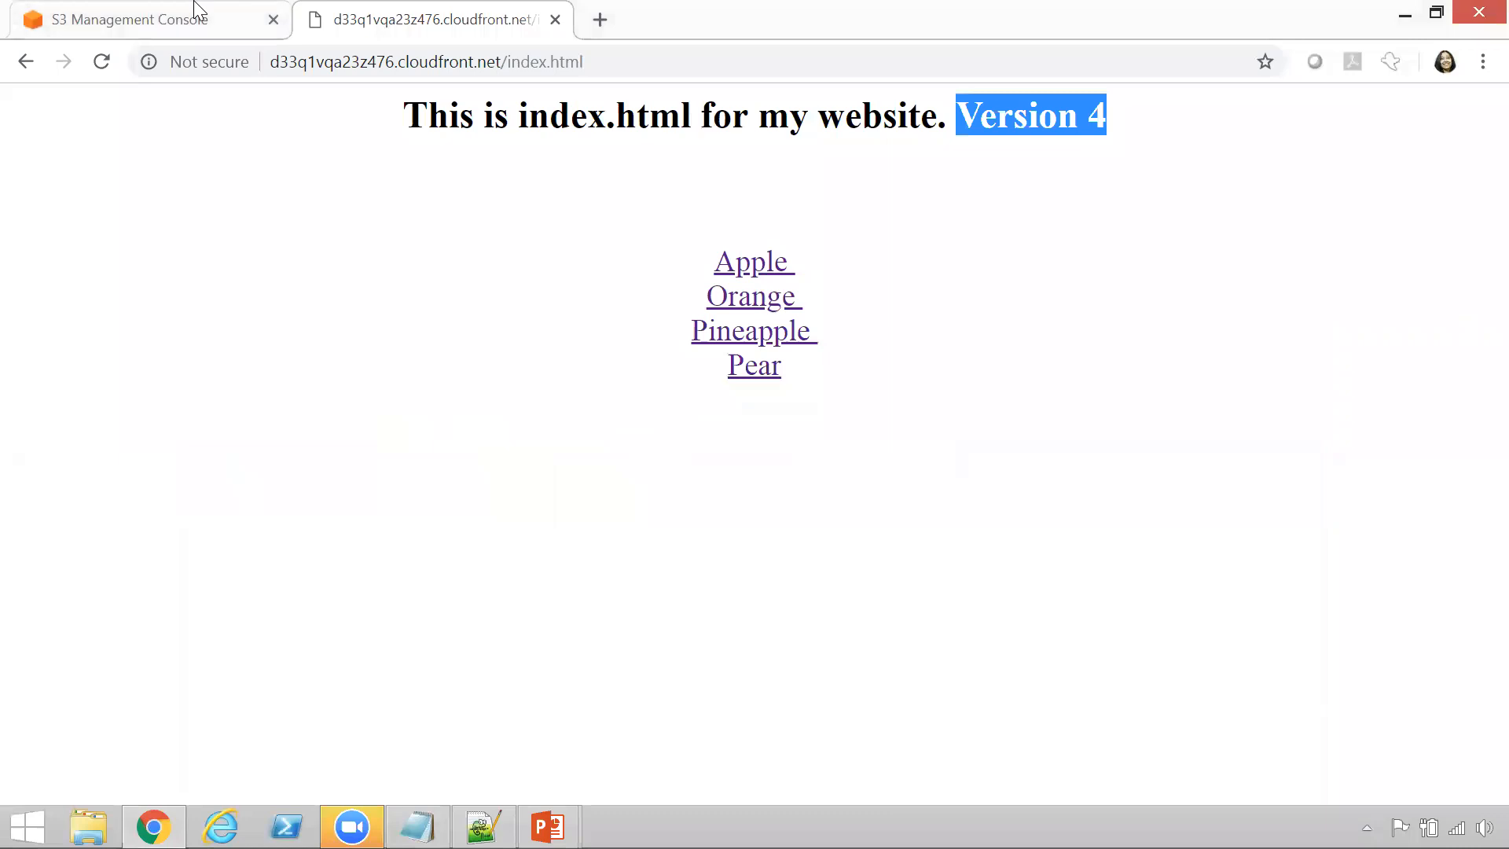
# Go from the S3 console to the CloudFront service and open its list of distributions.
pyautogui.click(195, 11)
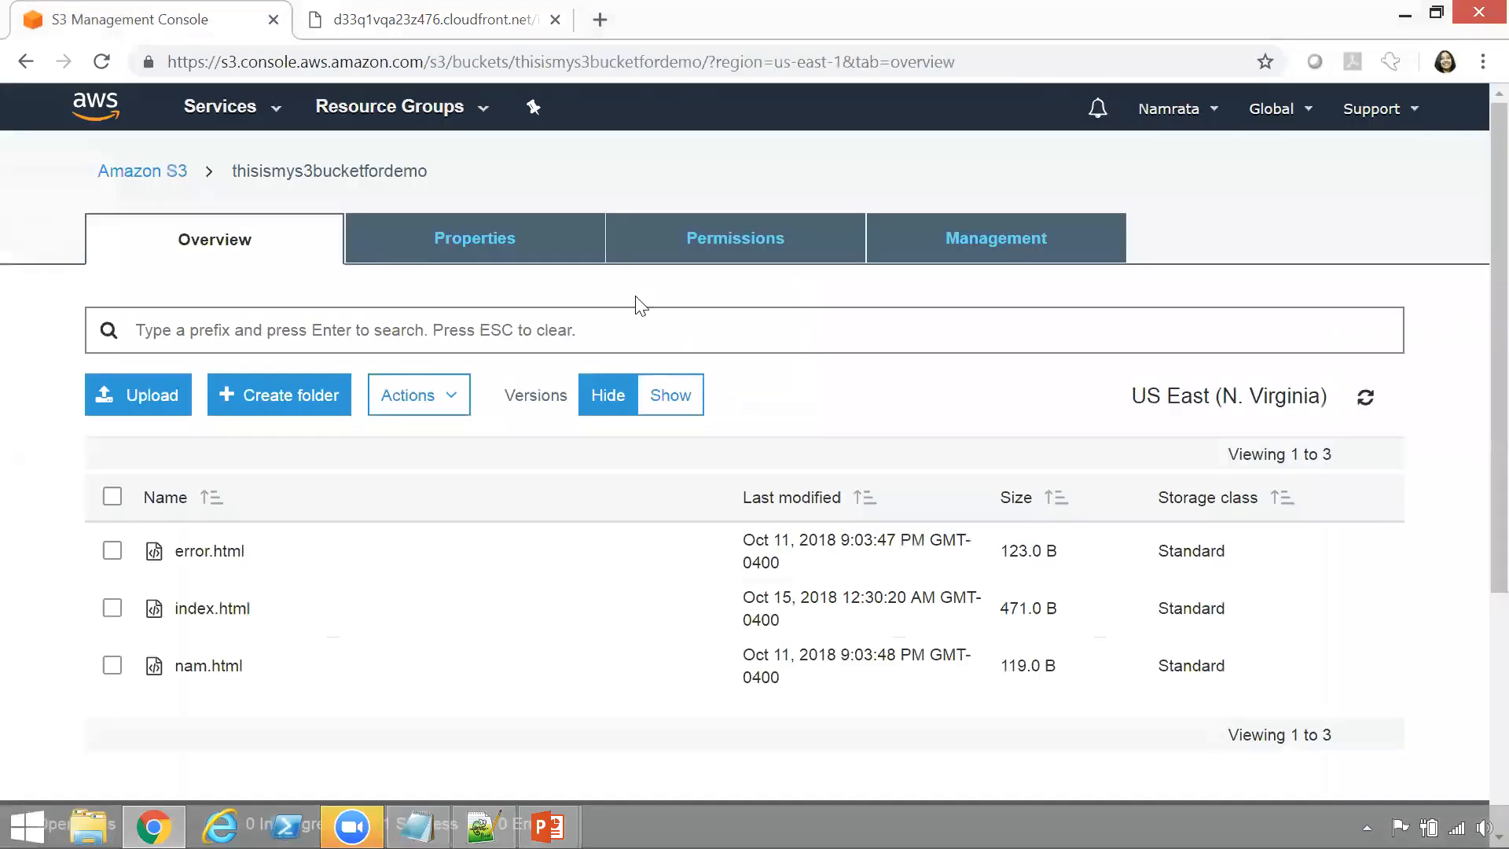
pyautogui.click(281, 115)
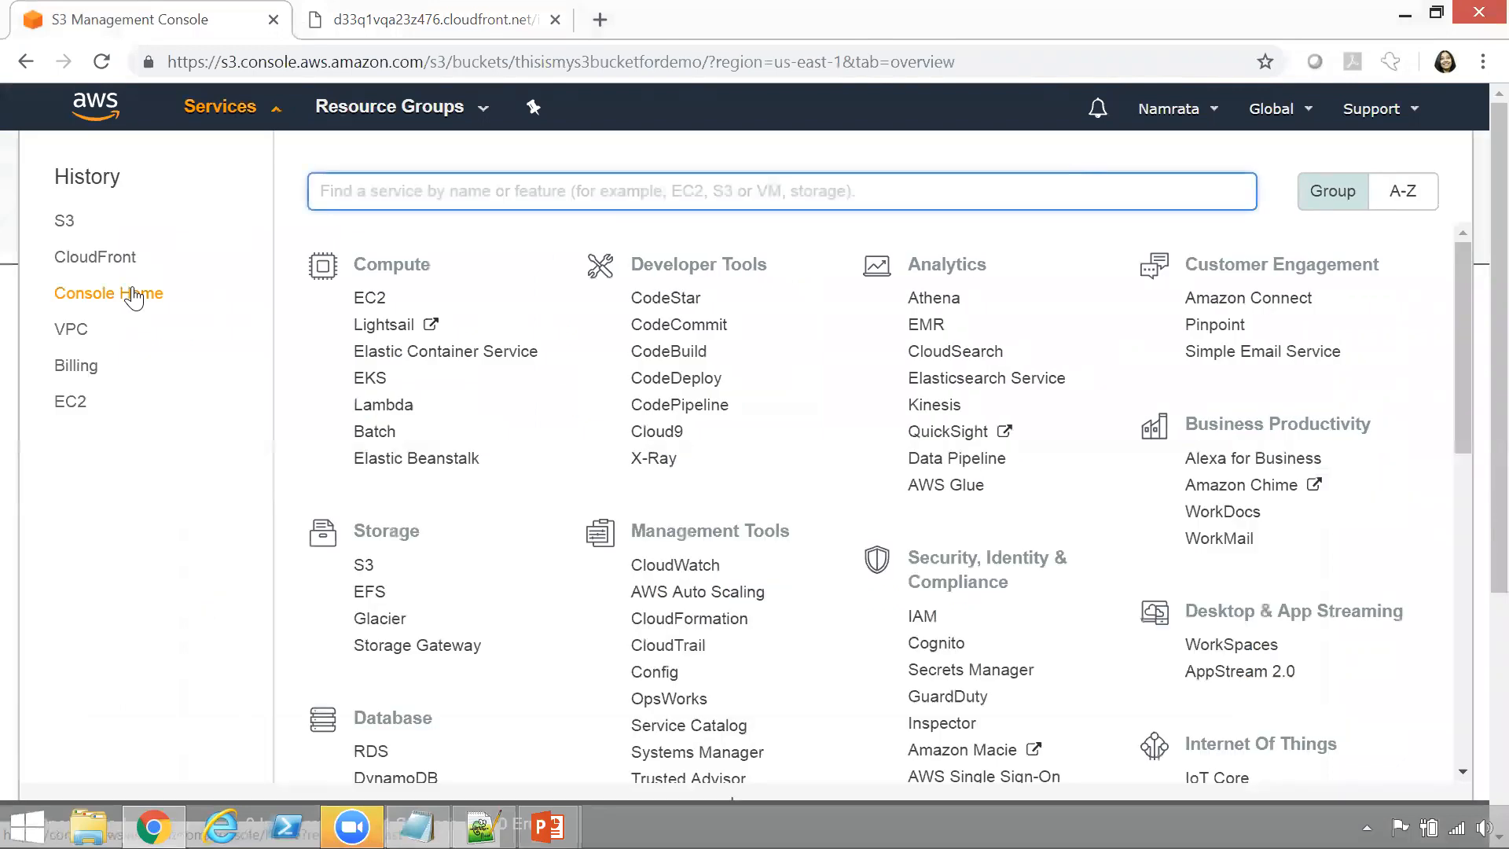
pyautogui.click(132, 269)
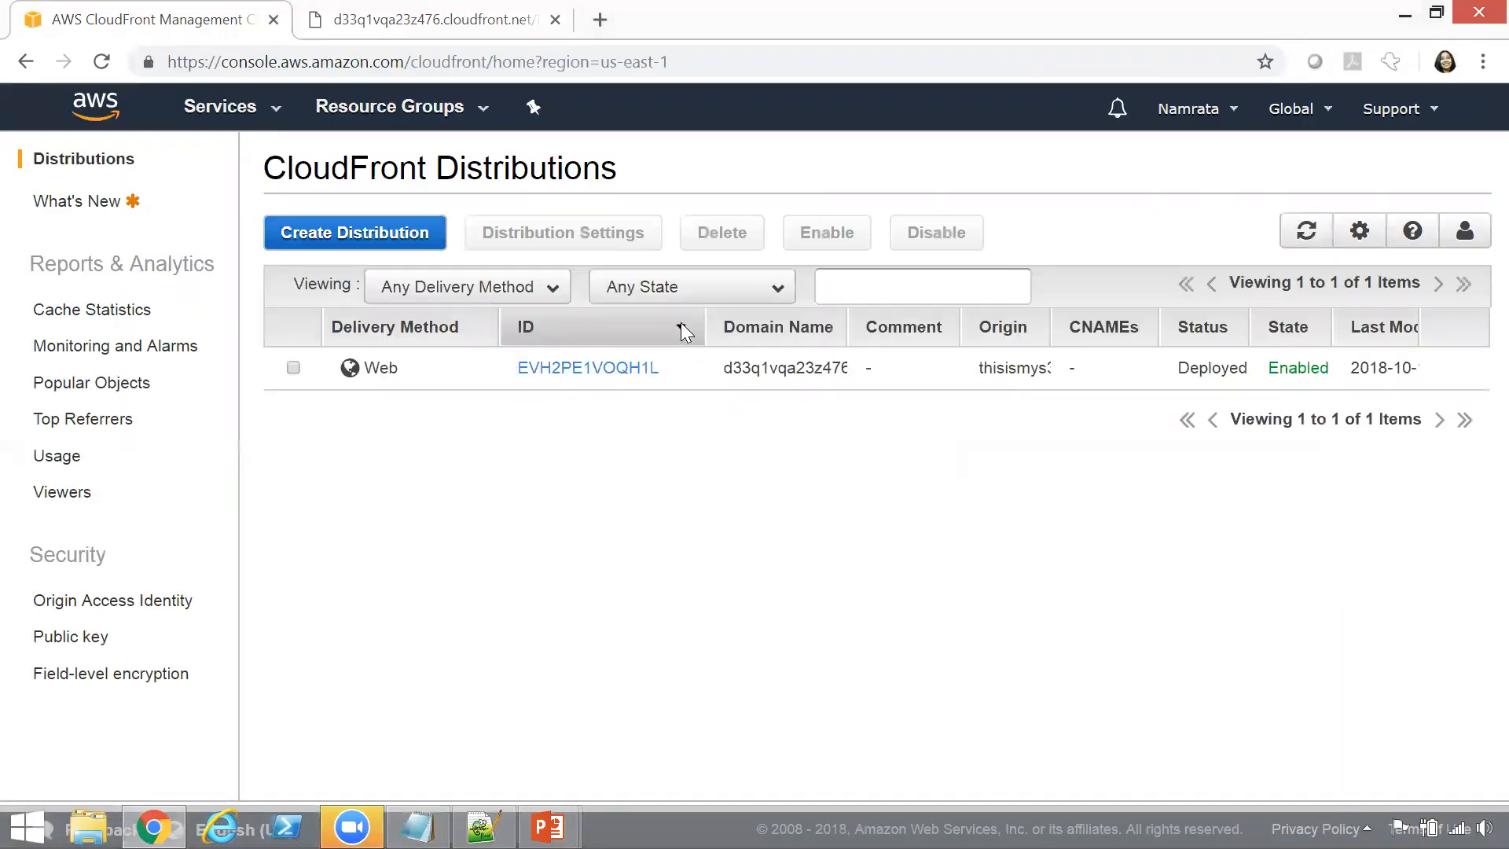
# Disable the web distribution that serves the thisismys3bucketfordemo bucket and select it again in the distributions list.
pyautogui.click(293, 368)
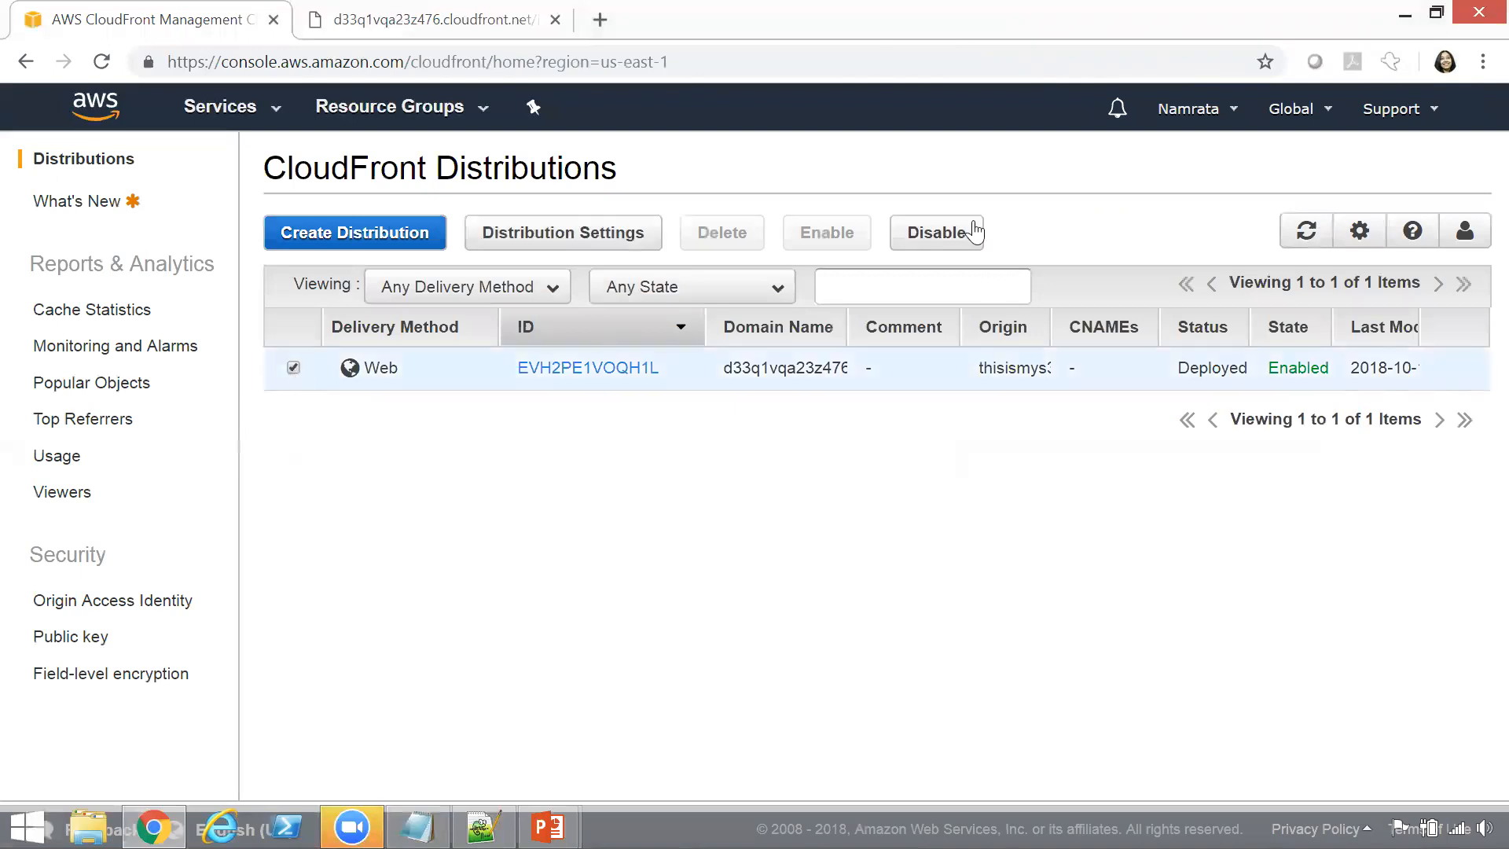
pyautogui.click(956, 229)
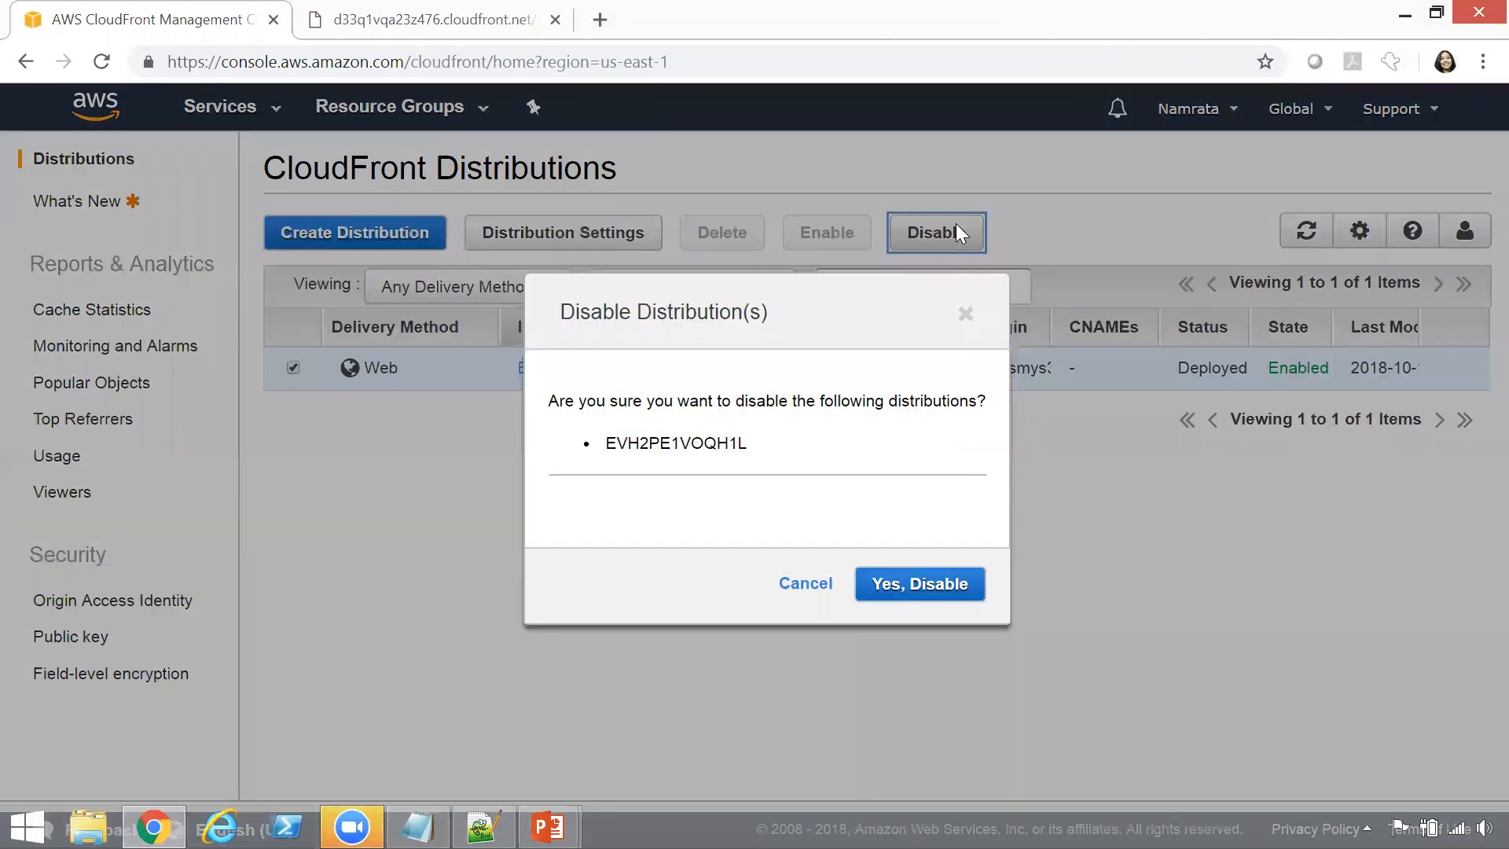
pyautogui.click(927, 588)
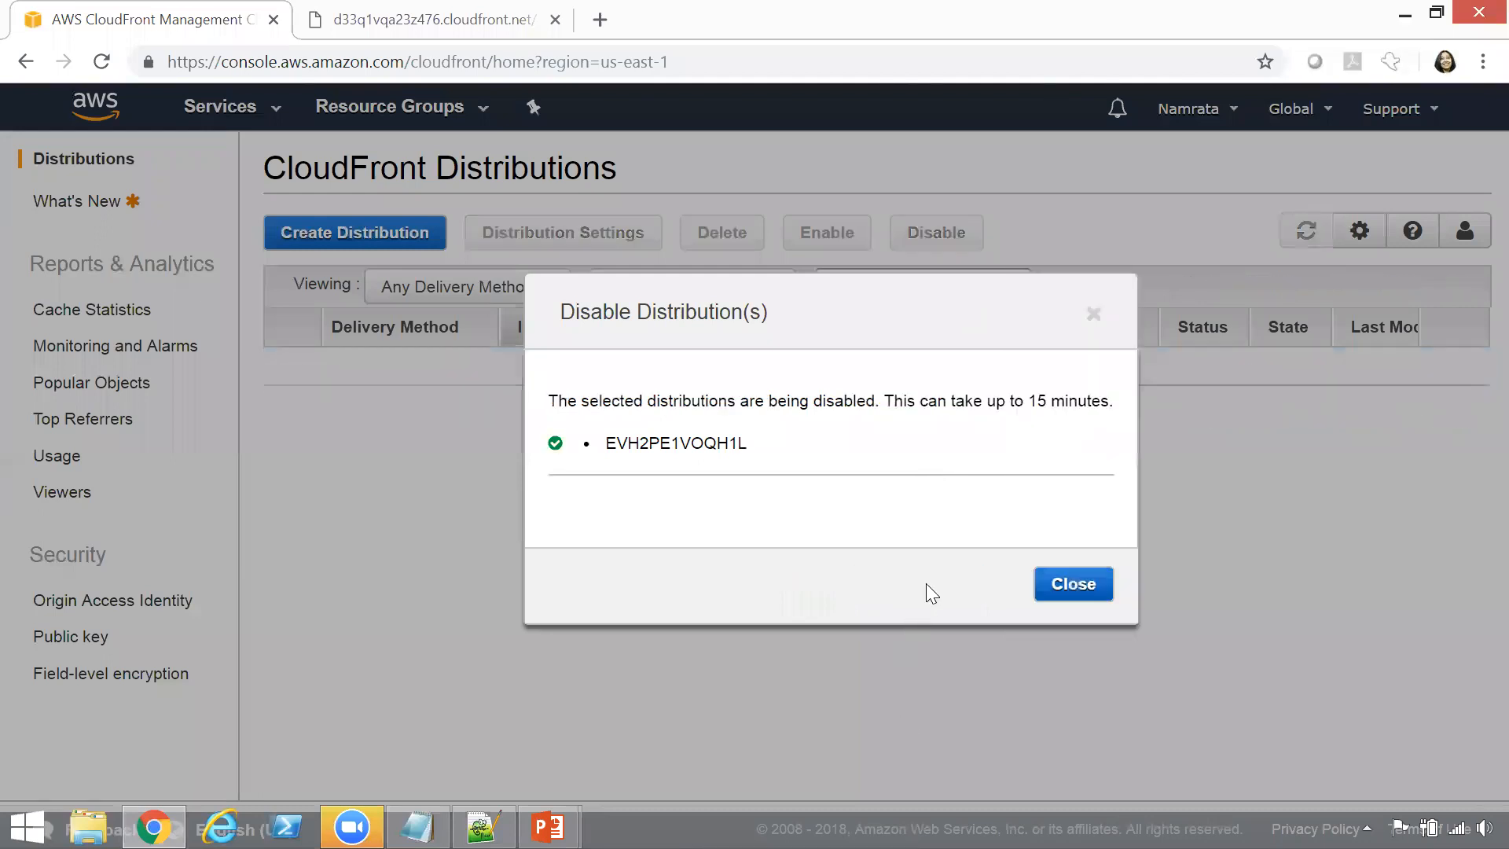
pyautogui.click(1092, 599)
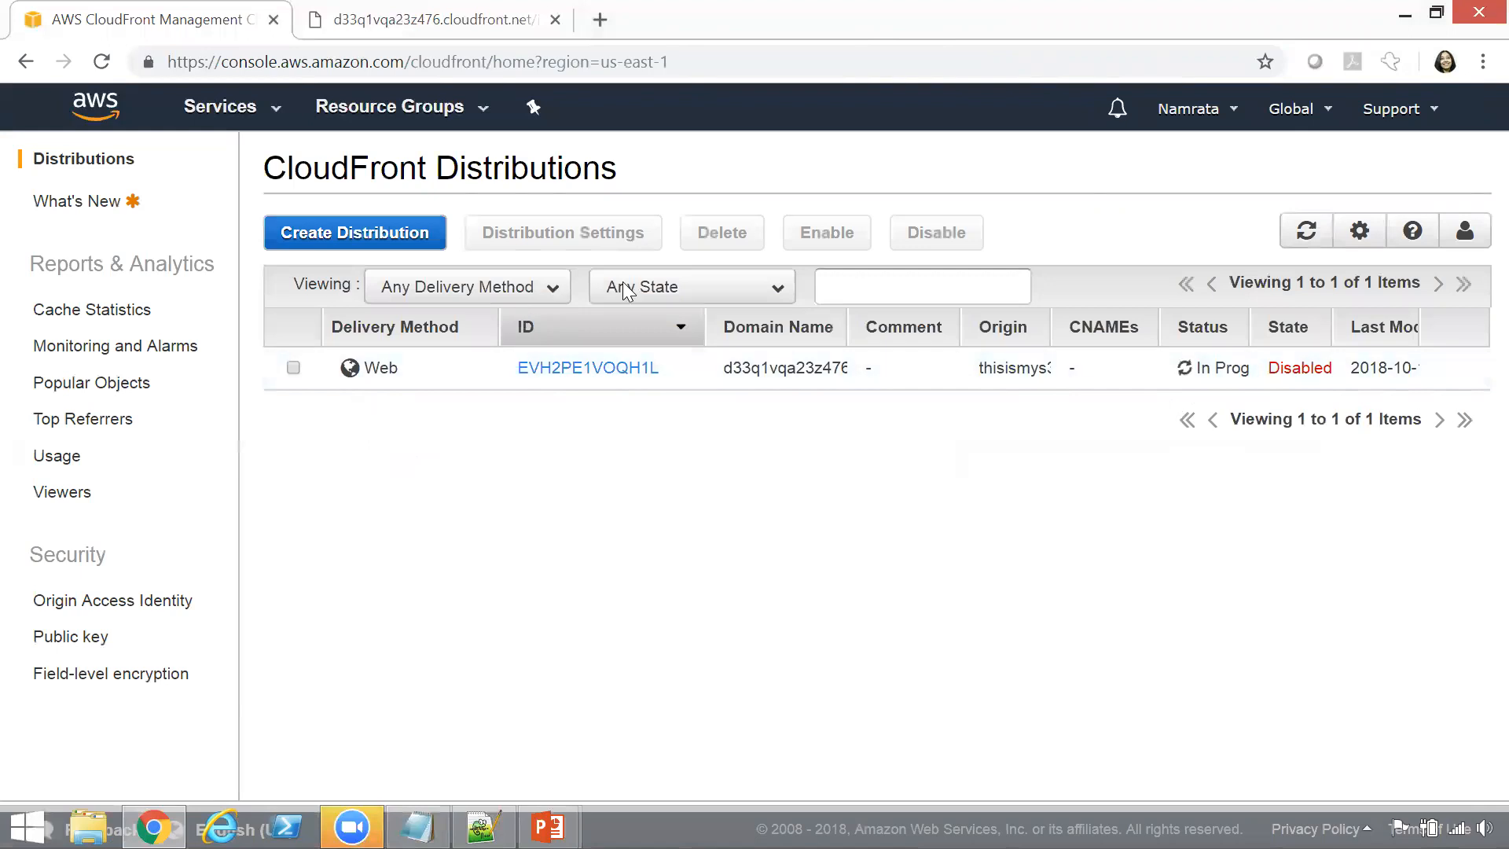
pyautogui.click(292, 366)
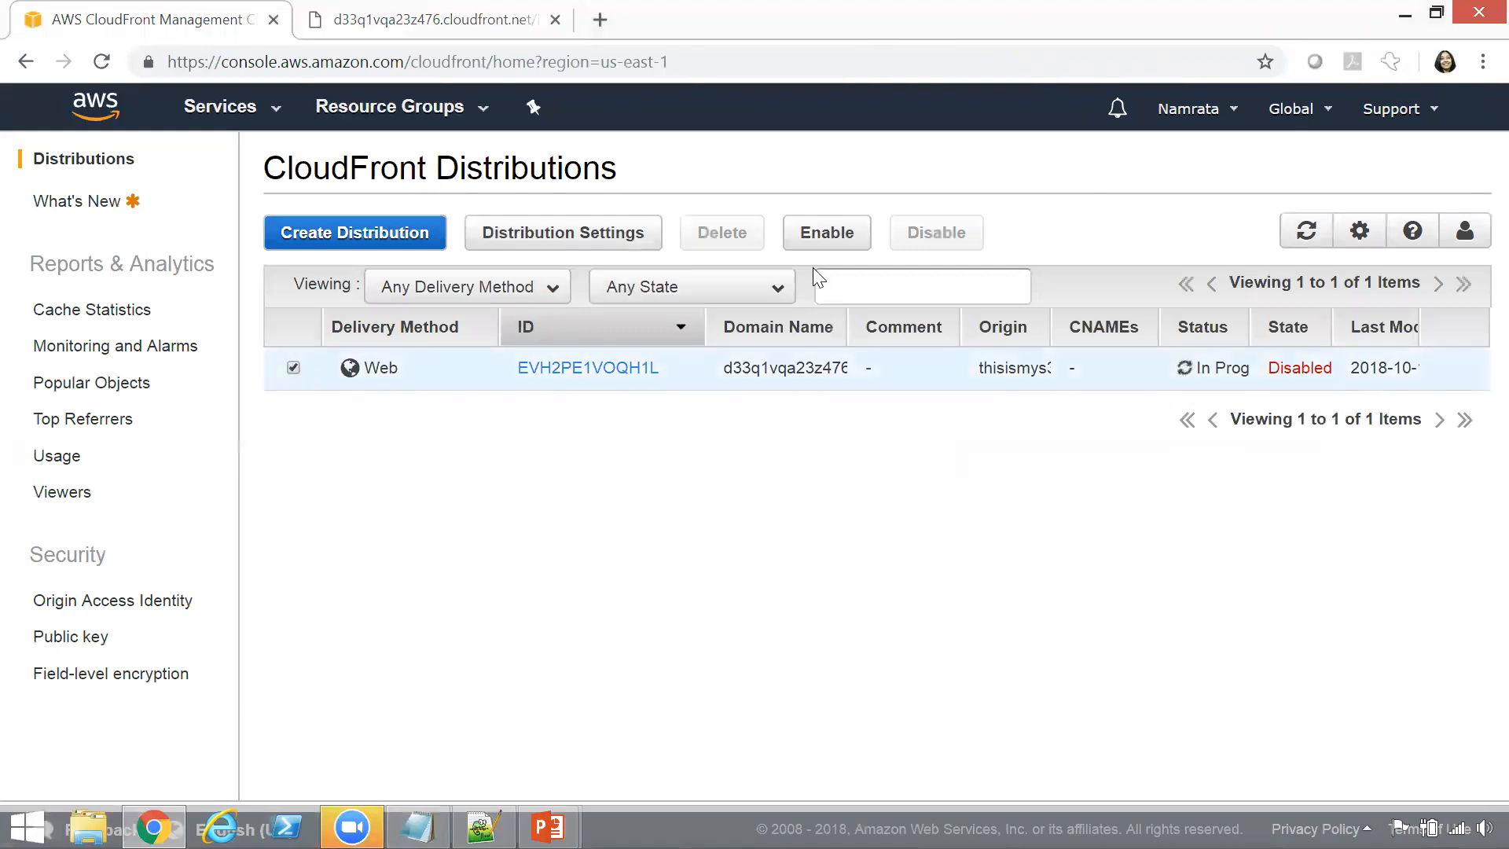